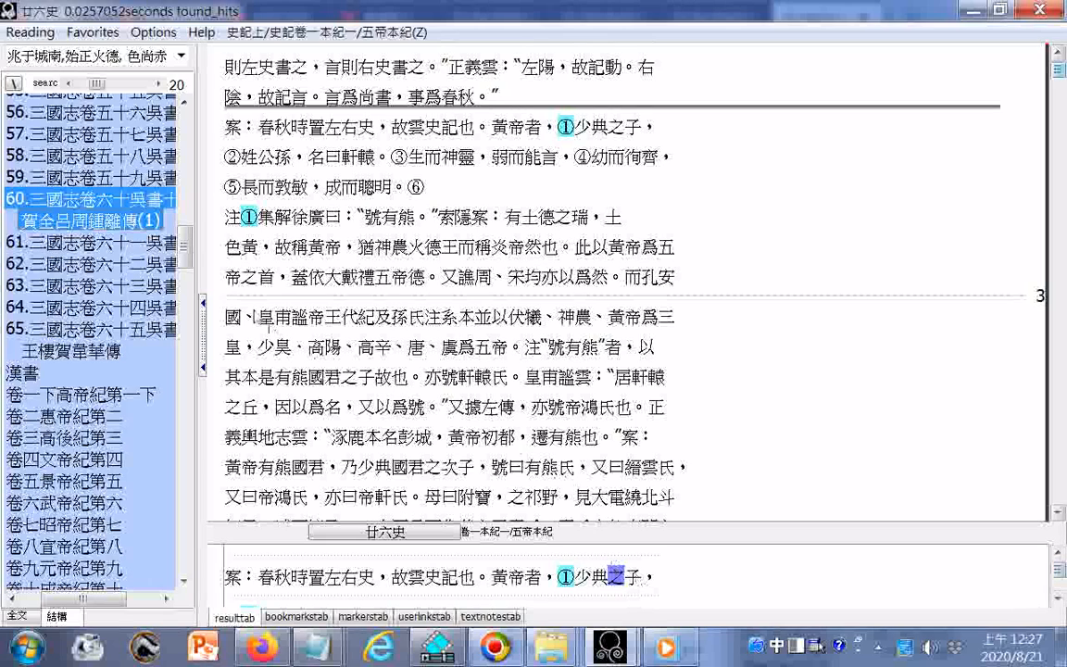
- Shorten the search phrase to "兆于城南,始正火德," and run the search across the histories
{"action": "left_click", "coordinate": [92, 57]}
{"action": "left_click", "coordinate": [93, 57]}
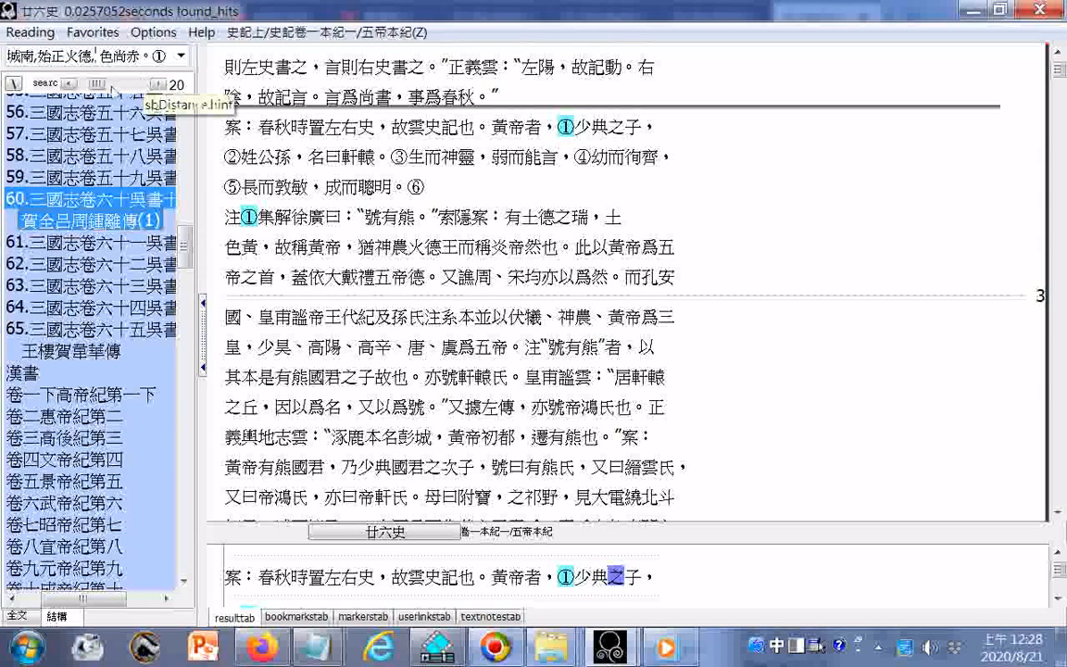
{"action": "left_click_drag", "start_coordinate": [99, 58], "coordinate": [181, 61]}
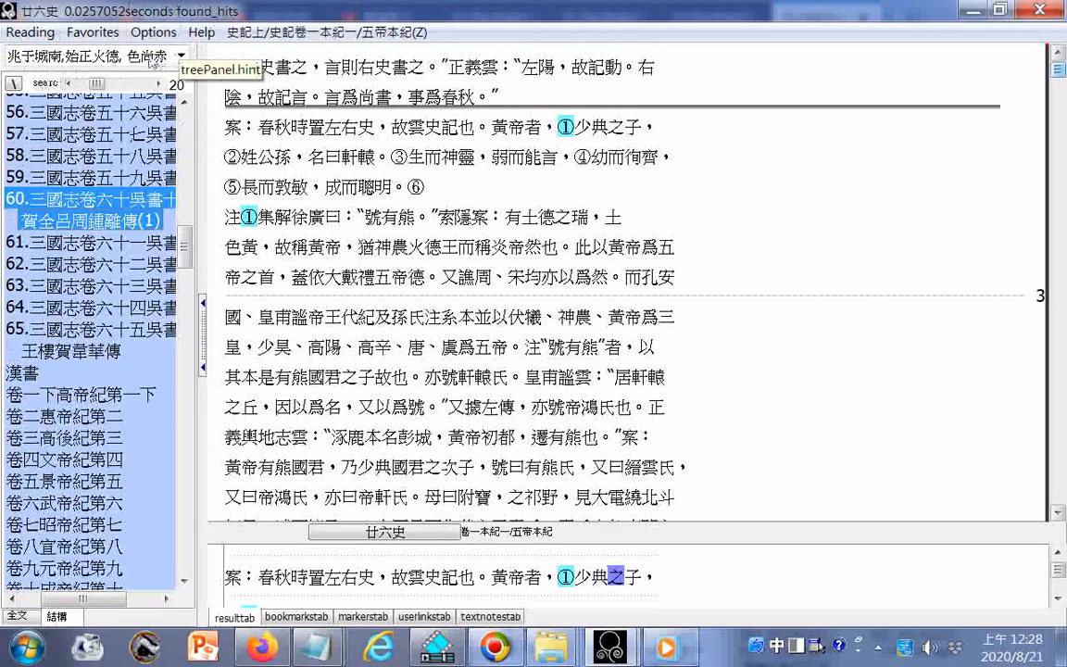
{"action": "left_click", "coordinate": [100, 59]}
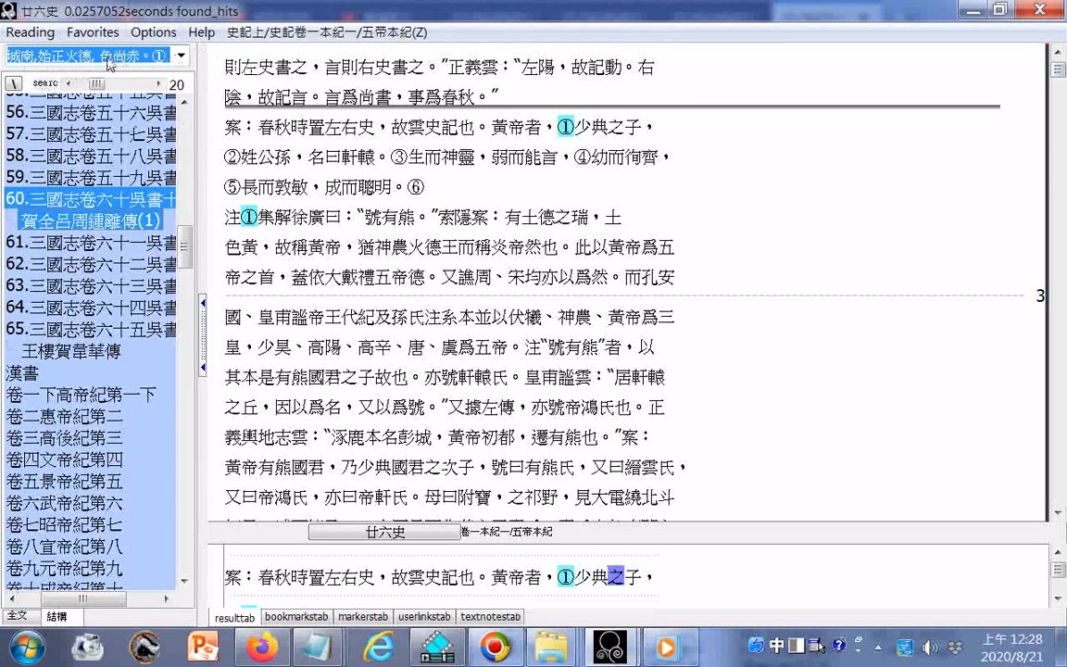
{"action": "left_click", "coordinate": [99, 59]}
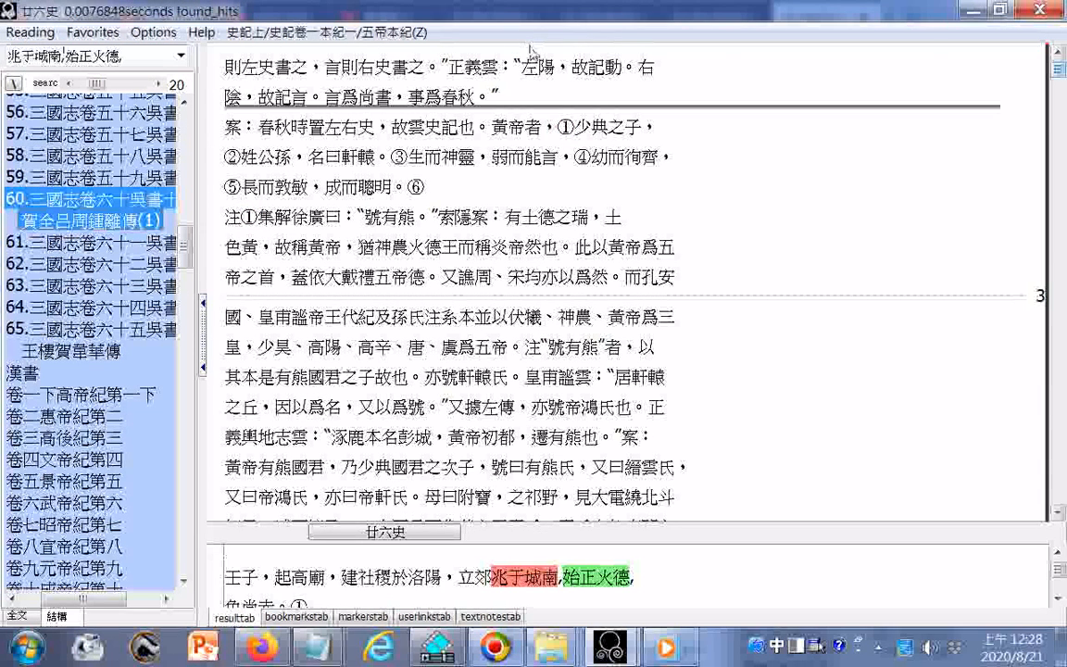
- Open the passage found for "兆于城南,始正火德" in the main text and read the notes following it
{"action": "double_click", "coordinate": [602, 576]}
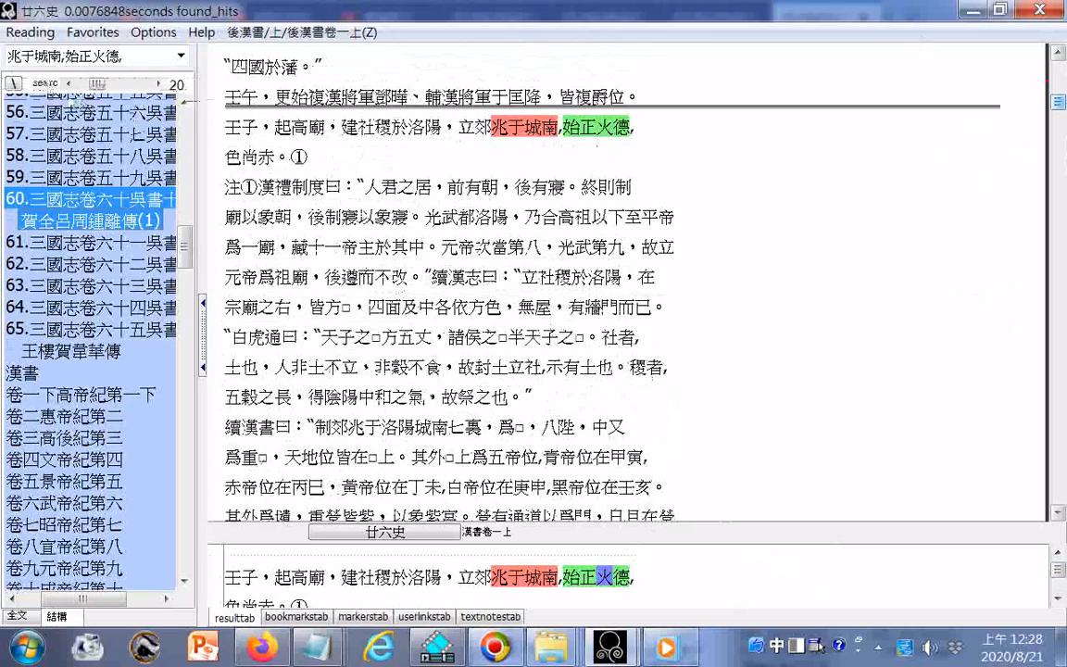
{"action": "left_click_drag", "start_coordinate": [7, 57], "coordinate": [21, 57]}
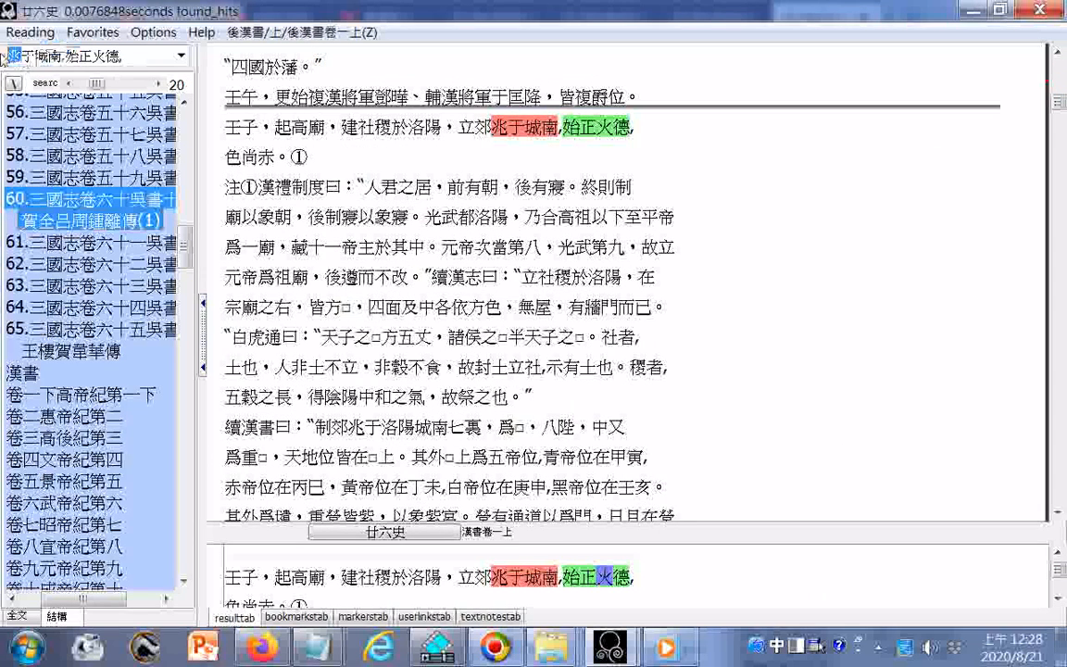
{"action": "left_click", "coordinate": [53, 57]}
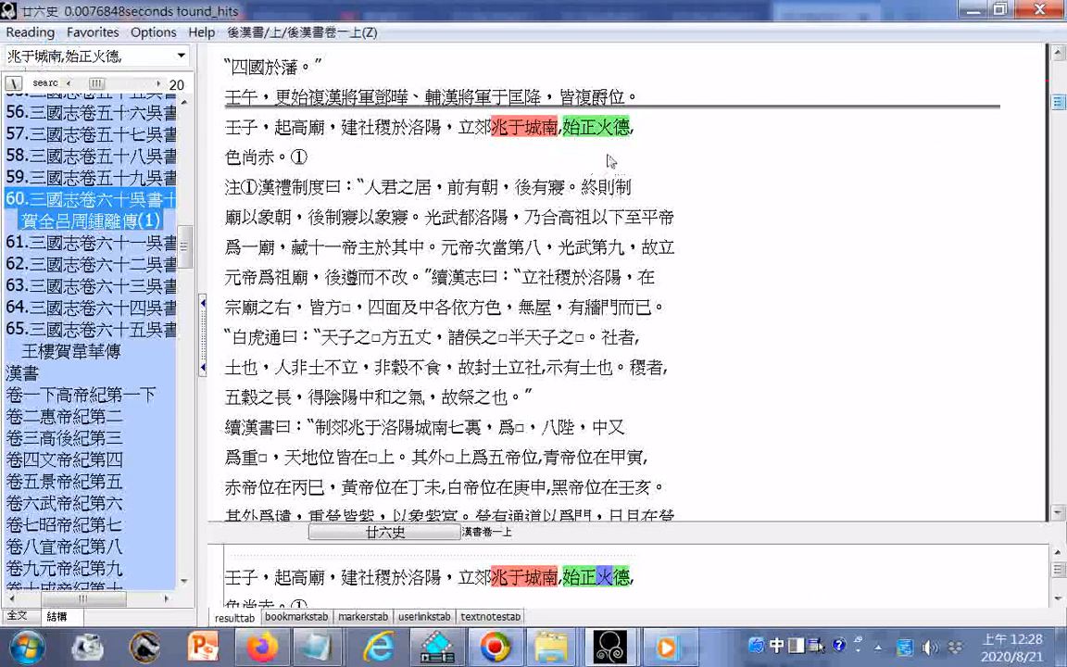
{"action": "left_click", "coordinate": [1058, 512]}
{"action": "left_click", "coordinate": [1058, 512]}
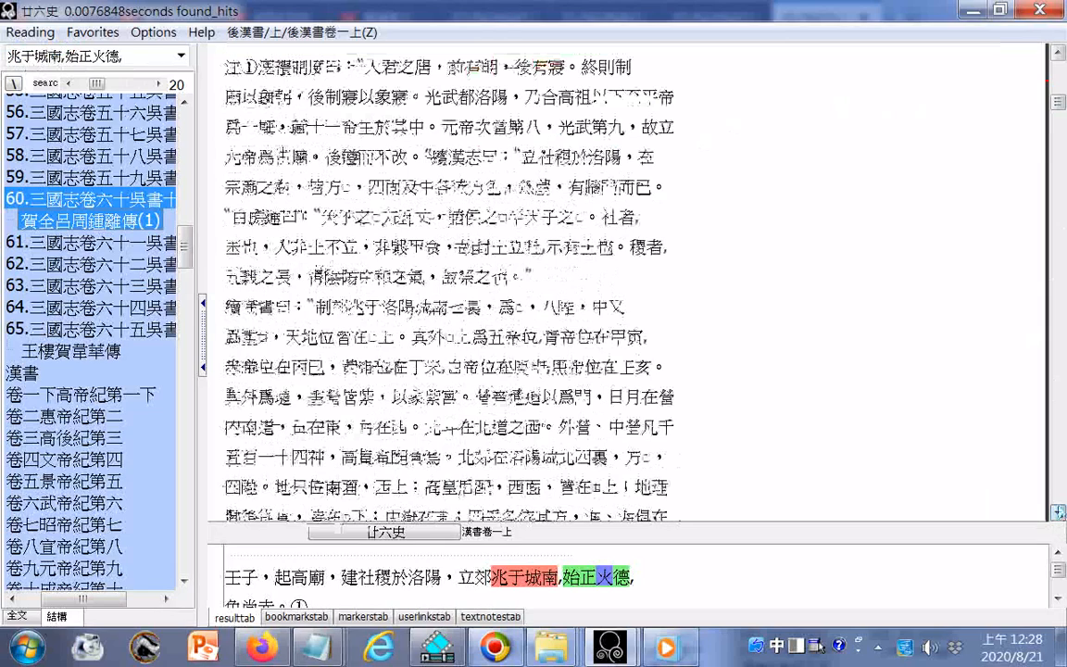
{"action": "left_click", "coordinate": [31, 32]}
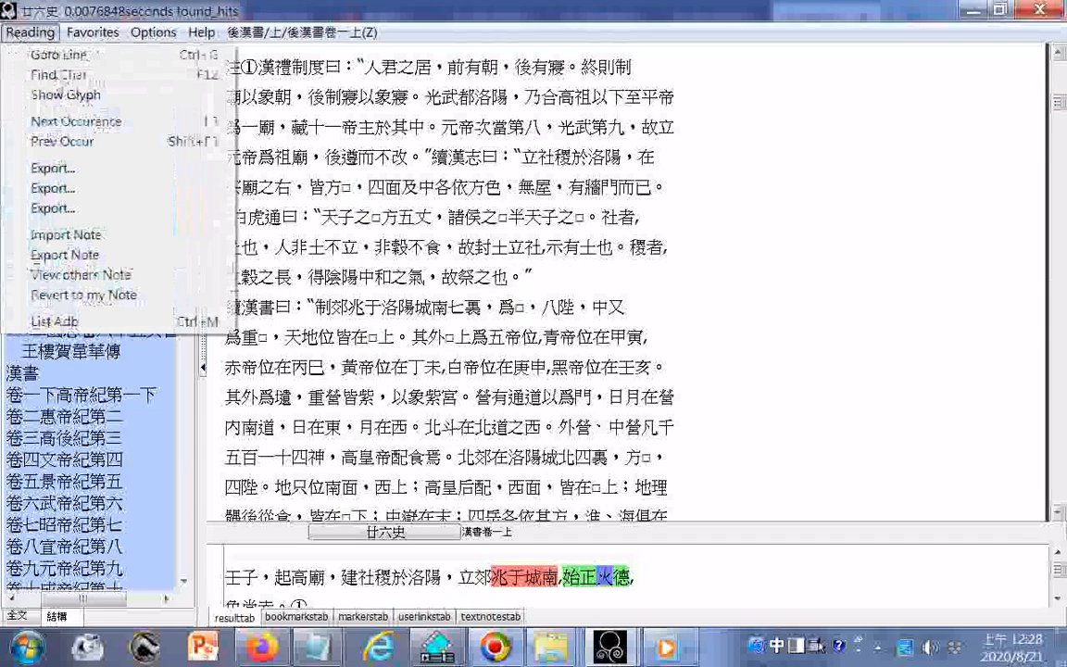
{"action": "left_click", "coordinate": [137, 37]}
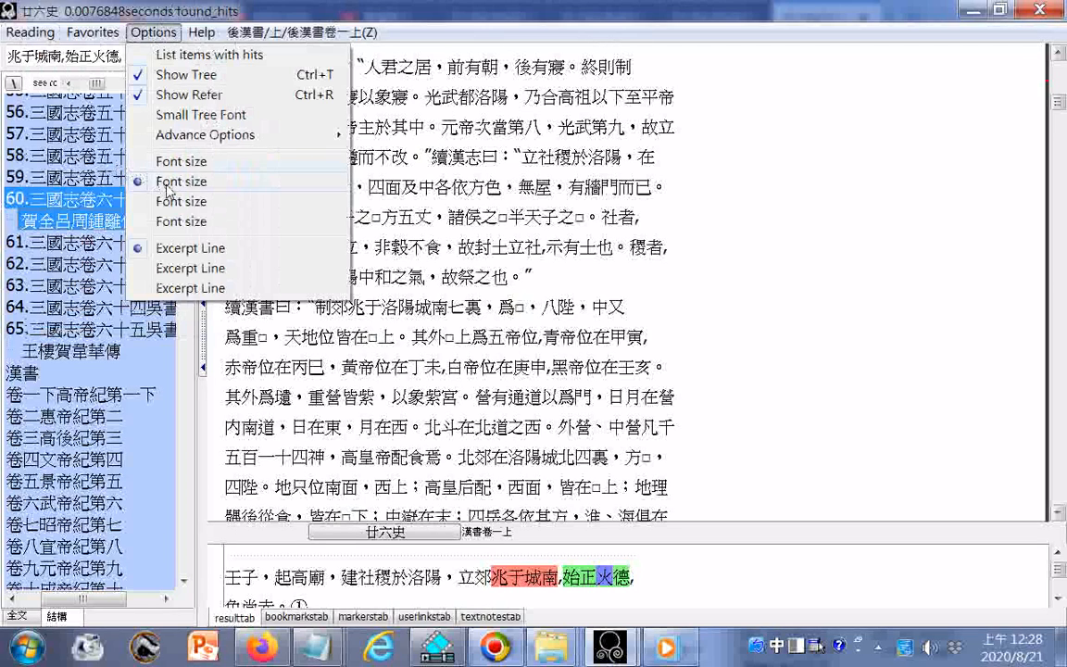
{"action": "mouse_move", "coordinate": [22, 34]}
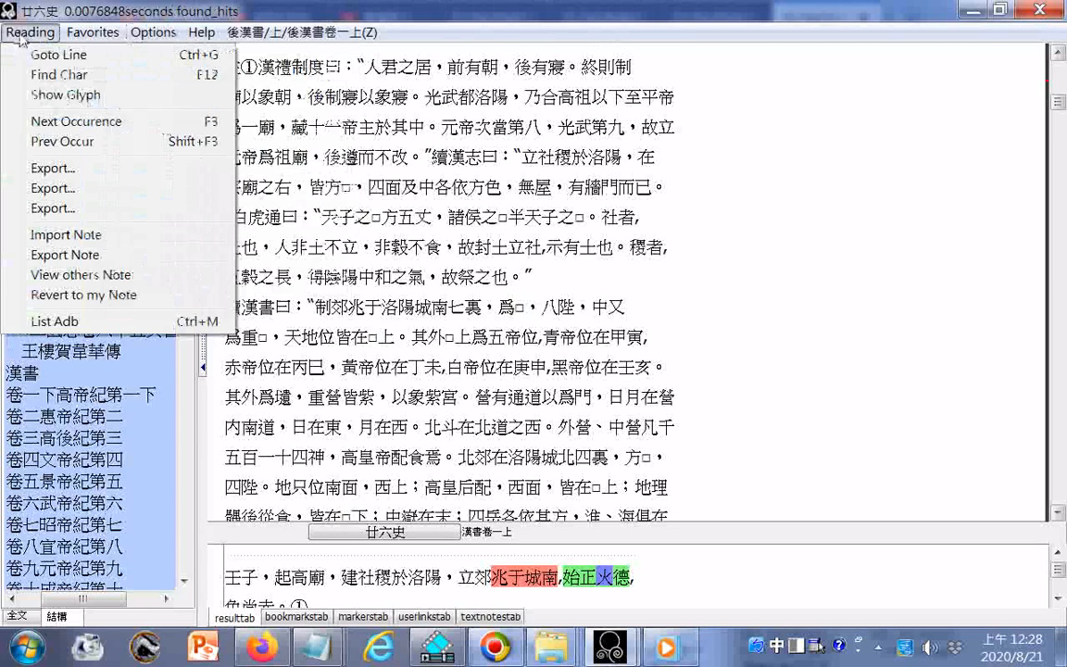
{"action": "left_click", "coordinate": [51, 171]}
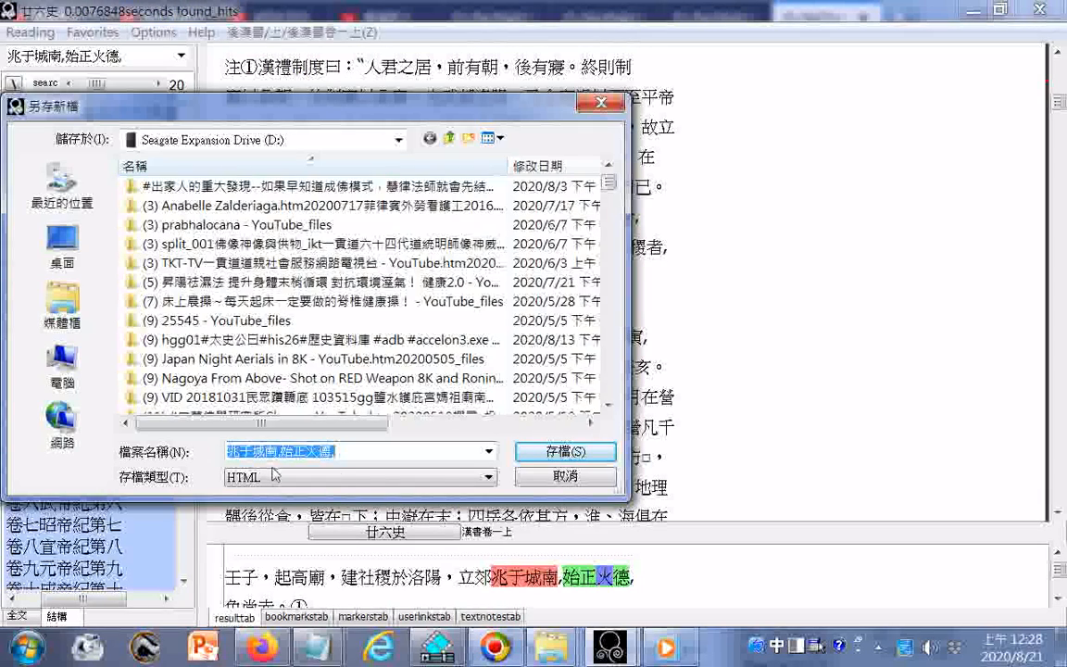
{"action": "left_click", "coordinate": [341, 460]}
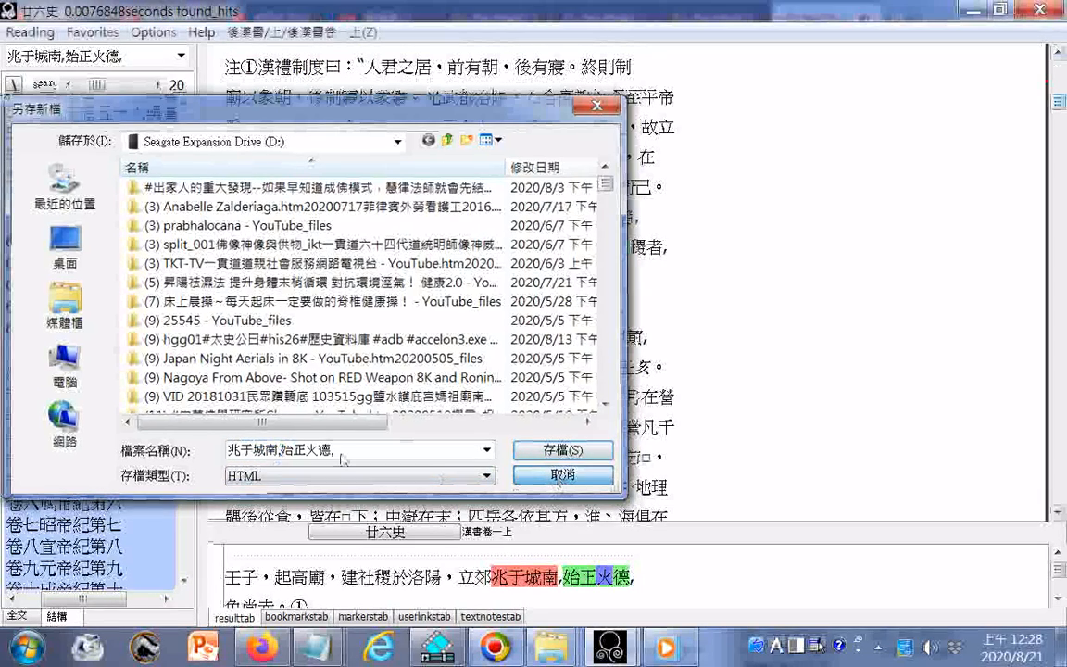
{"action": "left_click", "coordinate": [560, 478]}
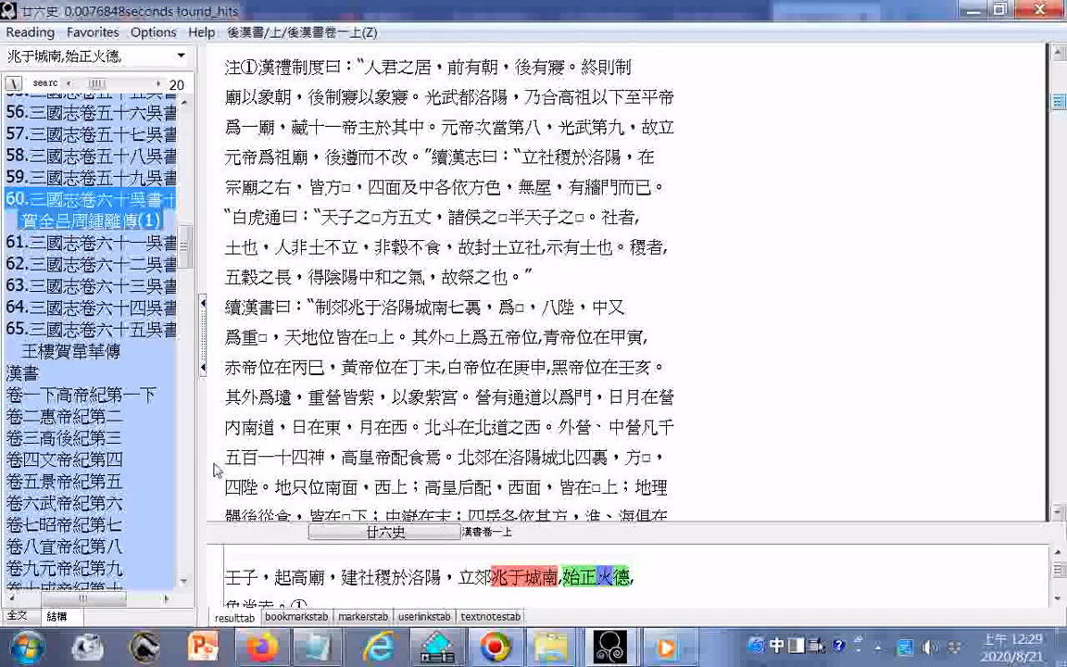
- Enlarge the search results area to show both lines of the hit and bring the main text to its second line, "色尚赤。①"
{"action": "left_click_drag", "start_coordinate": [517, 546], "coordinate": [379, 386]}
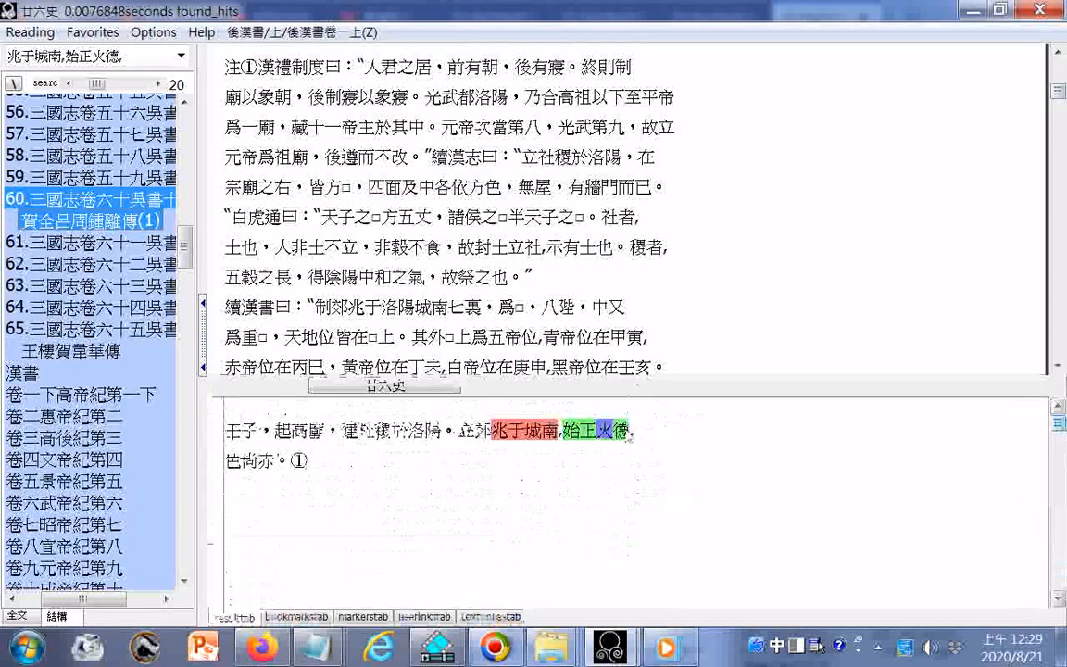
{"action": "left_click", "coordinate": [270, 468]}
{"action": "left_click_drag", "start_coordinate": [387, 406], "coordinate": [535, 518]}
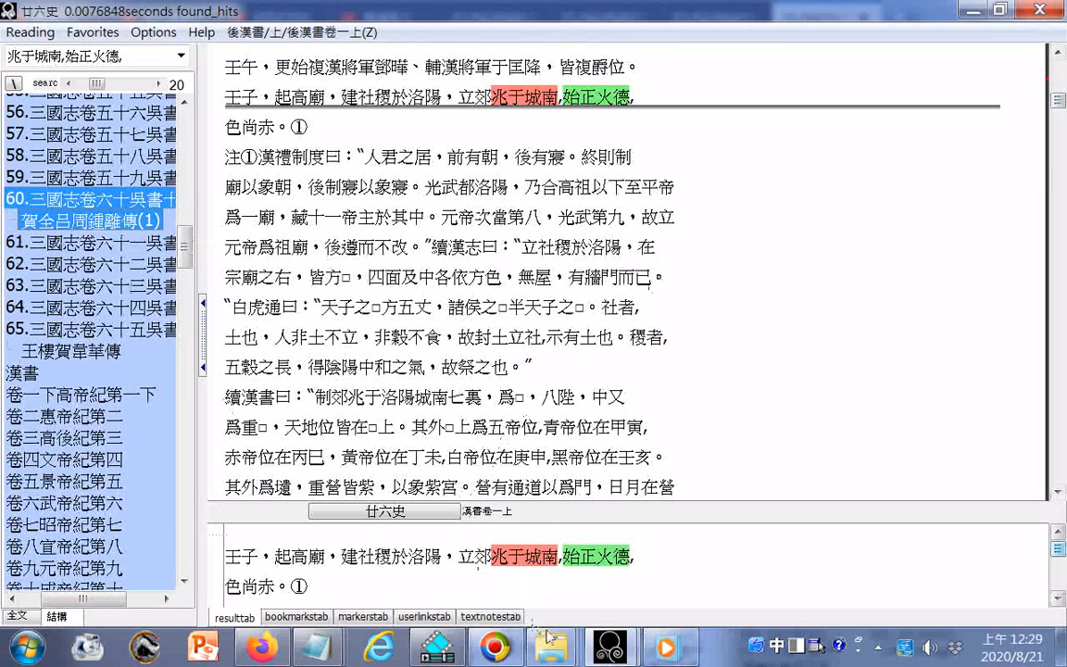
- Open "後漢書 上01含目錄.htm" from drive D: in Firefox and copy "壬子，起高廟，建社稷於洛陽，立郊" near its end
{"action": "mouse_move", "coordinate": [548, 639]}
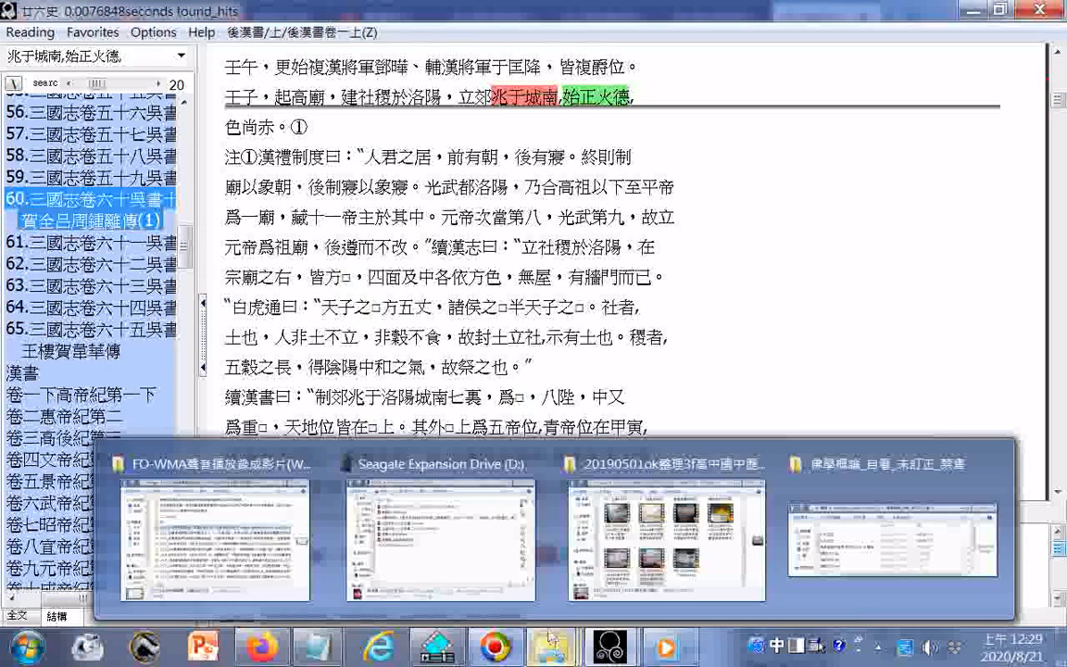
{"action": "left_click", "coordinate": [403, 433]}
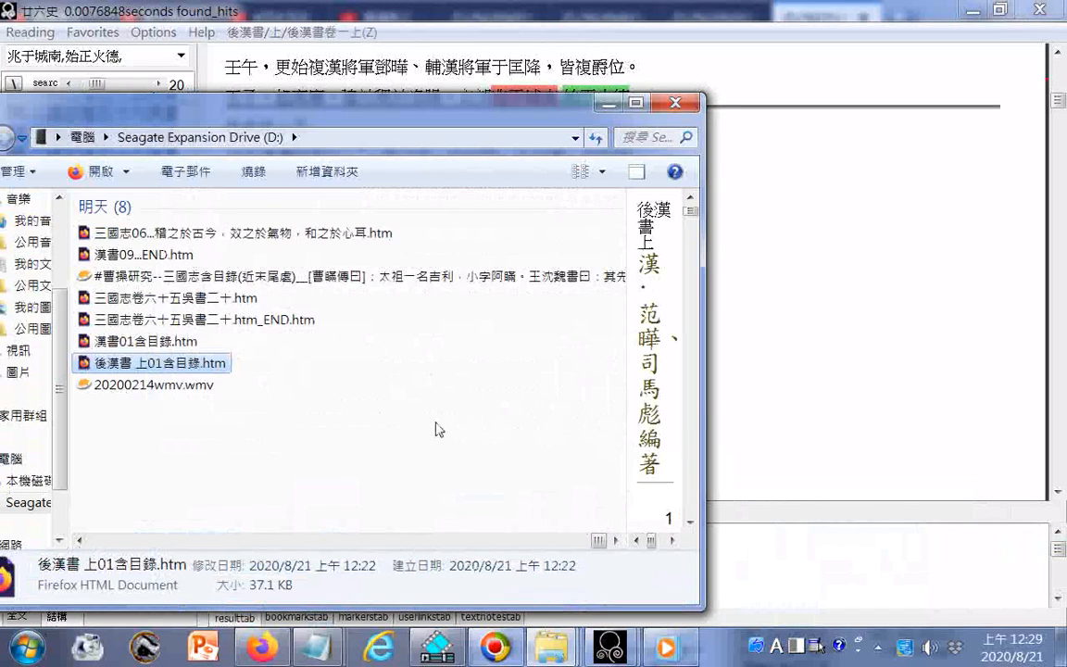
{"action": "double_click", "coordinate": [159, 365]}
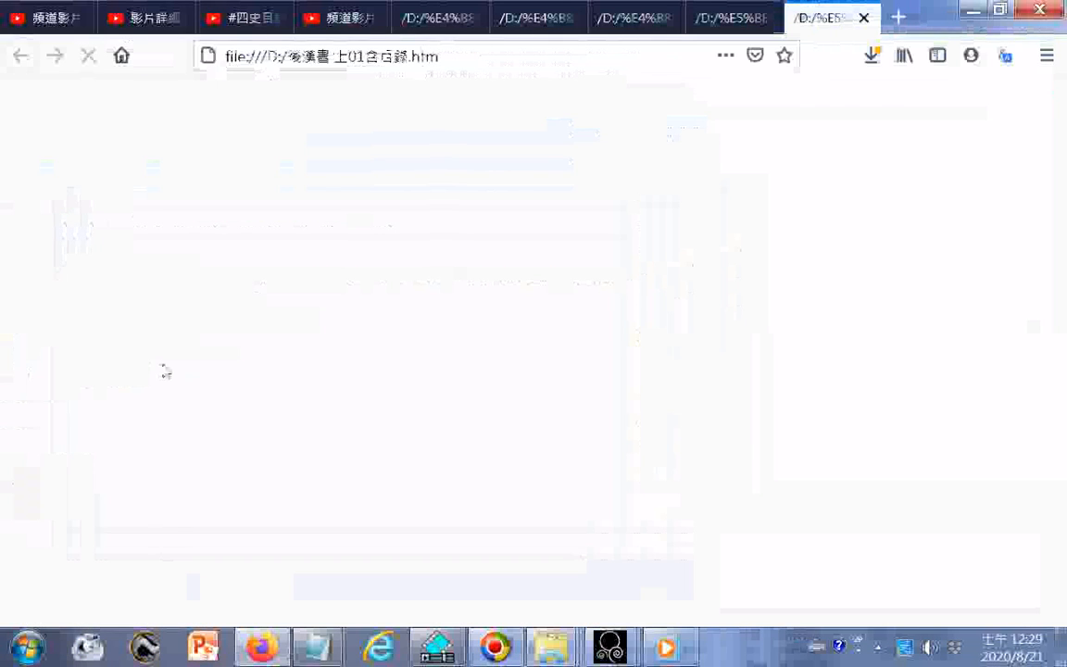
{"action": "left_click_drag", "start_coordinate": [1057, 118], "coordinate": [1057, 121]}
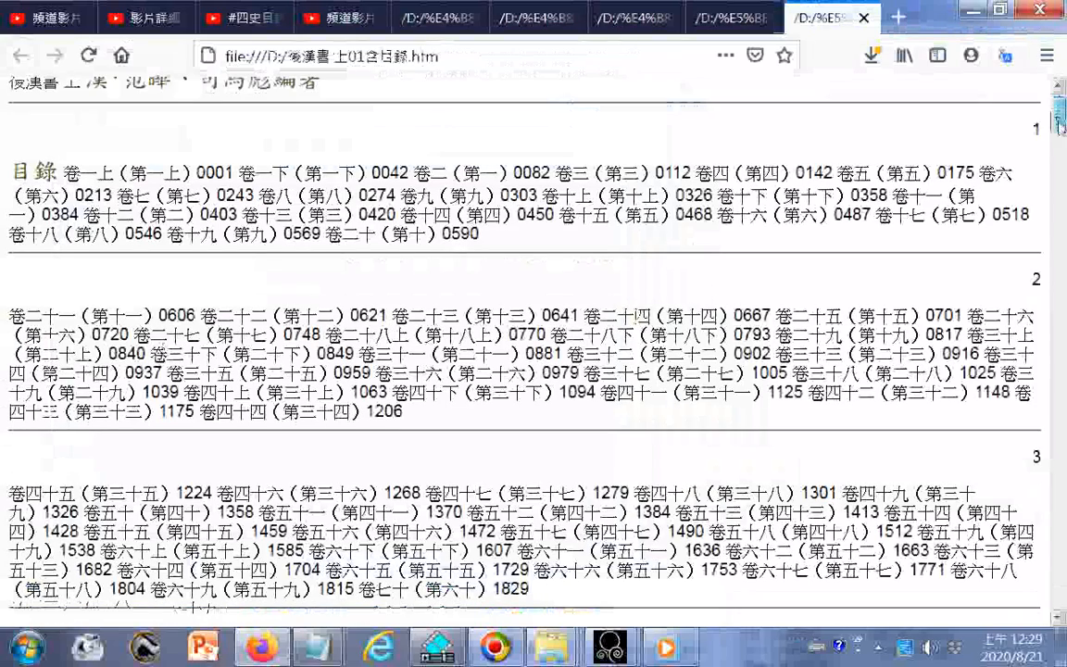
{"action": "left_click_drag", "start_coordinate": [1057, 122], "coordinate": [1058, 408]}
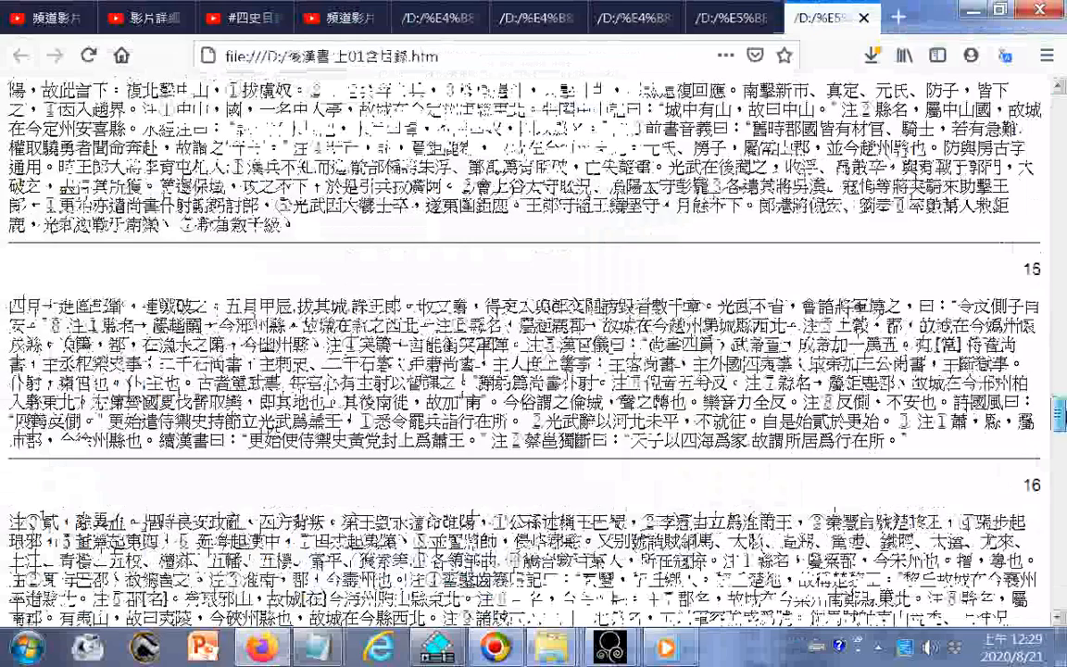
{"action": "left_click_drag", "start_coordinate": [1058, 414], "coordinate": [1058, 588]}
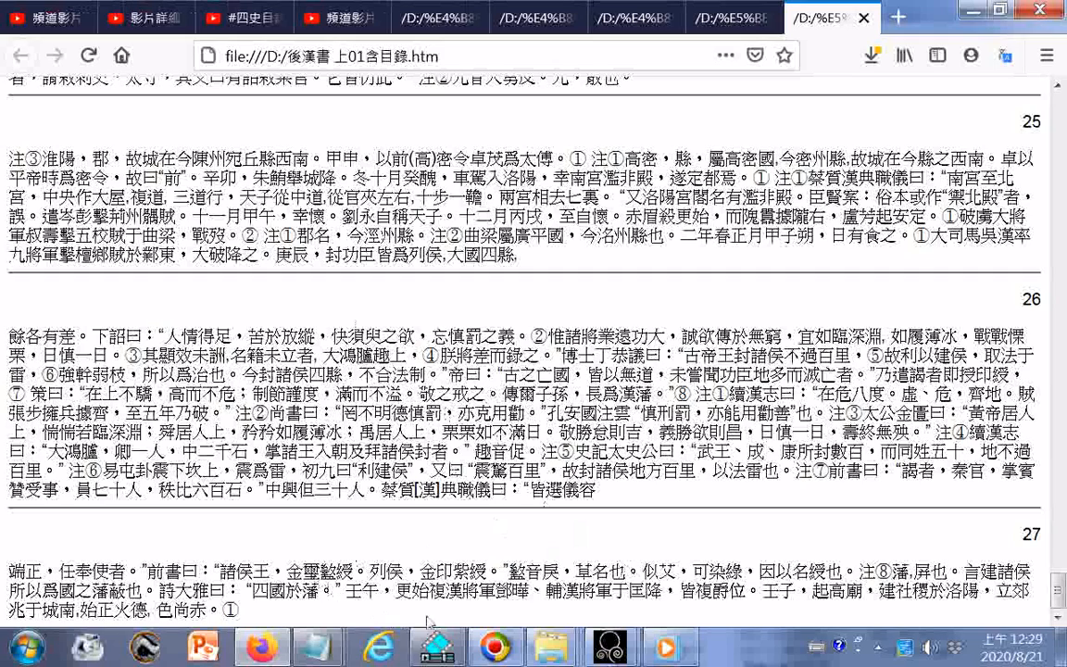
{"action": "left_click_drag", "start_coordinate": [761, 604], "coordinate": [1043, 602]}
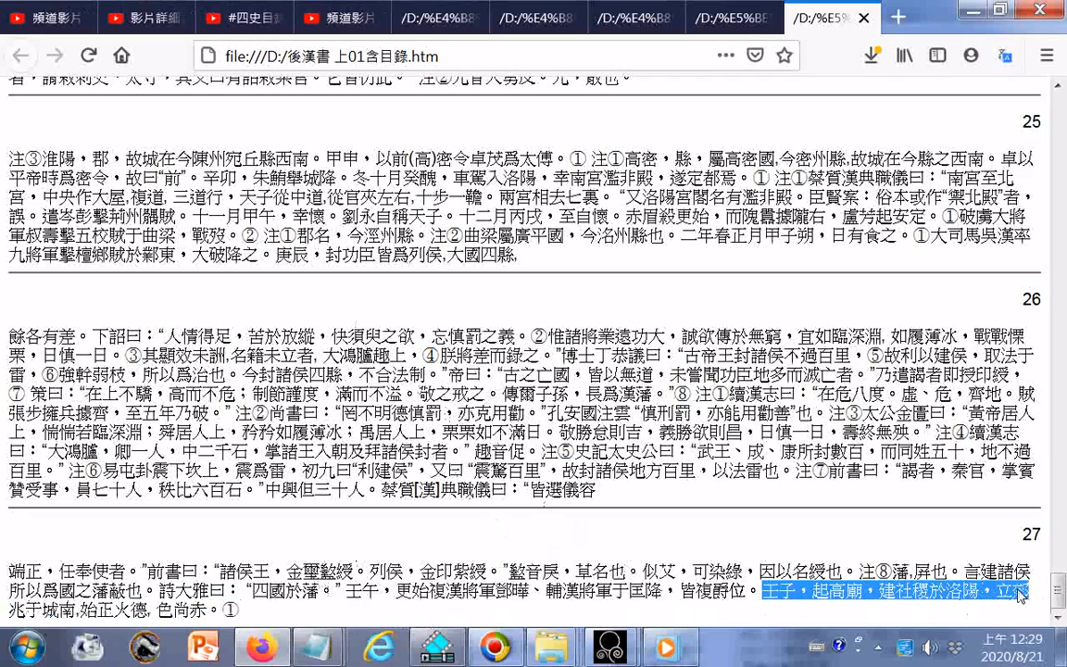
- Review the exported text backwards from page 27 to the opening of 光武帝紀第一上
{"action": "scroll", "coordinate": [1020, 595], "scroll_direction": "up", "scroll_amount": 1}
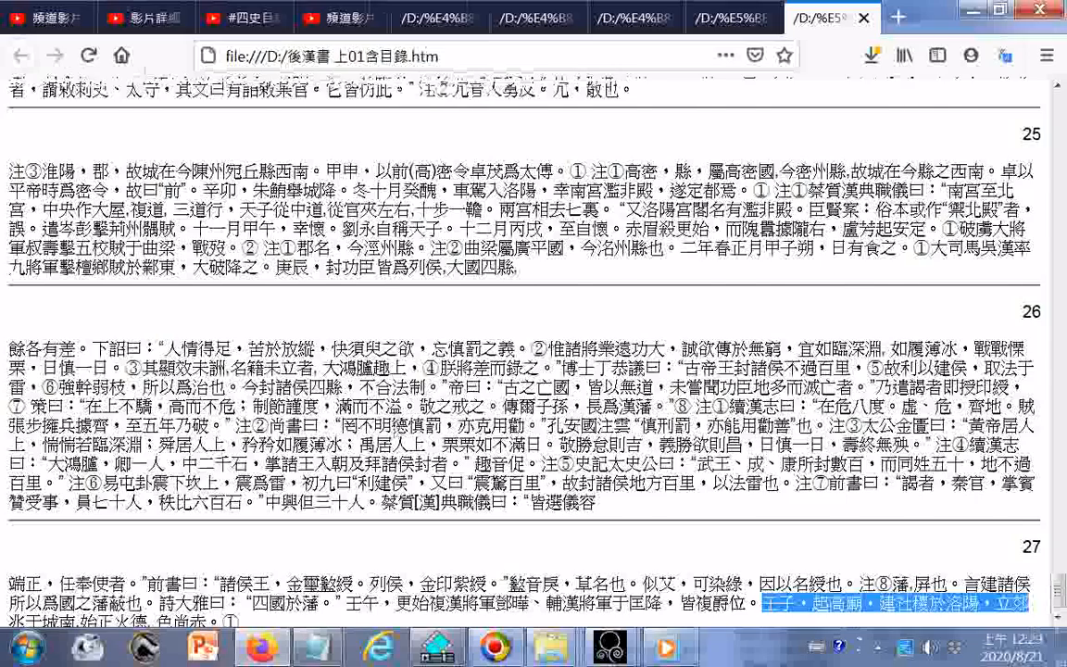
{"action": "scroll", "coordinate": [1019, 597], "scroll_direction": "up", "scroll_amount": 15}
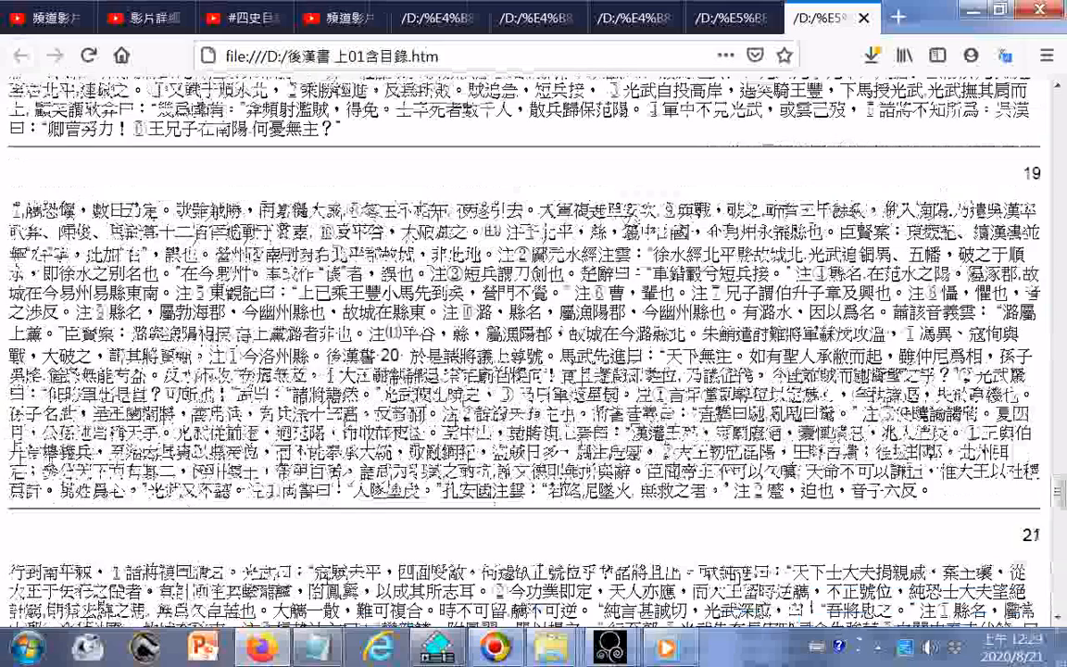
{"action": "scroll", "coordinate": [533, 352], "scroll_direction": "up", "scroll_amount": 10}
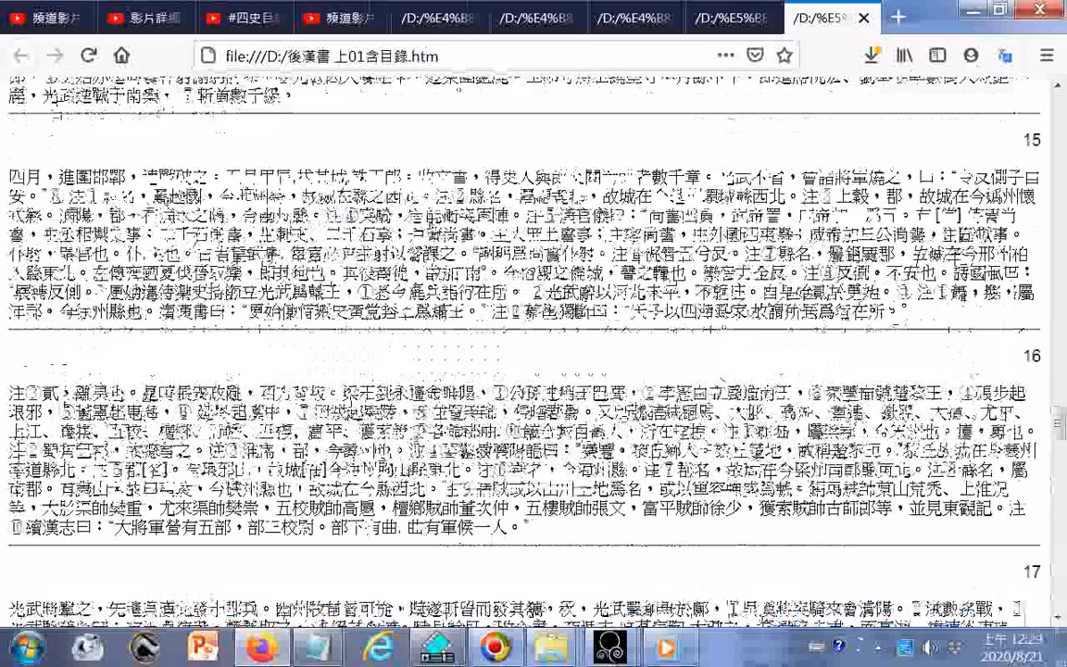
{"action": "scroll", "coordinate": [534, 352], "scroll_direction": "up", "scroll_amount": 10}
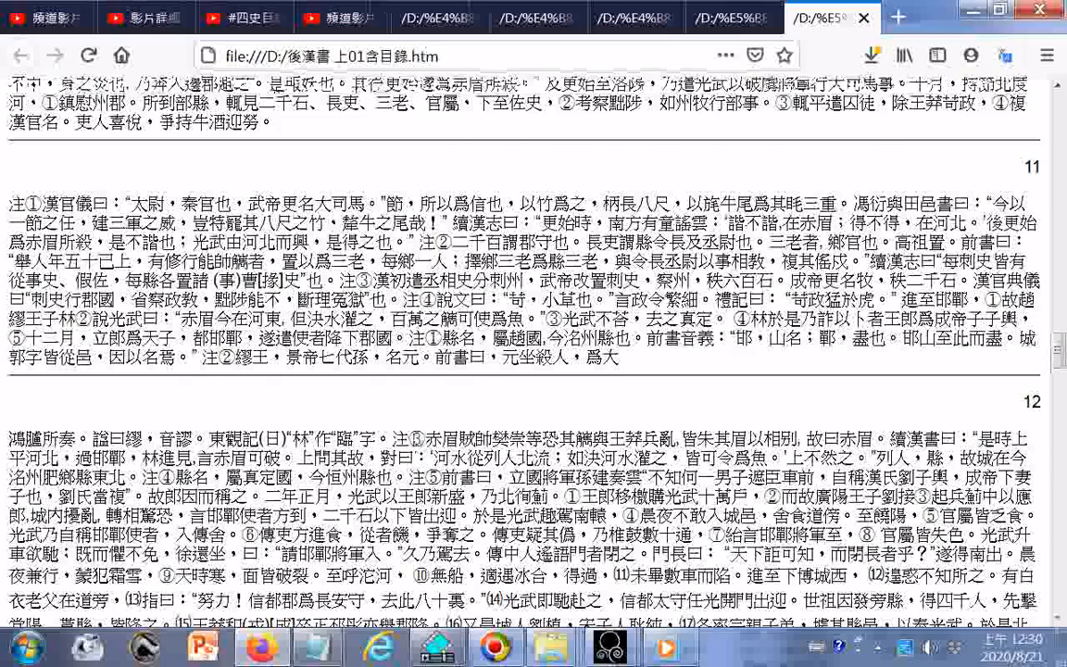
{"action": "scroll", "coordinate": [533, 352], "scroll_direction": "up", "scroll_amount": 10}
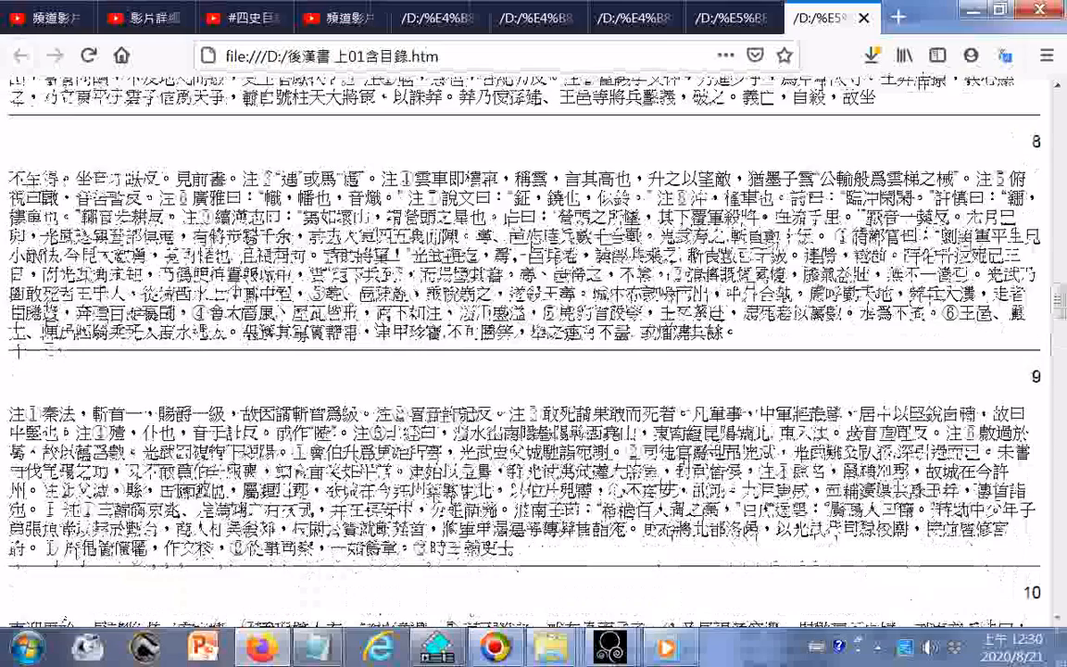
{"action": "scroll", "coordinate": [534, 352], "scroll_direction": "up", "scroll_amount": 10}
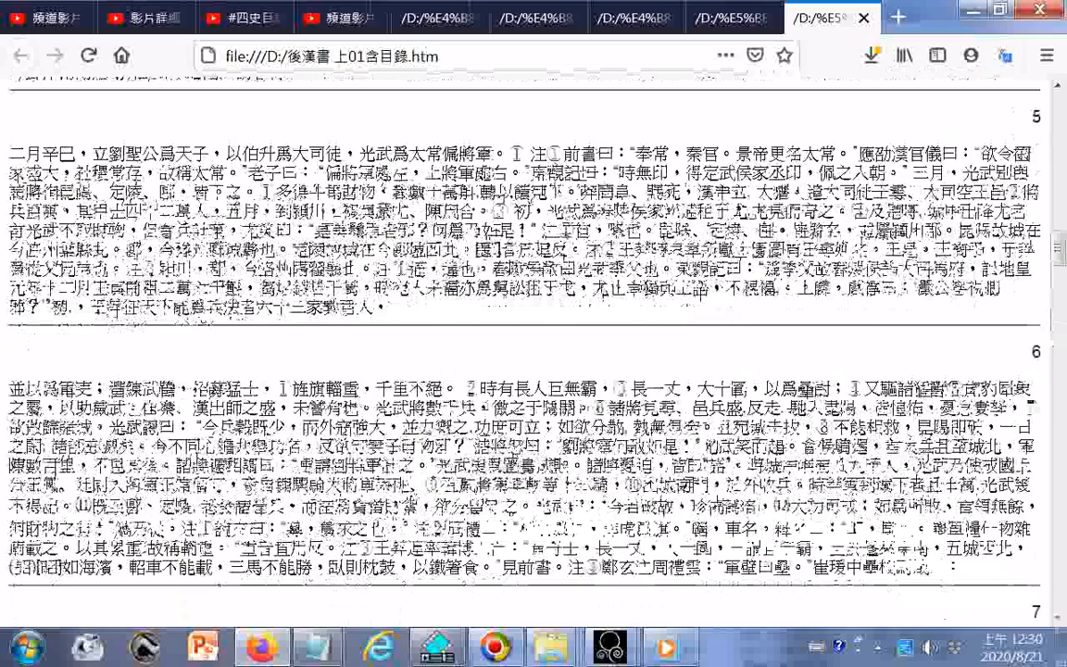
{"action": "scroll", "coordinate": [521, 485], "scroll_direction": "up", "scroll_amount": 10}
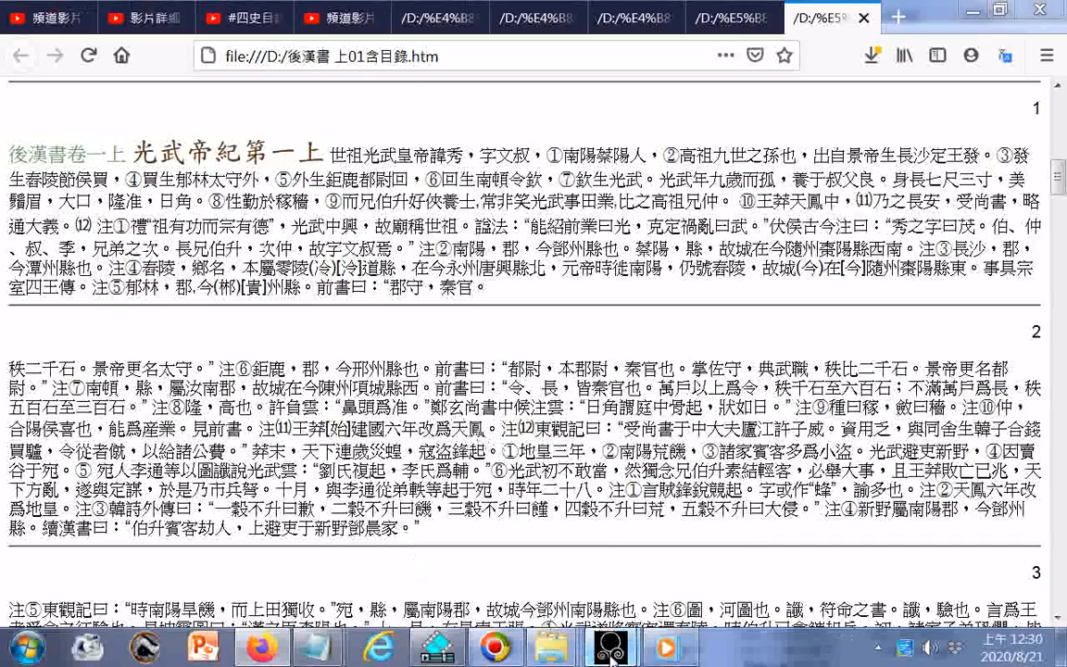
- Switch back to the 廿六史 window and search for the copied phrase "壬子，起高廟，建社稷於洛陽，立郊" in place of the old one
{"action": "mouse_move", "coordinate": [608, 653]}
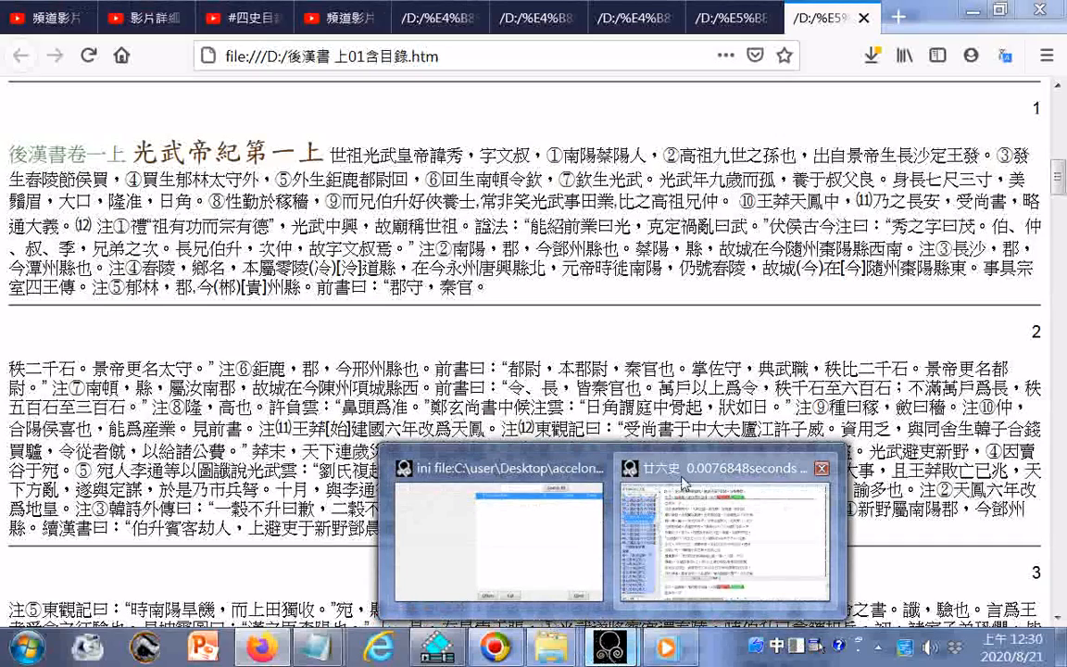
{"action": "left_click", "coordinate": [682, 483]}
{"action": "right_click", "coordinate": [131, 57]}
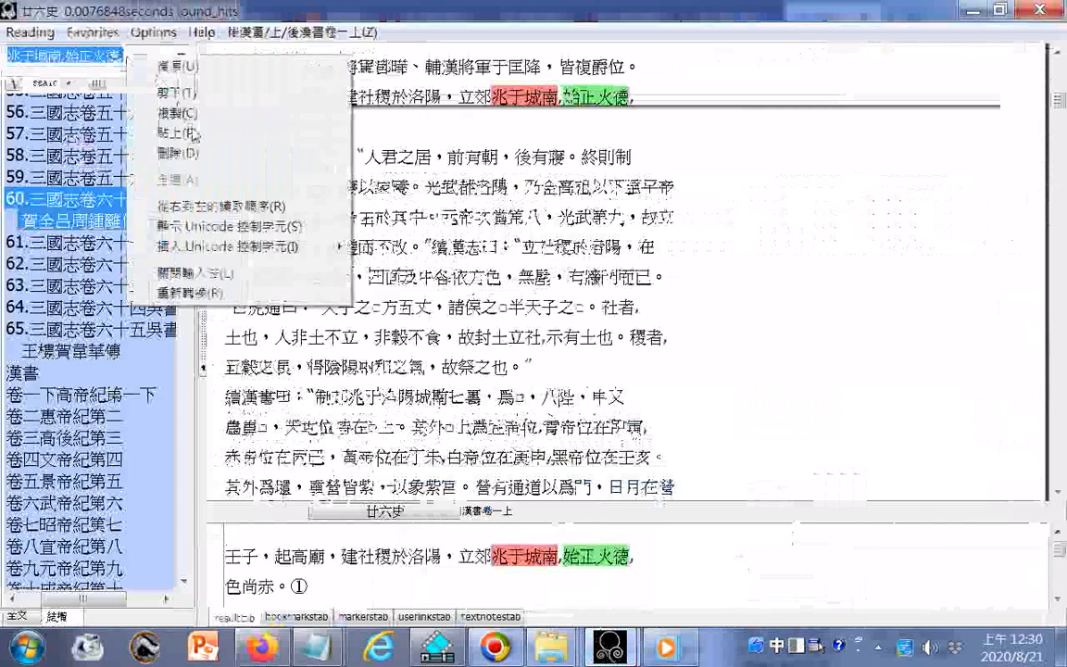
{"action": "left_click", "coordinate": [189, 134]}
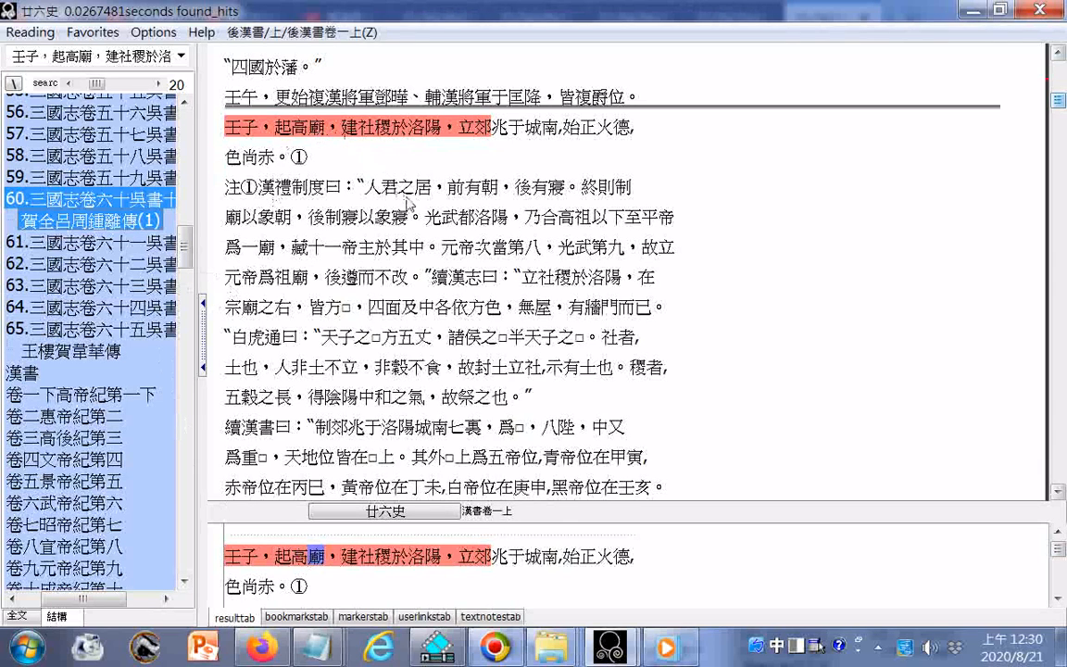
- Locate the found passage's volume in the contents tree and look through the volumes of 後漢書 上 as far as 後漢書 下
{"action": "left_click", "coordinate": [333, 133]}
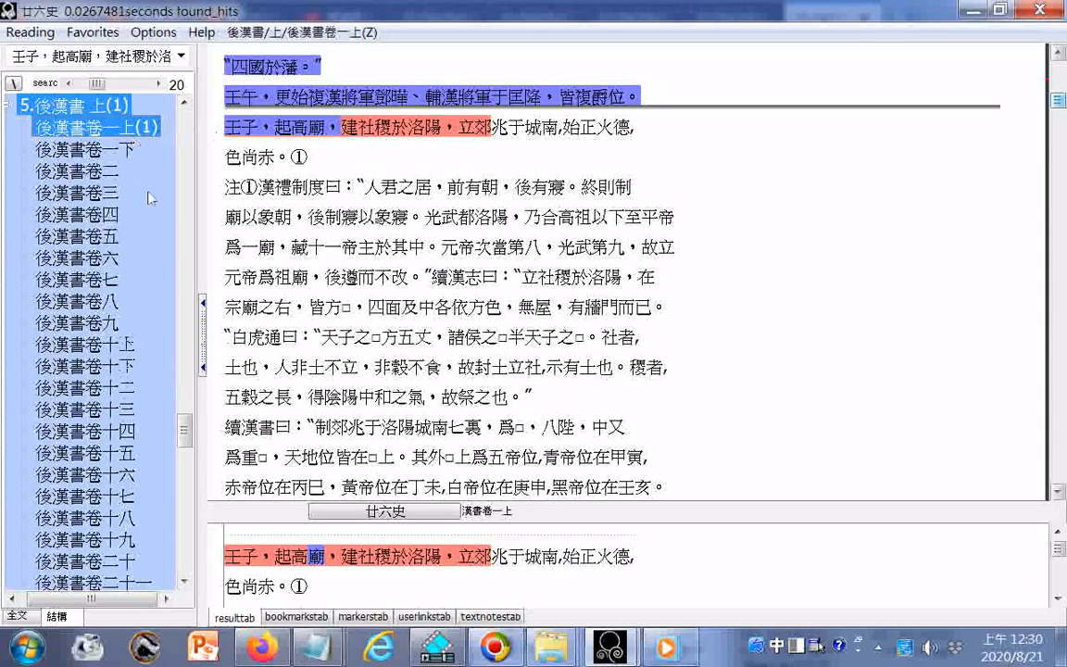
{"action": "left_click_drag", "start_coordinate": [188, 451], "coordinate": [198, 512]}
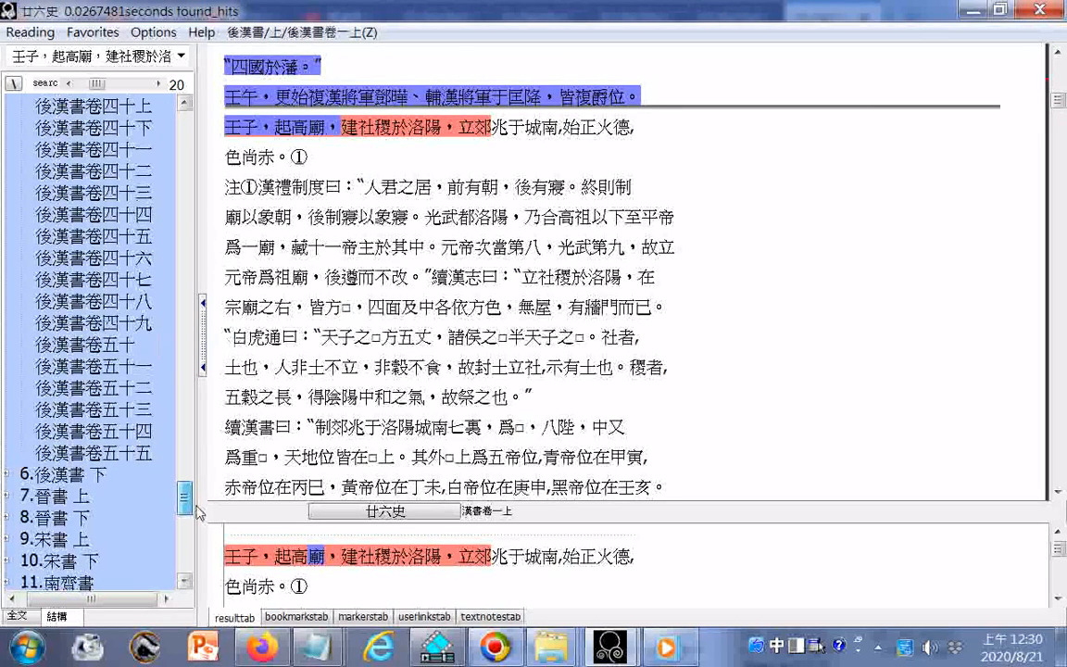
- Open 後漢書 下 from the contents tree and look through its volumes as far as 後漢書志第三
{"action": "left_click_drag", "start_coordinate": [198, 512], "coordinate": [199, 511]}
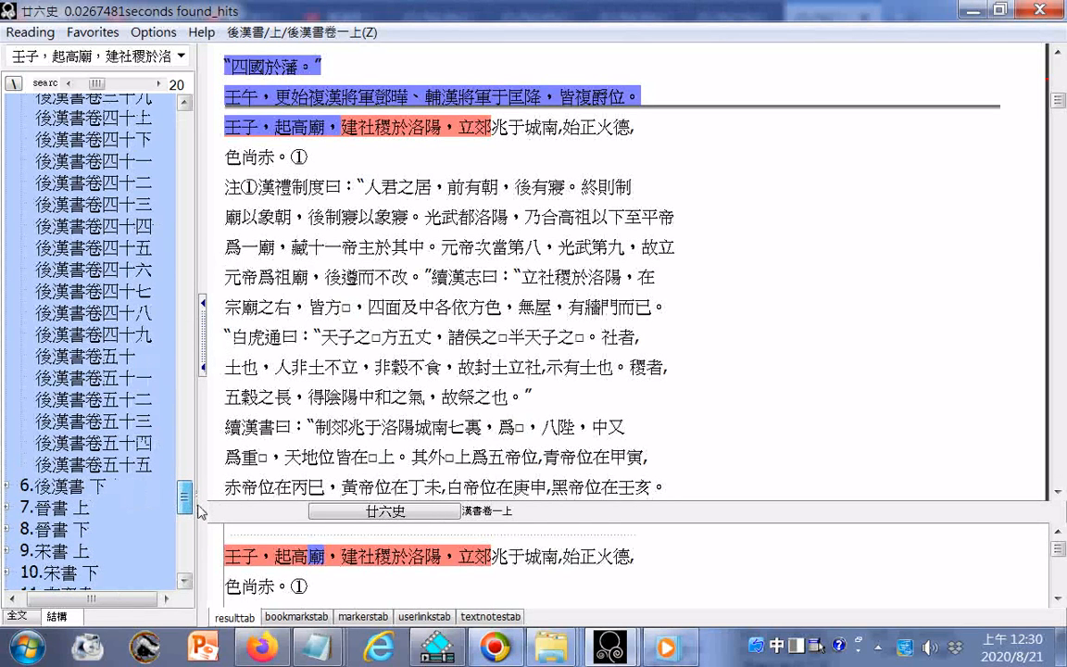
{"action": "mouse_move", "coordinate": [198, 512]}
{"action": "left_mouse_down"}
{"action": "mouse_move", "coordinate": [200, 435]}
{"action": "mouse_move", "coordinate": [209, 517]}
{"action": "left_mouse_up"}
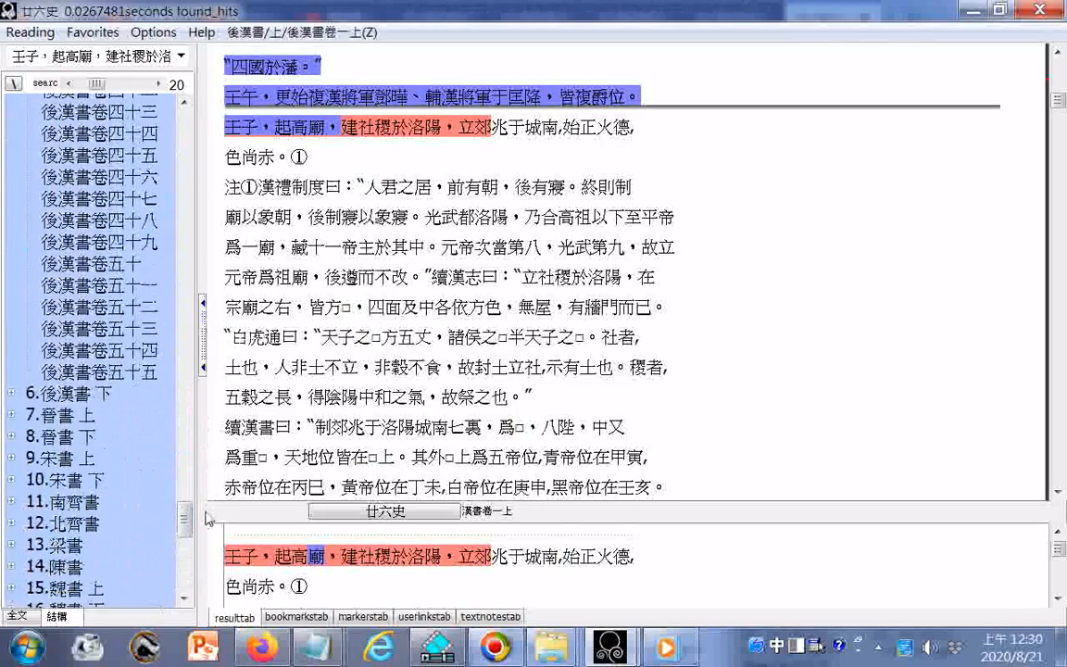
{"action": "left_click", "coordinate": [67, 393]}
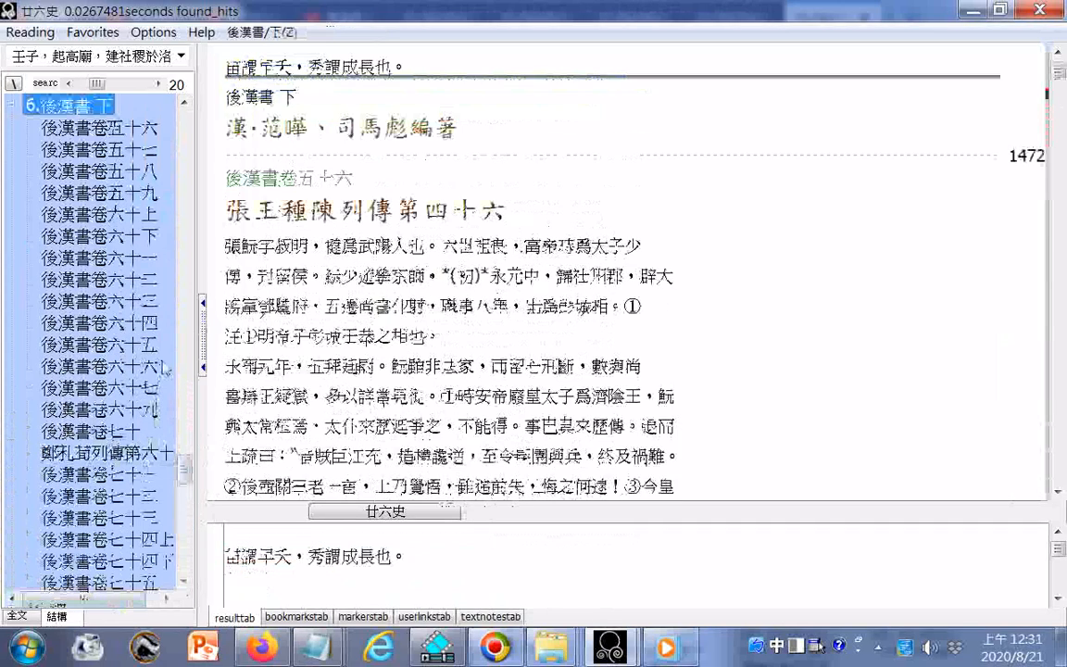
{"action": "scroll", "coordinate": [164, 369], "scroll_direction": "down", "scroll_amount": 9}
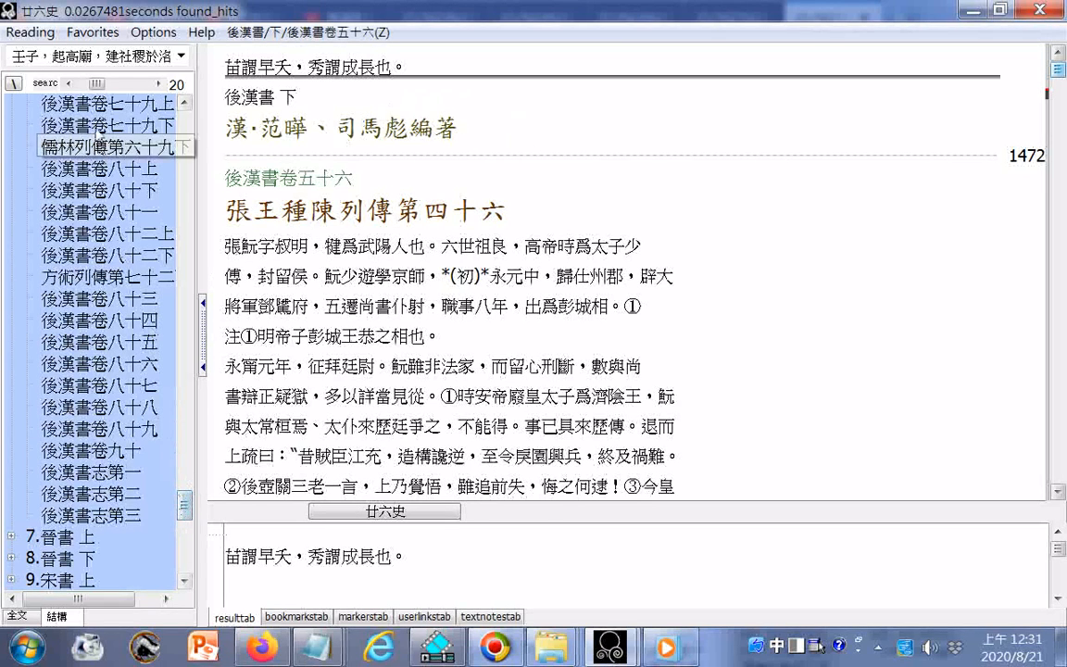
- Go back up the contents tree to 後漢書 上 and reopen its text at the found passage
{"action": "left_click", "coordinate": [159, 61]}
{"action": "left_click", "coordinate": [165, 63]}
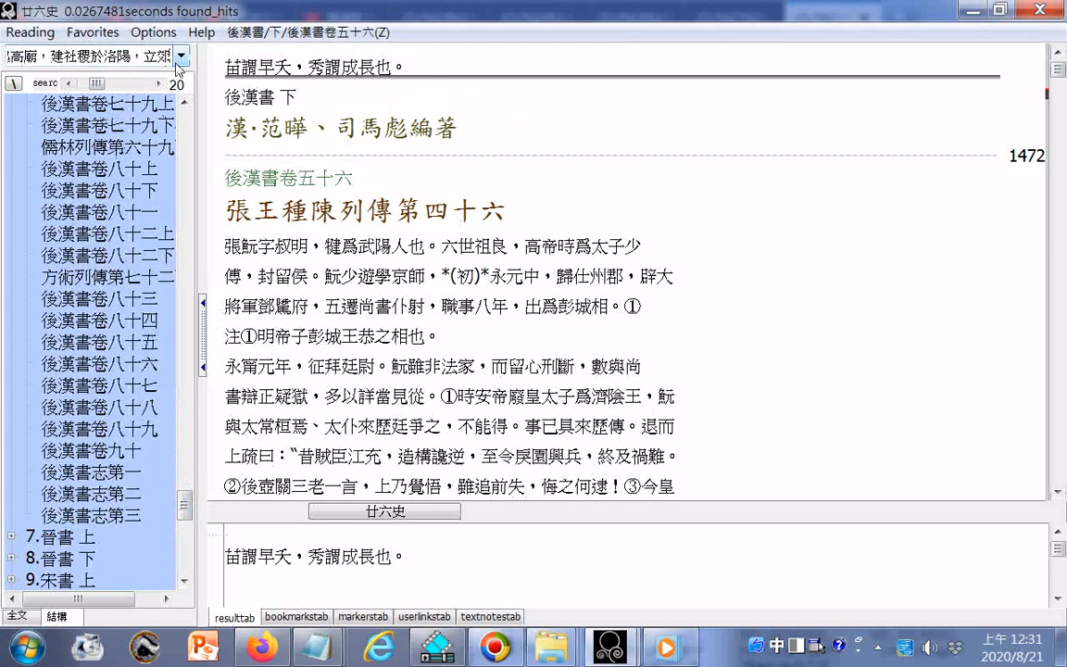
{"action": "left_click", "coordinate": [187, 142]}
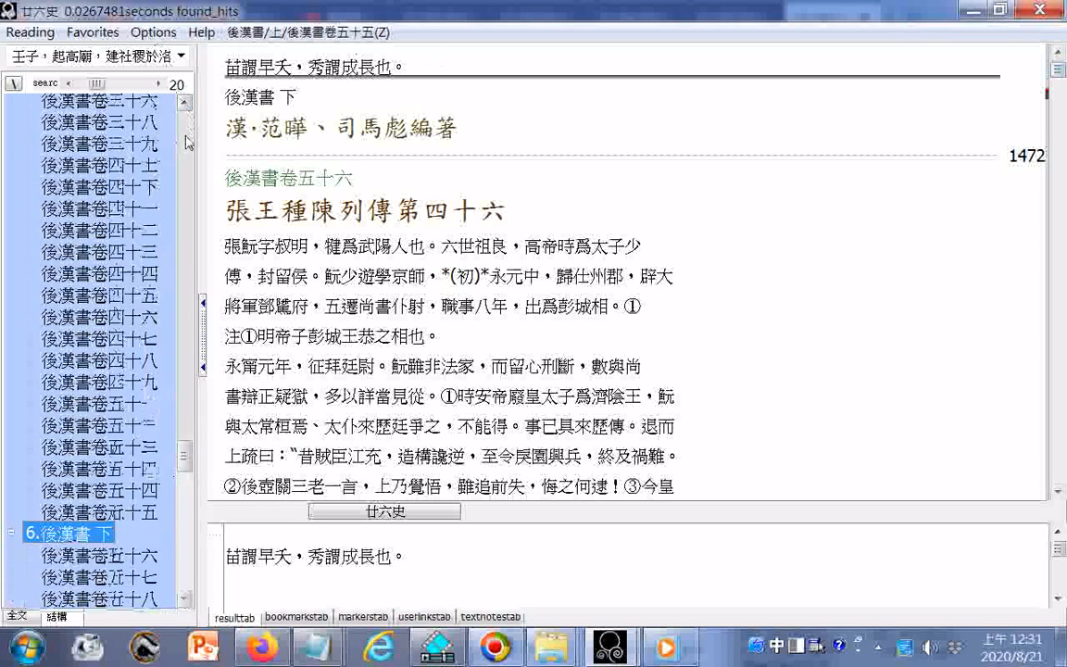
{"action": "left_click", "coordinate": [188, 142]}
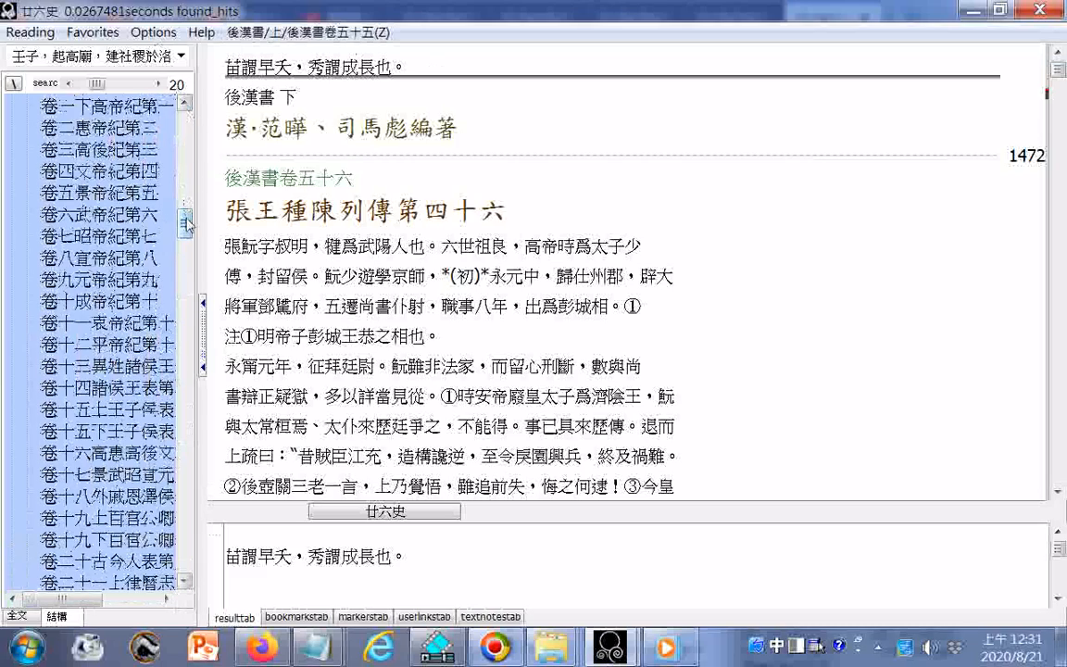
{"action": "left_click_drag", "start_coordinate": [186, 223], "coordinate": [184, 375]}
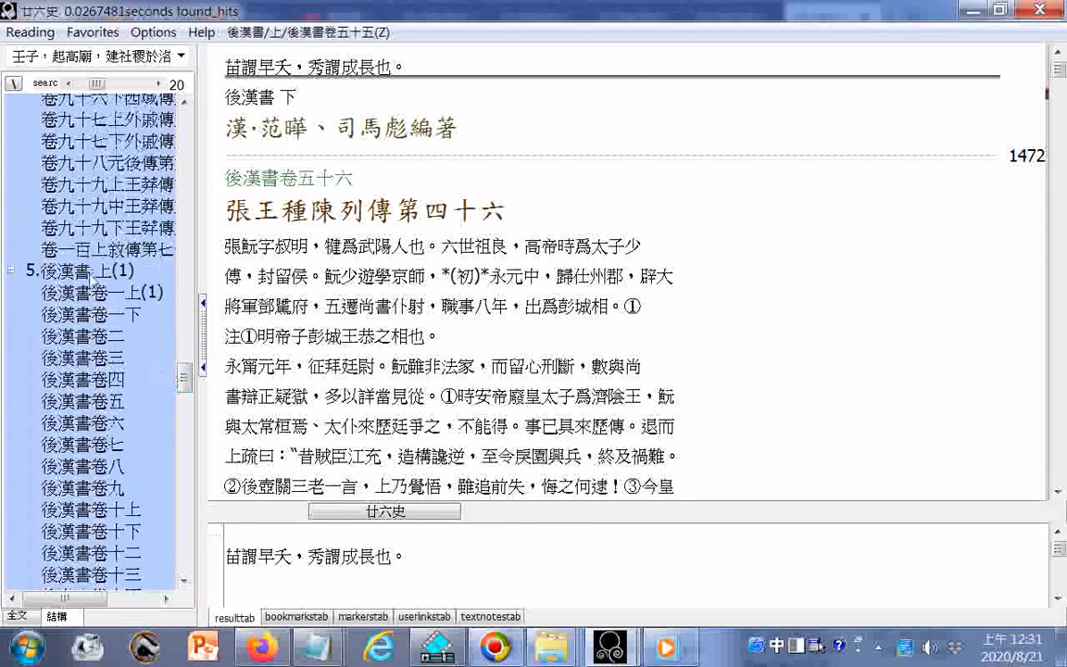
{"action": "left_click", "coordinate": [92, 272]}
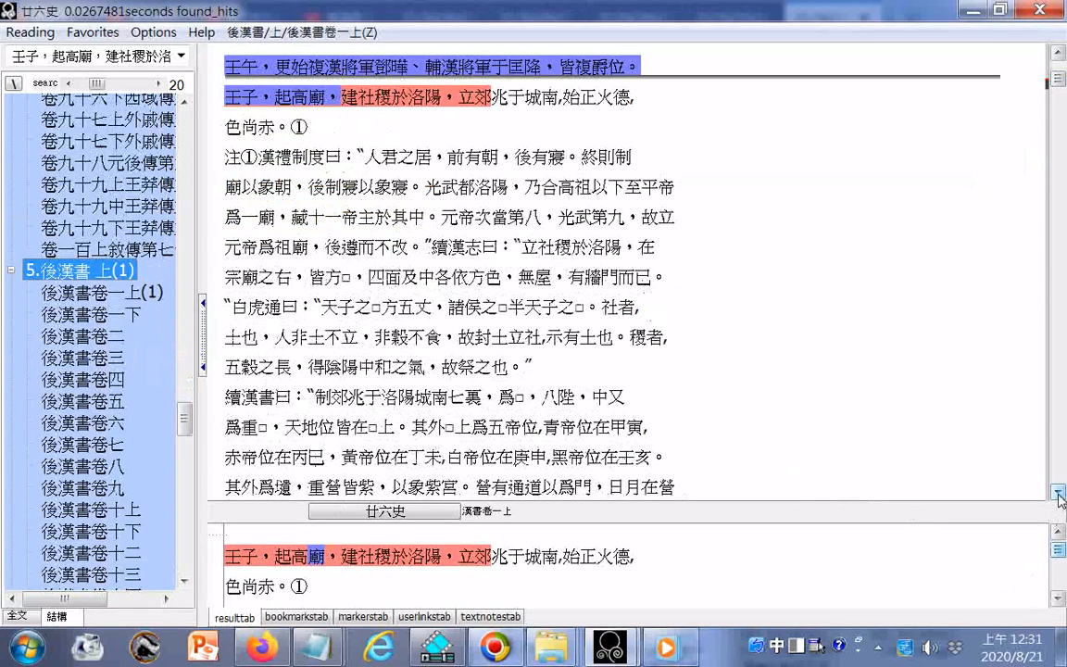
- Place the reading line just after the found passage, at 色尚赤。①
{"action": "scroll", "coordinate": [1059, 497], "scroll_direction": "down", "scroll_amount": 1}
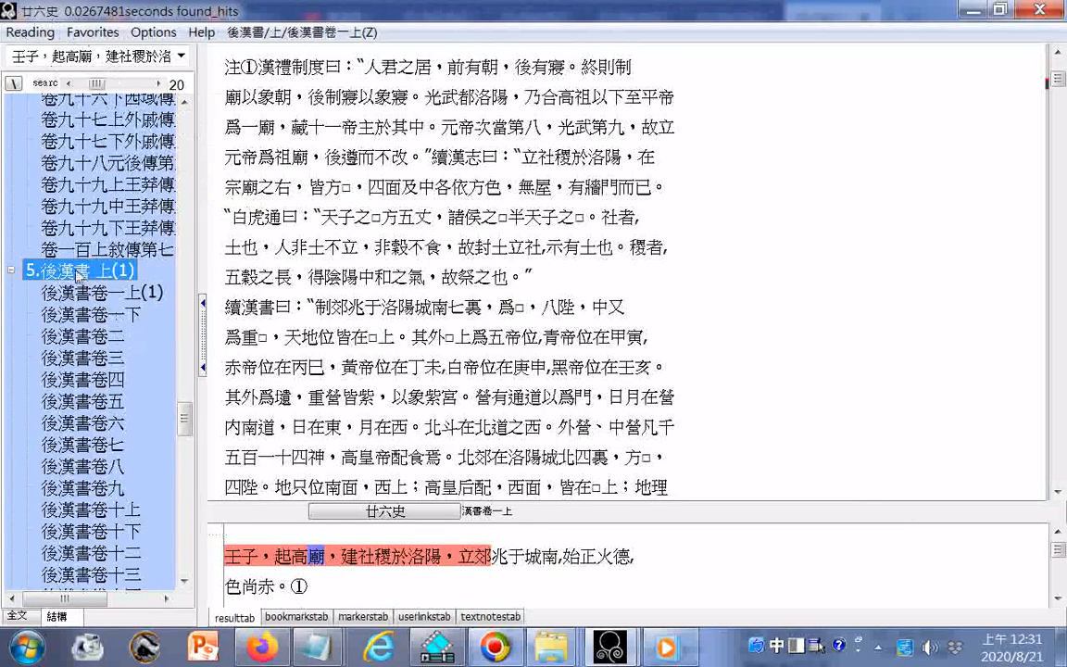
{"action": "scroll", "coordinate": [78, 275], "scroll_direction": "up", "scroll_amount": 1}
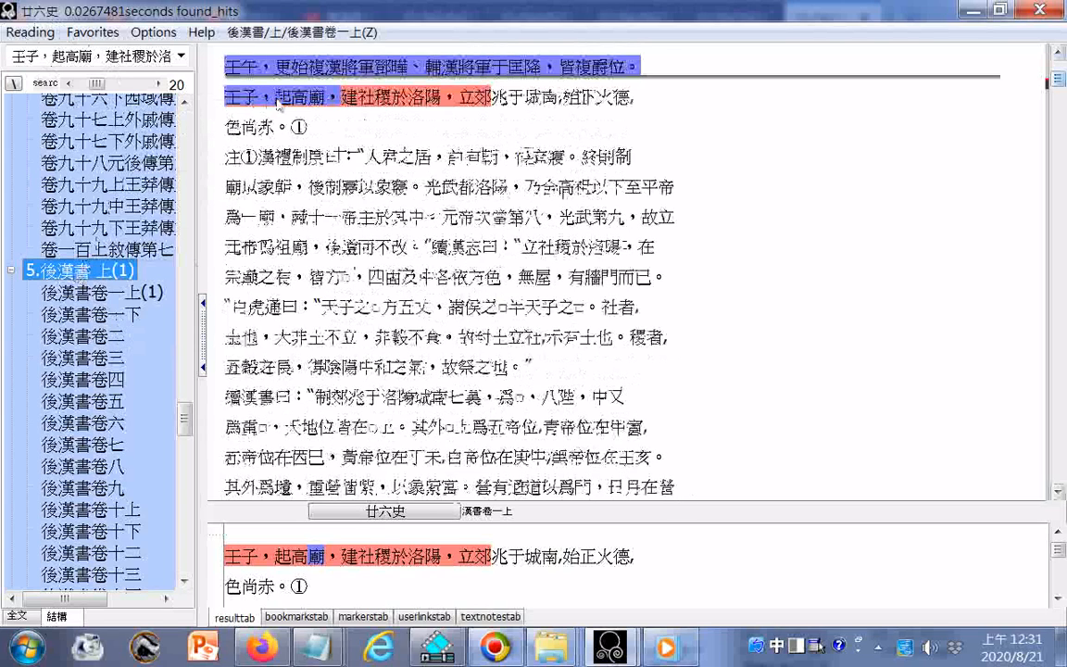
{"action": "left_click", "coordinate": [356, 155]}
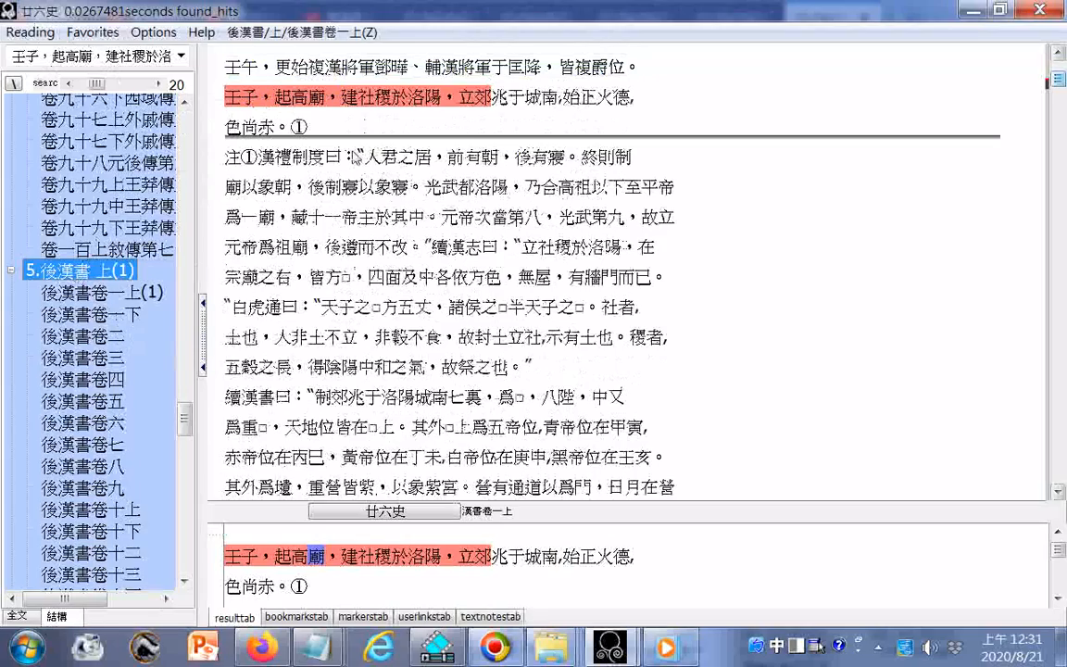
{"action": "left_click", "coordinate": [1058, 497]}
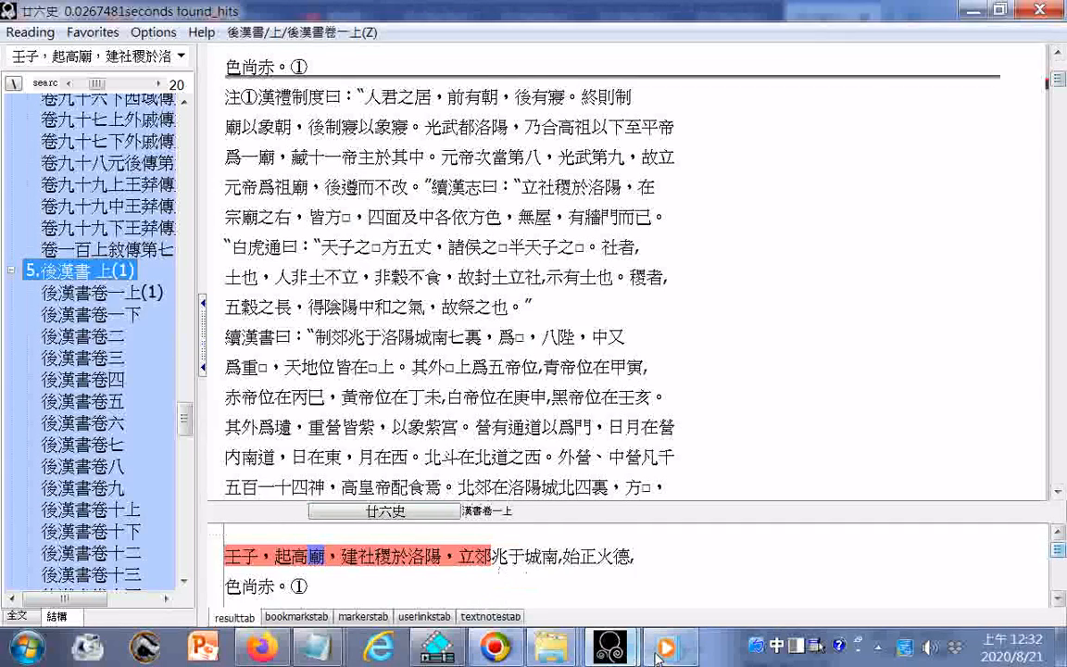
- Check the end of 後漢書 上01含目錄.htm on page 27 in Firefox and return to the 廿六史 window
{"action": "mouse_move", "coordinate": [556, 654]}
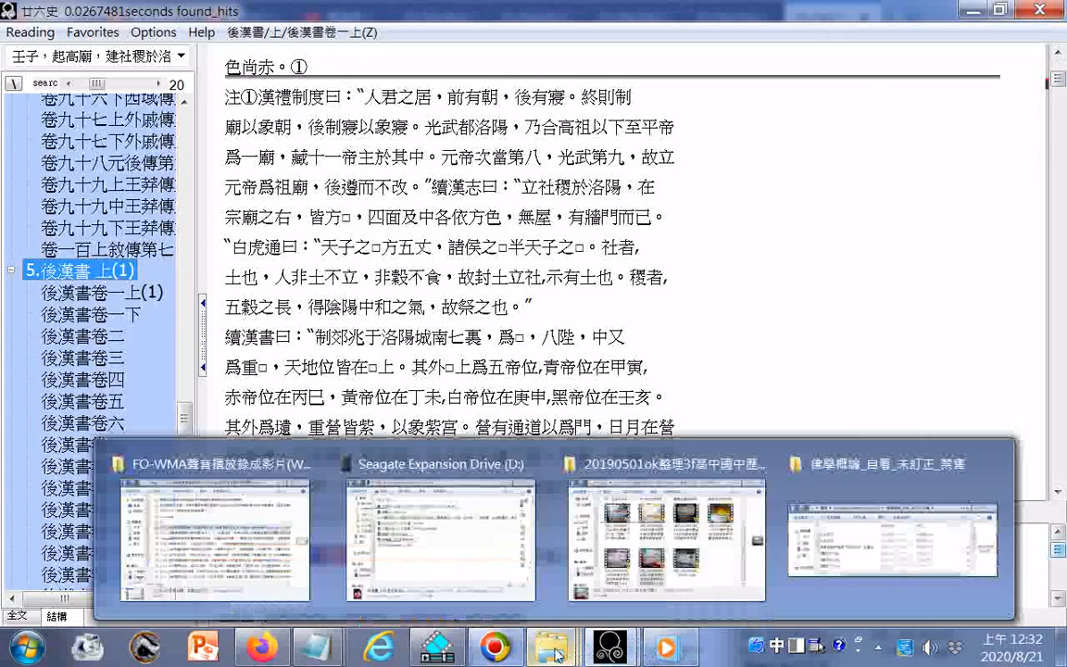
{"action": "left_click", "coordinate": [439, 514]}
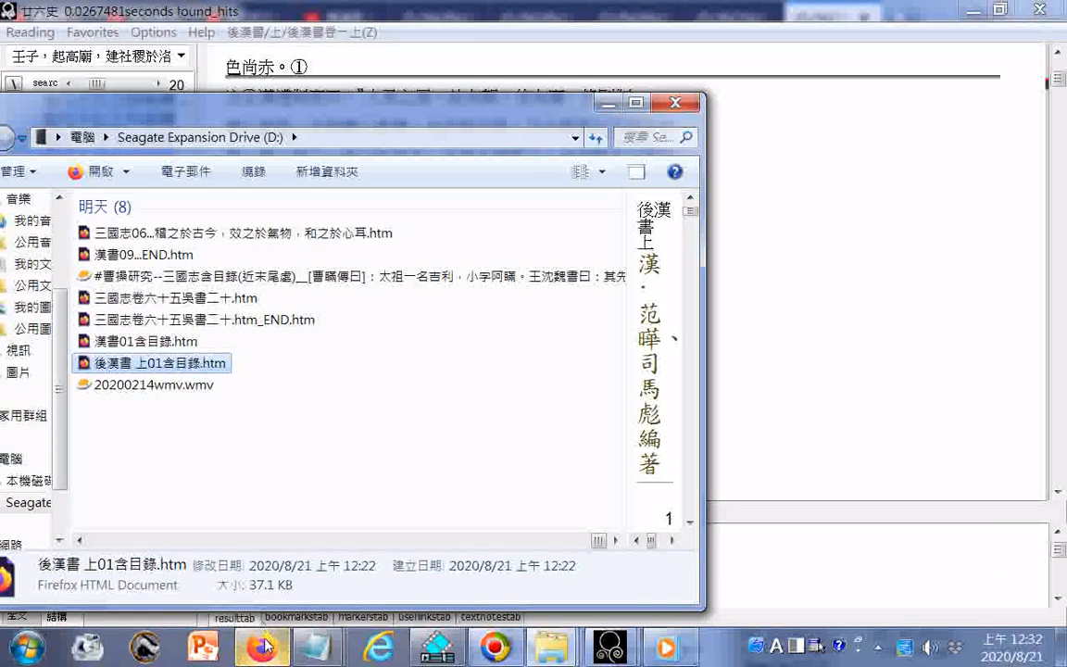
{"action": "mouse_move", "coordinate": [264, 639]}
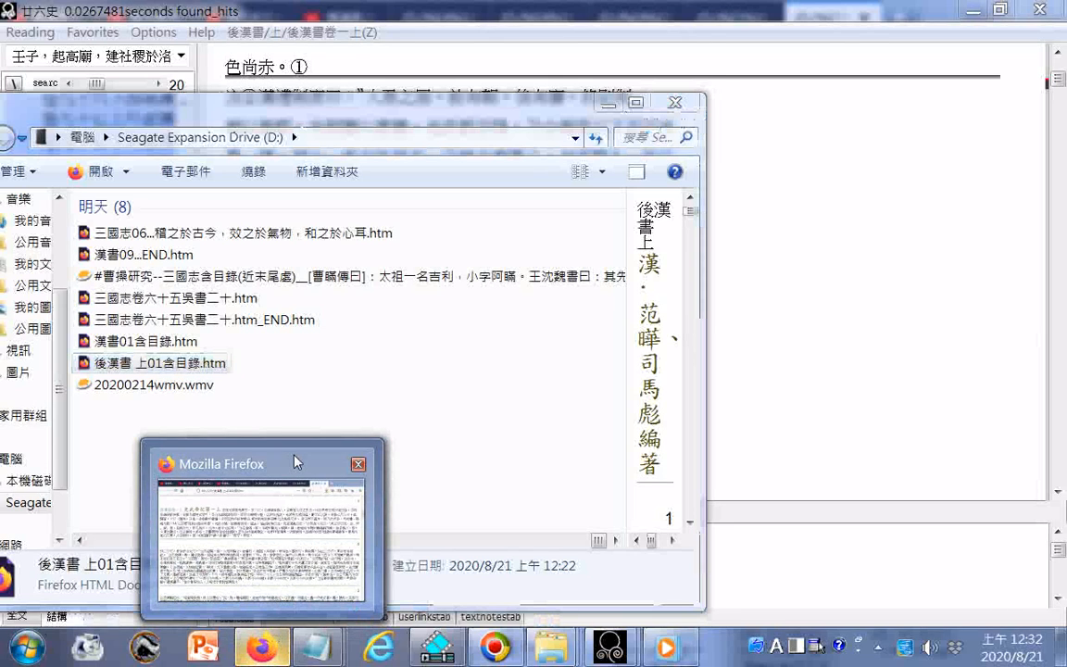
{"action": "left_click", "coordinate": [295, 462]}
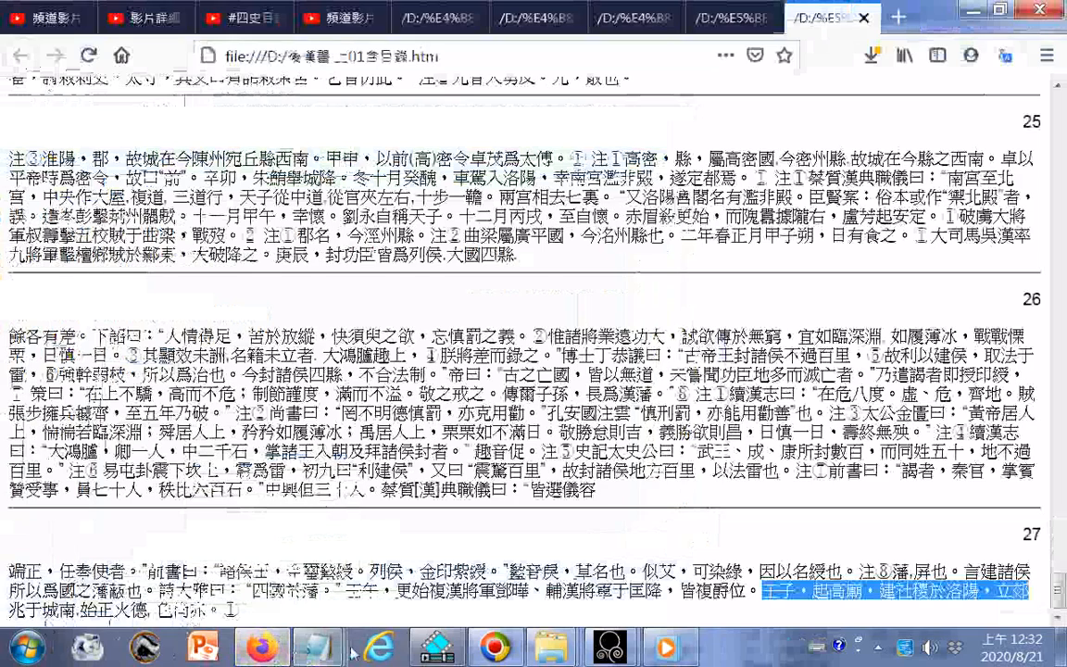
{"action": "left_click", "coordinate": [264, 647]}
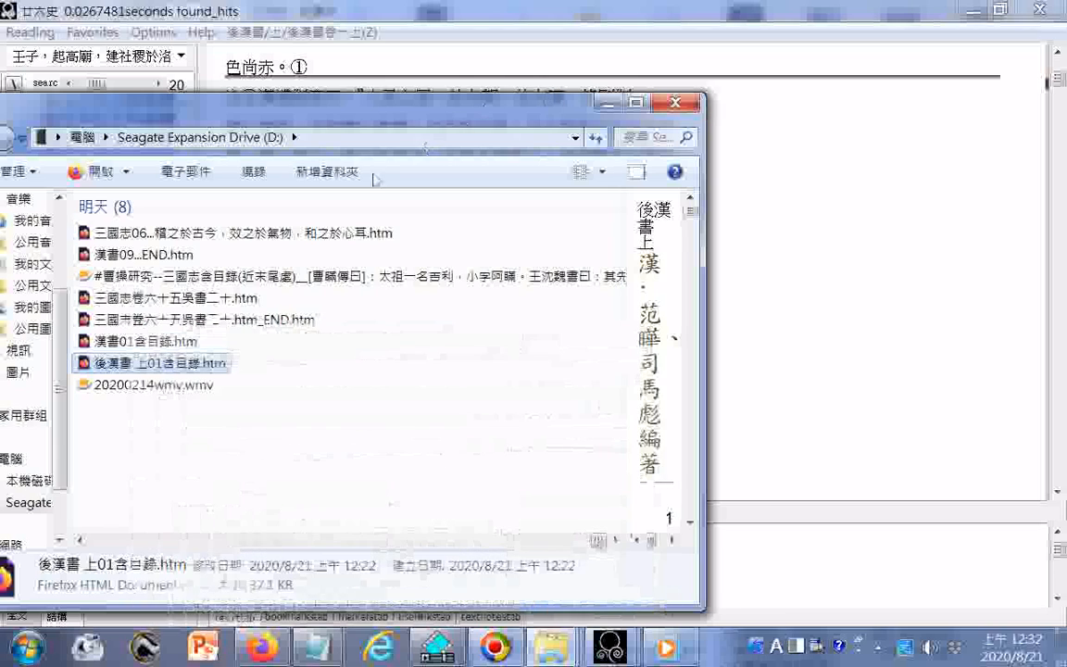
{"action": "left_click", "coordinate": [541, 8]}
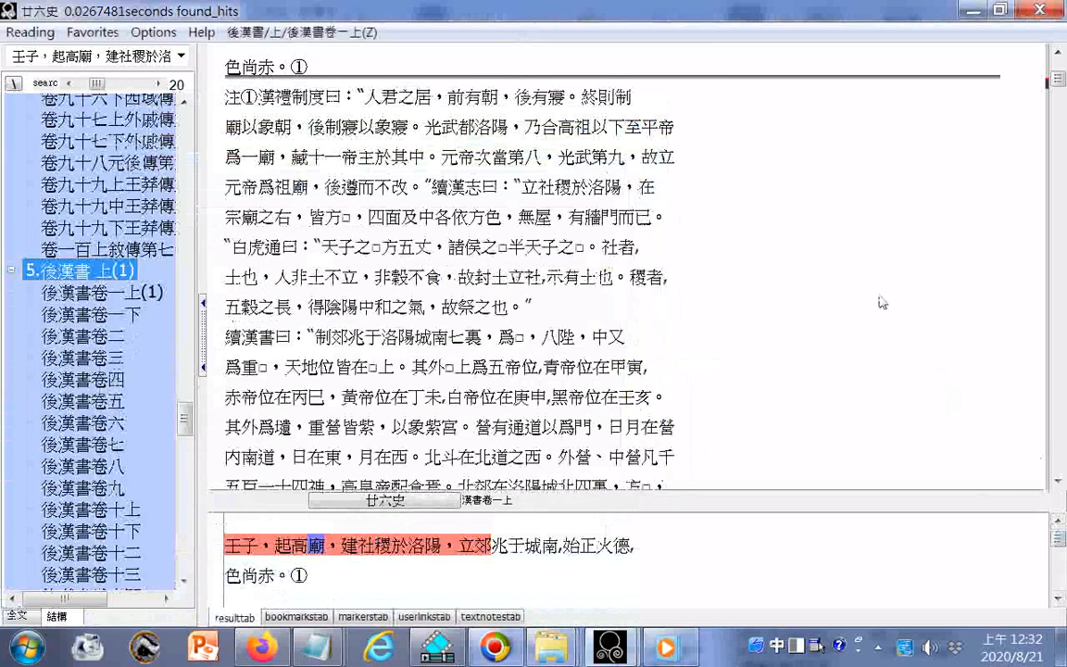
- Advance the reading line to 注①漢禮制度曰 and start an HTML export of the text from there
{"action": "scroll", "coordinate": [886, 138], "scroll_direction": "down", "scroll_amount": 1}
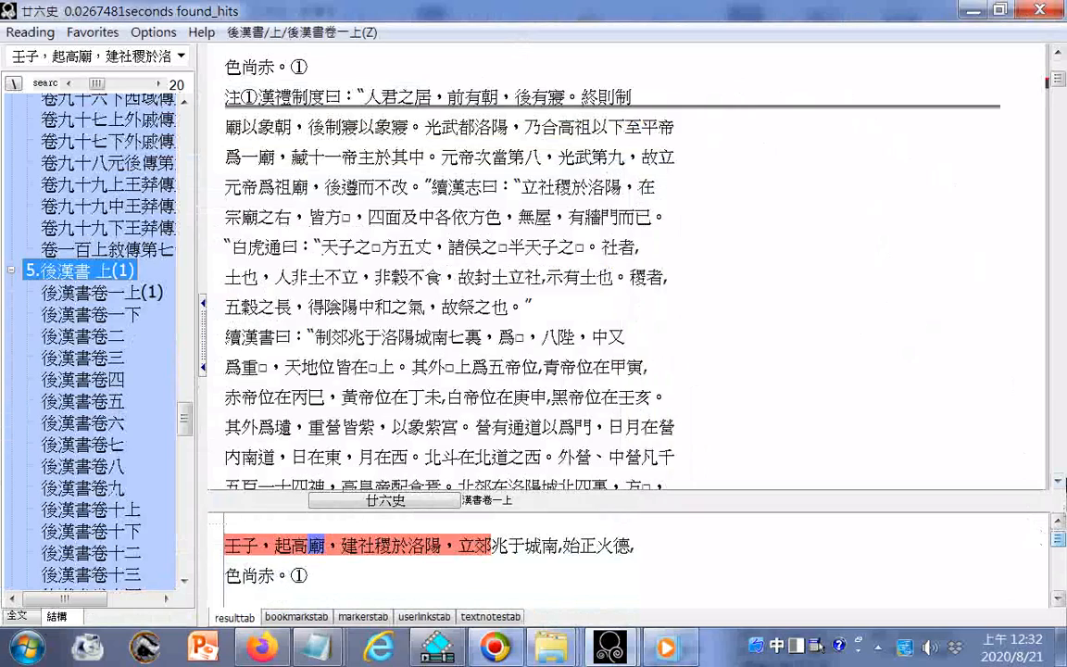
{"action": "left_click", "coordinate": [1057, 481]}
{"action": "left_click", "coordinate": [31, 32]}
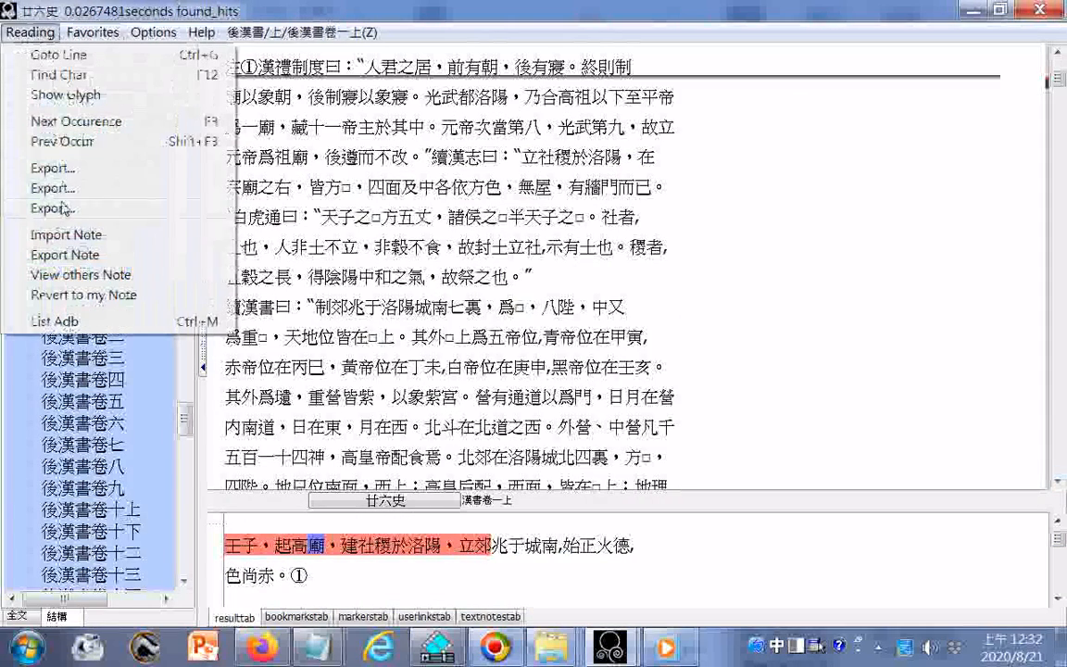
{"action": "left_click", "coordinate": [53, 170]}
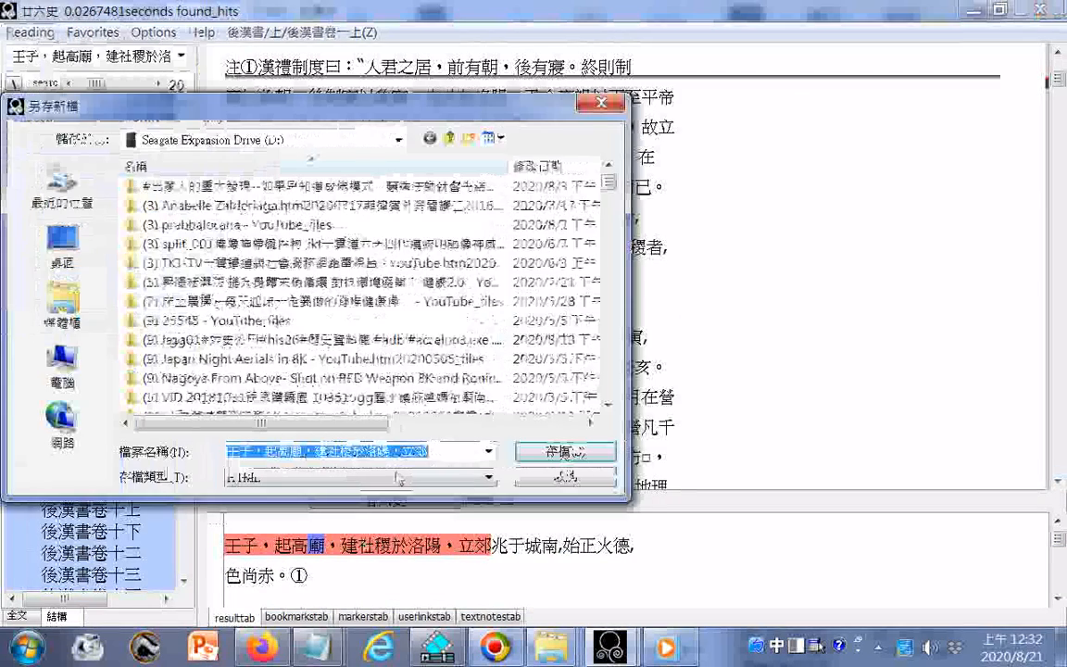
- Copy "後漢書 上0" from the name of 後漢書 上01含目錄.htm and save the export on drive D: as 後漢書 上02.htm
{"action": "left_click", "coordinate": [551, 646]}
{"action": "left_click", "coordinate": [442, 472]}
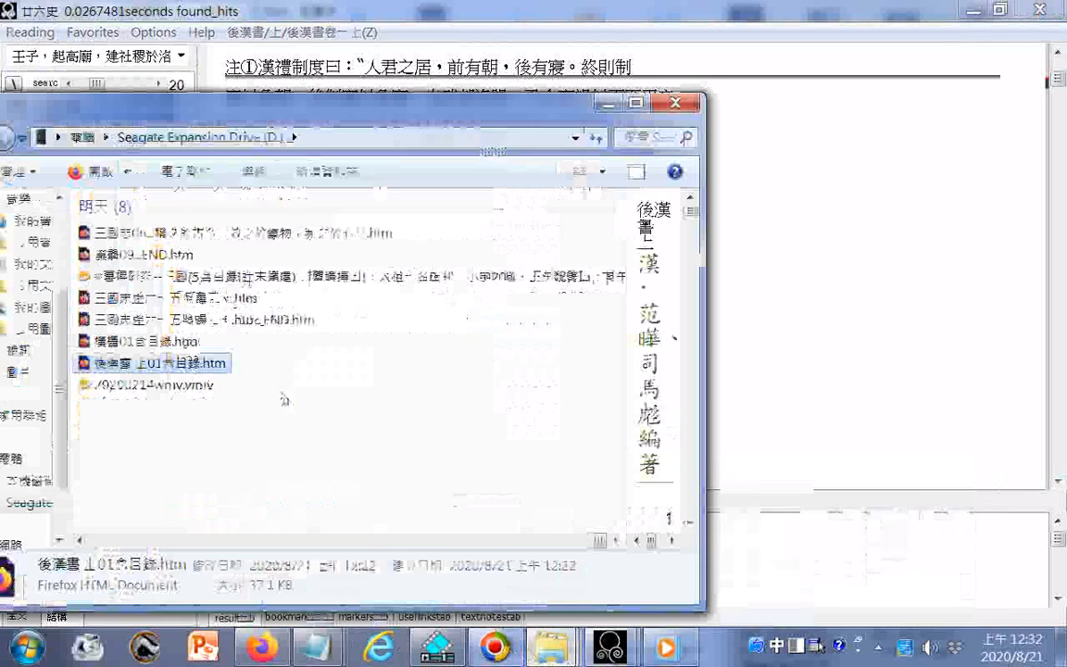
{"action": "left_click", "coordinate": [102, 364]}
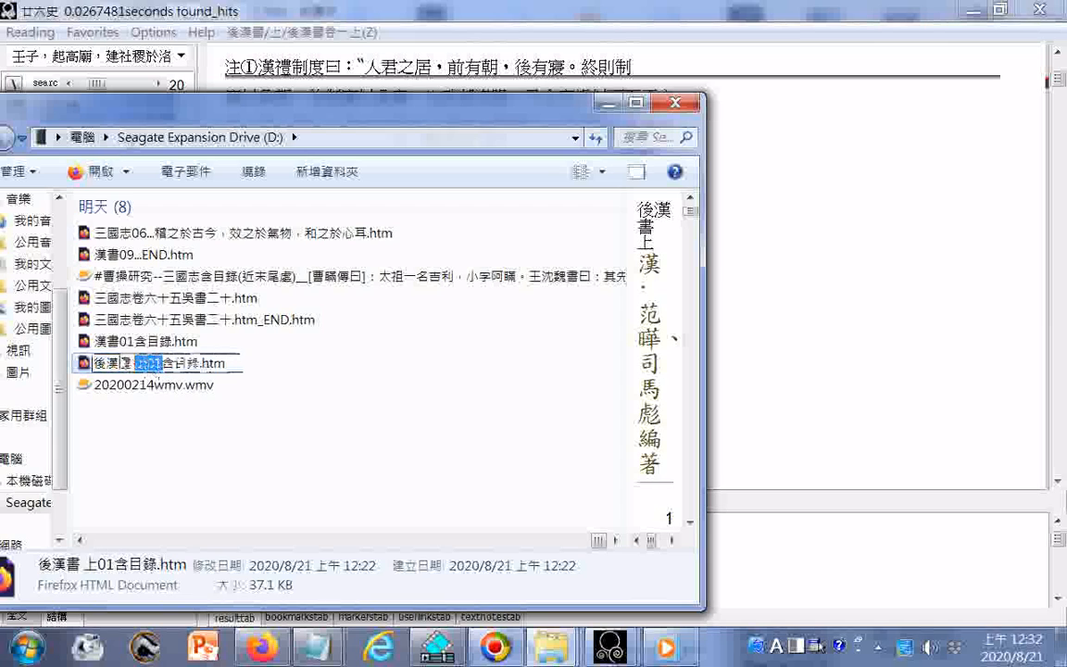
{"action": "left_click_drag", "start_coordinate": [152, 367], "coordinate": [93, 375]}
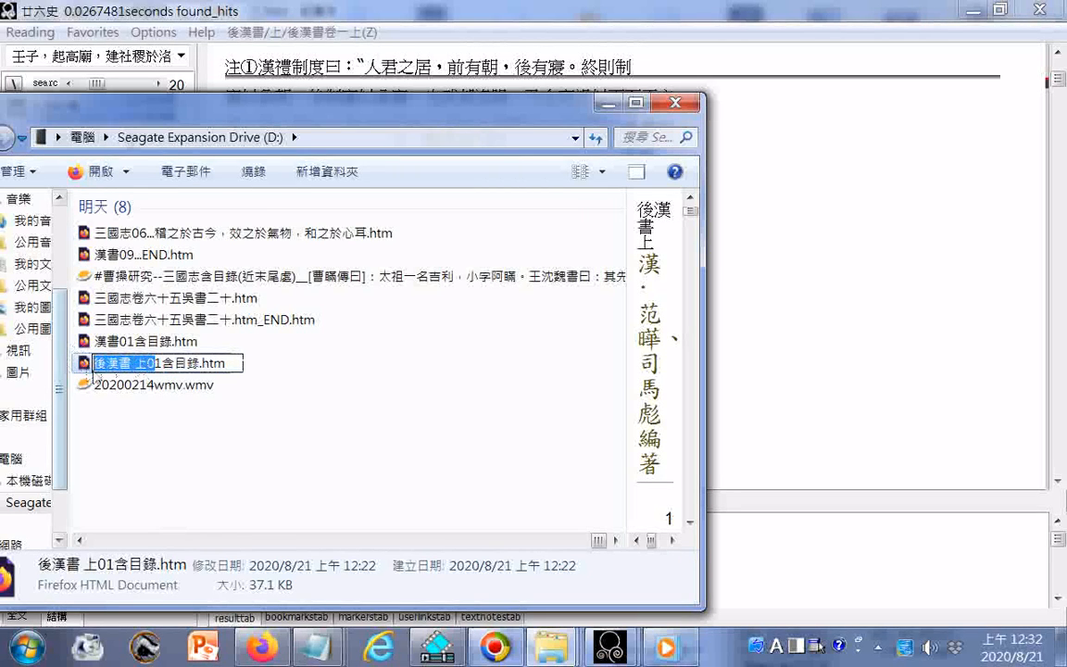
{"action": "right_click", "coordinate": [138, 373]}
{"action": "left_click", "coordinate": [176, 421]}
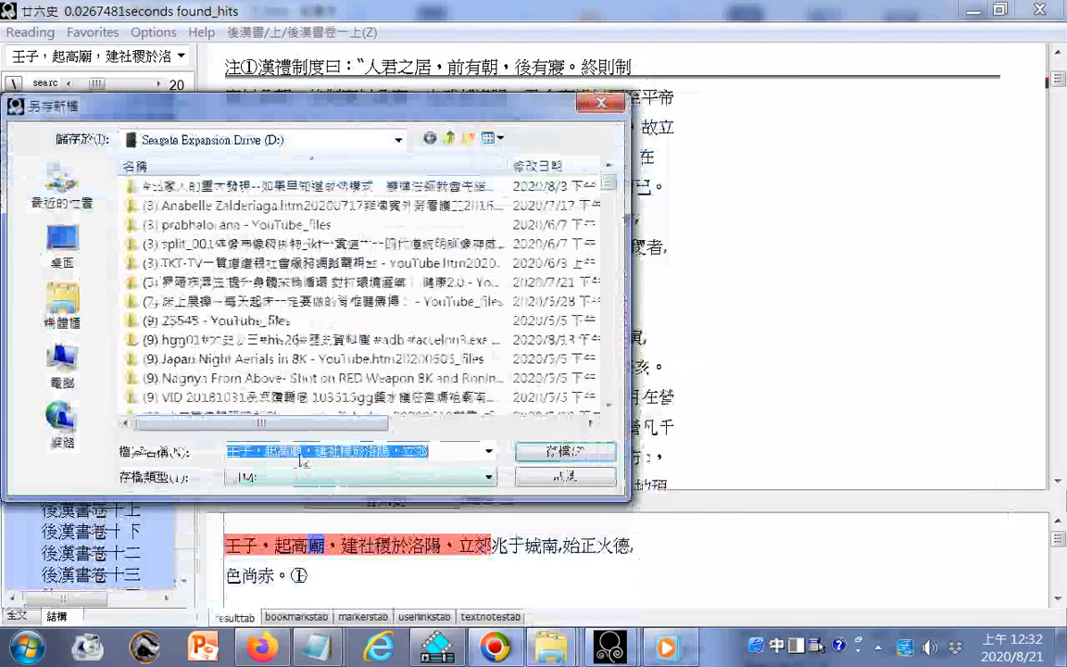
{"action": "right_click", "coordinate": [320, 451]}
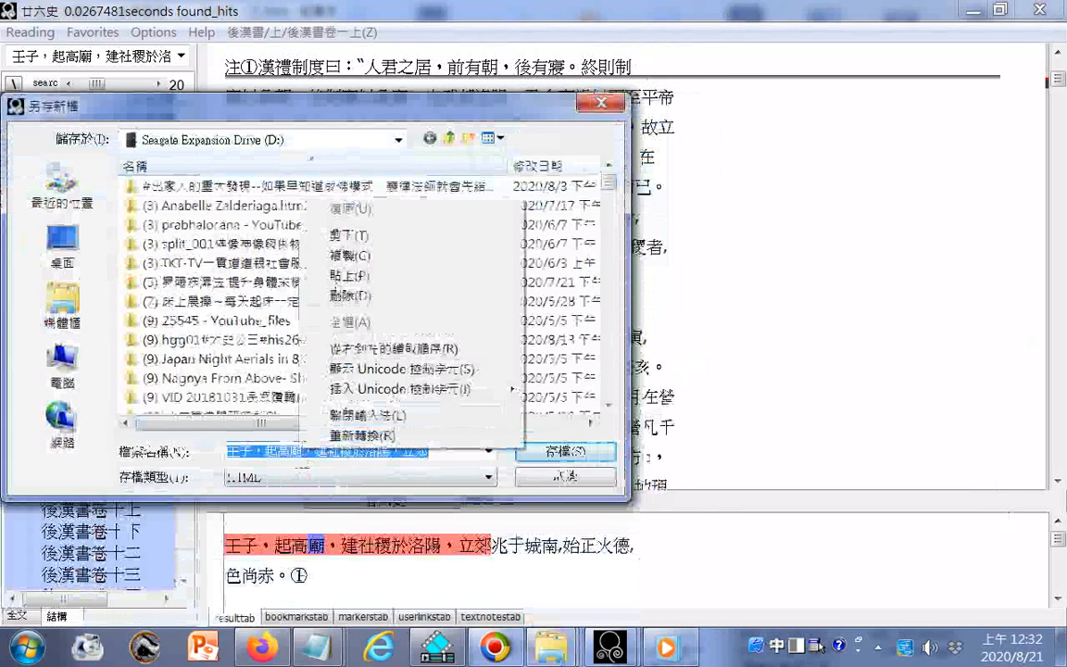
{"action": "left_click", "coordinate": [348, 275]}
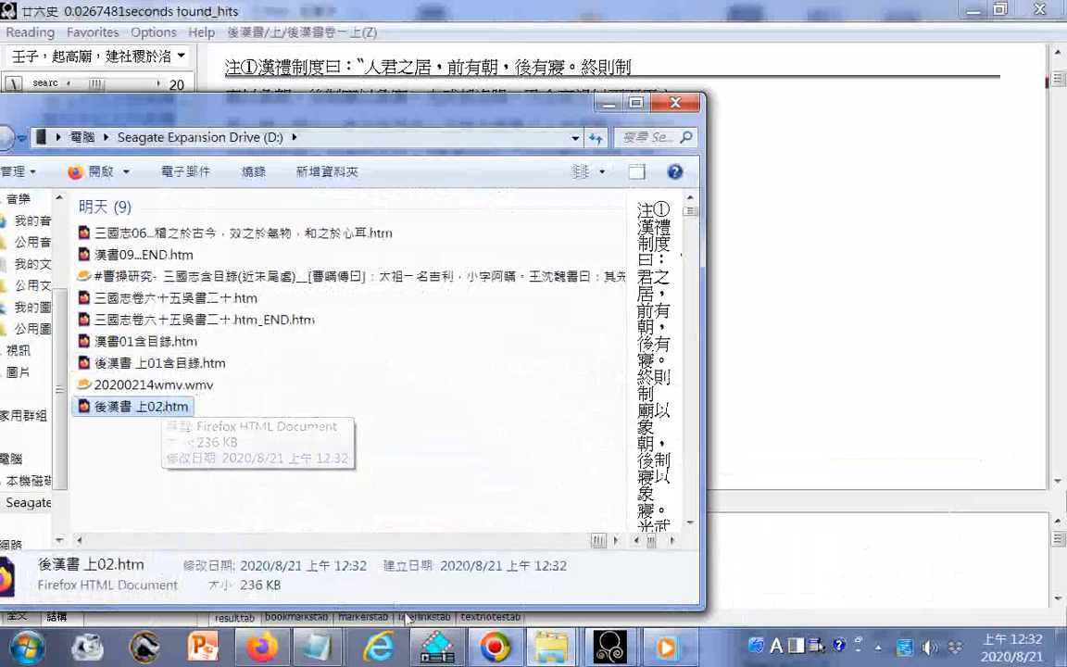
- Bring up the Notepad window of 後漢書 上01含目錄.txt beside the drive D: folder and load 後漢書 上02.htm into it
{"action": "left_click", "coordinate": [318, 651]}
{"action": "left_click", "coordinate": [633, 508]}
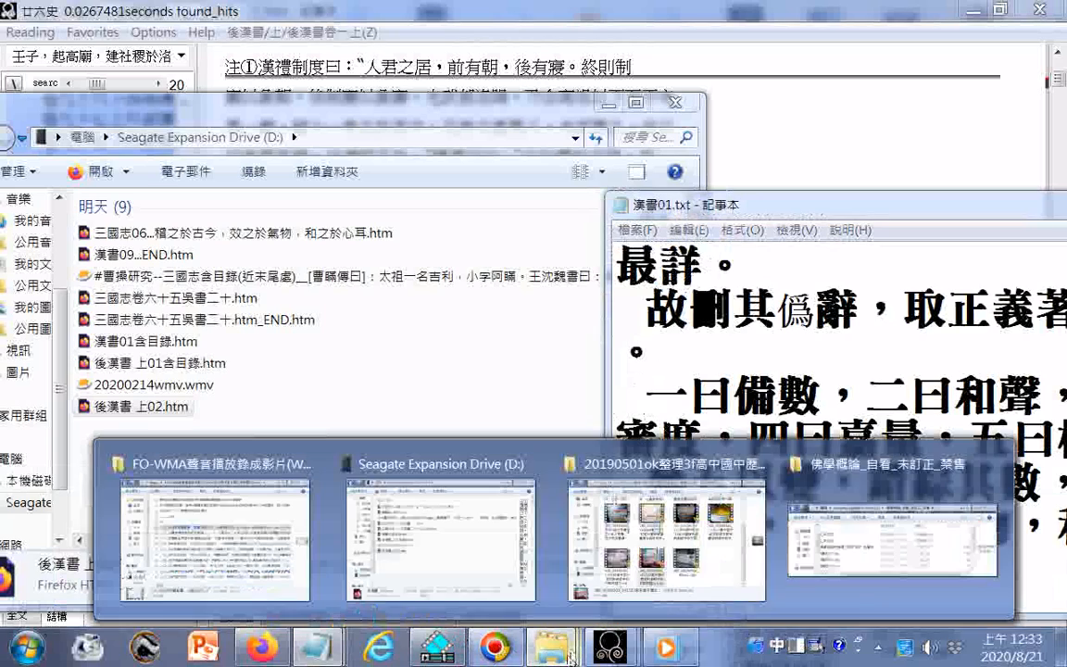
{"action": "mouse_move", "coordinate": [321, 651]}
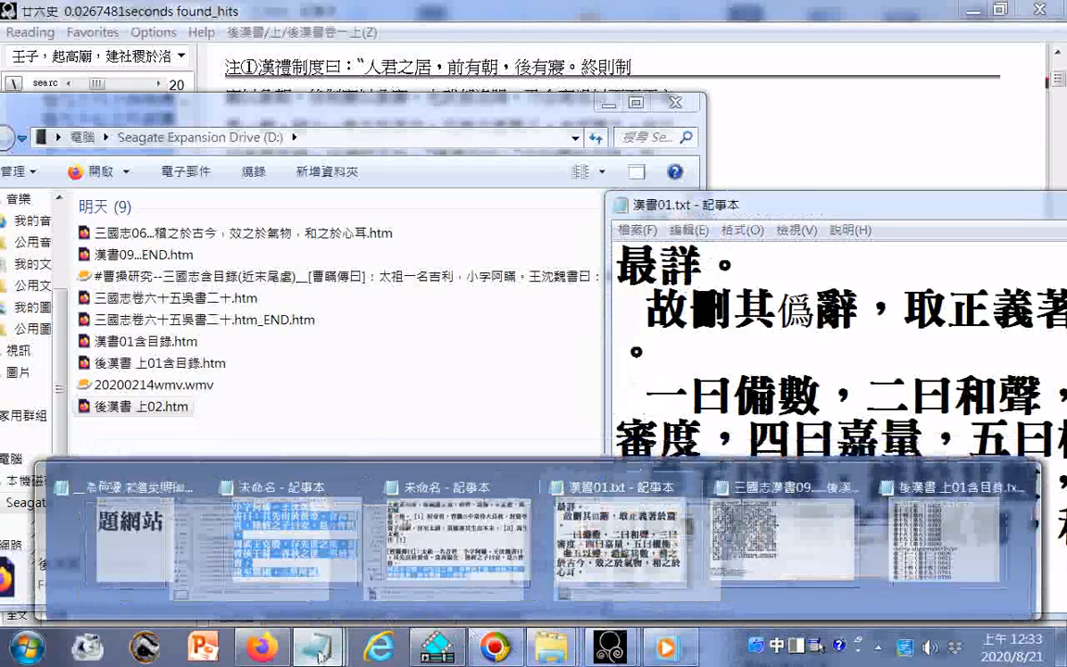
{"action": "left_click", "coordinate": [951, 504]}
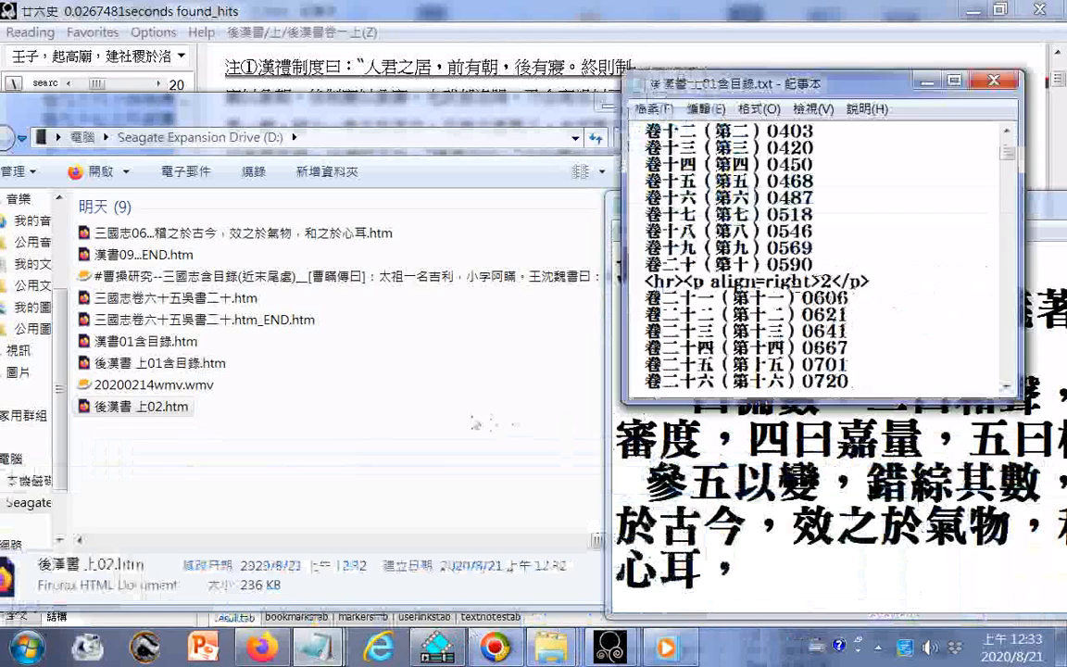
{"action": "left_click_drag", "start_coordinate": [727, 83], "coordinate": [568, 141]}
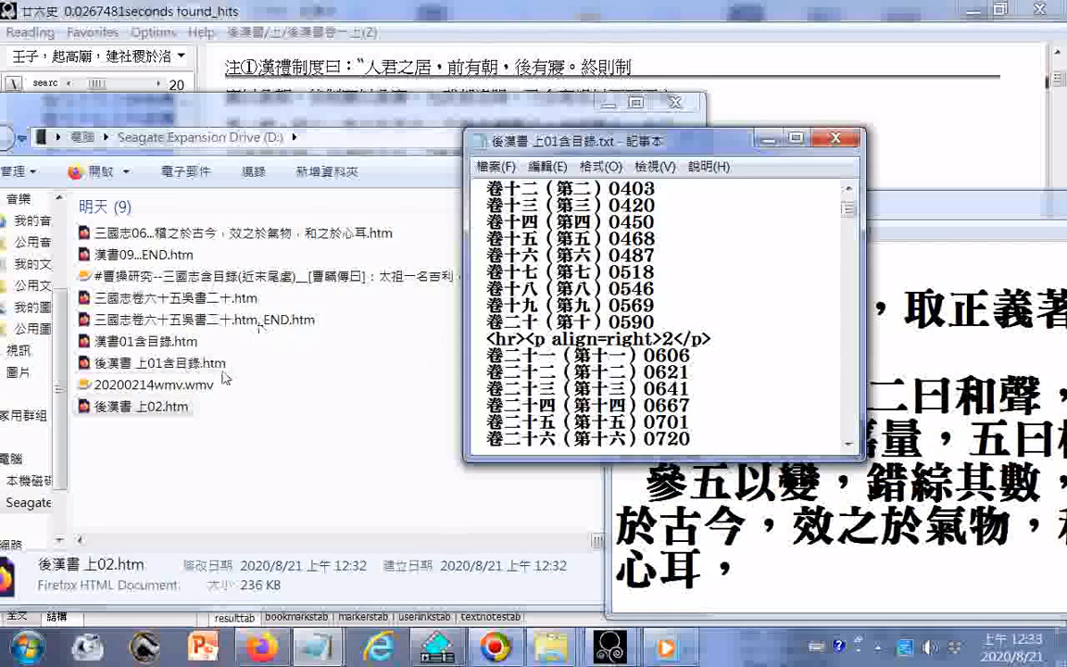
{"action": "left_click_drag", "start_coordinate": [150, 409], "coordinate": [597, 224]}
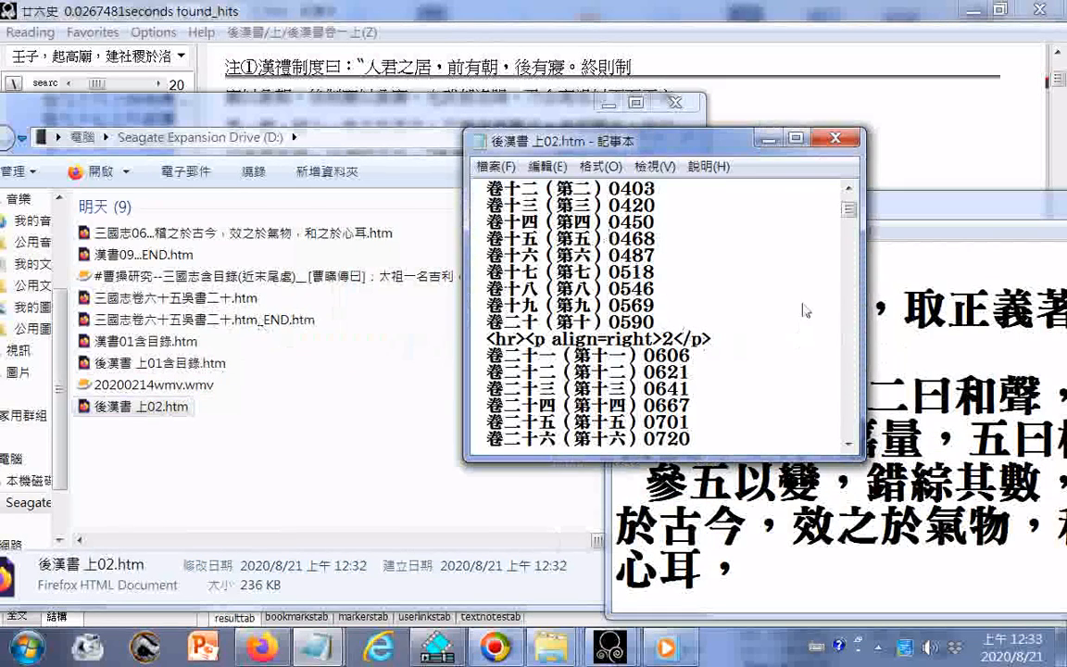
- Select the closing phrase "葬順烈皇后。" at the end of the 後漢書 上02.htm text
{"action": "left_click_drag", "start_coordinate": [849, 214], "coordinate": [849, 441]}
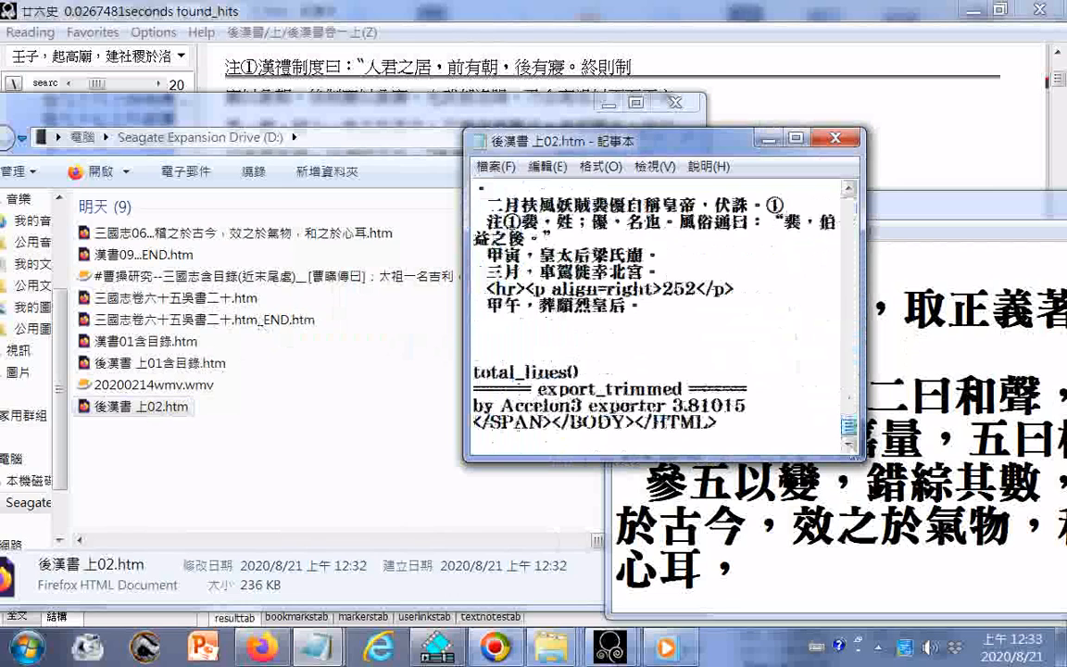
{"action": "left_click_drag", "start_coordinate": [541, 307], "coordinate": [621, 290]}
{"action": "double_click", "coordinate": [626, 307]}
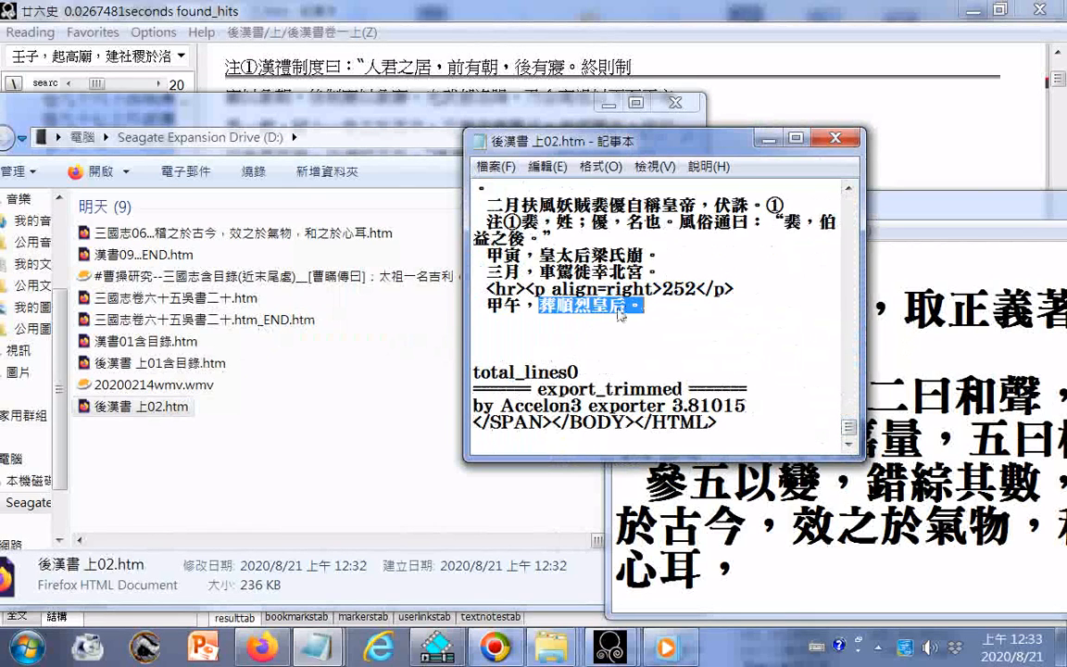
- Search the 廿六史 database for the copied phrase "葬順烈皇后。" and go to its hit in 後漢書卷七
{"action": "left_click", "coordinate": [610, 647]}
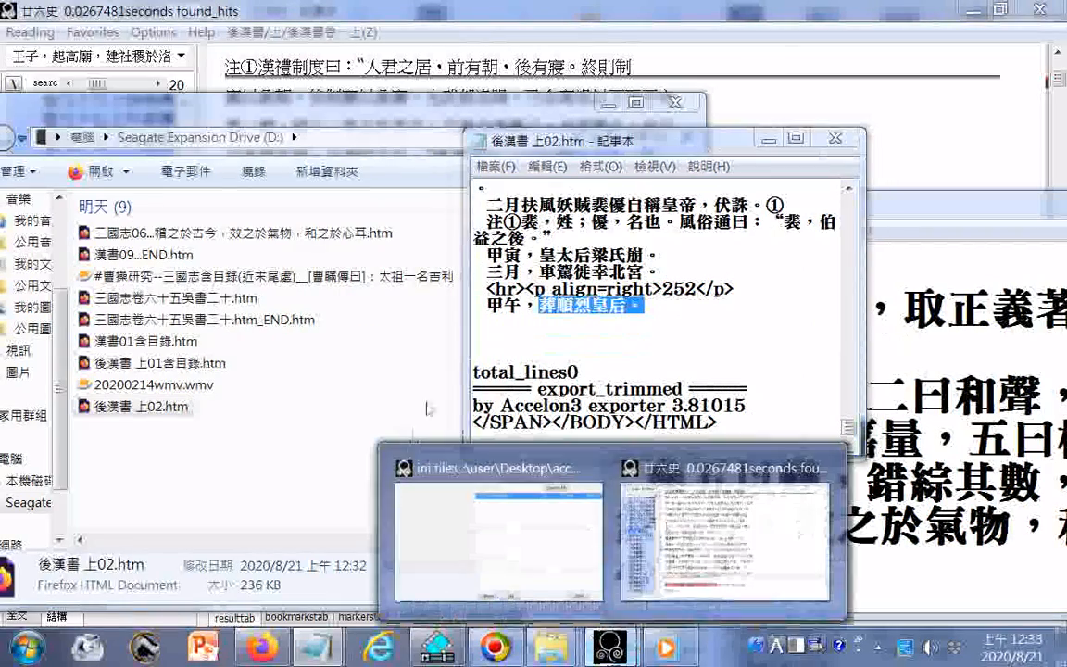
{"action": "left_click", "coordinate": [677, 474]}
{"action": "right_click", "coordinate": [84, 54]}
{"action": "left_click", "coordinate": [148, 128]}
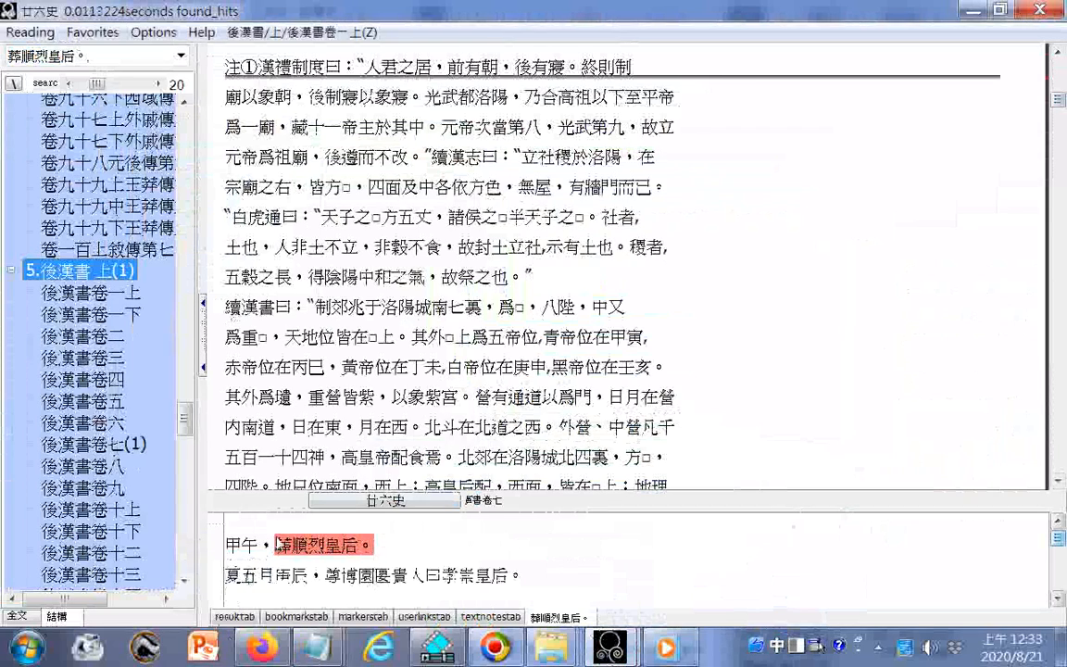
{"action": "left_click", "coordinate": [298, 545]}
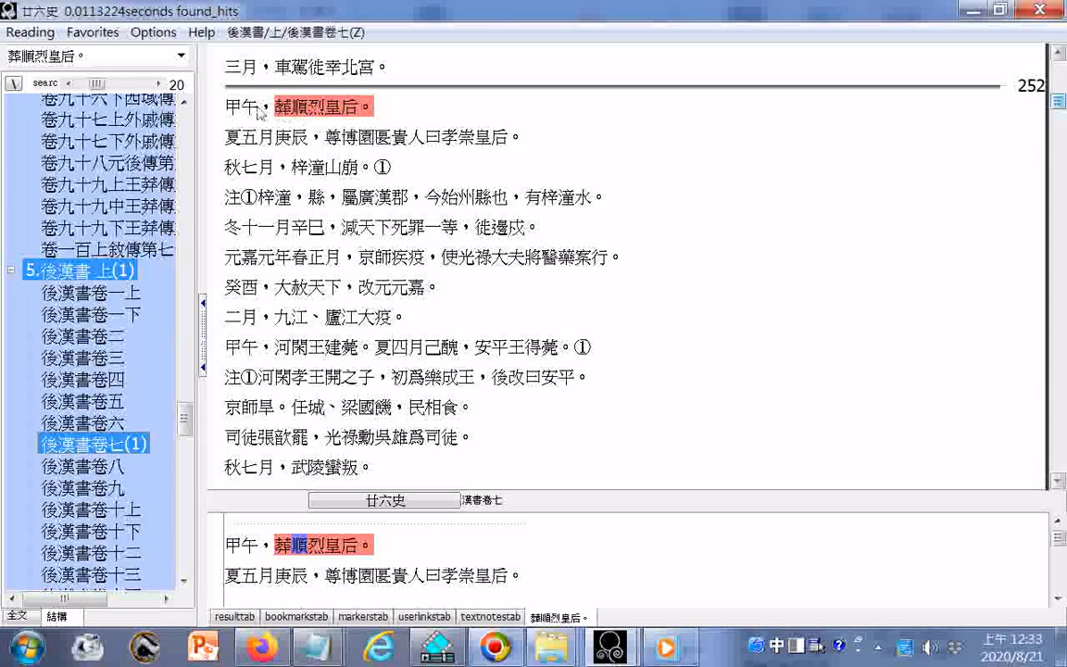
- Advance the reading line to 夏五月庚辰 and start an HTML export of the text from there
{"action": "left_click", "coordinate": [255, 107]}
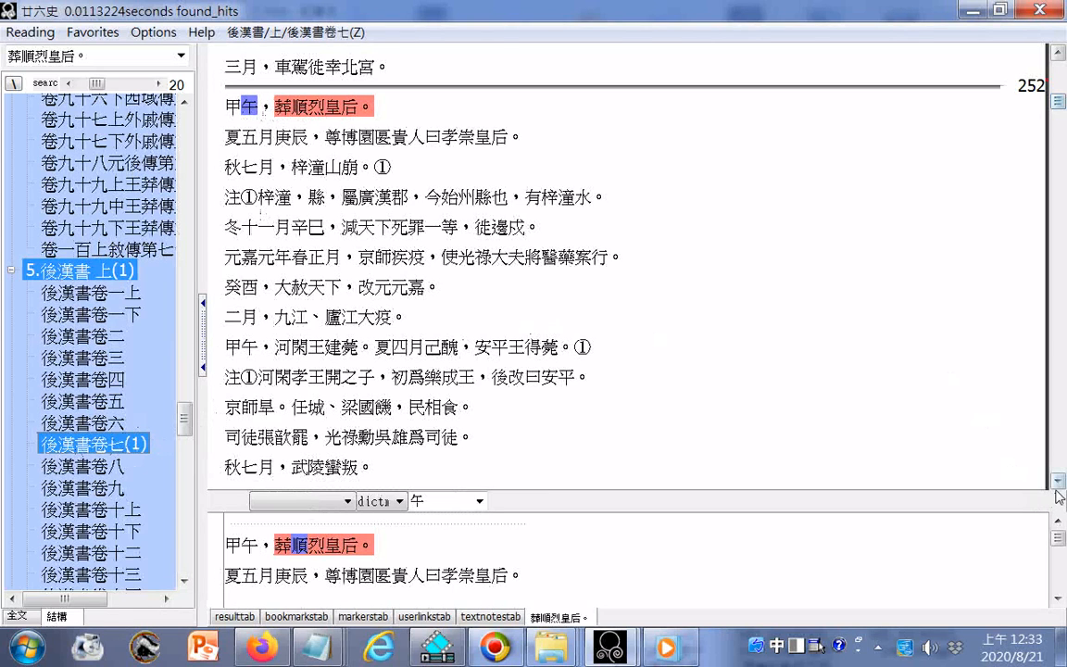
{"action": "scroll", "coordinate": [1058, 482], "scroll_direction": "down", "scroll_amount": 1}
{"action": "left_click", "coordinate": [30, 32]}
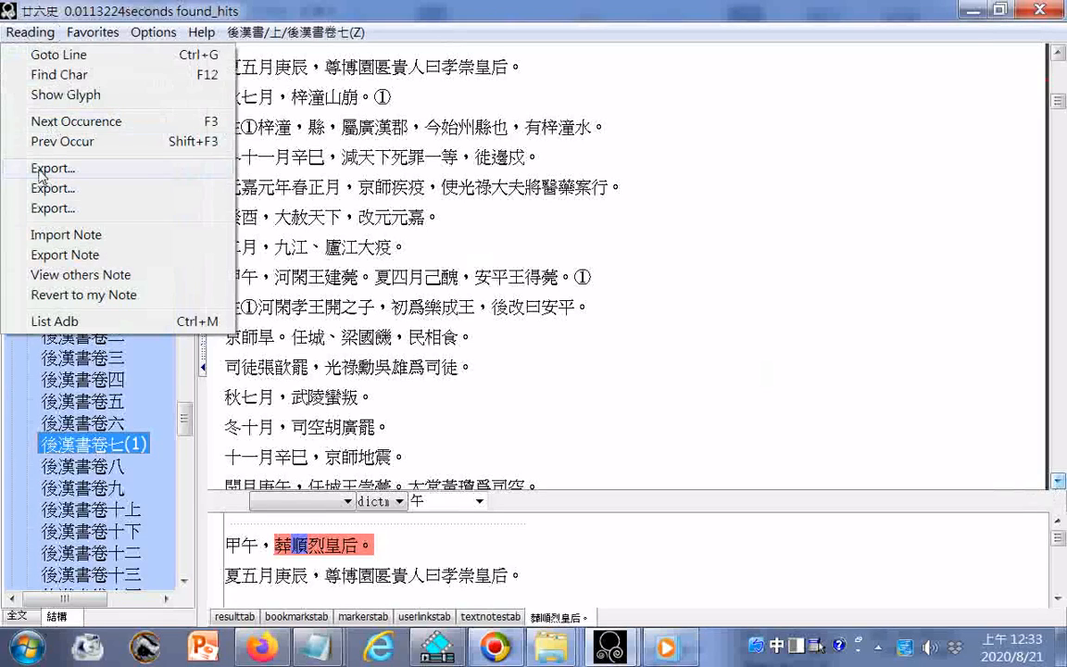
{"action": "left_click", "coordinate": [41, 173]}
- Rename 後漢書 上02.htm in the drive D: folder as 後漢書 上02...葬順烈皇后。.htm
{"action": "mouse_move", "coordinate": [552, 647]}
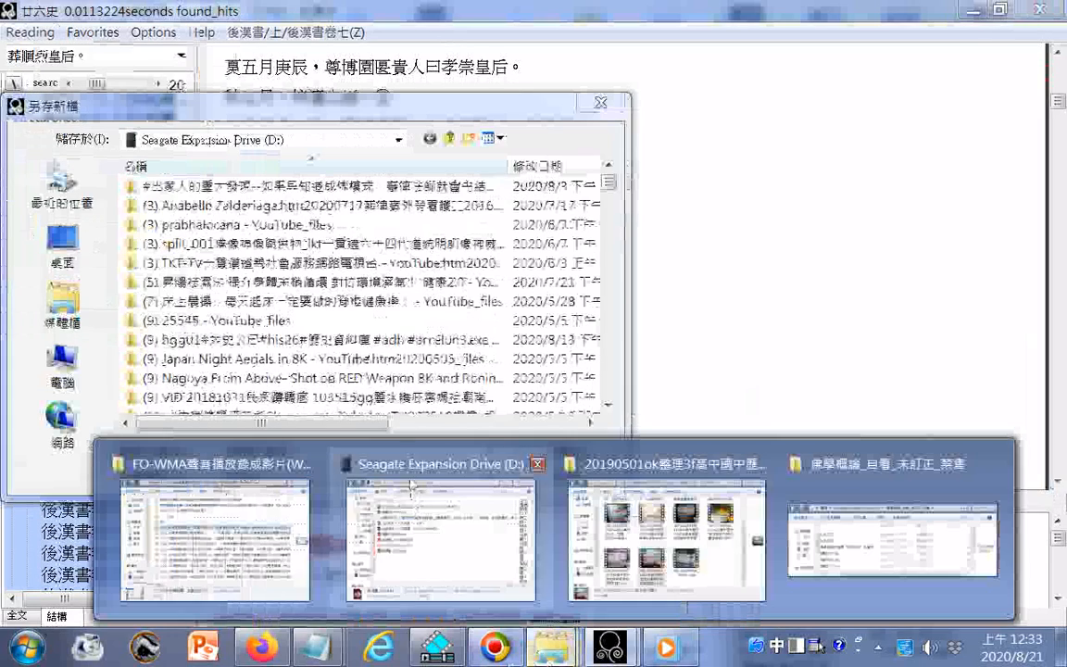
{"action": "left_click", "coordinate": [410, 473]}
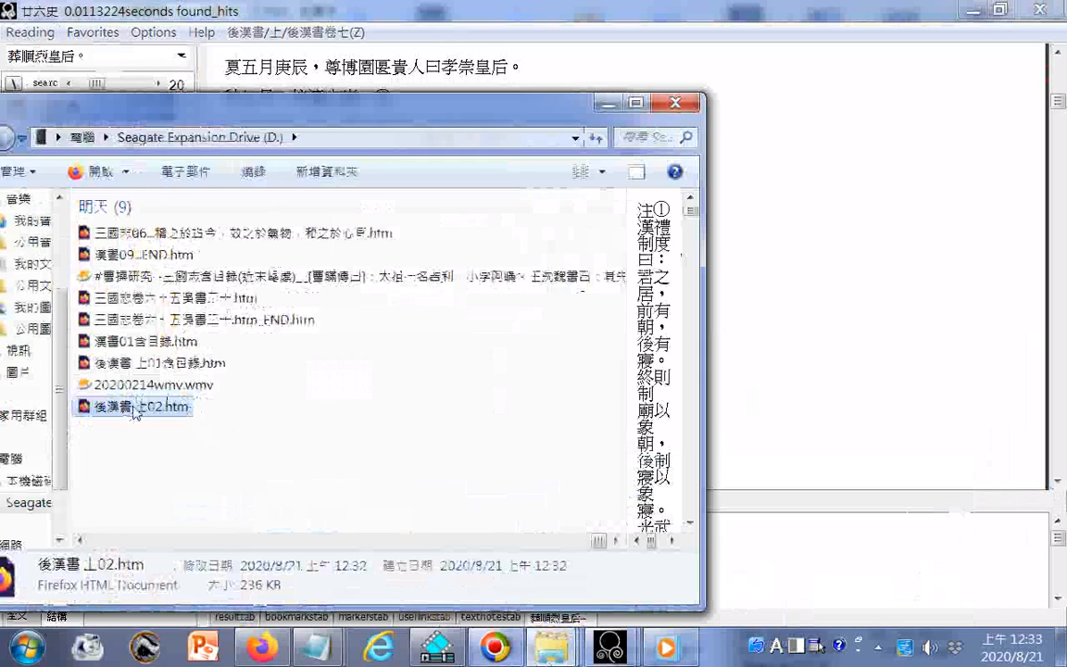
{"action": "left_click", "coordinate": [165, 409]}
{"action": "right_click", "coordinate": [165, 406]}
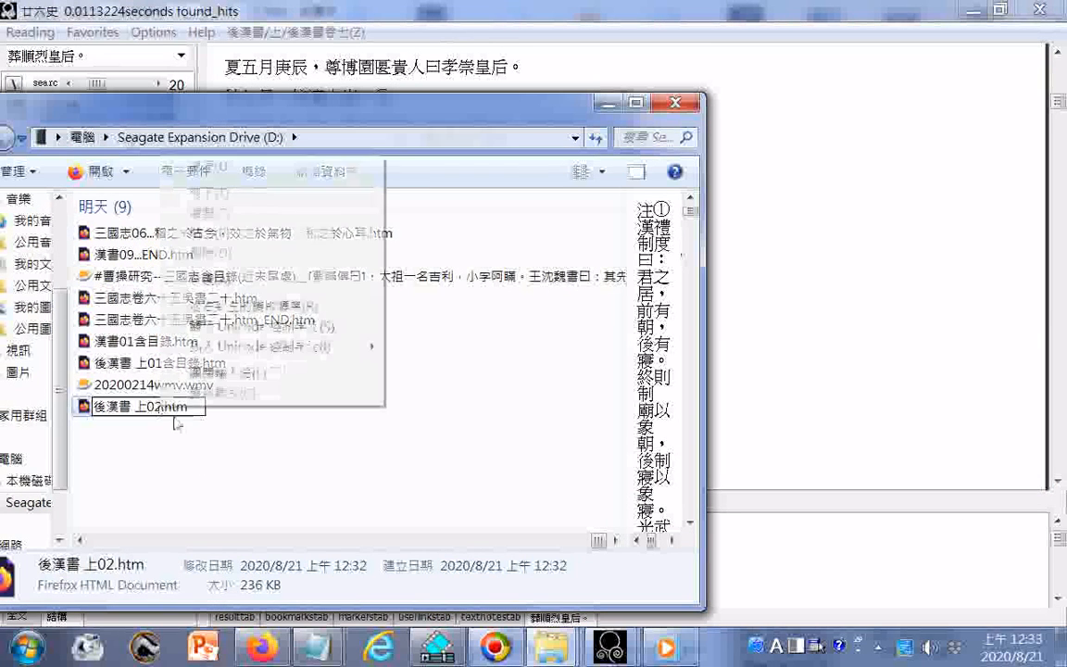
{"action": "left_click", "coordinate": [192, 233]}
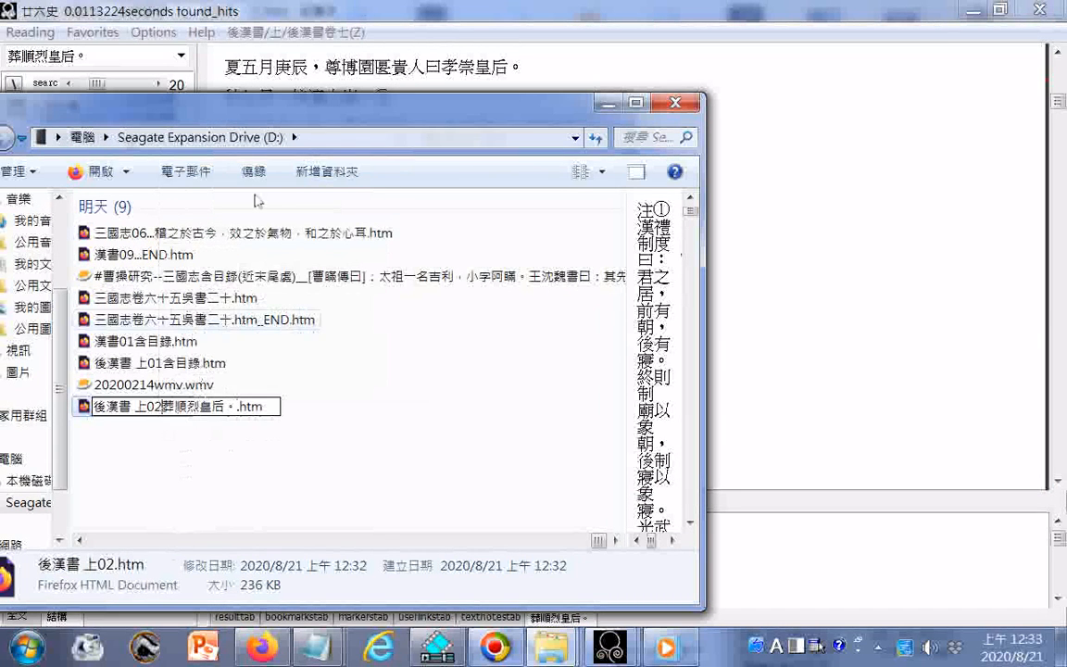
{"action": "type", "text": "..."}
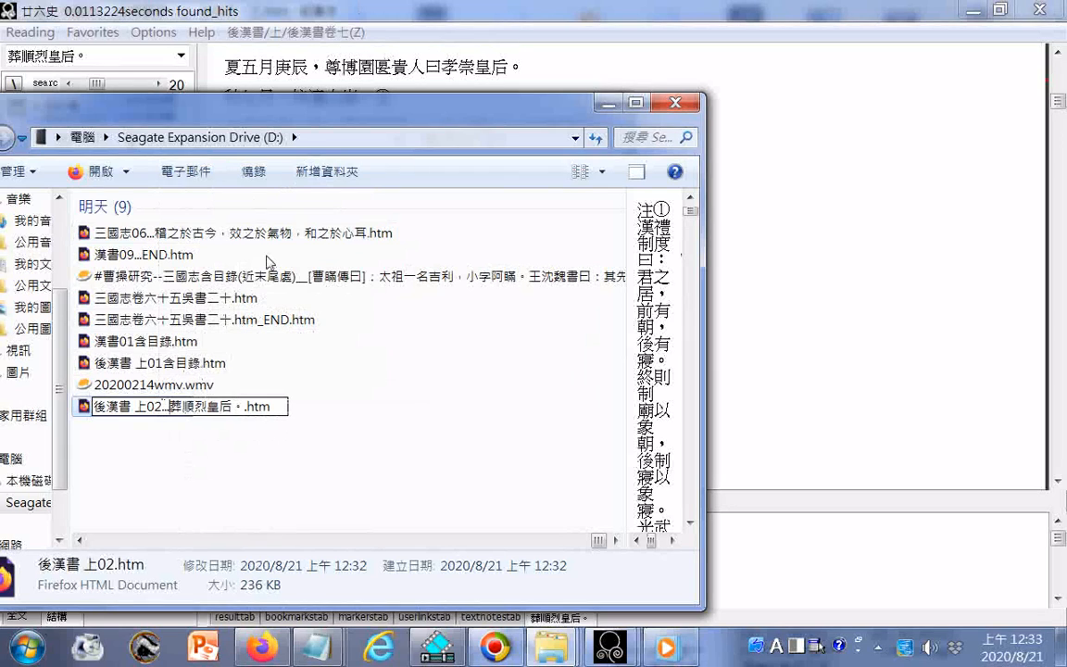
- Copy "後漢書 上0" from the renamed file's name and save the export on drive D: as 後漢書 上03
{"action": "left_click_drag", "start_coordinate": [156, 413], "coordinate": [9, 408]}
{"action": "key", "text": "ctrl+c"}
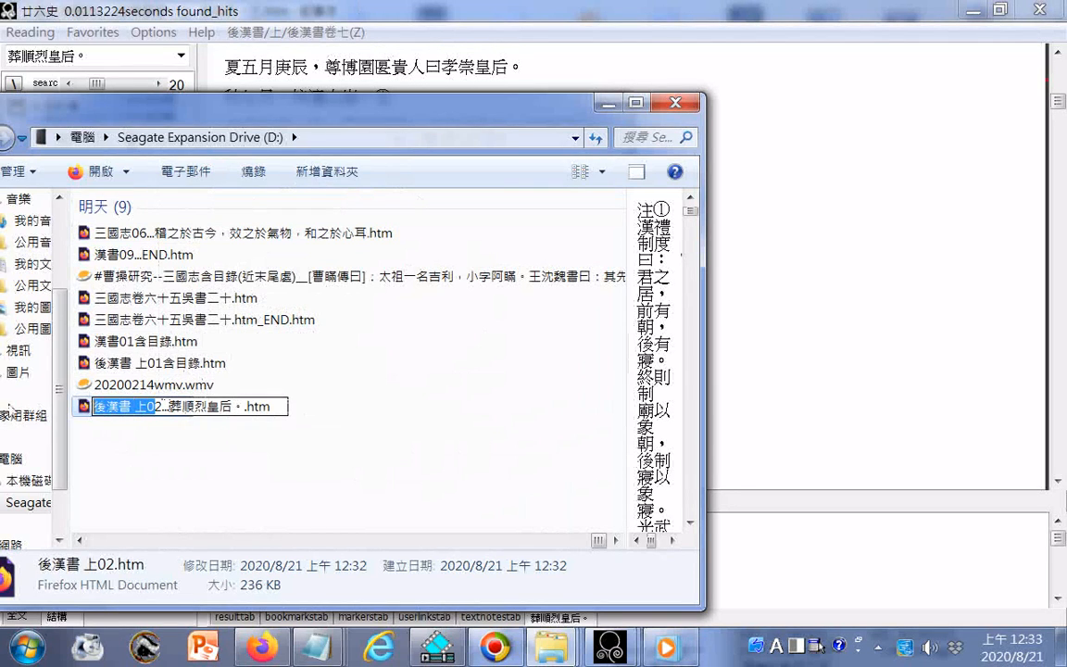
{"action": "right_click", "coordinate": [132, 416]}
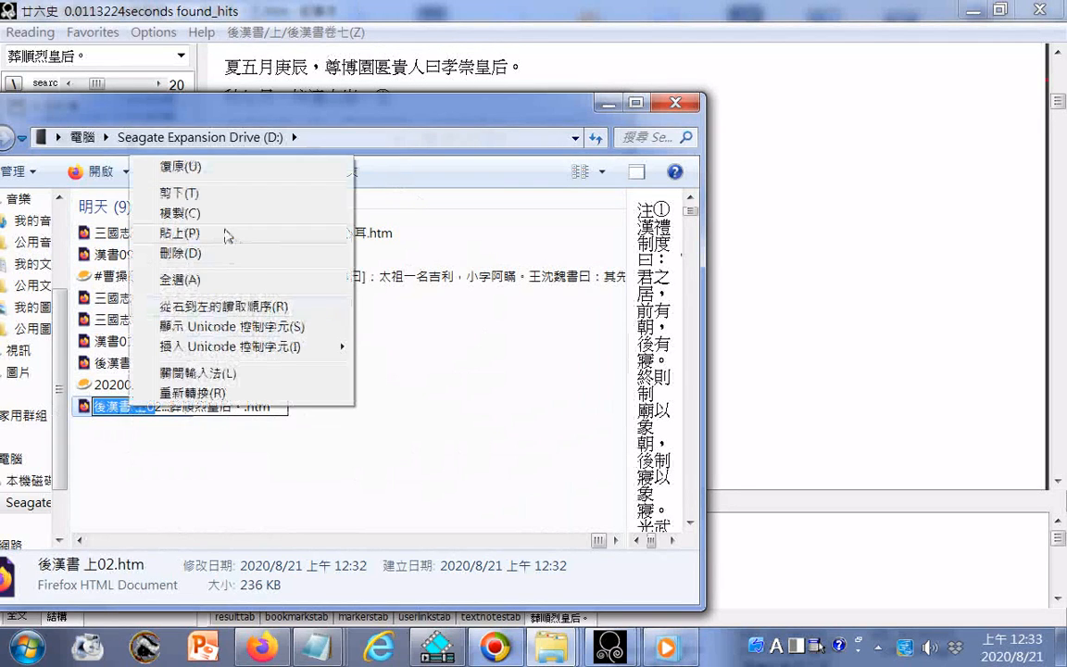
{"action": "left_click", "coordinate": [227, 236]}
{"action": "left_click", "coordinate": [622, 103]}
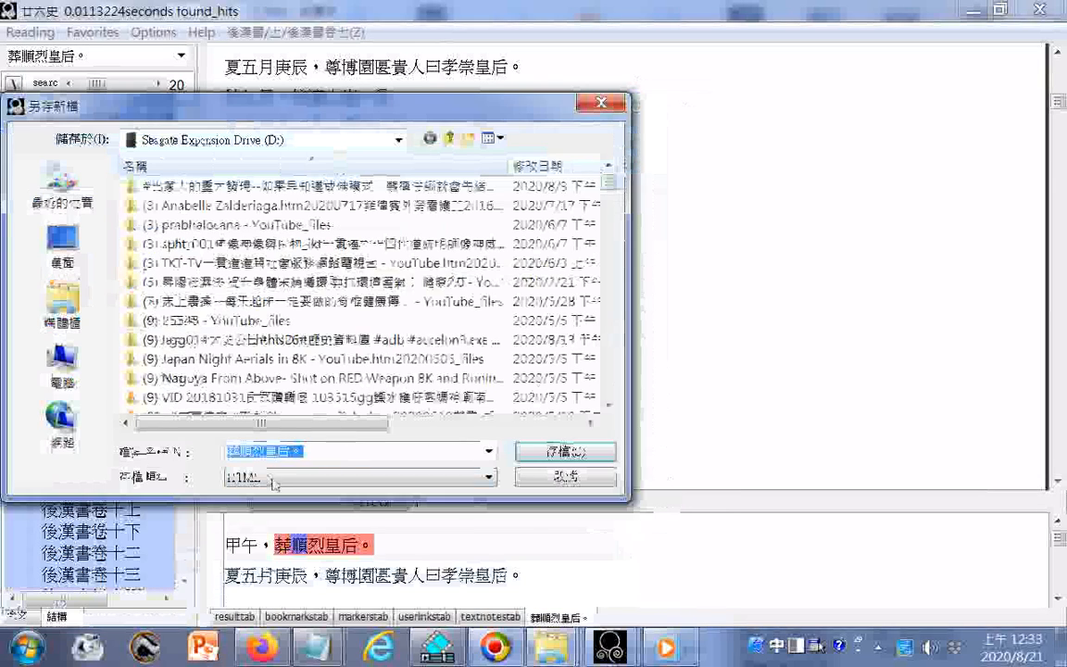
{"action": "right_click", "coordinate": [277, 452]}
{"action": "left_click", "coordinate": [336, 281]}
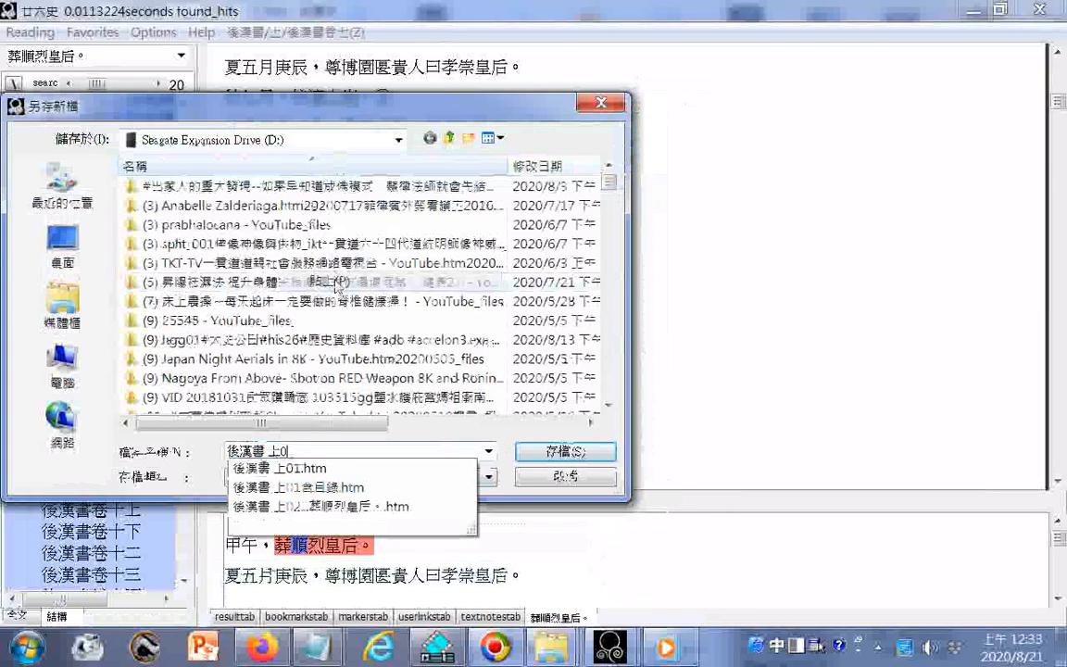
{"action": "type", "text": "3"}
{"action": "key", "text": "Return"}
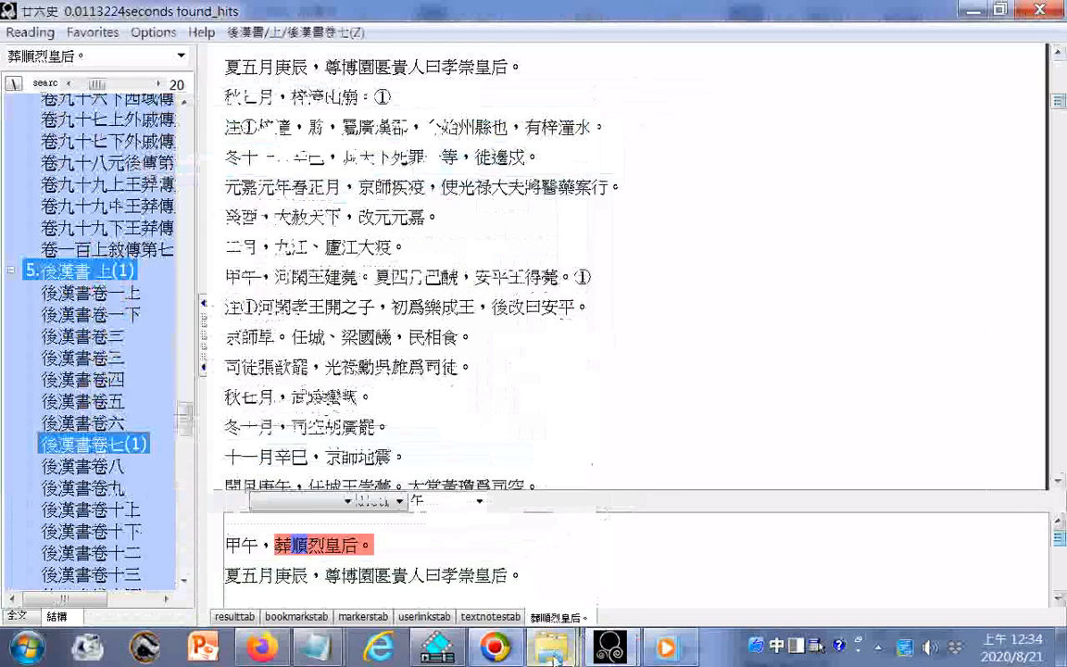
- Bring up the Notepad window beside the drive D: folder and load 後漢書 上03.htm into it
{"action": "mouse_move", "coordinate": [552, 646]}
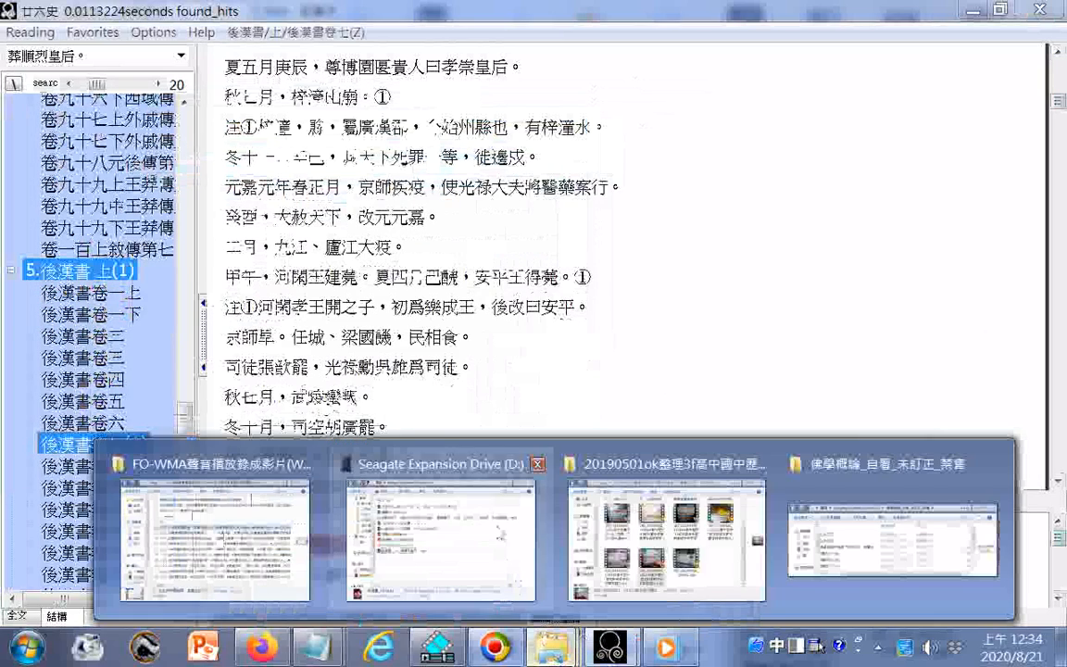
{"action": "left_click", "coordinate": [473, 498]}
{"action": "left_click", "coordinate": [158, 428]}
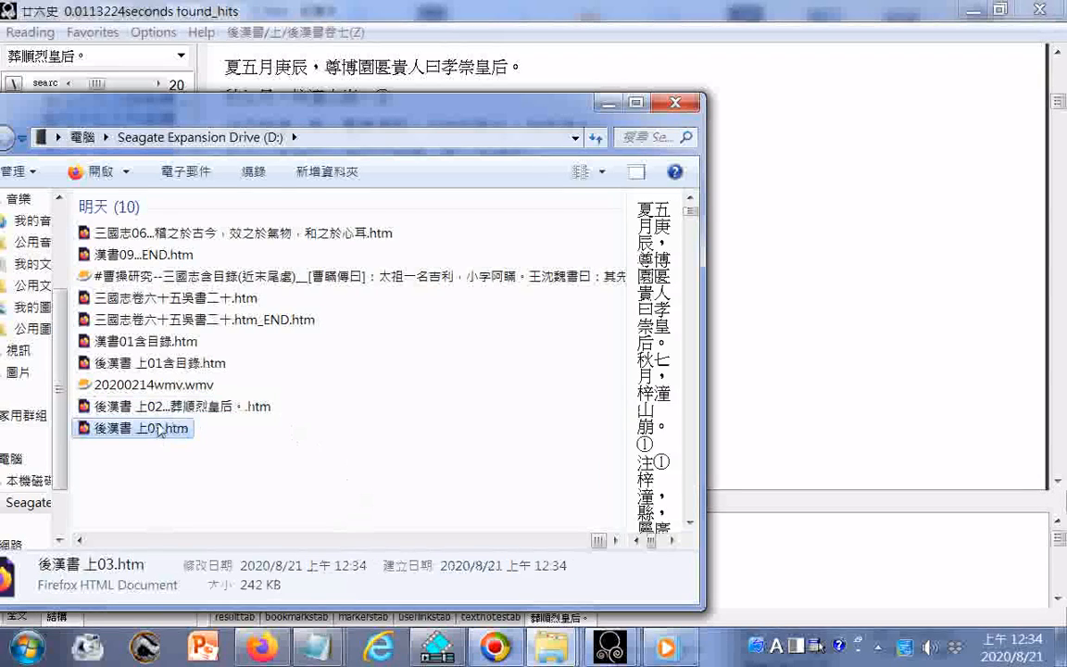
{"action": "left_click", "coordinate": [315, 646]}
{"action": "left_click", "coordinate": [917, 524]}
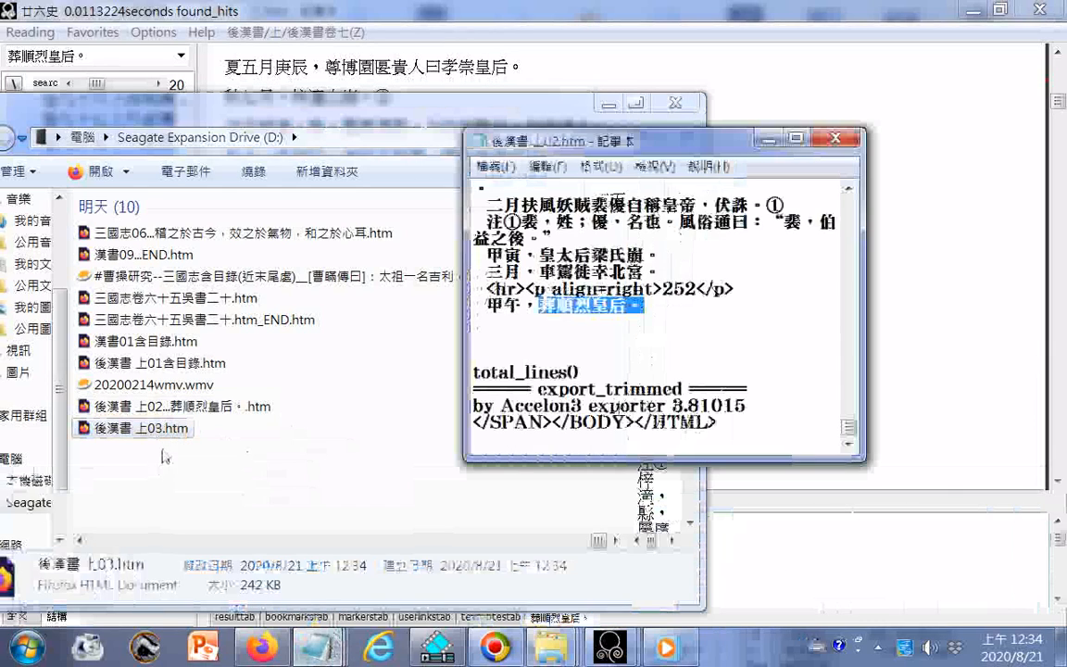
{"action": "key", "text": "ctrl+Home"}
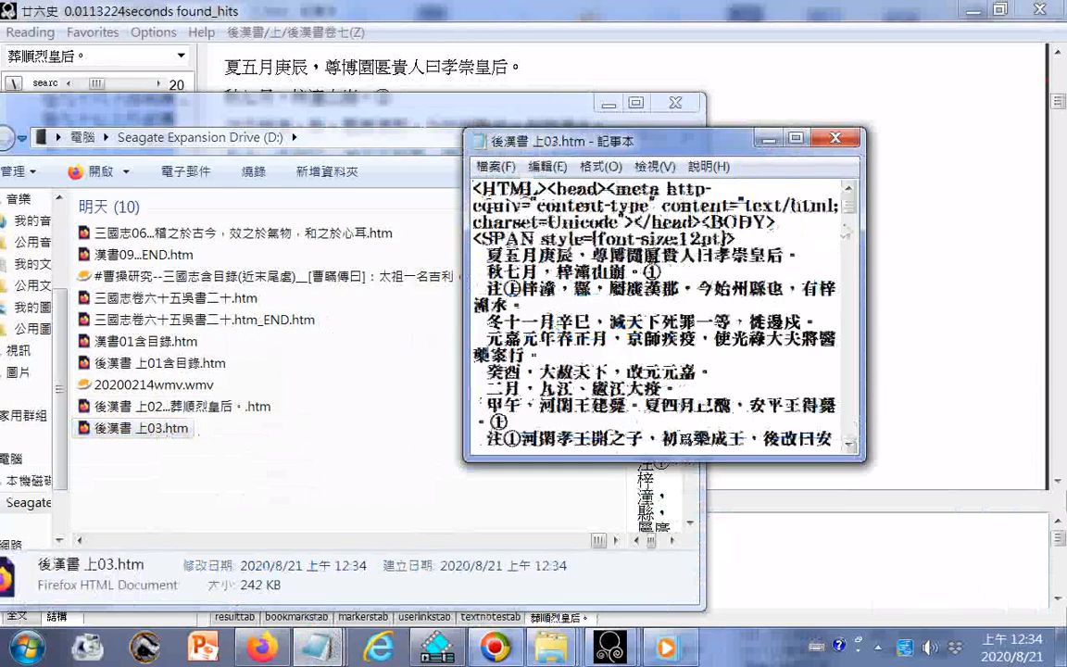
- Copy the closing phrase "亡我天工。城" at the end of the 後漢書 上03.htm text
{"action": "left_click_drag", "start_coordinate": [850, 209], "coordinate": [849, 433]}
{"action": "left_click_drag", "start_coordinate": [820, 294], "coordinate": [667, 307]}
{"action": "right_click", "coordinate": [552, 324]}
{"action": "left_click", "coordinate": [593, 378]}
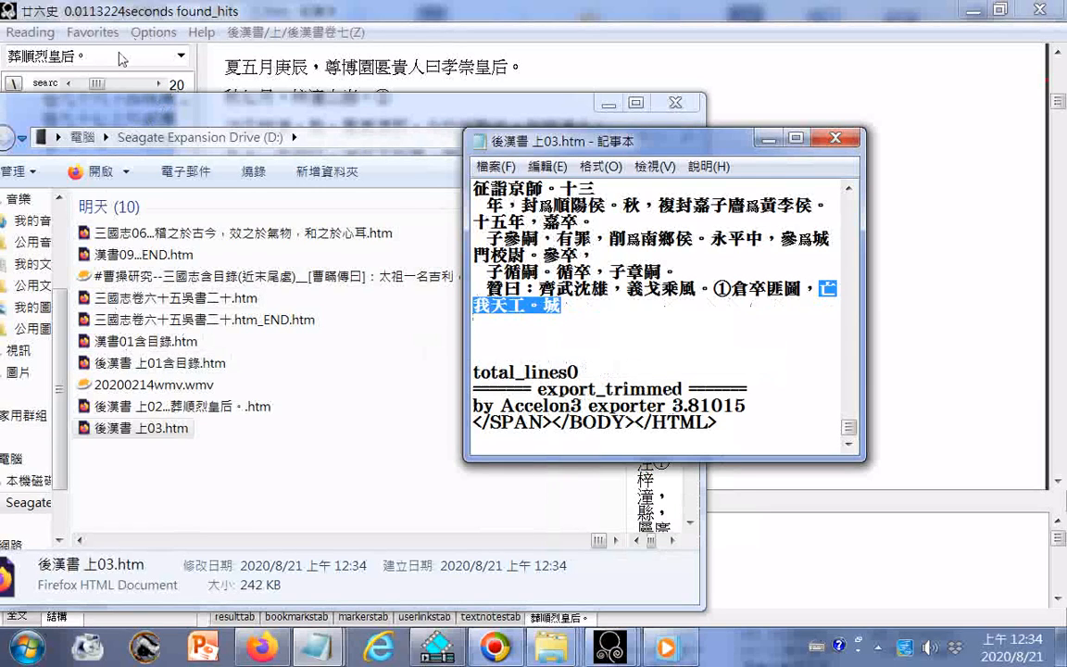
- Search the 廿六史 database for "亡我天工。城" and go to its hit in 後漢書卷十四
{"action": "left_click", "coordinate": [121, 59]}
{"action": "right_click", "coordinate": [122, 58]}
{"action": "left_click", "coordinate": [141, 131]}
{"action": "left_click", "coordinate": [593, 556]}
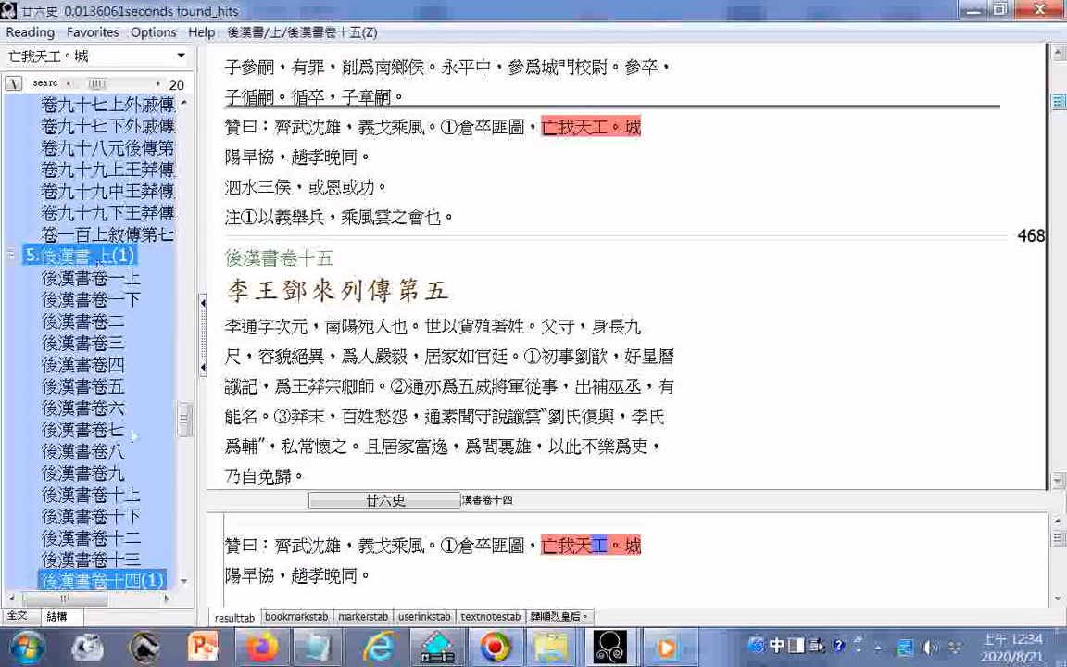
- Look through the chapter list around 後漢書卷十四 and advance the reading line to 陽早協，趙孝晚同。
{"action": "left_click", "coordinate": [185, 581]}
{"action": "left_click", "coordinate": [186, 582]}
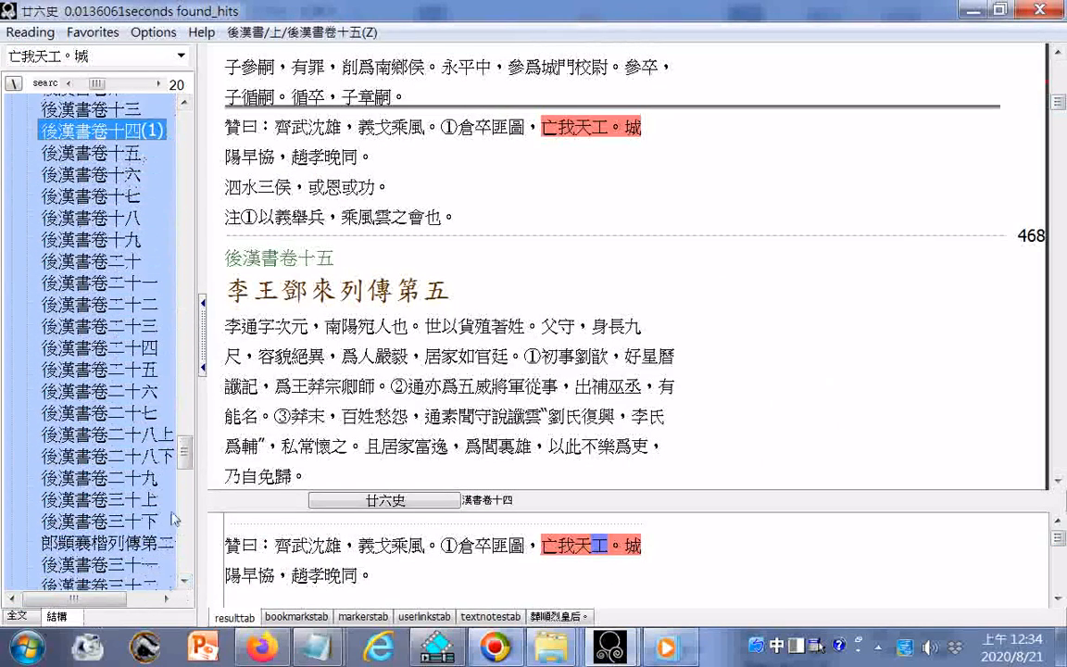
{"action": "left_click", "coordinate": [161, 133]}
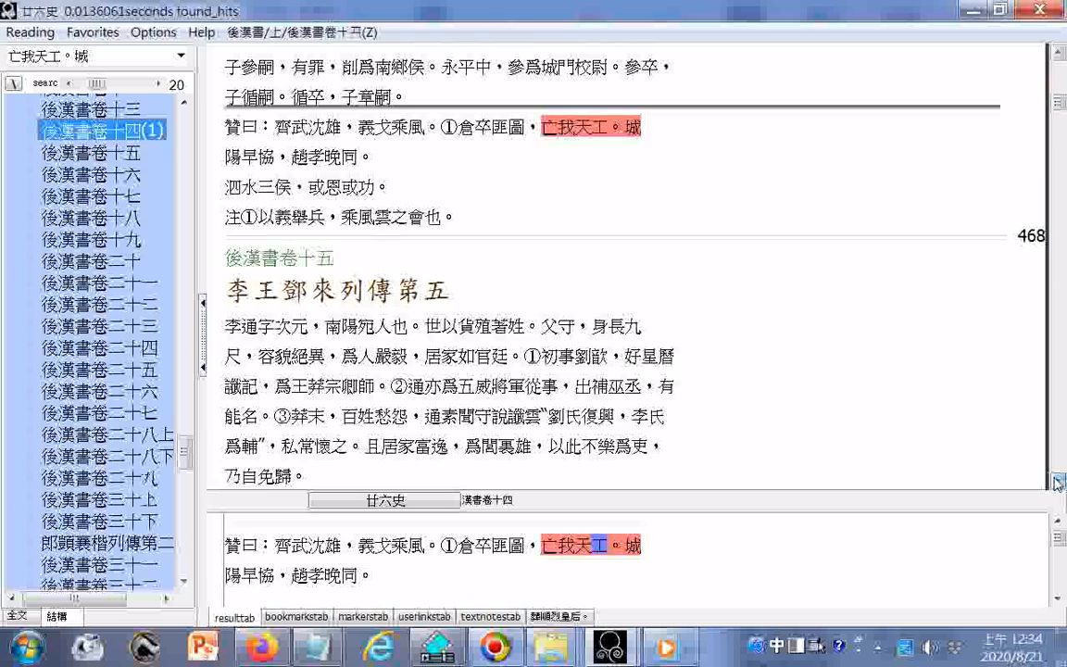
{"action": "scroll", "coordinate": [880, 423], "scroll_direction": "down", "scroll_amount": 1}
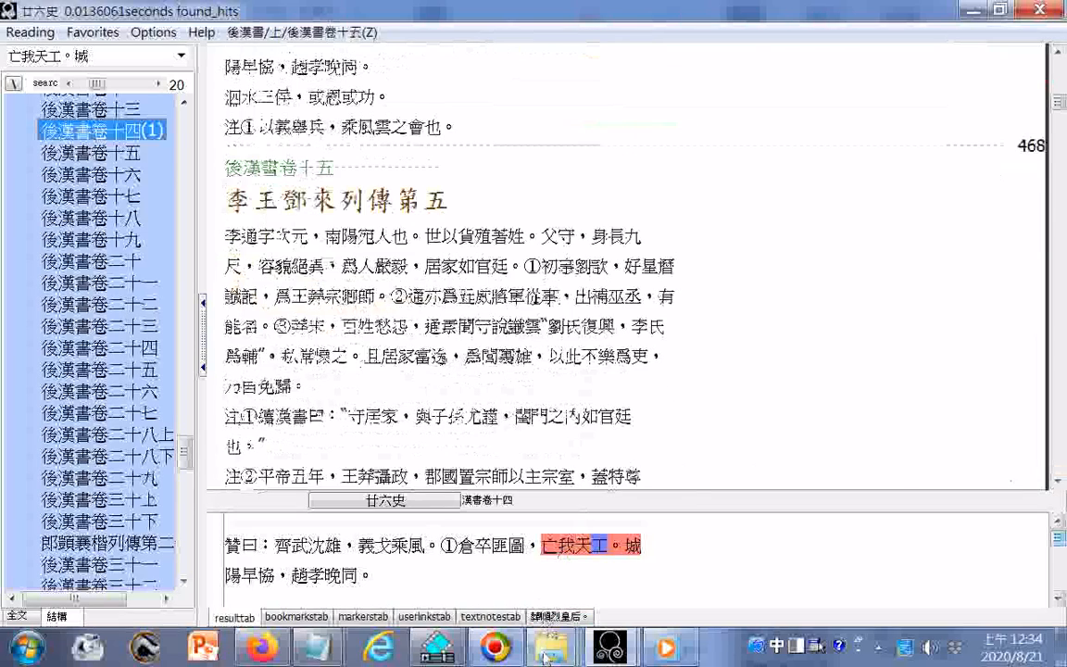
- Rename 後漢書 上03.htm in the drive D: folder as 後漢書 上03...亡我天工。城.htm
{"action": "mouse_move", "coordinate": [552, 646]}
{"action": "left_click", "coordinate": [407, 477]}
{"action": "left_click", "coordinate": [155, 429]}
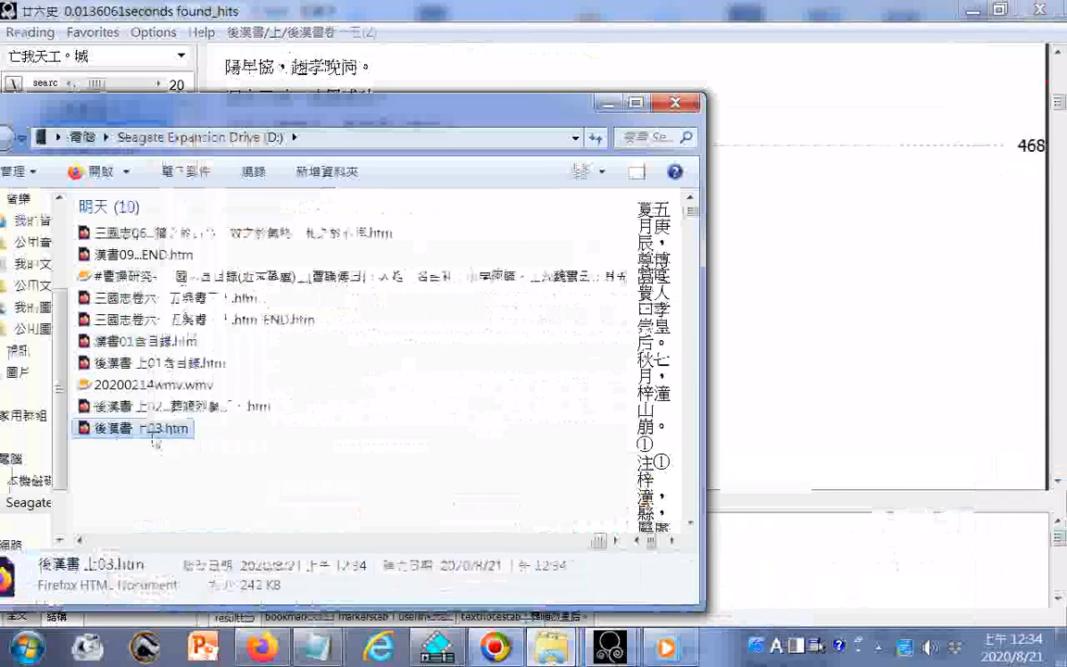
{"action": "left_click", "coordinate": [160, 429]}
{"action": "left_click", "coordinate": [164, 430]}
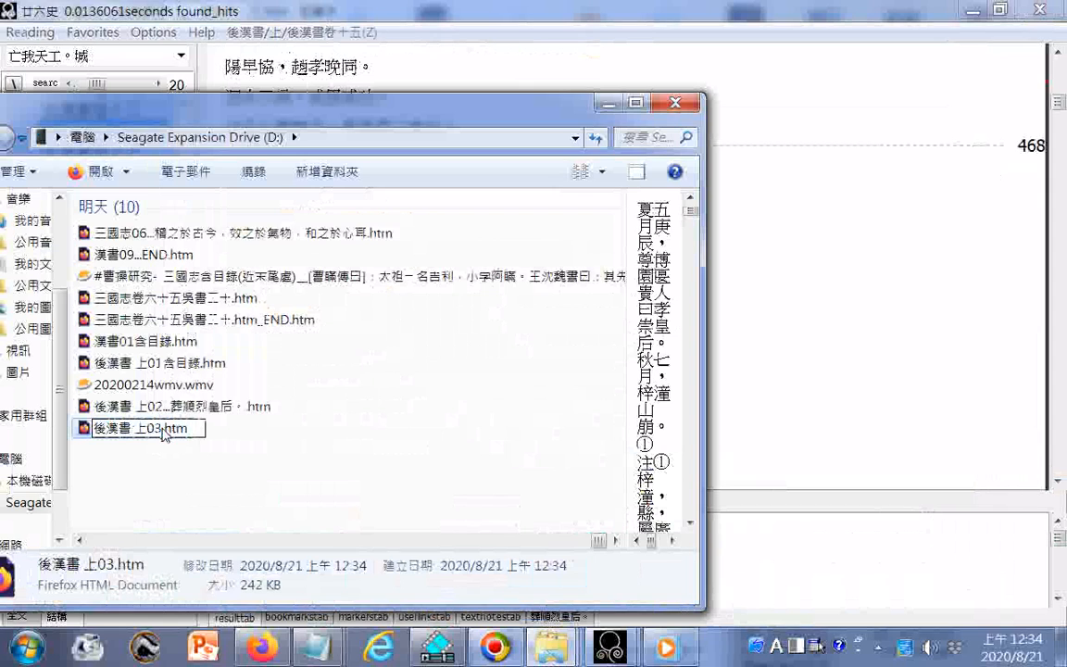
{"action": "right_click", "coordinate": [164, 430]}
{"action": "left_click", "coordinate": [232, 248]}
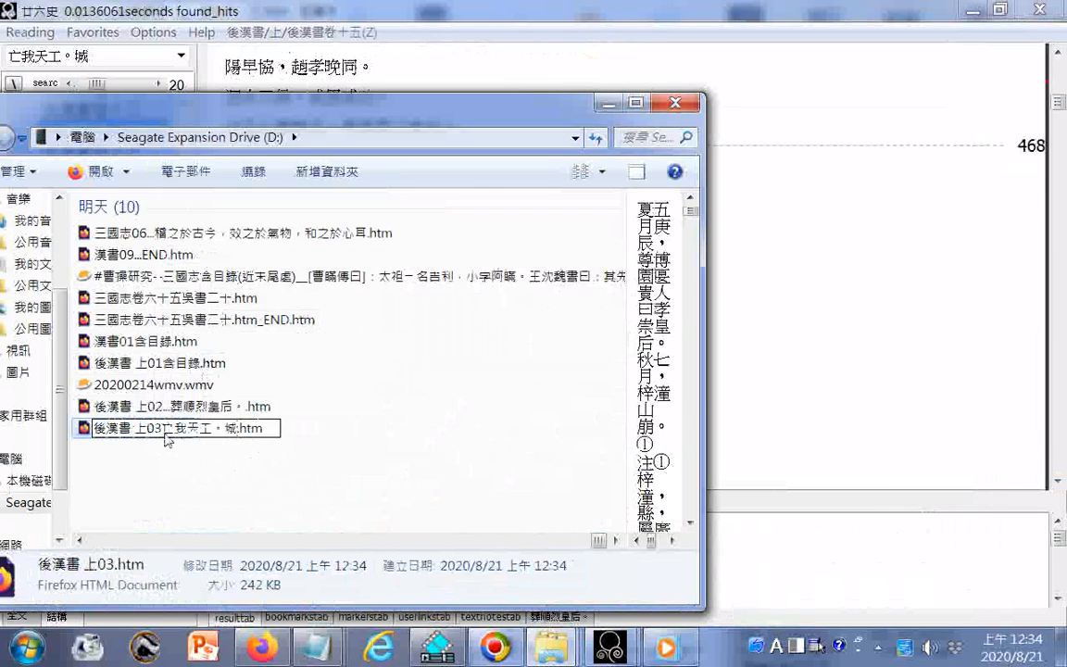
{"action": "type", "text": "..."}
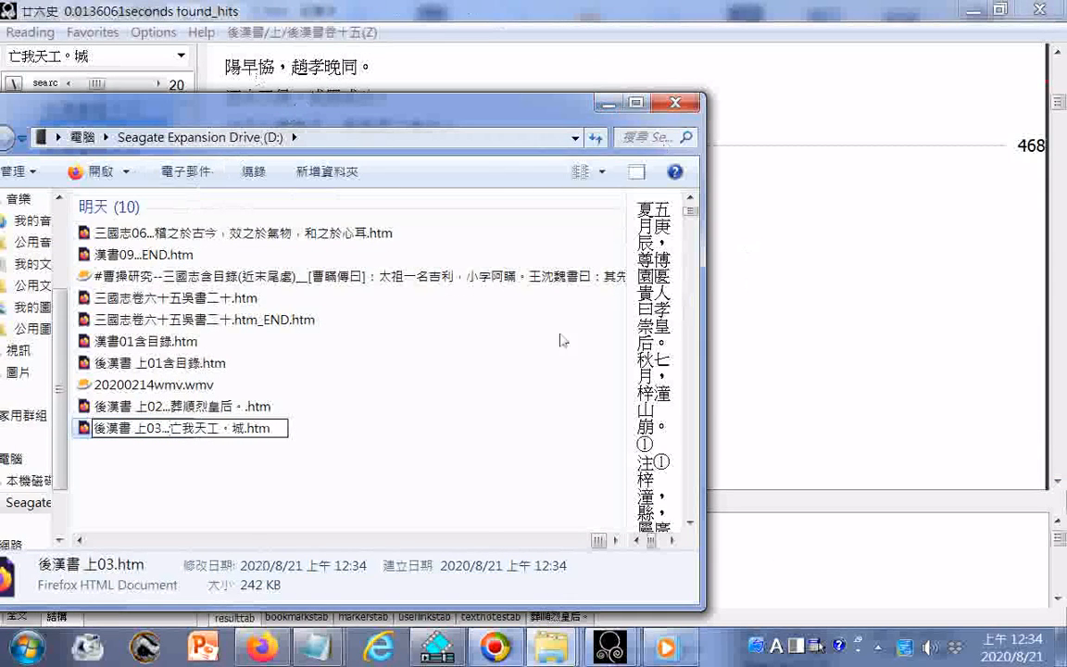
{"action": "left_click", "coordinate": [421, 350]}
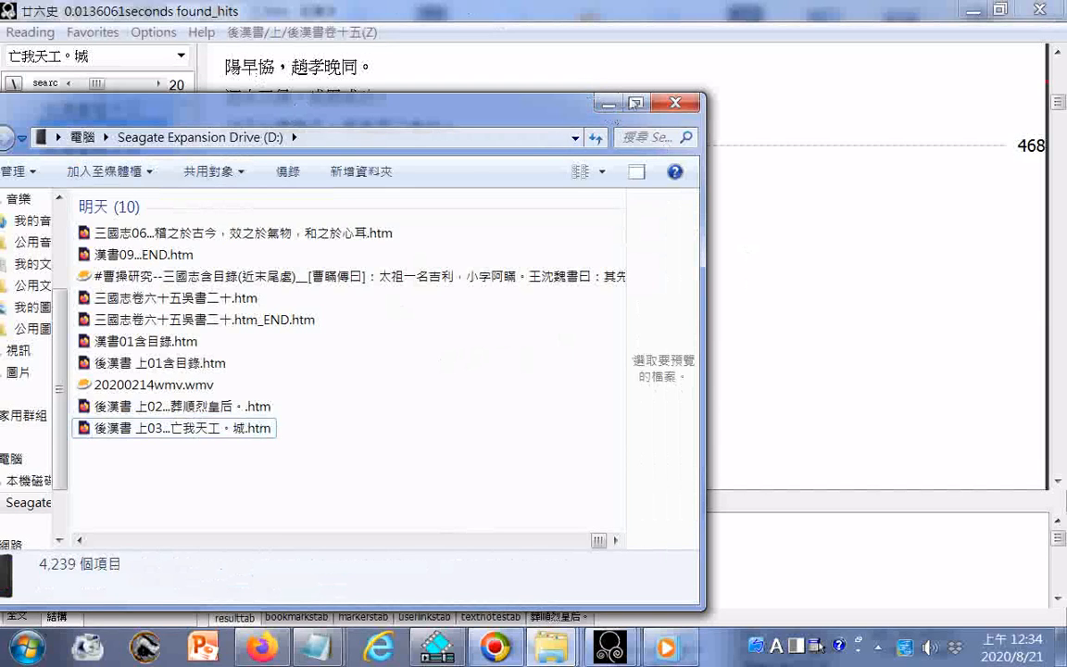
- Minimize the drive D: folder and start an HTML export of the text from 陽早協，趙孝晚同。
{"action": "left_click", "coordinate": [608, 103]}
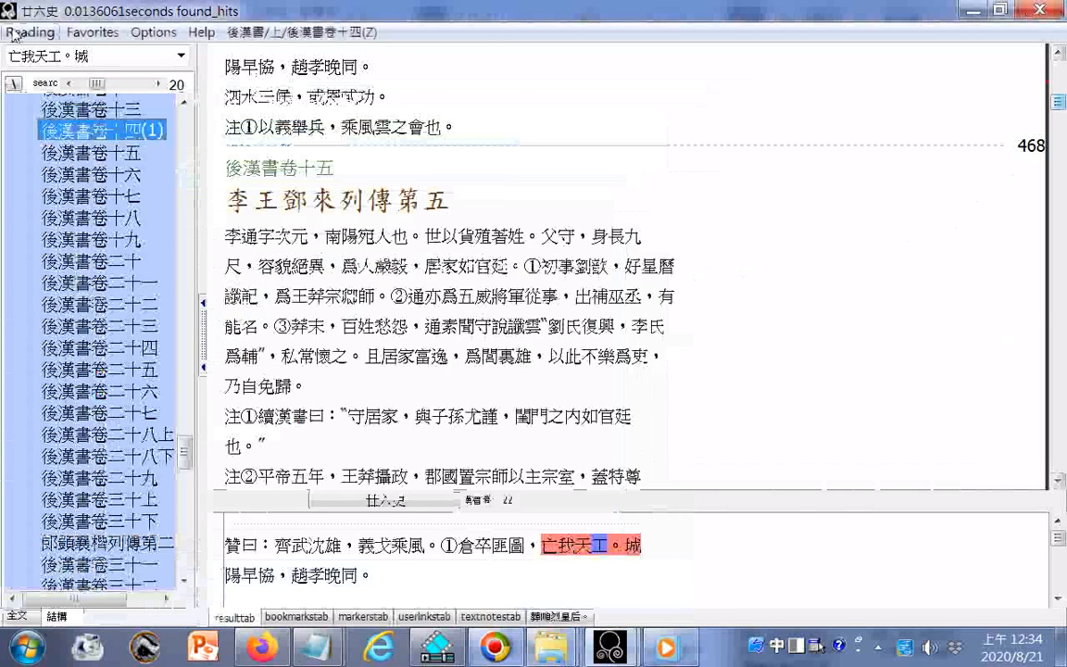
{"action": "left_click", "coordinate": [16, 33]}
{"action": "key", "text": "Escape"}
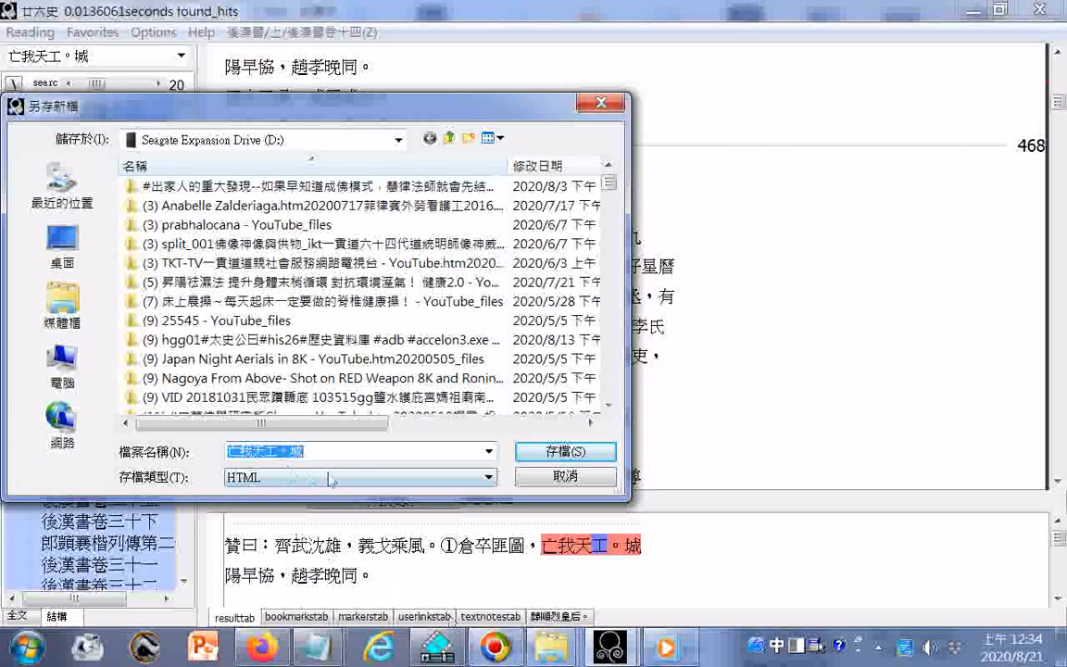
- Copy "後漢書 上0" from the 上03 file's name and save the export on drive D: as 後漢書 上04
{"action": "mouse_move", "coordinate": [552, 646]}
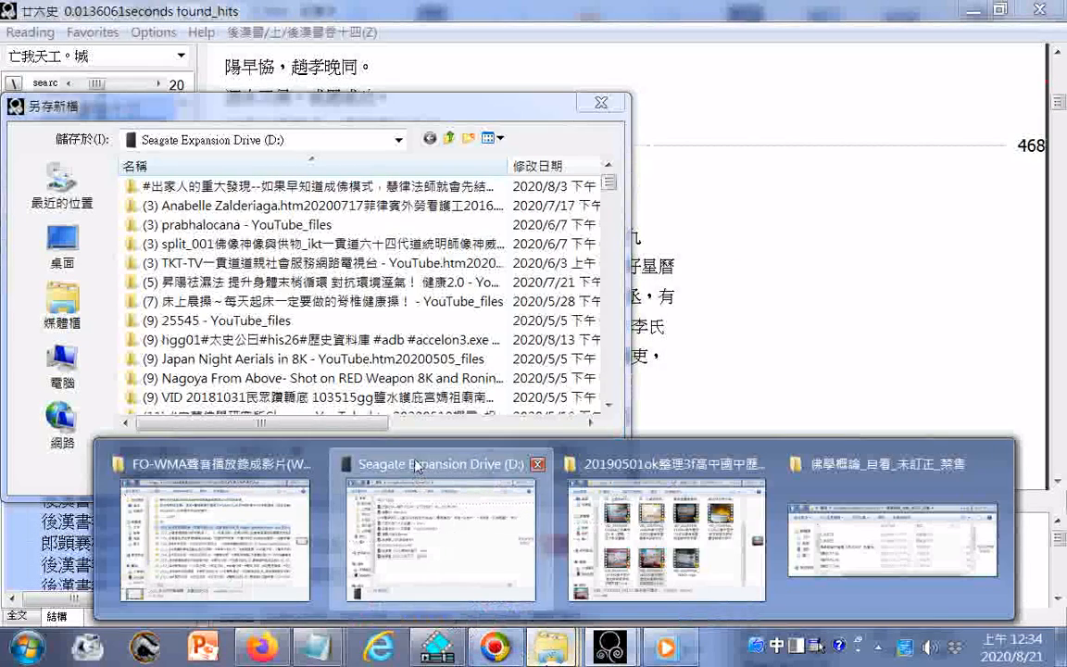
{"action": "left_click", "coordinate": [435, 559]}
{"action": "left_click", "coordinate": [153, 432]}
{"action": "left_click_drag", "start_coordinate": [154, 428], "coordinate": [79, 421]}
{"action": "right_click", "coordinate": [104, 437]}
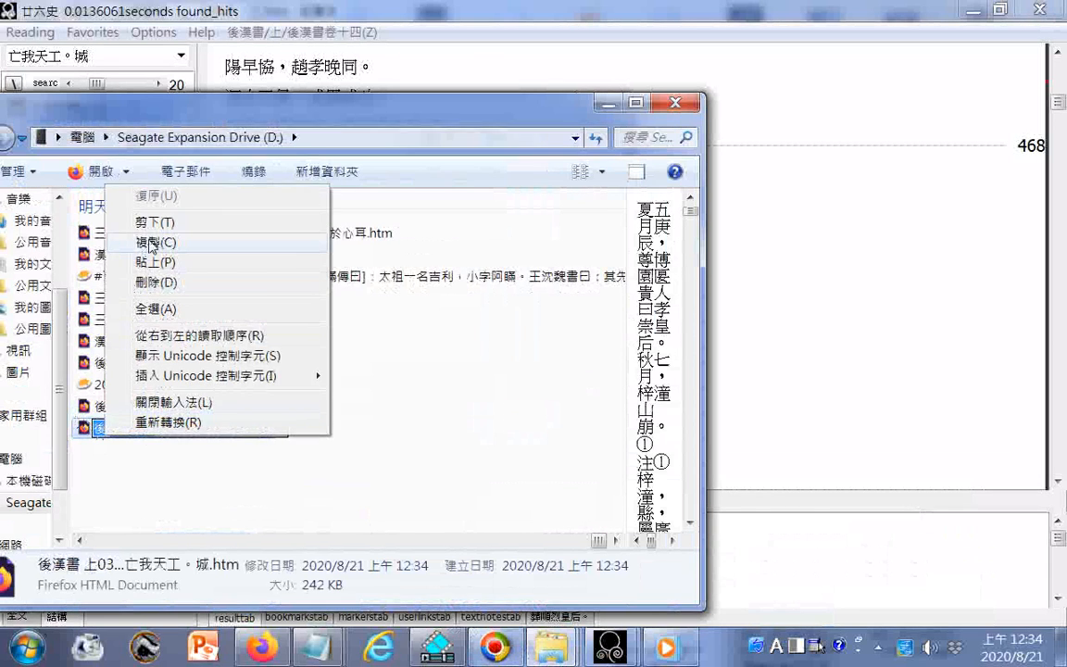
{"action": "left_click", "coordinate": [167, 240]}
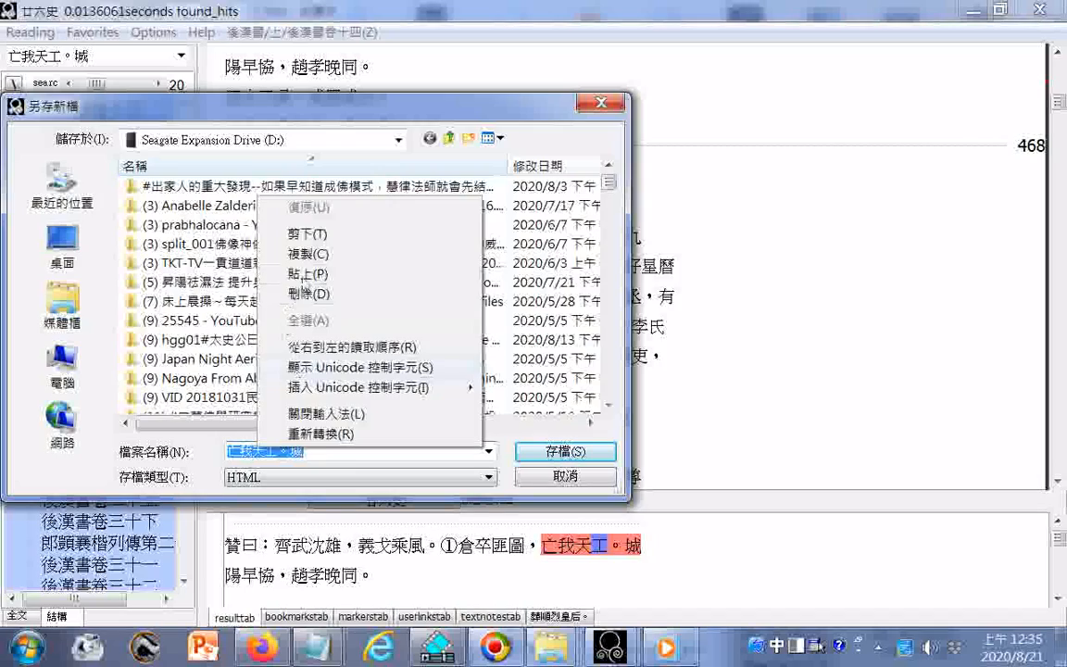
{"action": "left_click", "coordinate": [301, 273]}
{"action": "type", "text": "4"}
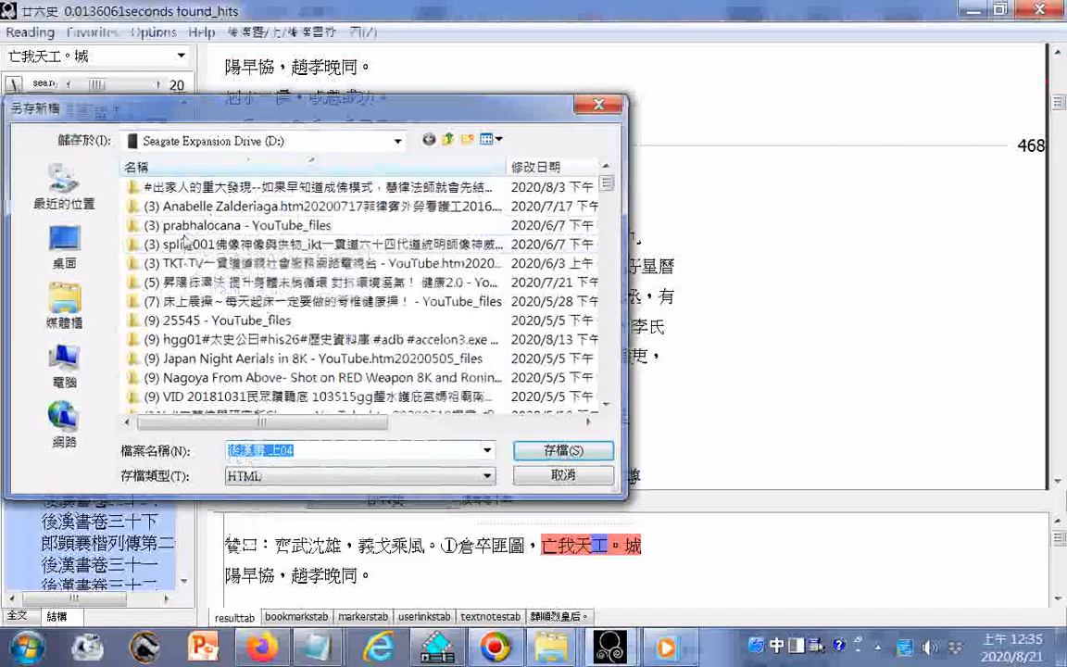
- Finish saving the export as 後漢書 上04, and load that file from the drive D: folder into Notepad
{"action": "key", "text": "Return"}
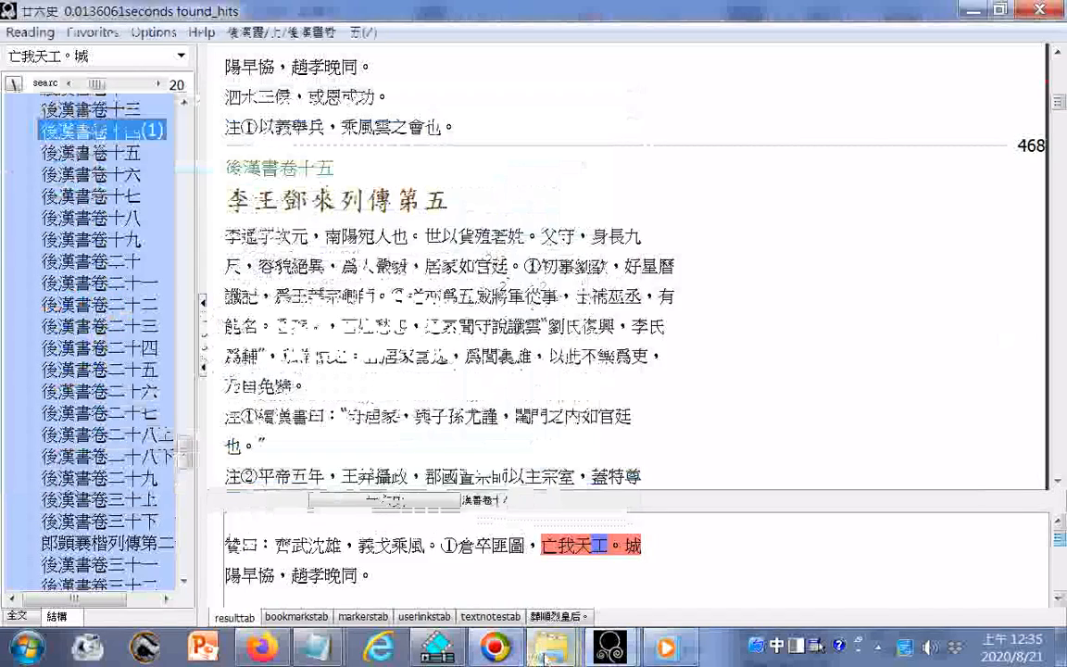
{"action": "mouse_move", "coordinate": [551, 646]}
{"action": "left_click", "coordinate": [453, 504]}
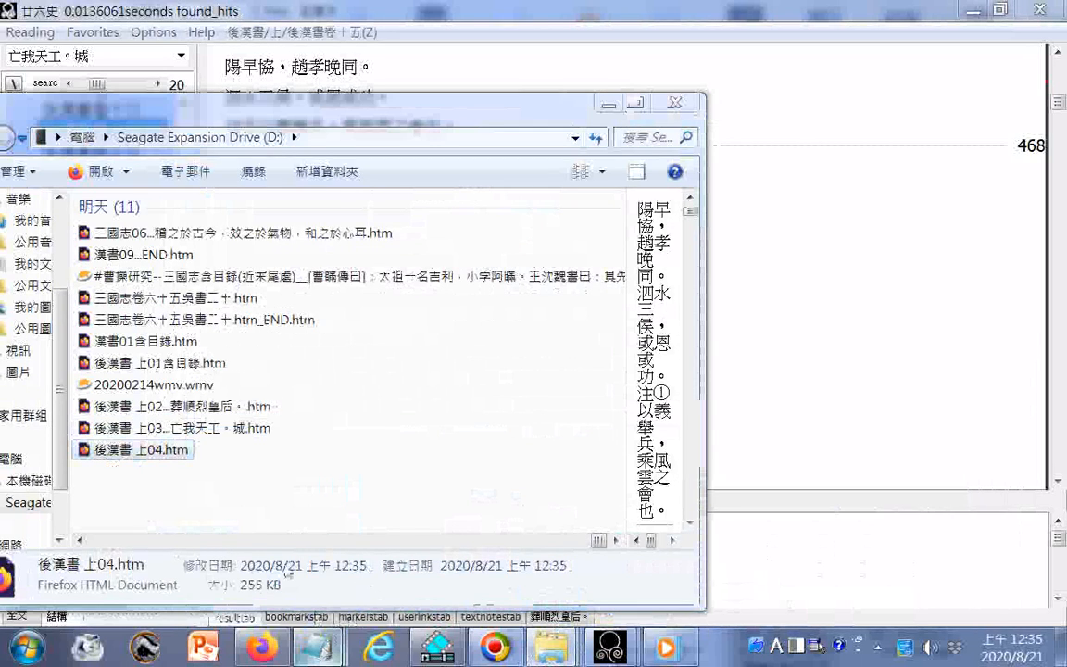
{"action": "mouse_move", "coordinate": [317, 647]}
{"action": "left_click", "coordinate": [948, 500]}
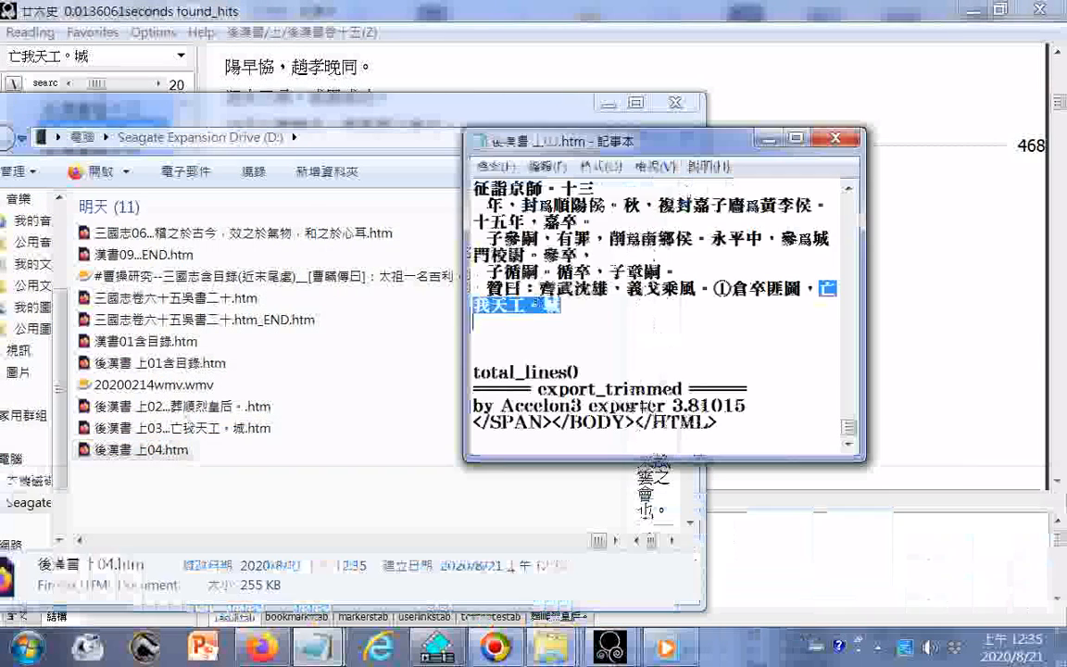
{"action": "left_click_drag", "start_coordinate": [159, 451], "coordinate": [639, 316]}
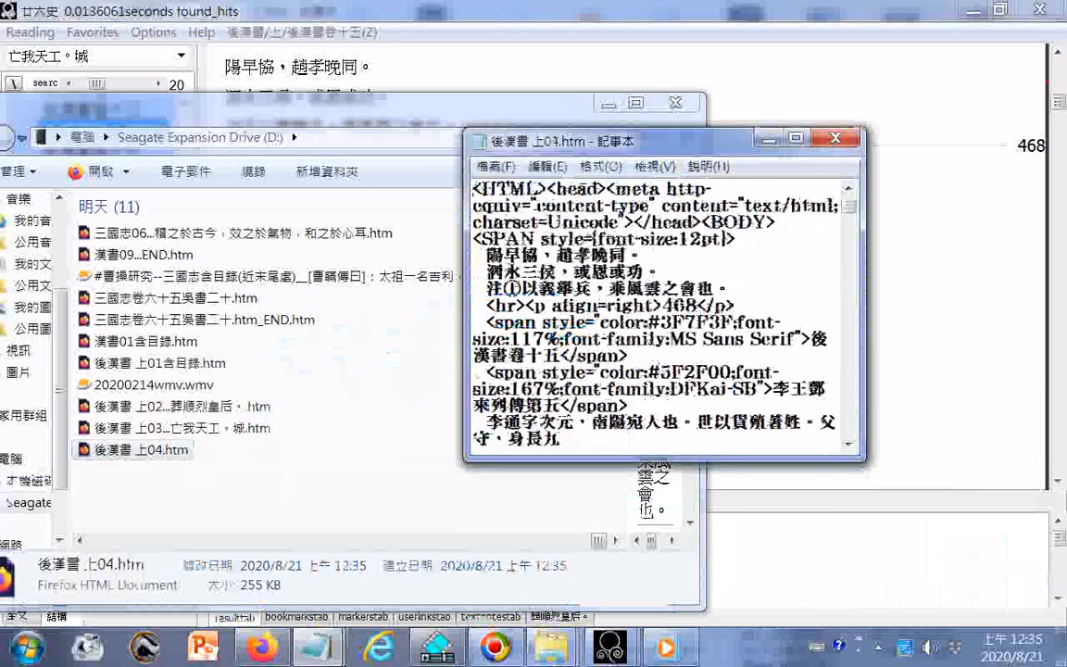
- Copy the closing phrase 任吏以職，但總大 from the end of 後漢書 上04.htm in Notepad
{"action": "left_click_drag", "start_coordinate": [848, 196], "coordinate": [849, 428]}
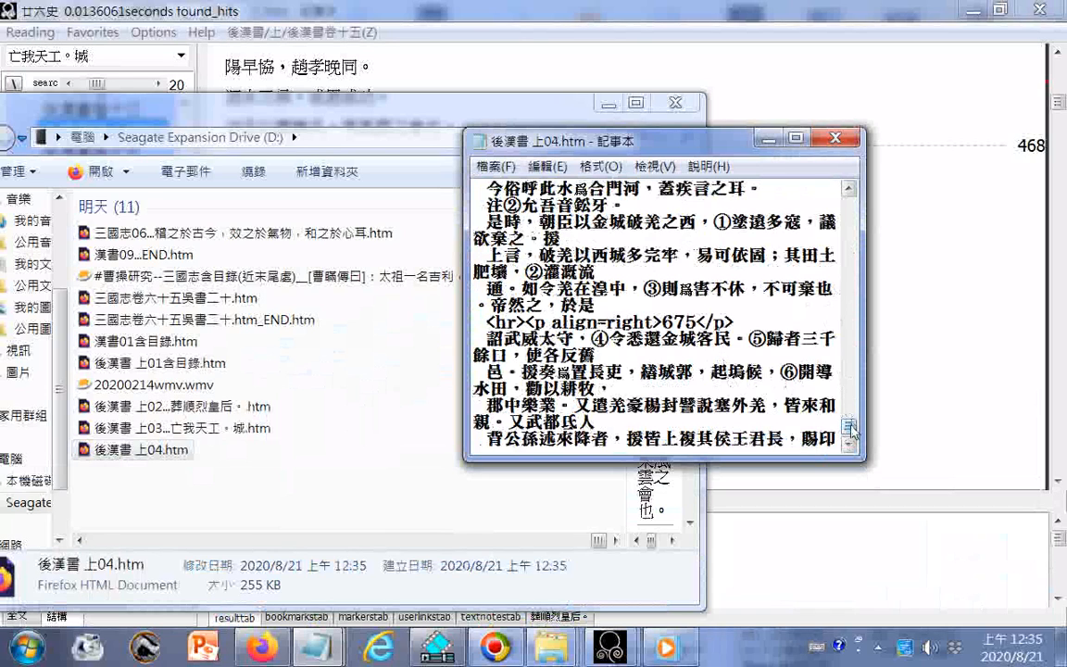
{"action": "left_click_drag", "start_coordinate": [850, 428], "coordinate": [850, 439]}
{"action": "left_click_drag", "start_coordinate": [765, 293], "coordinate": [769, 309]}
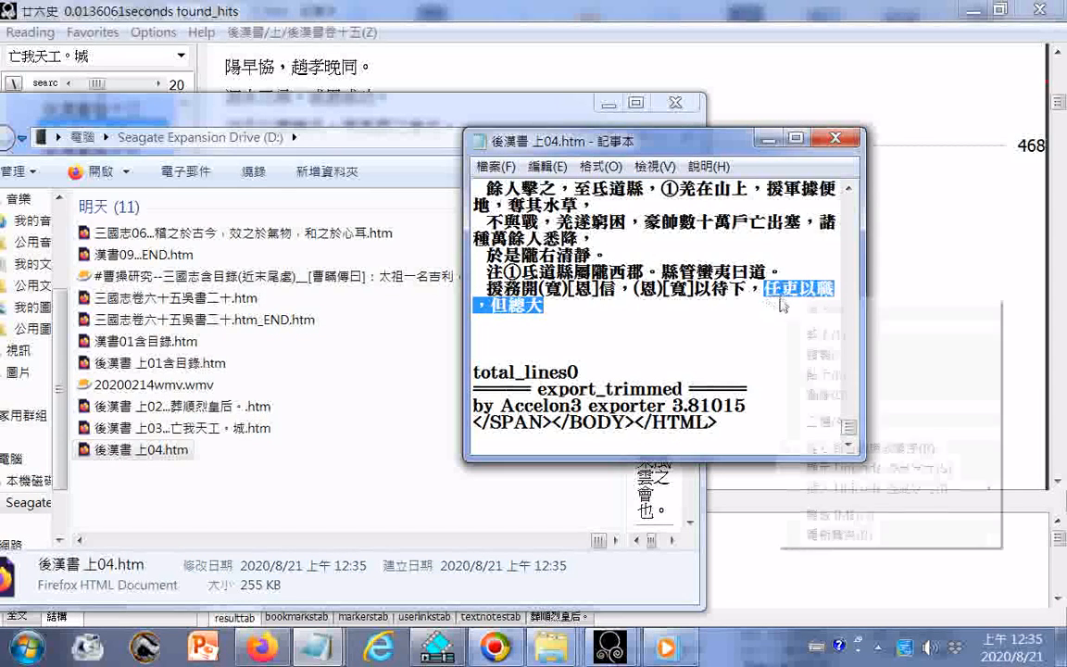
{"action": "right_click", "coordinate": [778, 303]}
{"action": "left_click", "coordinate": [829, 349]}
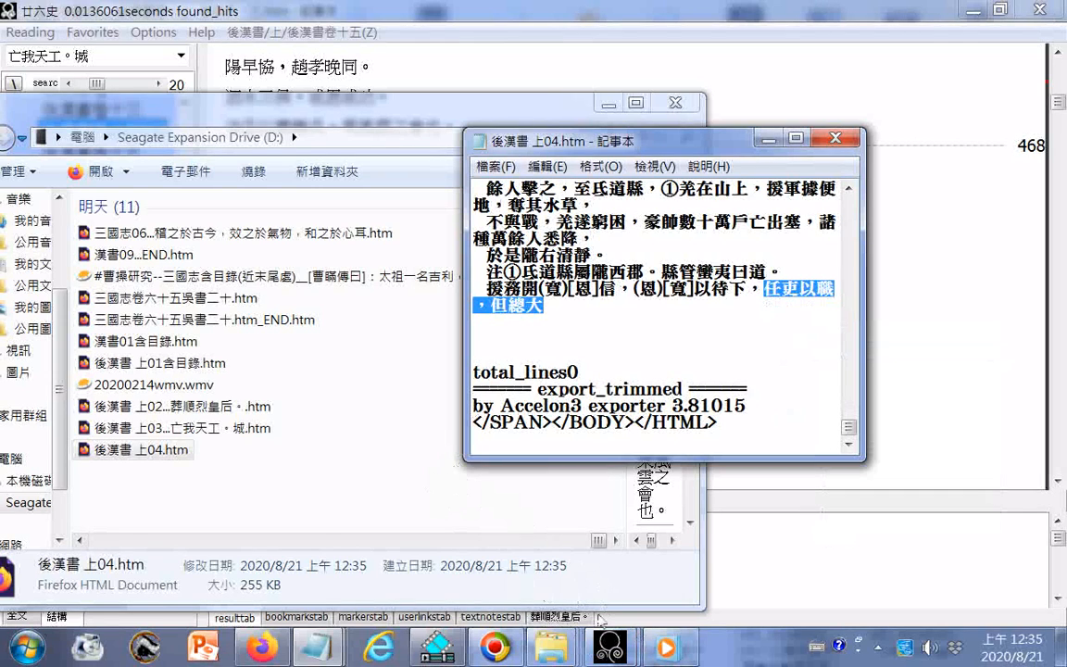
- Switch to the 廿六史 database, jump to the 亡我天工。城 hit and advance the reading line to 陽早協，趙孝晚同。
{"action": "mouse_move", "coordinate": [610, 646]}
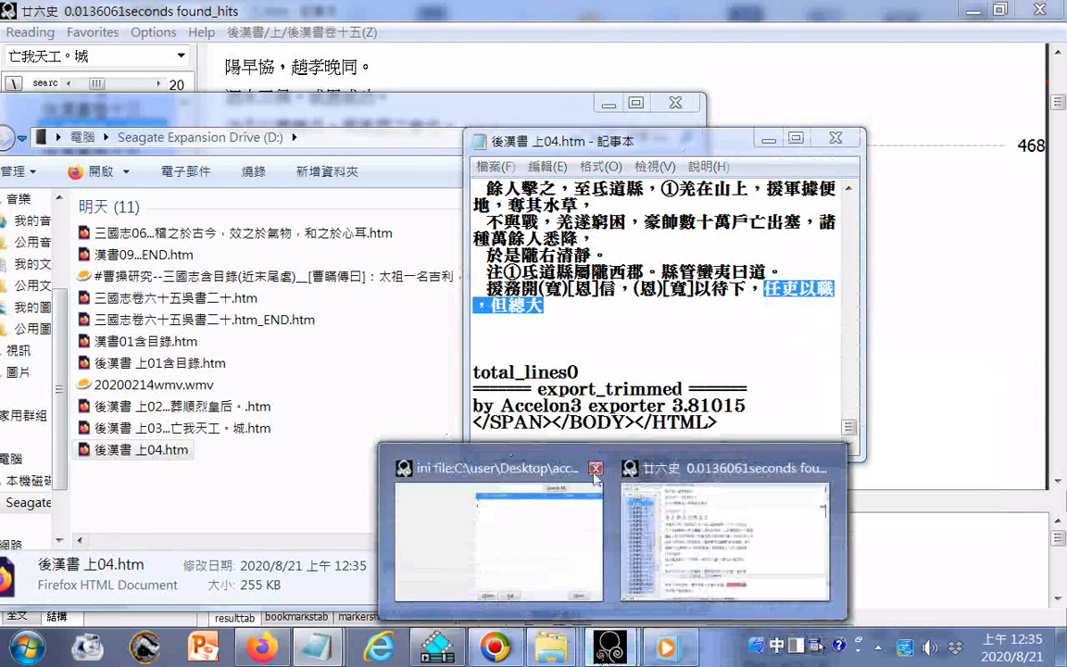
{"action": "left_click", "coordinate": [680, 475]}
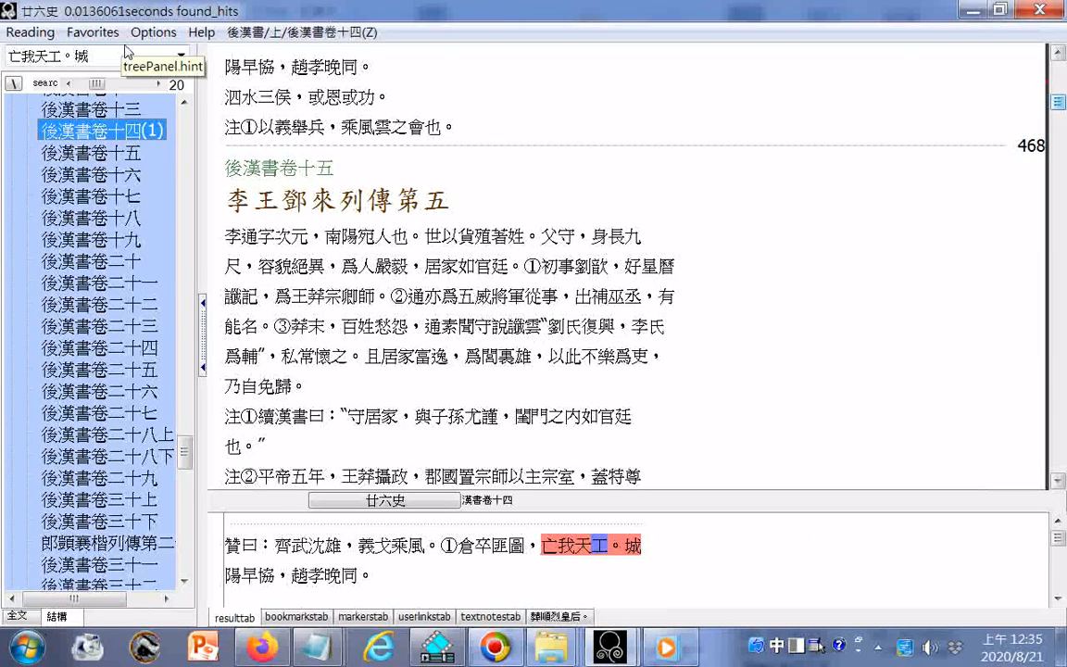
{"action": "left_click", "coordinate": [127, 53]}
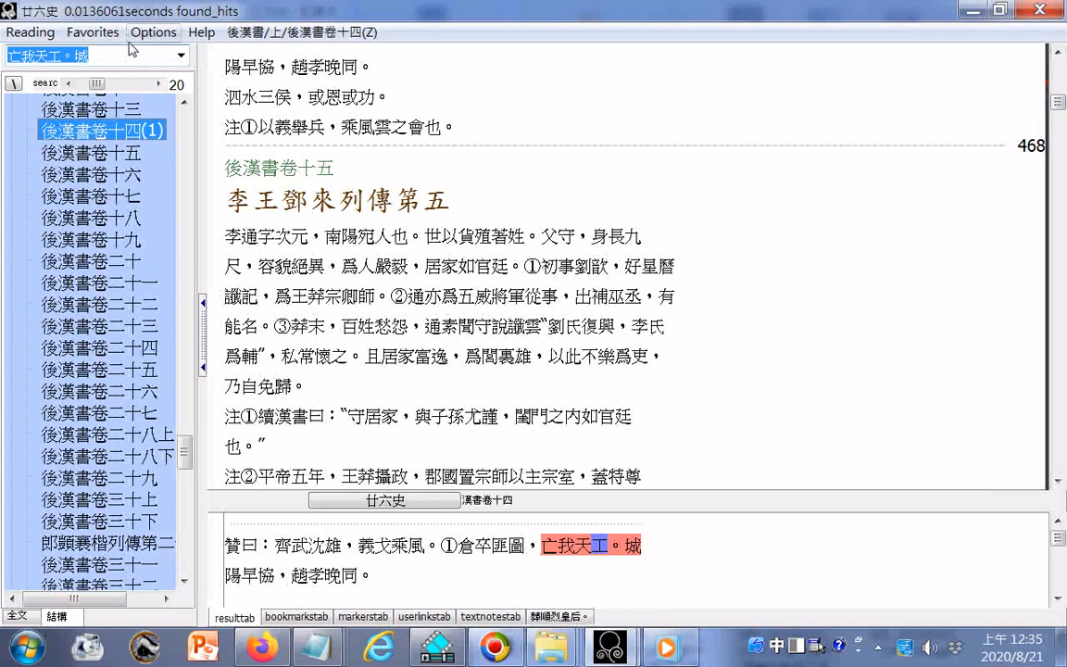
{"action": "left_click", "coordinate": [230, 251]}
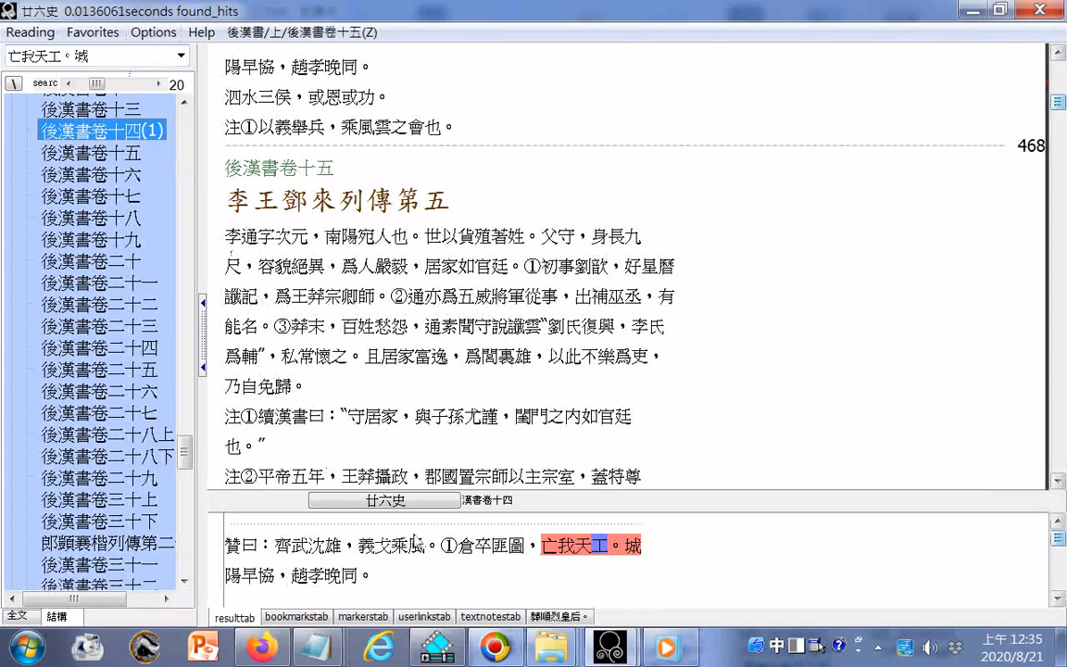
{"action": "left_click", "coordinate": [568, 554]}
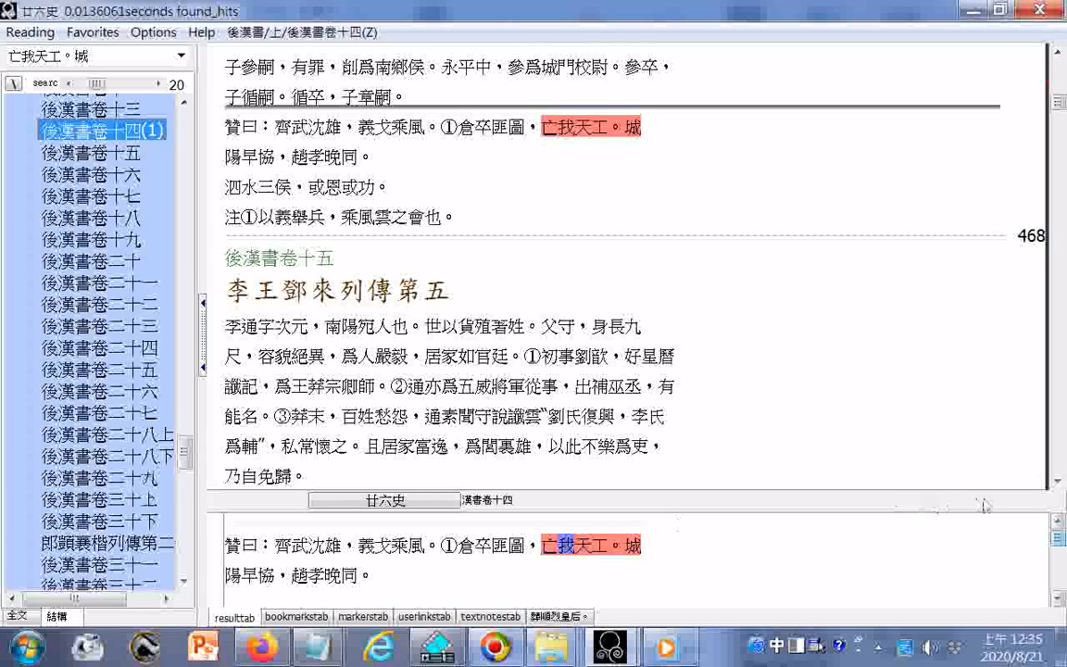
{"action": "left_click_drag", "start_coordinate": [1062, 500], "coordinate": [1061, 435]}
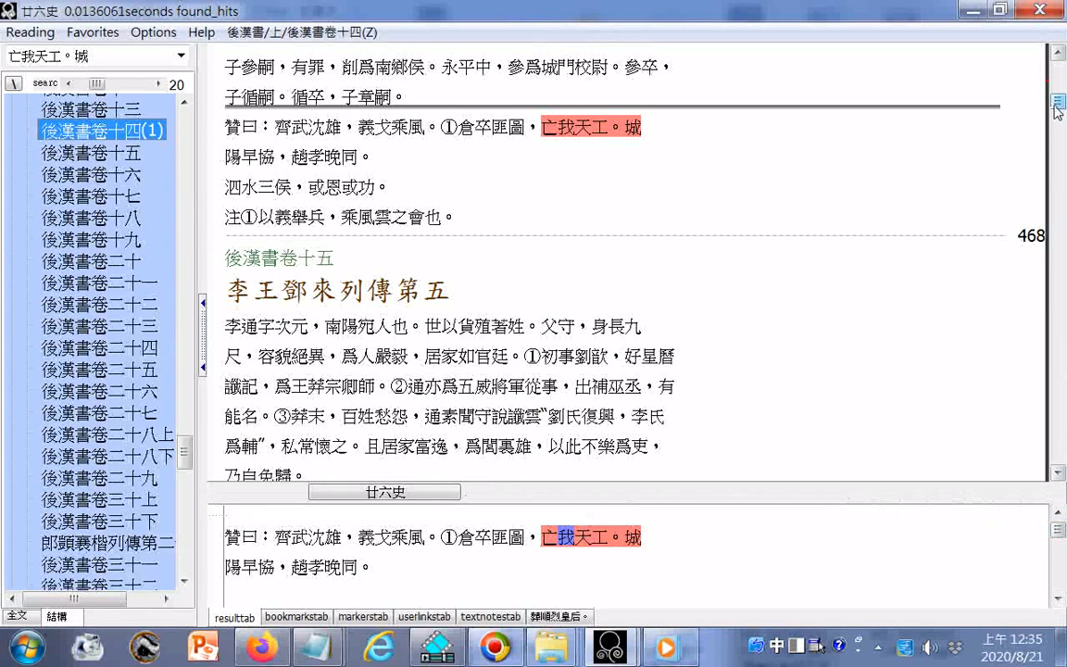
{"action": "left_click", "coordinate": [1059, 472]}
{"action": "left_click", "coordinate": [1058, 472]}
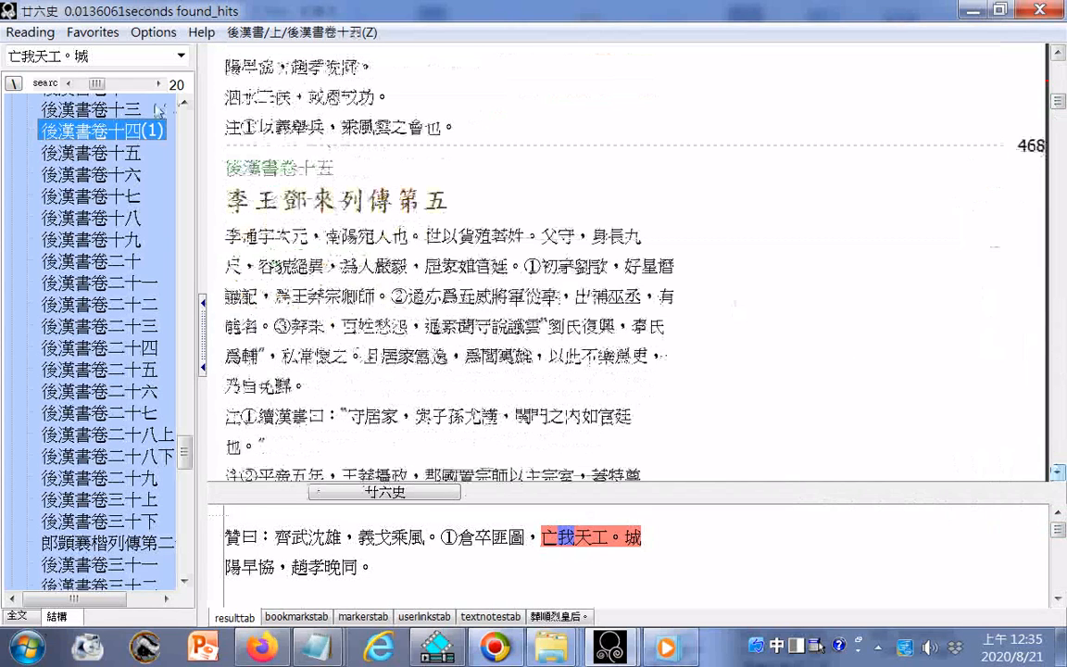
- Export the text from 陽早協，趙孝晚同。 as HTML to drive D: under the name 亡我天工。城
{"action": "left_click", "coordinate": [30, 31]}
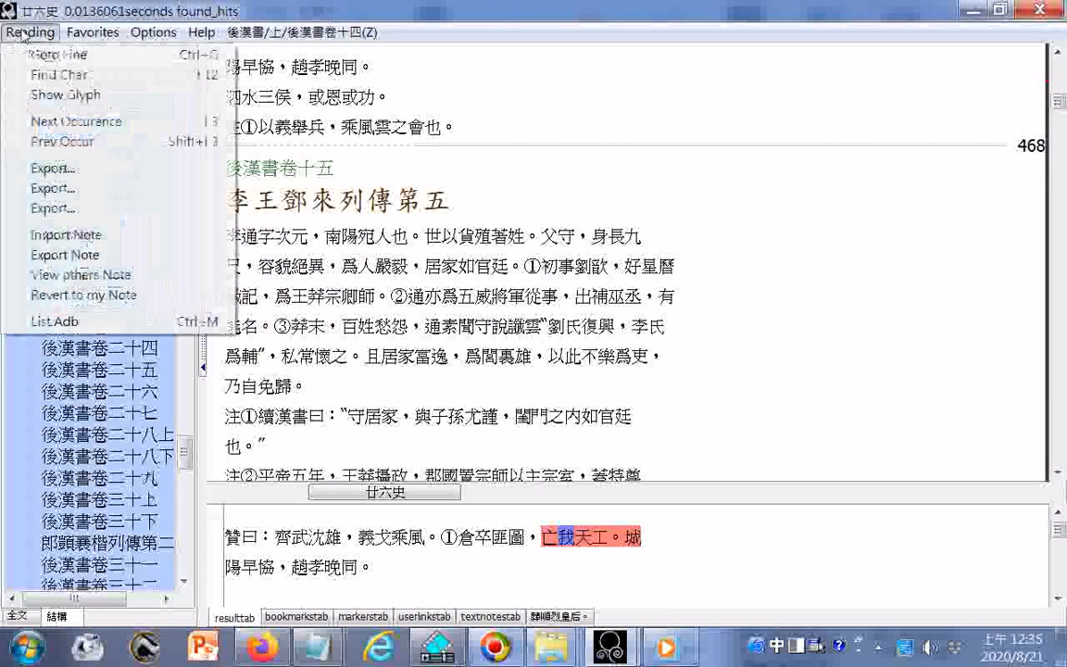
{"action": "left_click", "coordinate": [52, 169]}
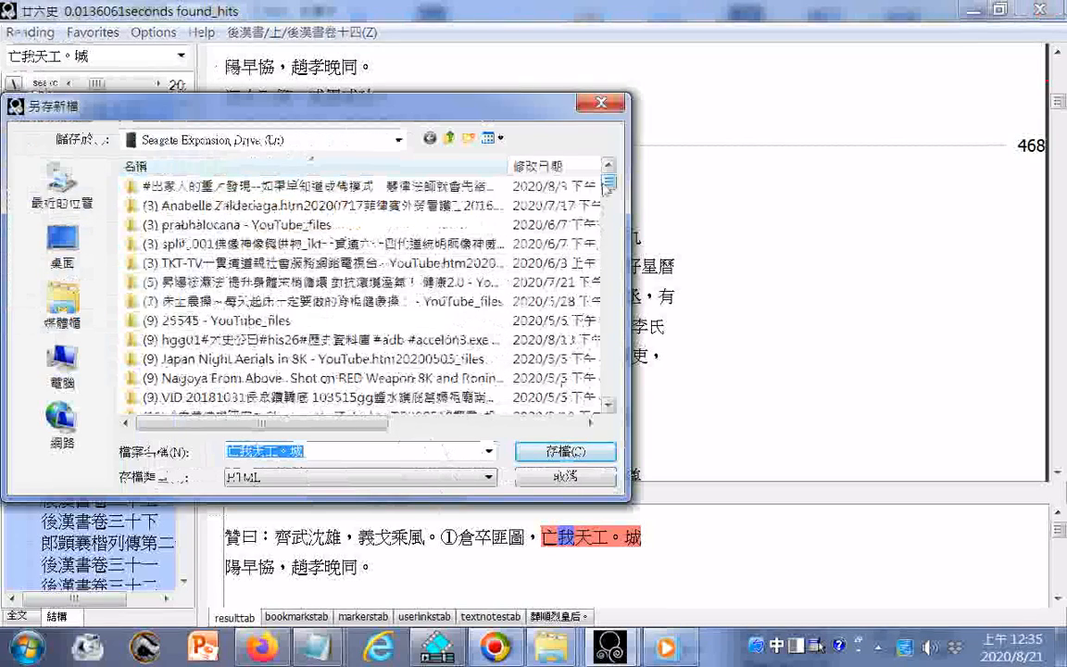
{"action": "scroll", "coordinate": [361, 296], "scroll_direction": "down", "scroll_amount": 15}
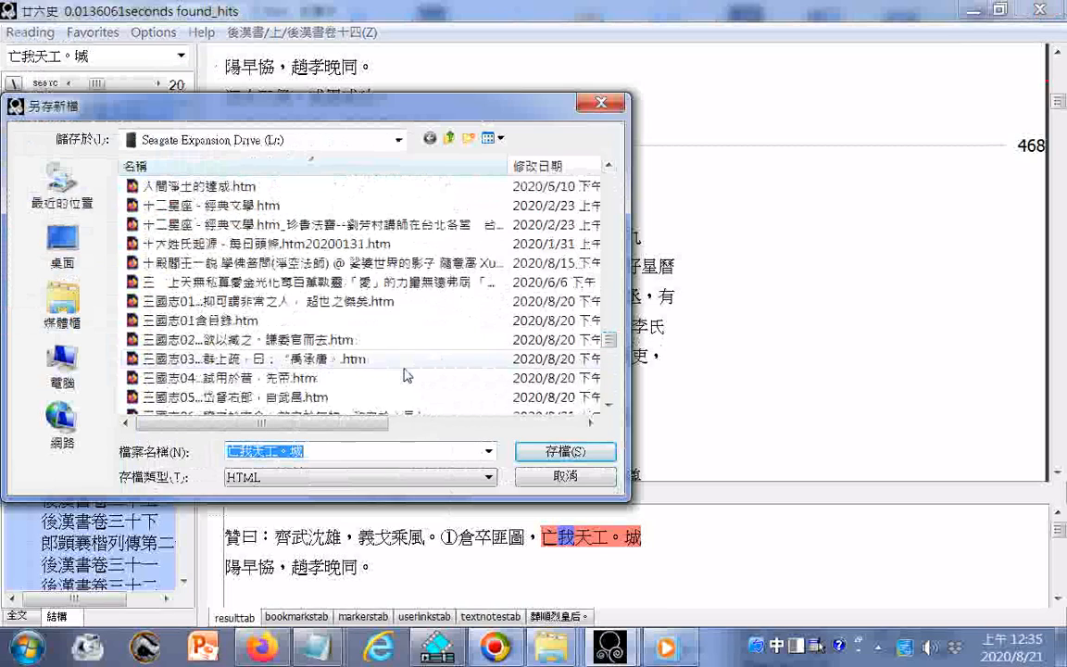
{"action": "scroll", "coordinate": [553, 341], "scroll_direction": "down", "scroll_amount": 5}
{"action": "scroll", "coordinate": [611, 375], "scroll_direction": "down", "scroll_amount": 10}
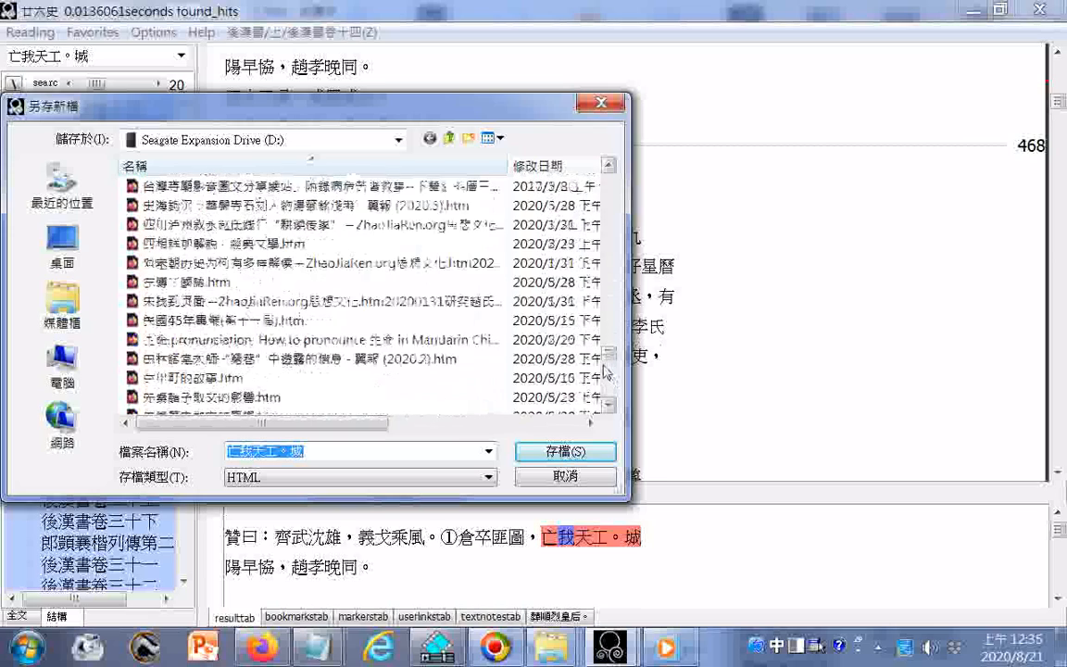
{"action": "scroll", "coordinate": [606, 361], "scroll_direction": "down", "scroll_amount": 10}
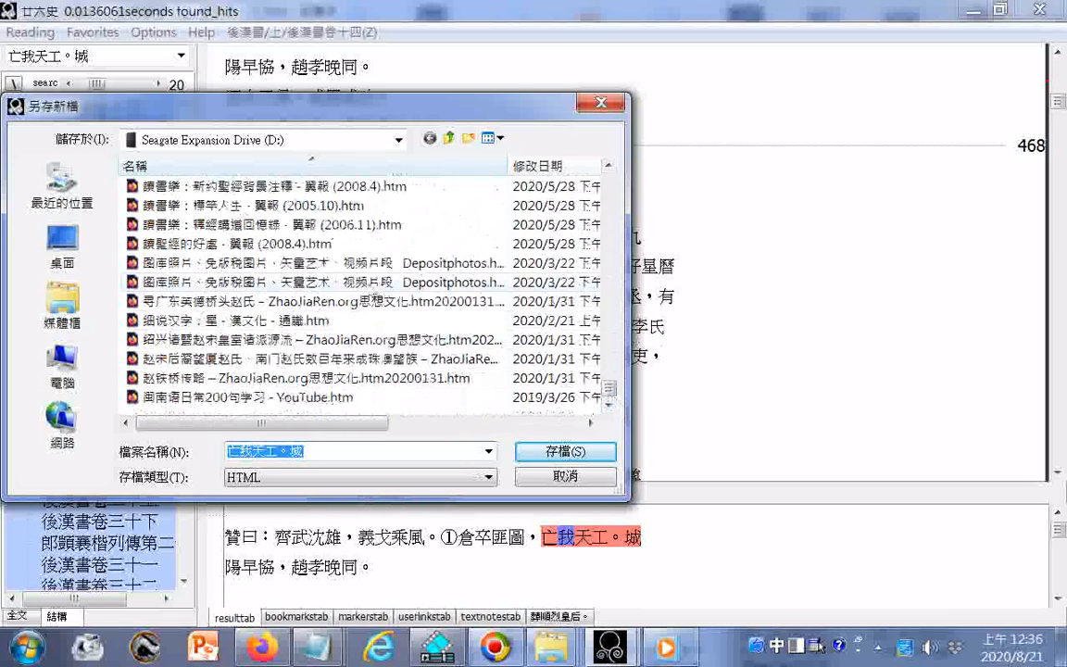
{"action": "left_click", "coordinate": [569, 451]}
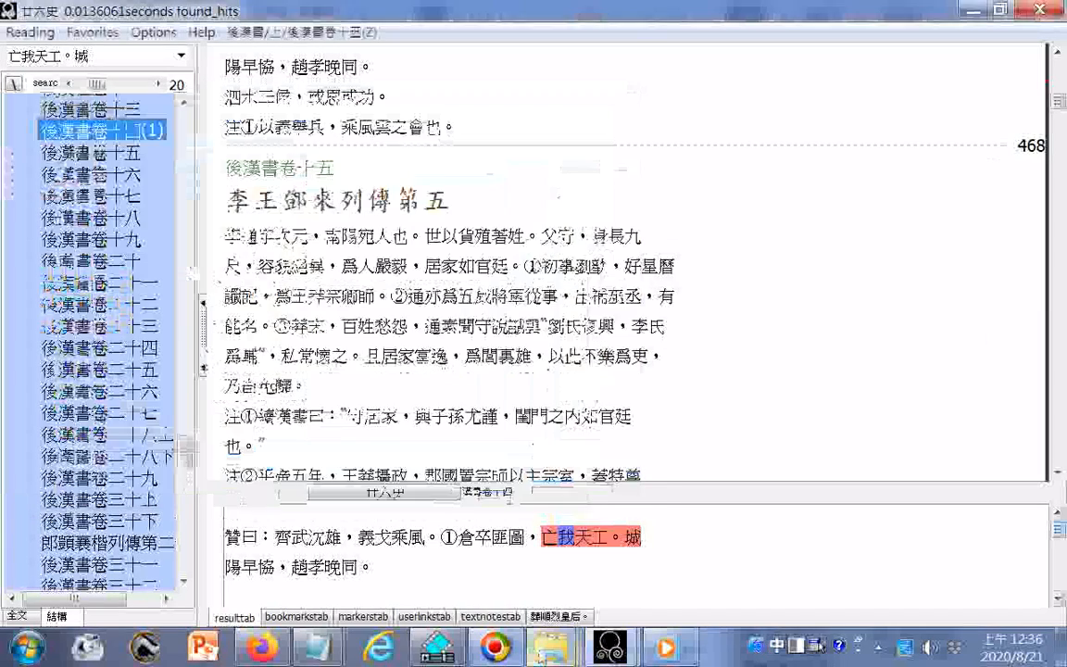
- Compare the file details of 亡我天工。城.htm and 後漢書 上04.htm in the drive D: folder
{"action": "mouse_move", "coordinate": [551, 646]}
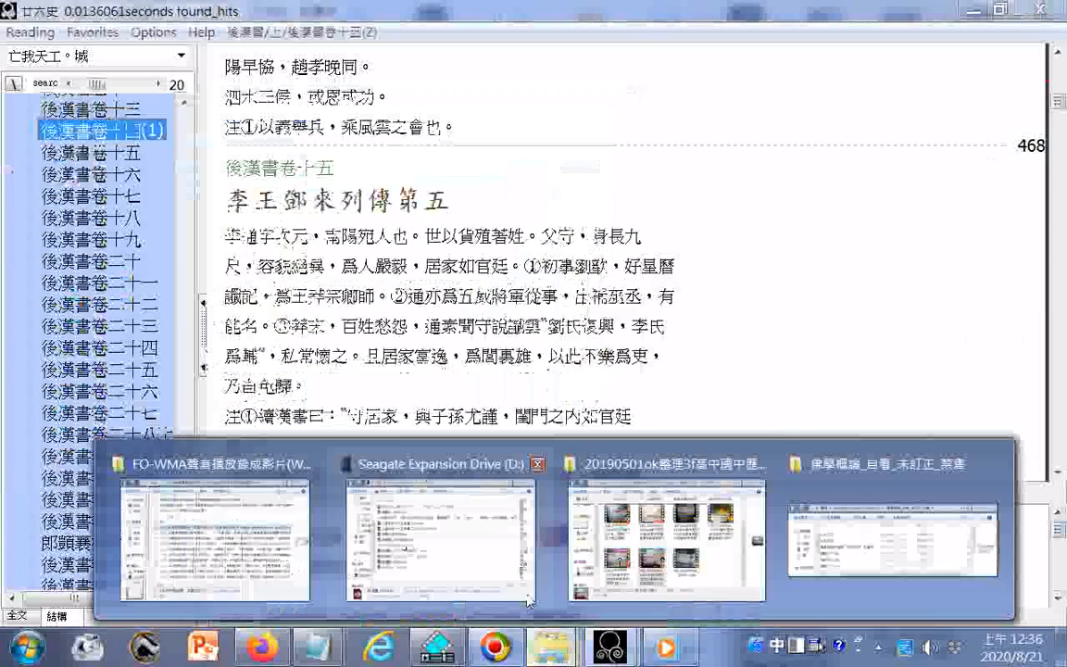
{"action": "left_click", "coordinate": [454, 476]}
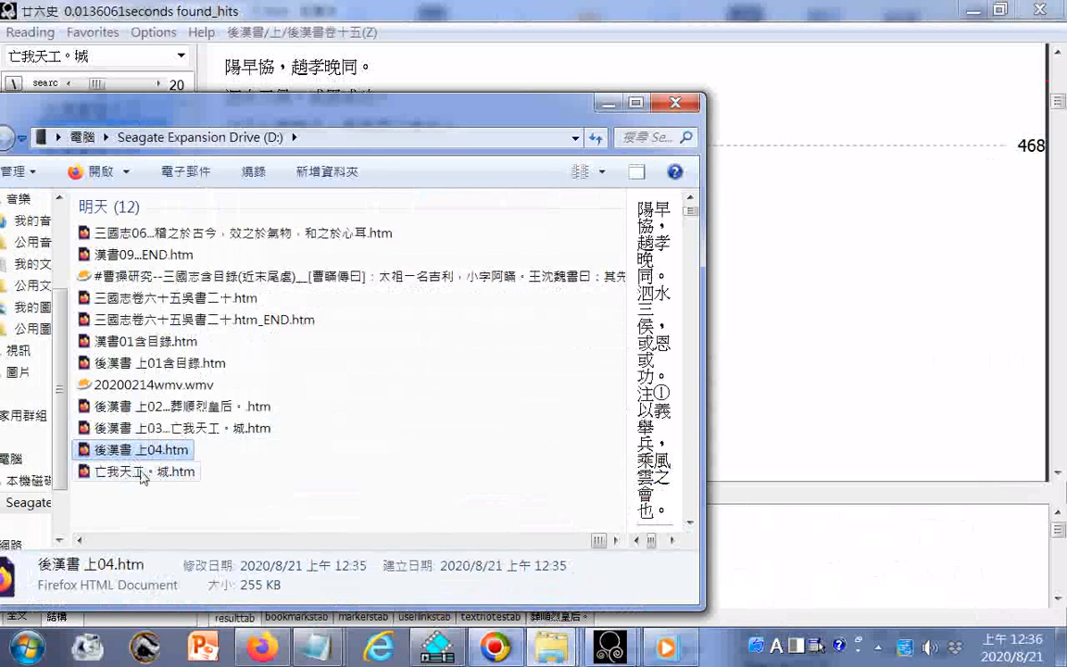
{"action": "left_click", "coordinate": [143, 474]}
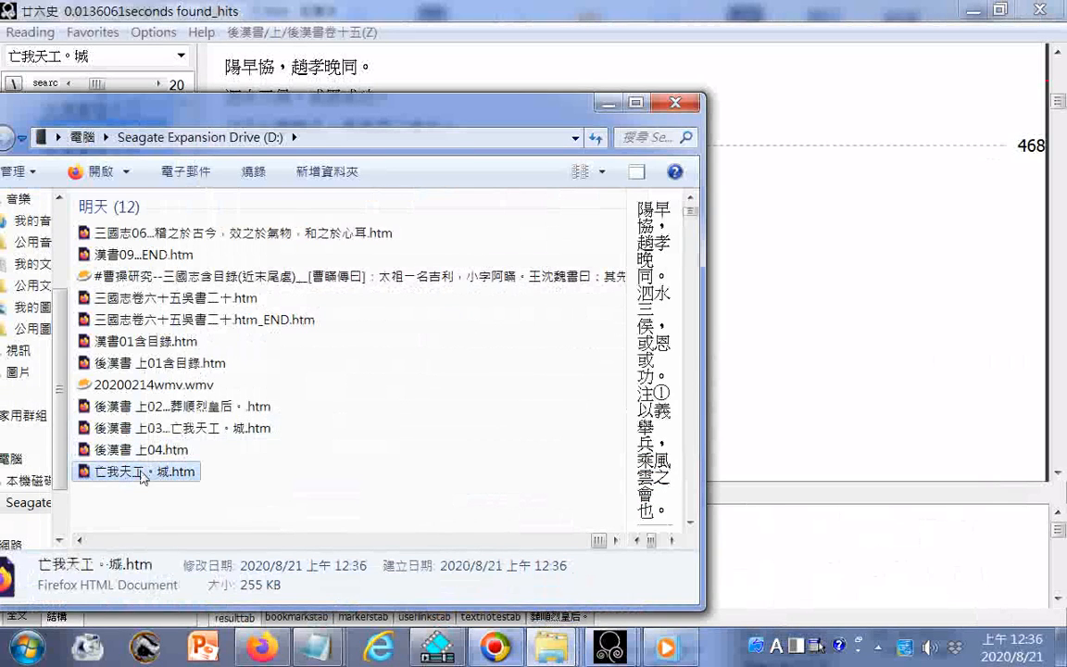
{"action": "left_click", "coordinate": [139, 451]}
{"action": "left_click", "coordinate": [143, 473]}
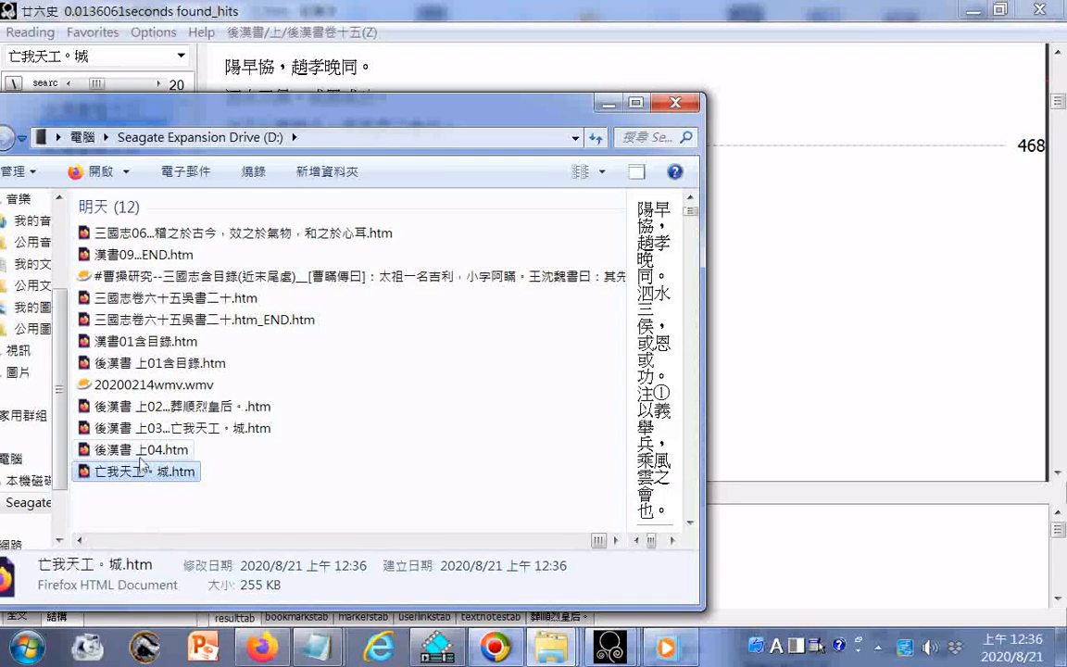
{"action": "left_click", "coordinate": [153, 451]}
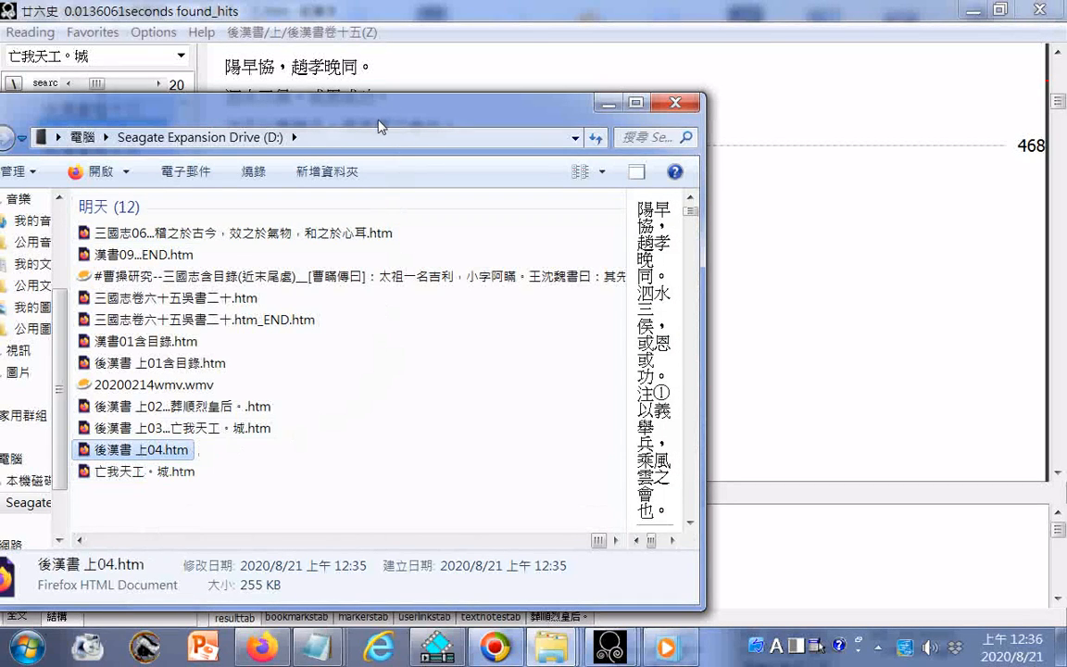
{"action": "left_click_drag", "start_coordinate": [387, 120], "coordinate": [540, 113]}
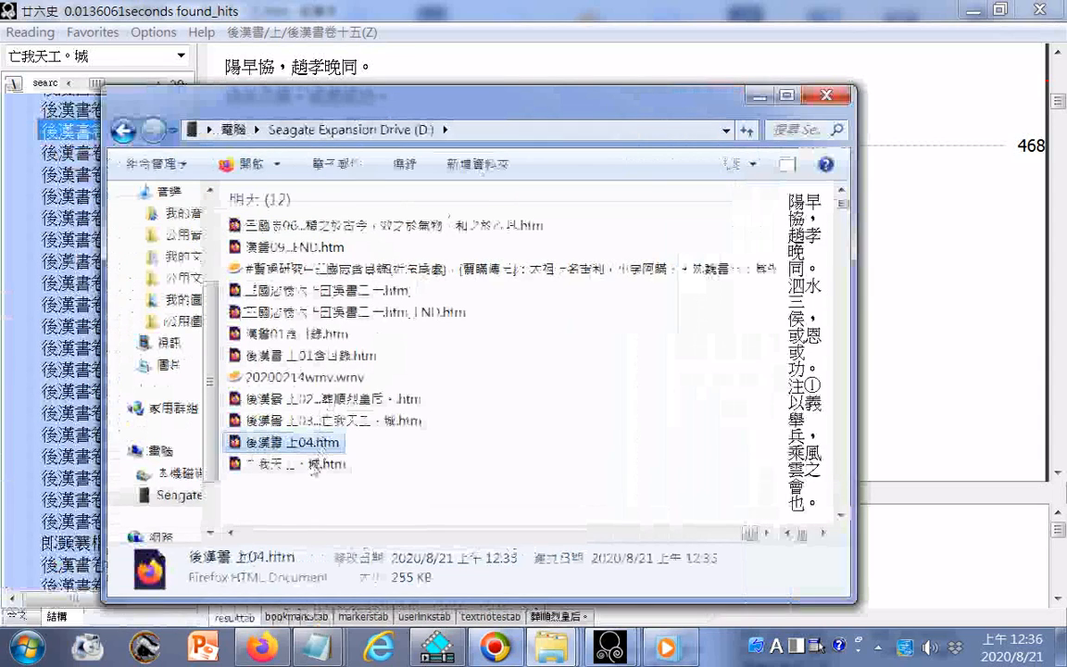
- Open 亡我天工。城.htm in Firefox and copy its closing phrase 任吏以職，但總大
{"action": "double_click", "coordinate": [310, 465]}
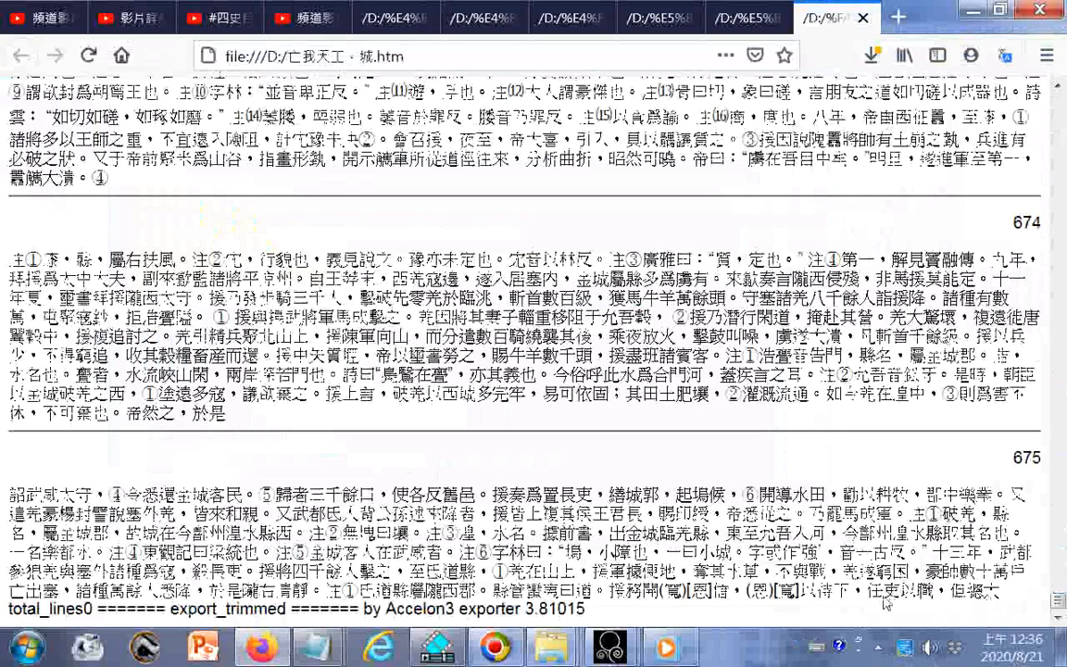
{"action": "left_click_drag", "start_coordinate": [850, 591], "coordinate": [1020, 595]}
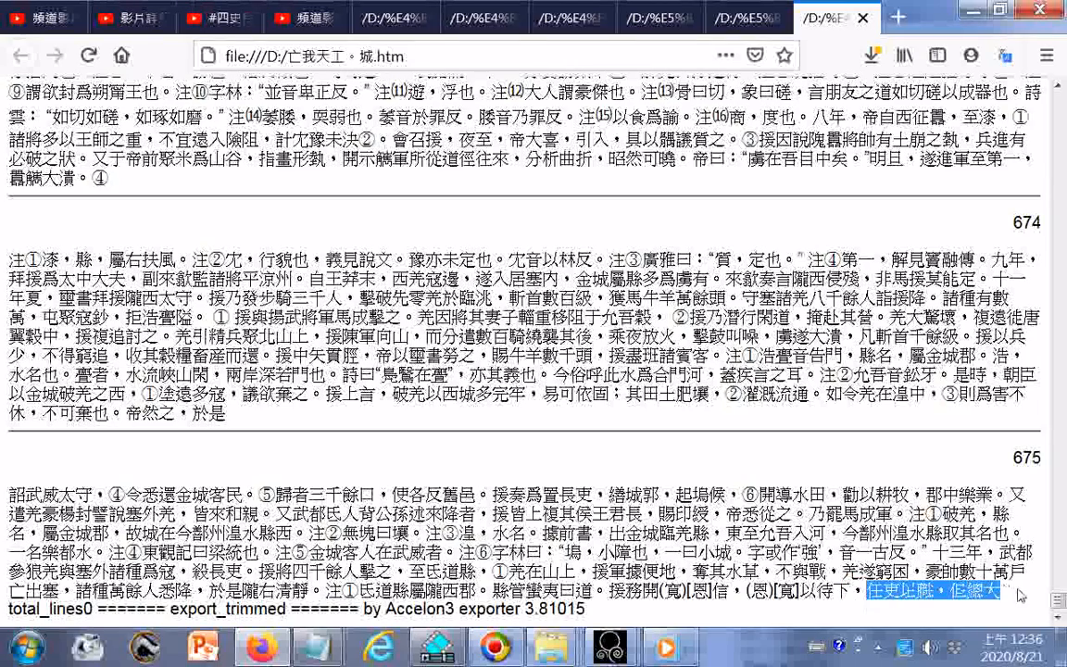
{"action": "right_click", "coordinate": [960, 591]}
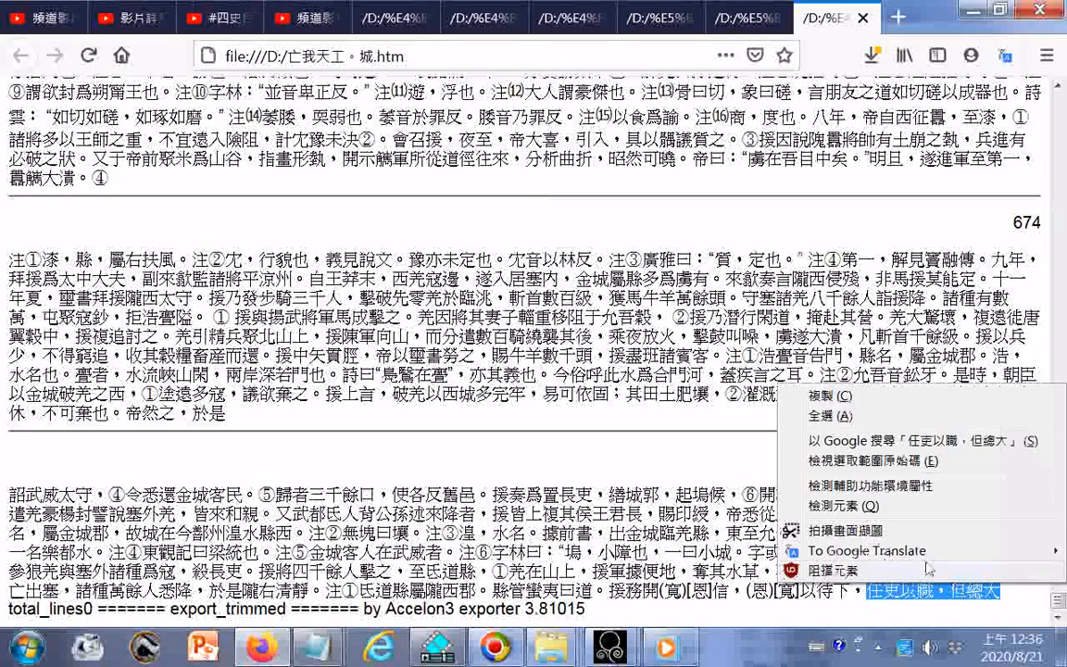
{"action": "left_click", "coordinate": [821, 397]}
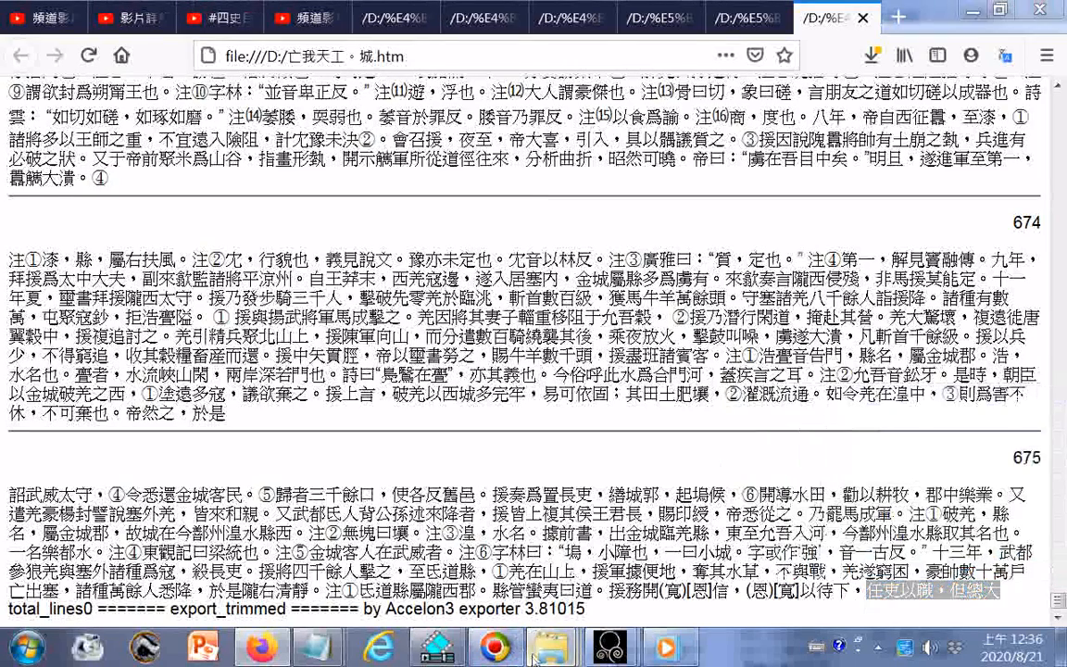
- Rename 後漢書 上04.htm in the drive D: folder as 後漢書 上04...任吏以職，但總大 .htm and open it in Firefox
{"action": "mouse_move", "coordinate": [551, 646]}
{"action": "left_click", "coordinate": [401, 479]}
{"action": "left_click", "coordinate": [283, 445]}
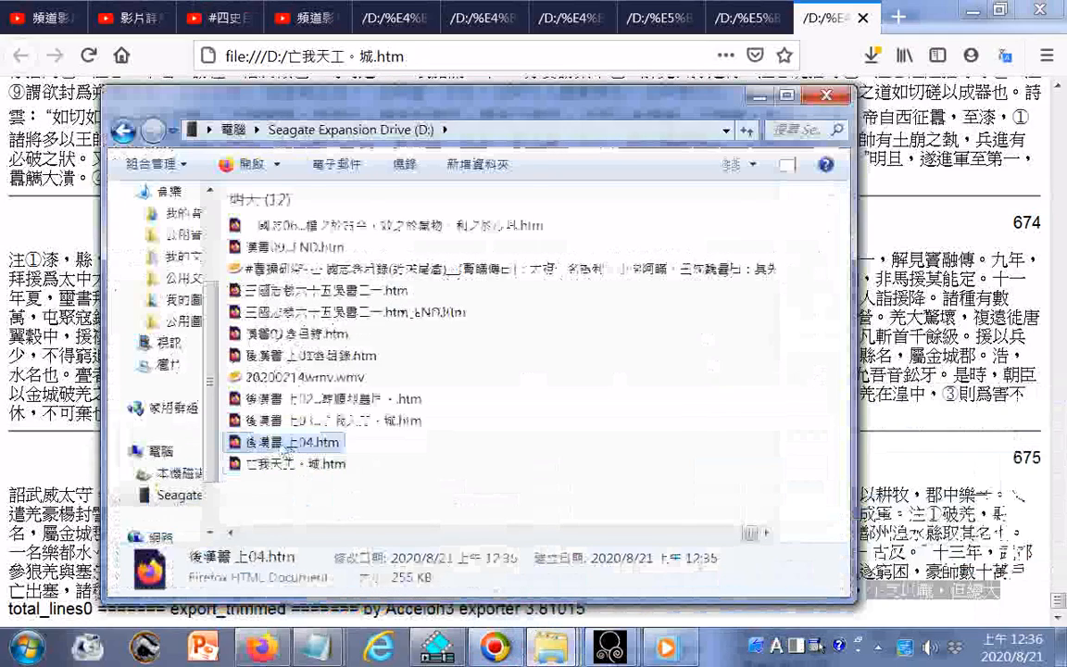
{"action": "right_click", "coordinate": [282, 447]}
{"action": "left_click", "coordinate": [371, 259]}
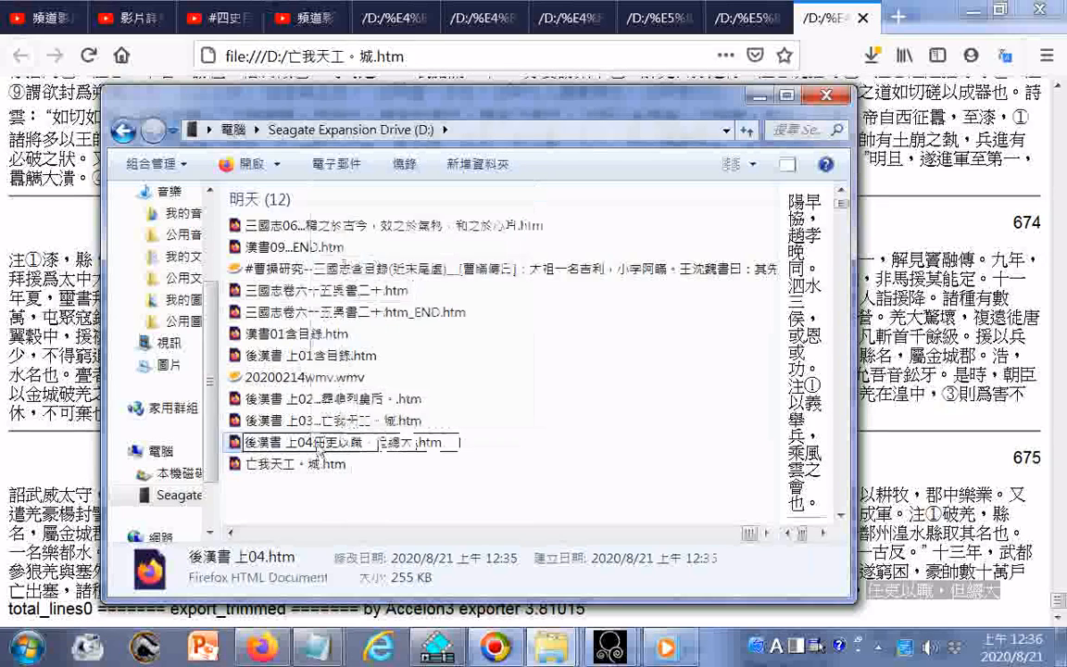
{"action": "type", "text": "..."}
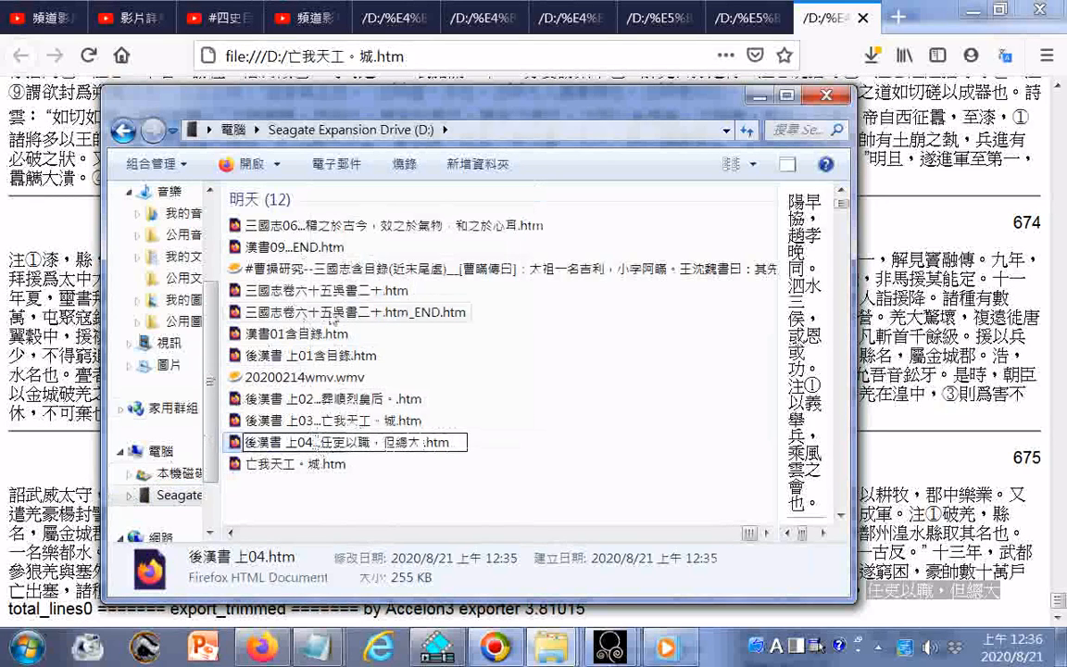
{"action": "left_click", "coordinate": [538, 483]}
{"action": "left_click", "coordinate": [401, 443]}
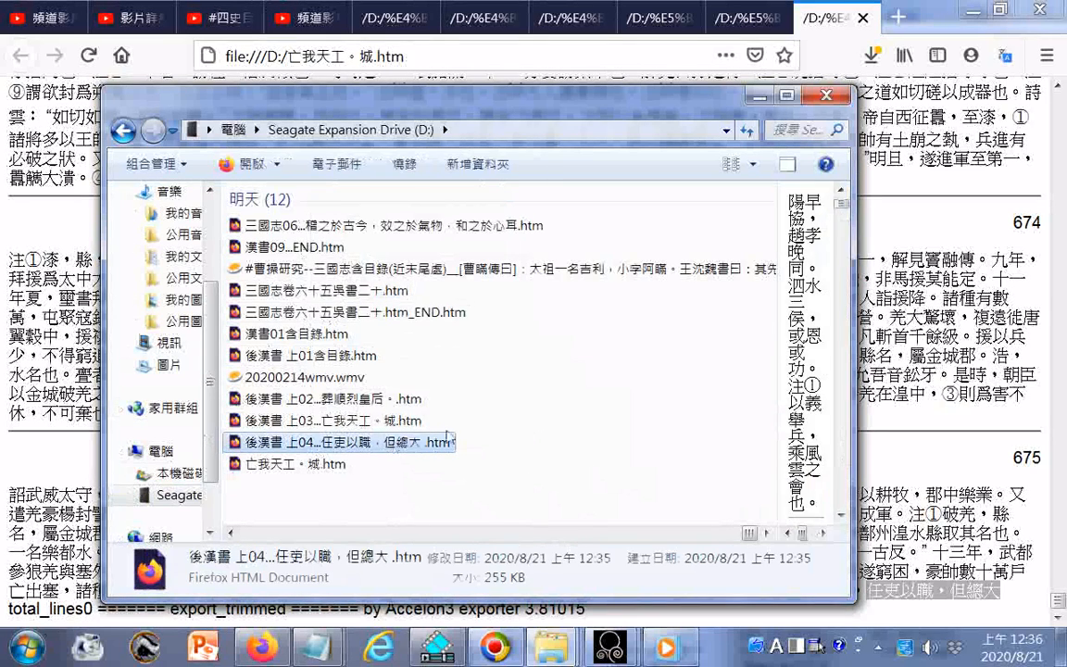
{"action": "key", "text": "Return"}
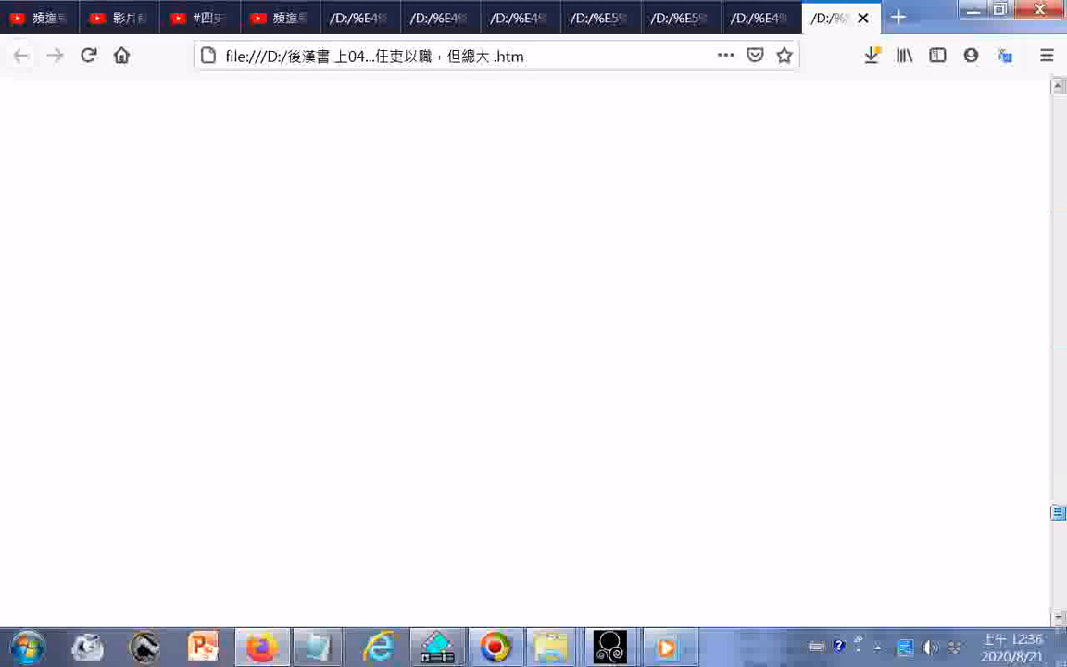
- Examine the closing passage of 後漢書 上04...任吏以職，但總大 .htm in Firefox
{"action": "left_click_drag", "start_coordinate": [1058, 513], "coordinate": [1058, 601]}
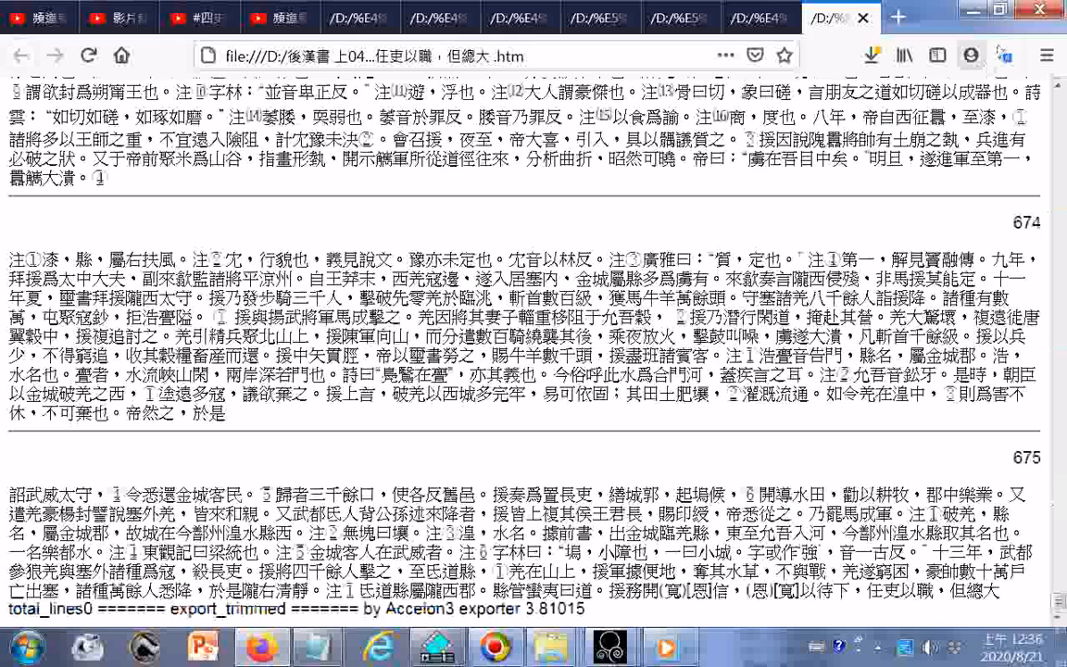
{"action": "left_click", "coordinate": [1039, 10]}
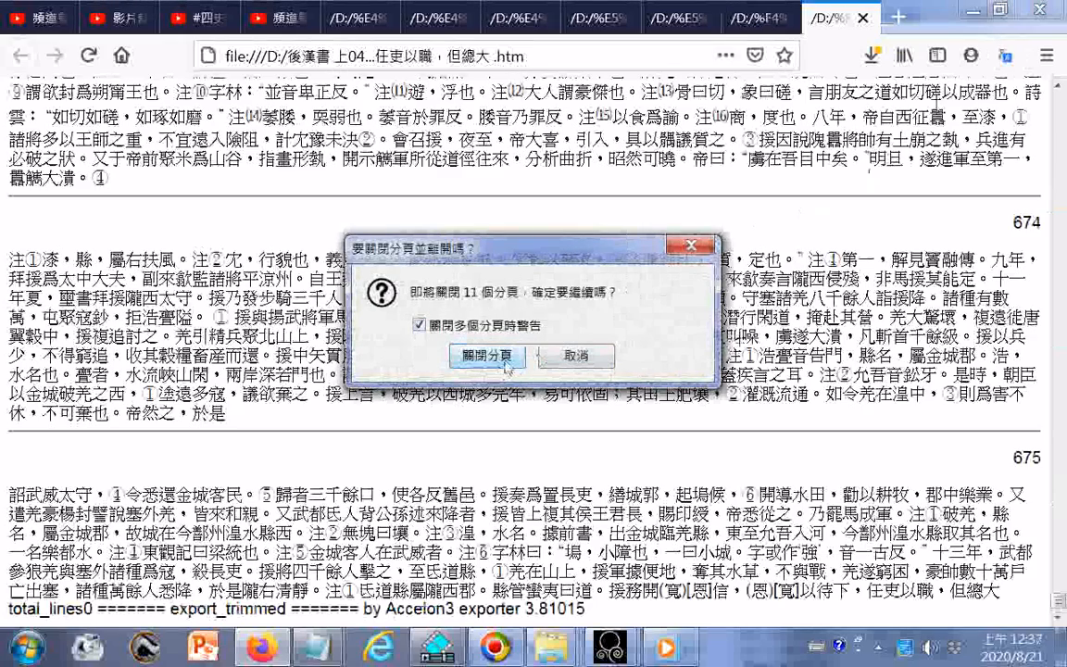
{"action": "left_click", "coordinate": [507, 365]}
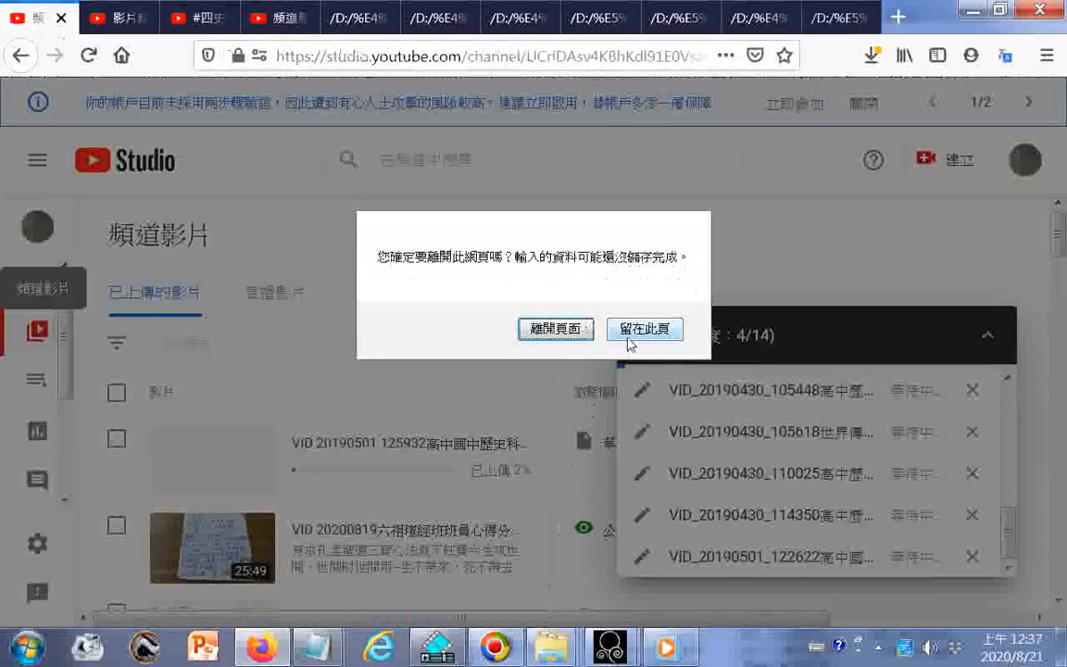
{"action": "left_click", "coordinate": [628, 330]}
- Delete the duplicate file 亡我天工。城.htm from the drive D: folder
{"action": "mouse_move", "coordinate": [551, 647]}
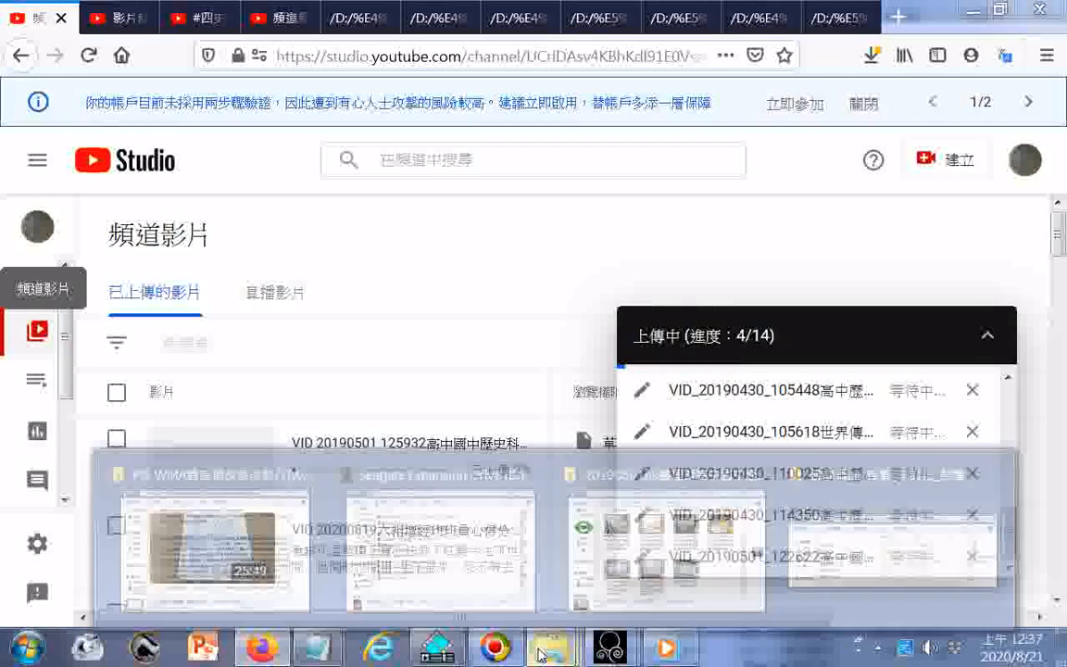
{"action": "left_click", "coordinate": [401, 472]}
{"action": "right_click", "coordinate": [302, 465]}
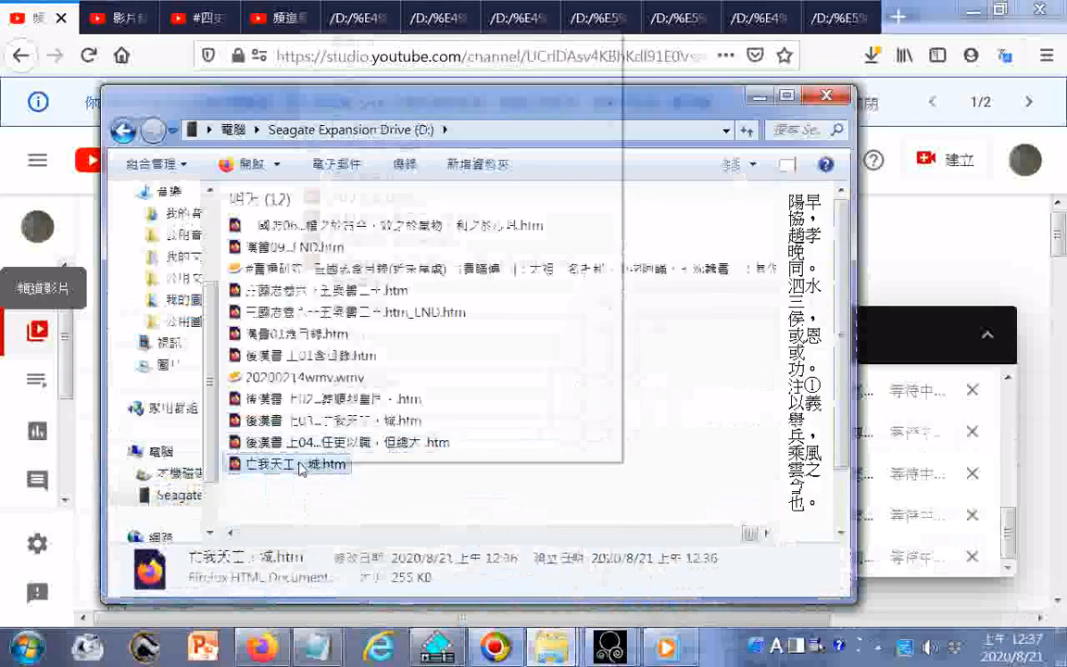
{"action": "left_click", "coordinate": [357, 405]}
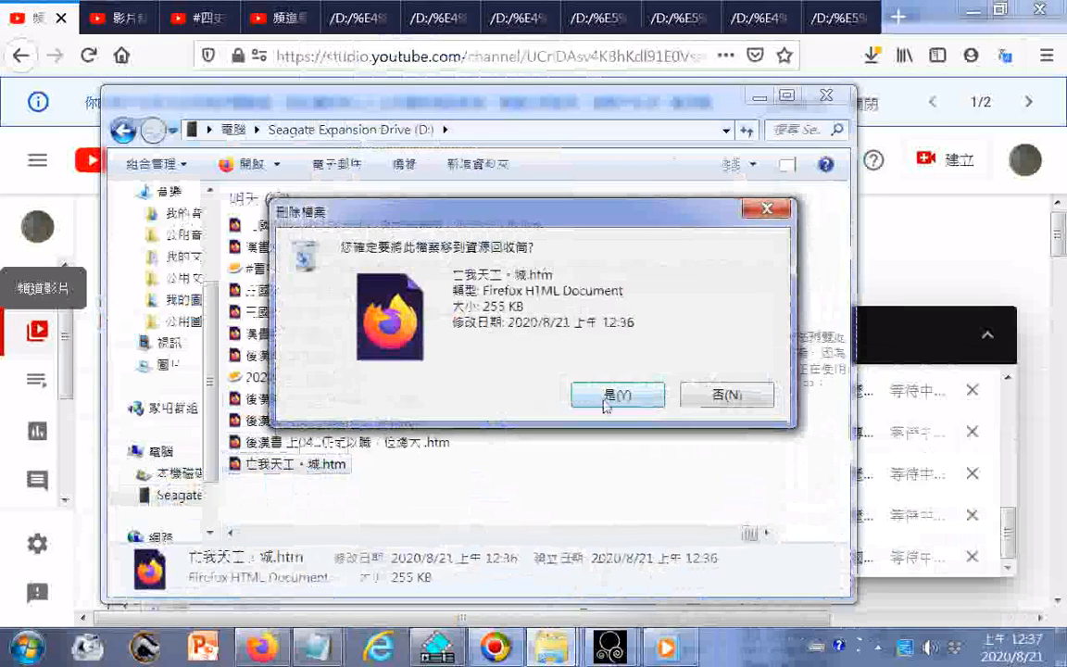
{"action": "left_click", "coordinate": [759, 398]}
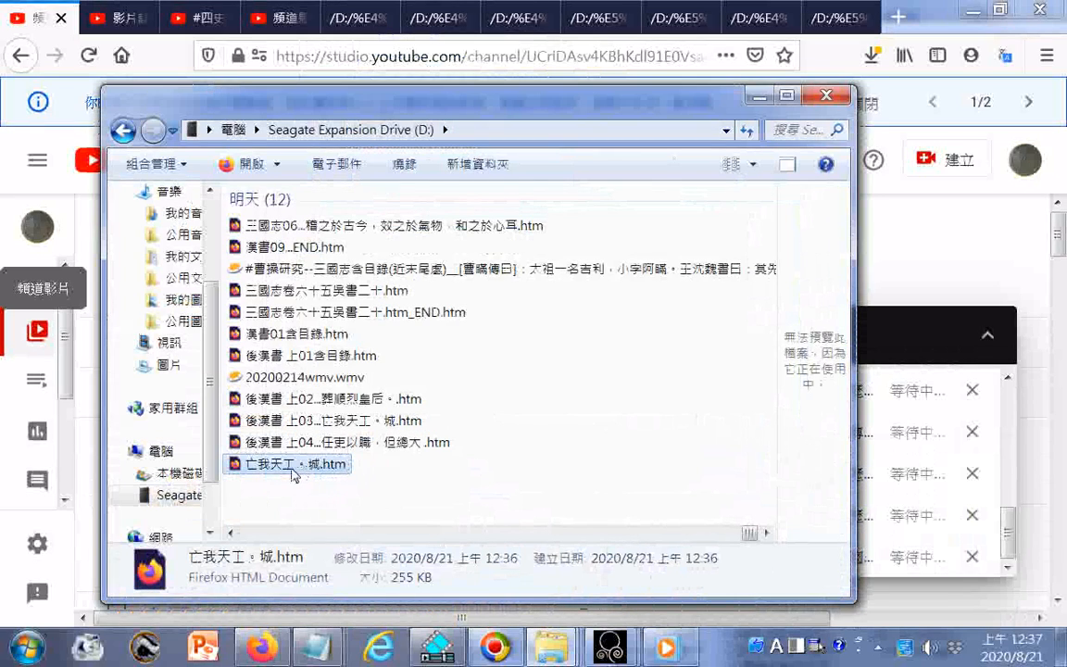
{"action": "right_click", "coordinate": [293, 466]}
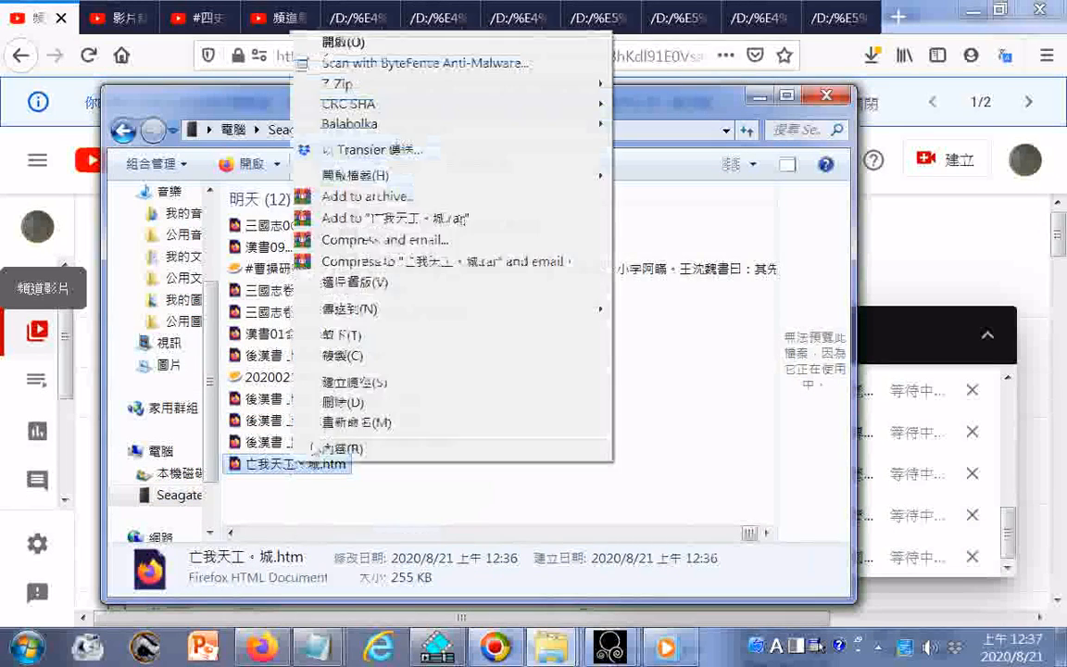
{"action": "left_click", "coordinate": [319, 402]}
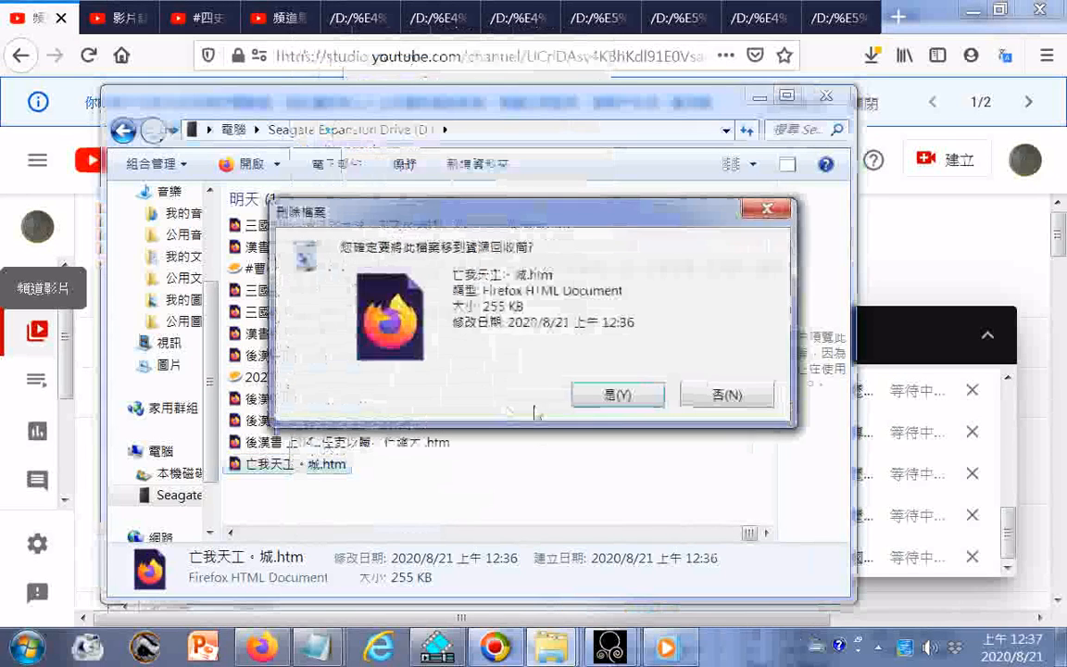
{"action": "left_click_drag", "start_coordinate": [507, 214], "coordinate": [597, 97]}
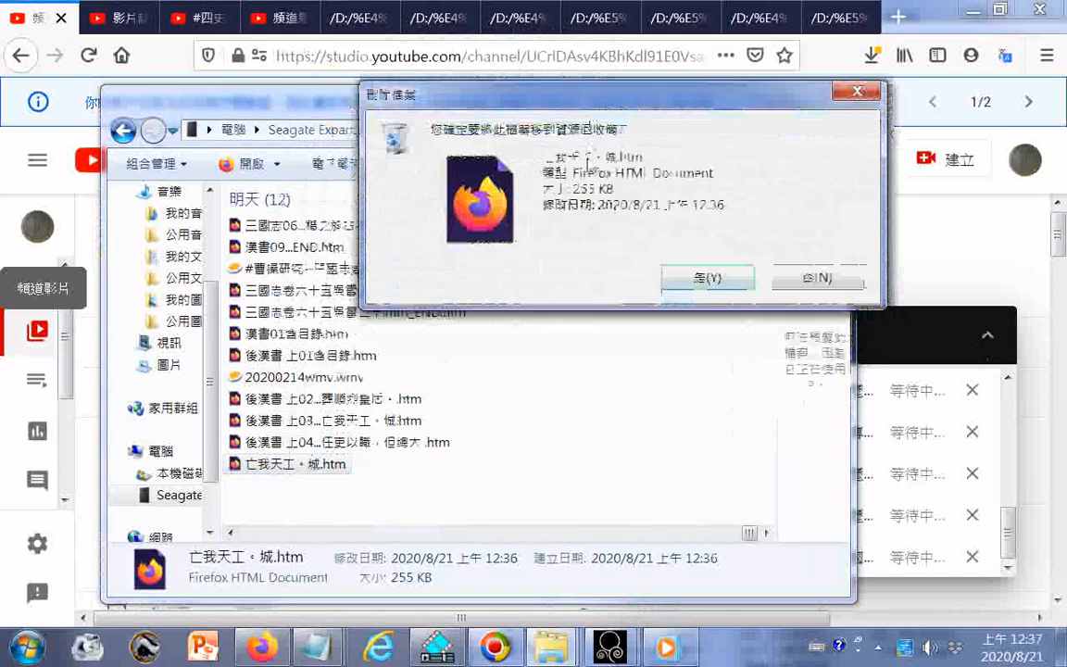
{"action": "left_click", "coordinate": [674, 279]}
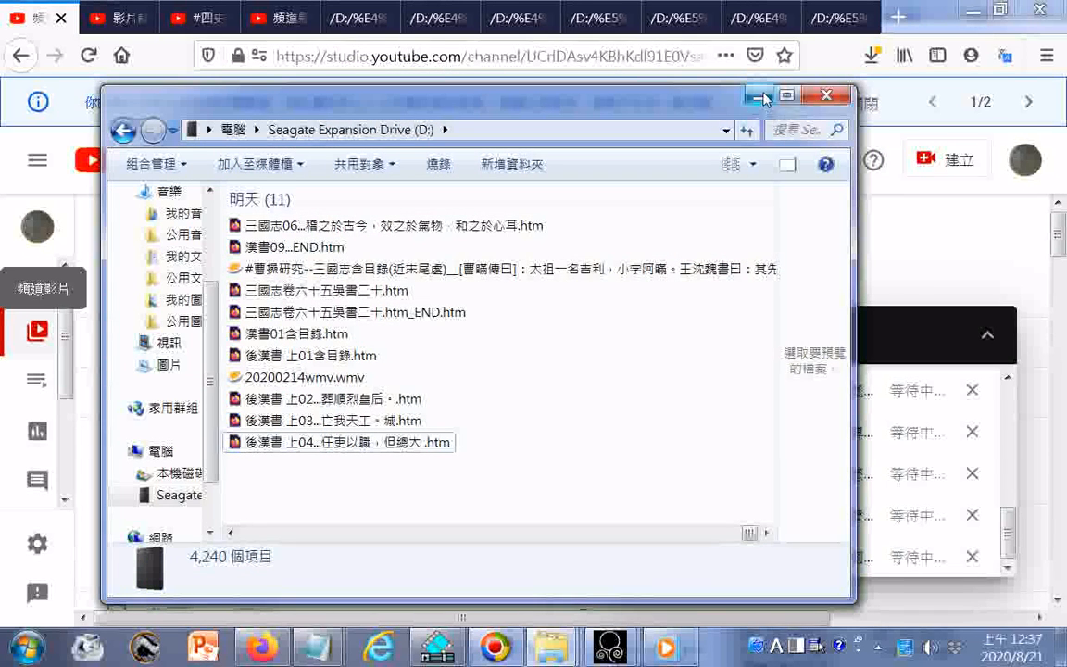
- Copy the phrase 任吏以職，但總大 from the name of the 後漢書 上04 file in the drive D: folder
{"action": "mouse_move", "coordinate": [606, 655]}
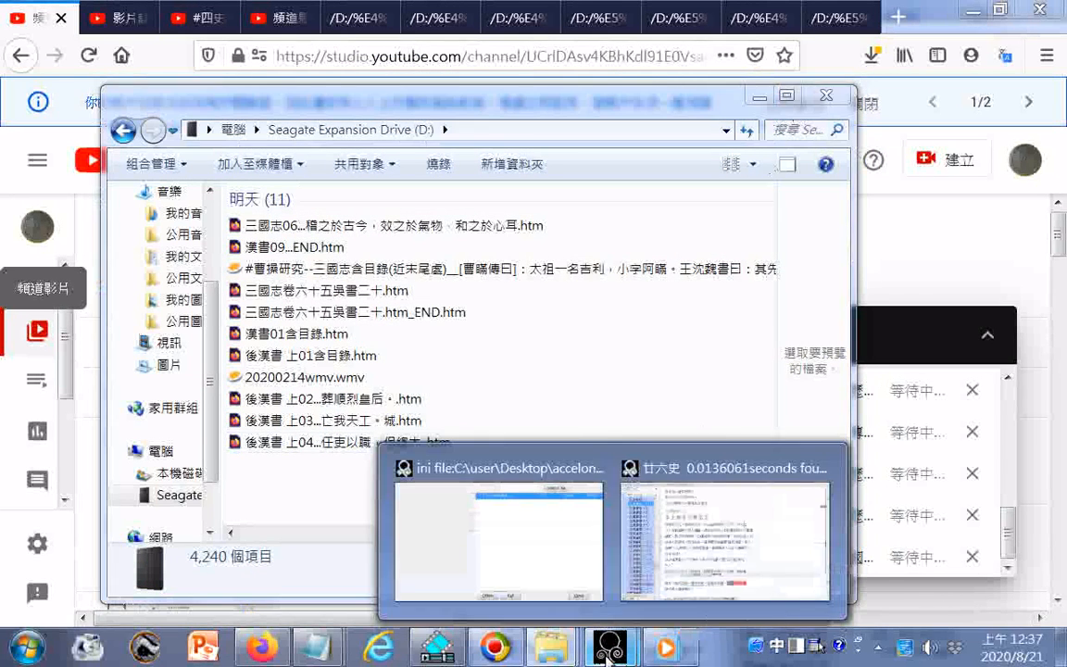
{"action": "left_click", "coordinate": [723, 473]}
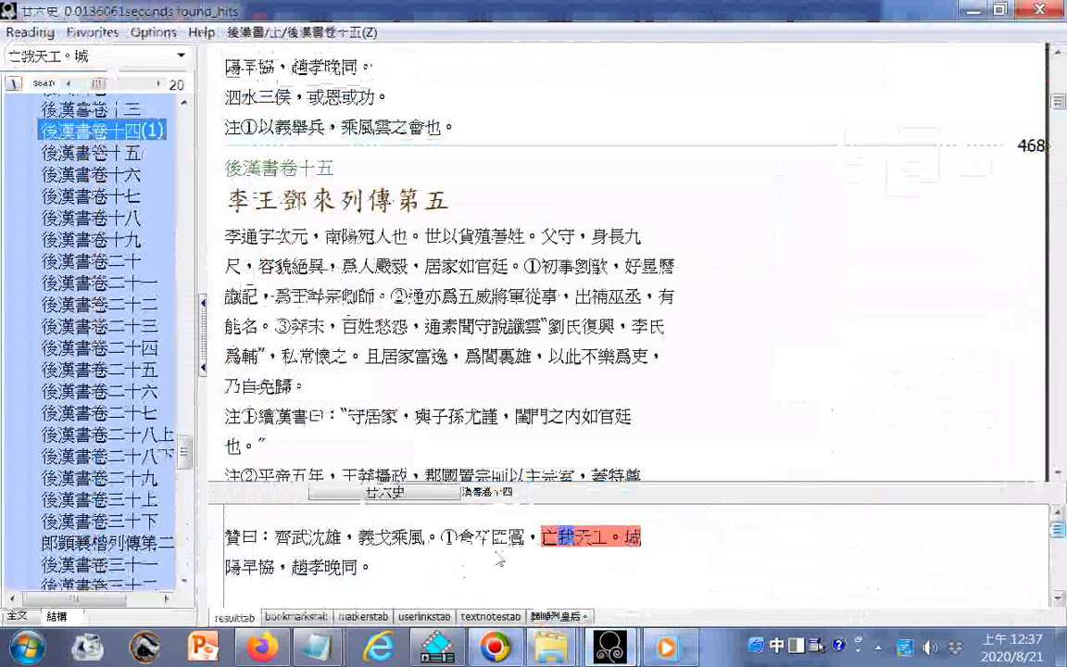
{"action": "left_click", "coordinate": [548, 648]}
{"action": "left_click", "coordinate": [329, 444]}
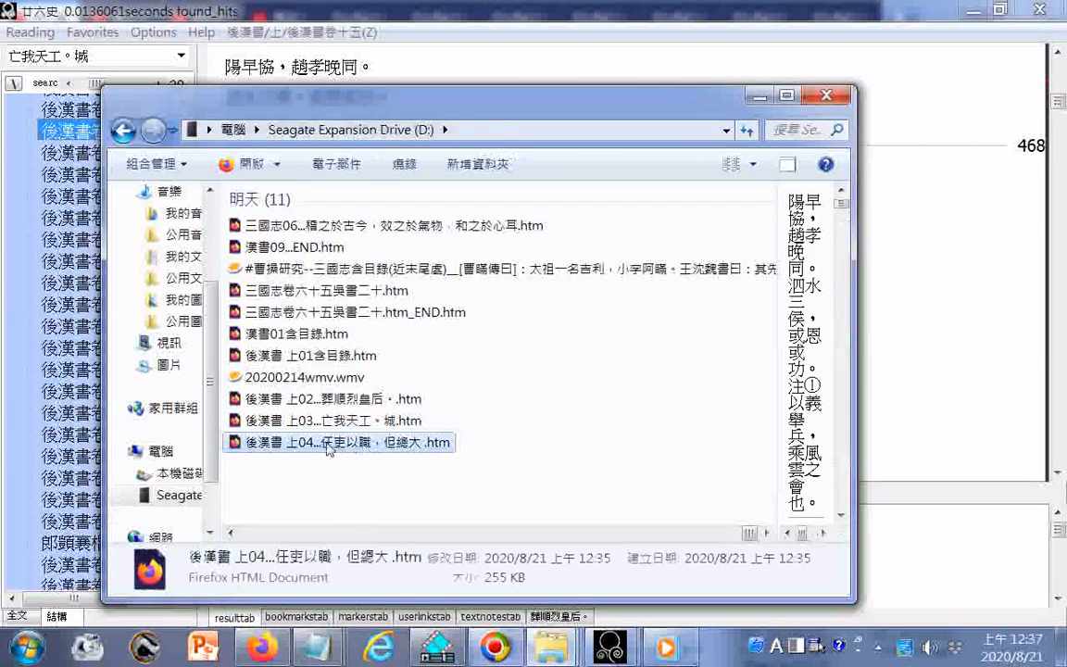
{"action": "left_click", "coordinate": [326, 444]}
{"action": "left_click_drag", "start_coordinate": [322, 445], "coordinate": [414, 445]}
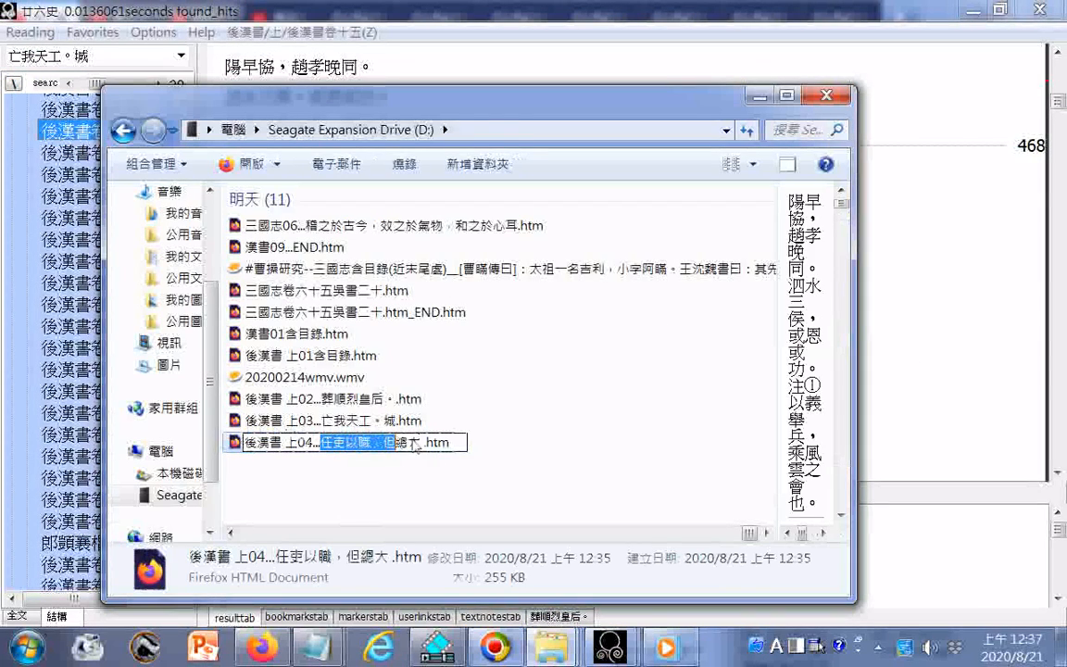
{"action": "right_click", "coordinate": [415, 447]}
{"action": "left_click", "coordinate": [424, 243]}
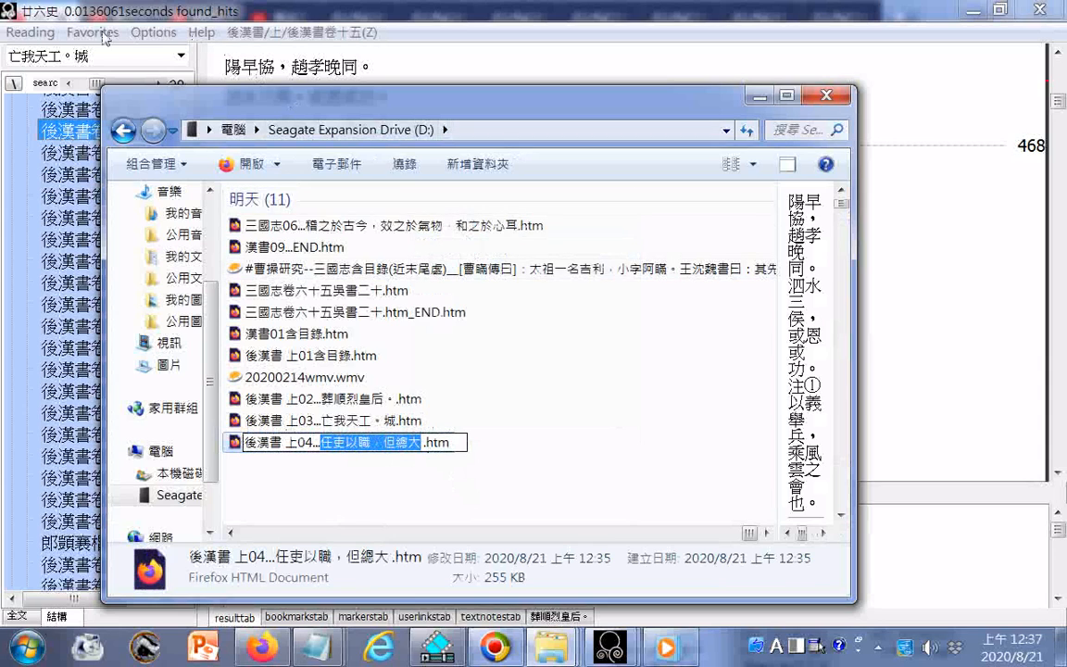
- Search the 廿六史 database for 任吏以職，但總大 and position the text to begin at the following line, 體而已。
{"action": "left_click", "coordinate": [105, 58]}
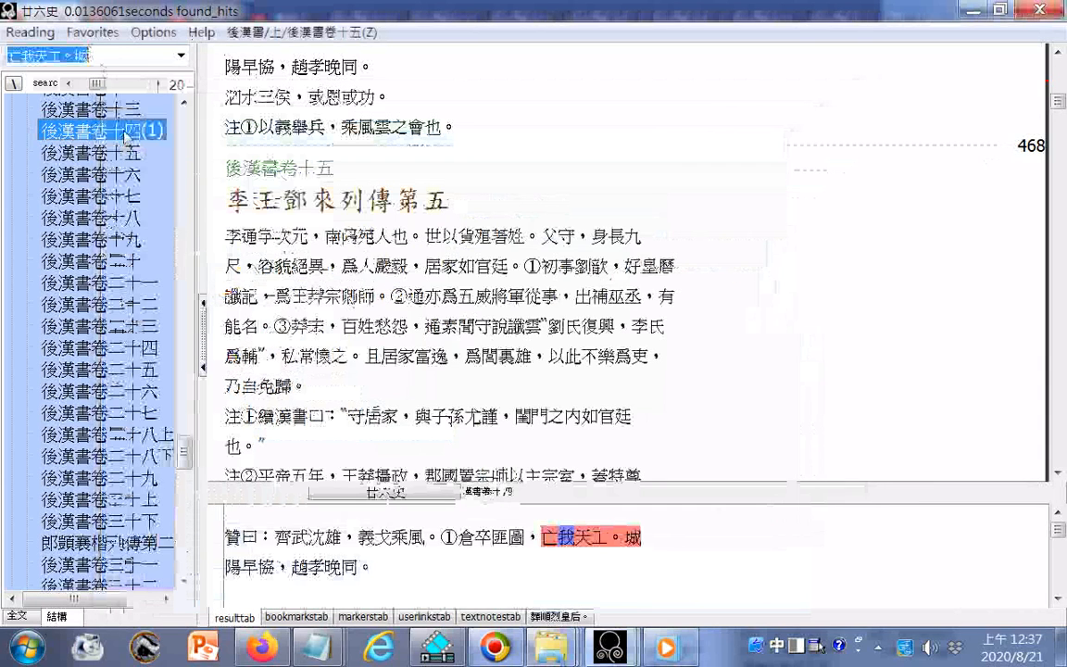
{"action": "right_click", "coordinate": [93, 54]}
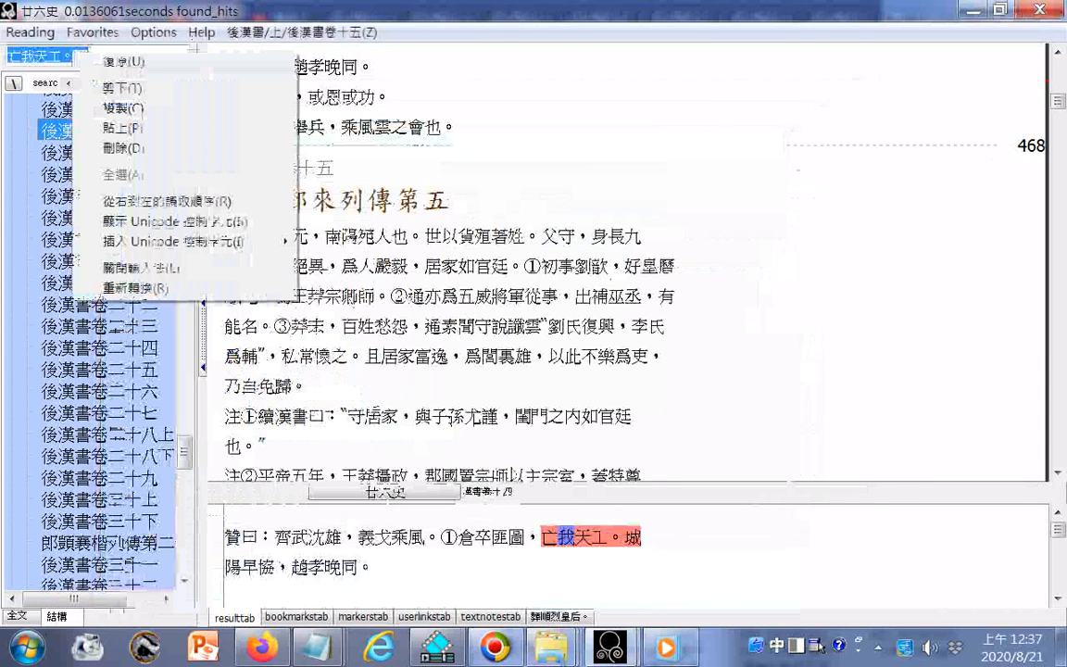
{"action": "left_click", "coordinate": [120, 128]}
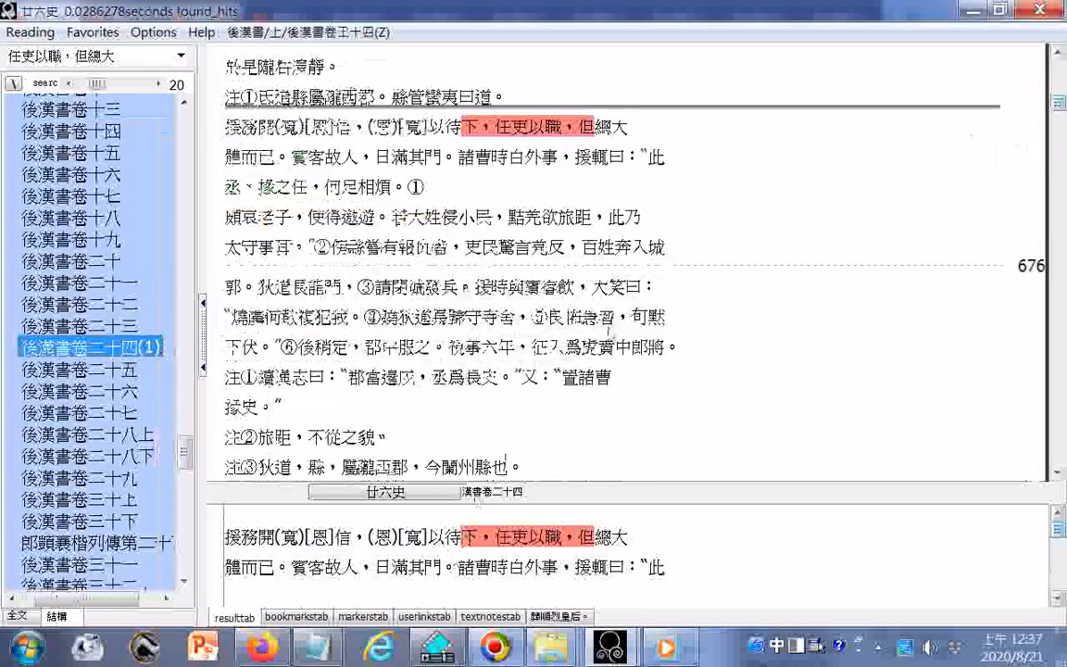
{"action": "left_click", "coordinate": [1060, 473]}
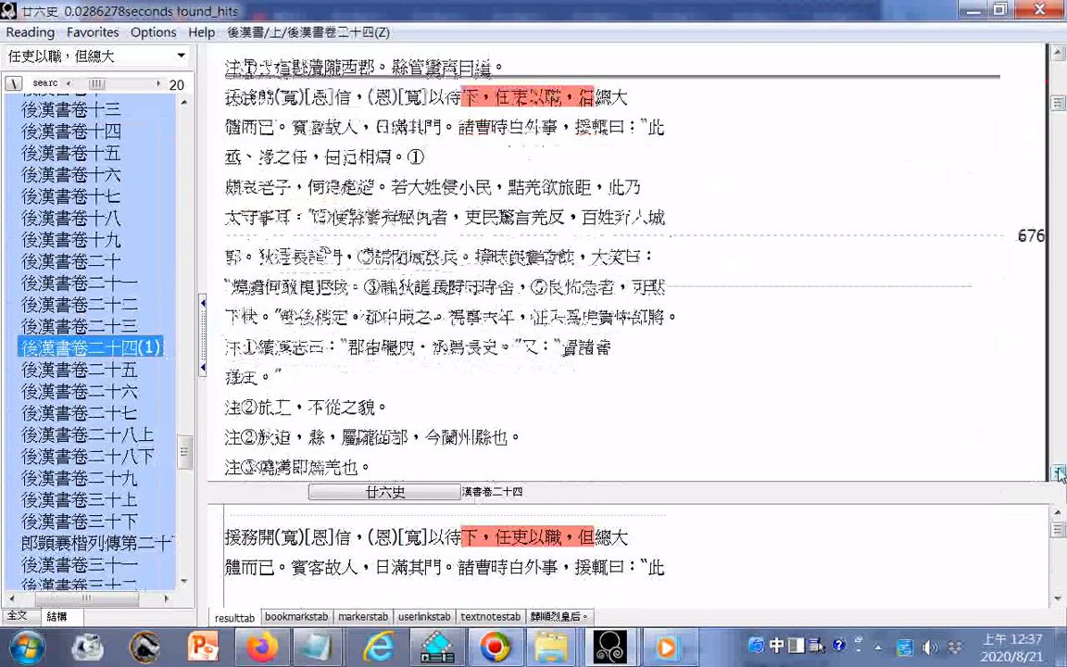
{"action": "left_click", "coordinate": [1060, 473]}
{"action": "left_click", "coordinate": [1060, 473]}
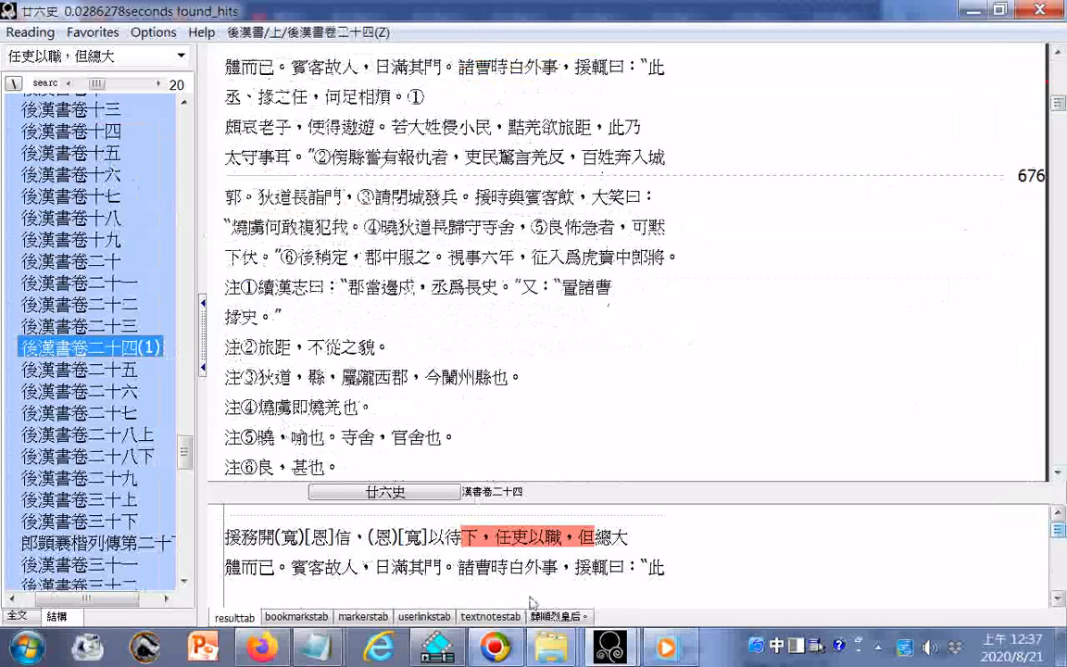
- Start an HTML export of the text from 體而已。 and copy the name prefix 後漢書 上0 from the 後漢書 上04 file
{"action": "left_click", "coordinate": [30, 32]}
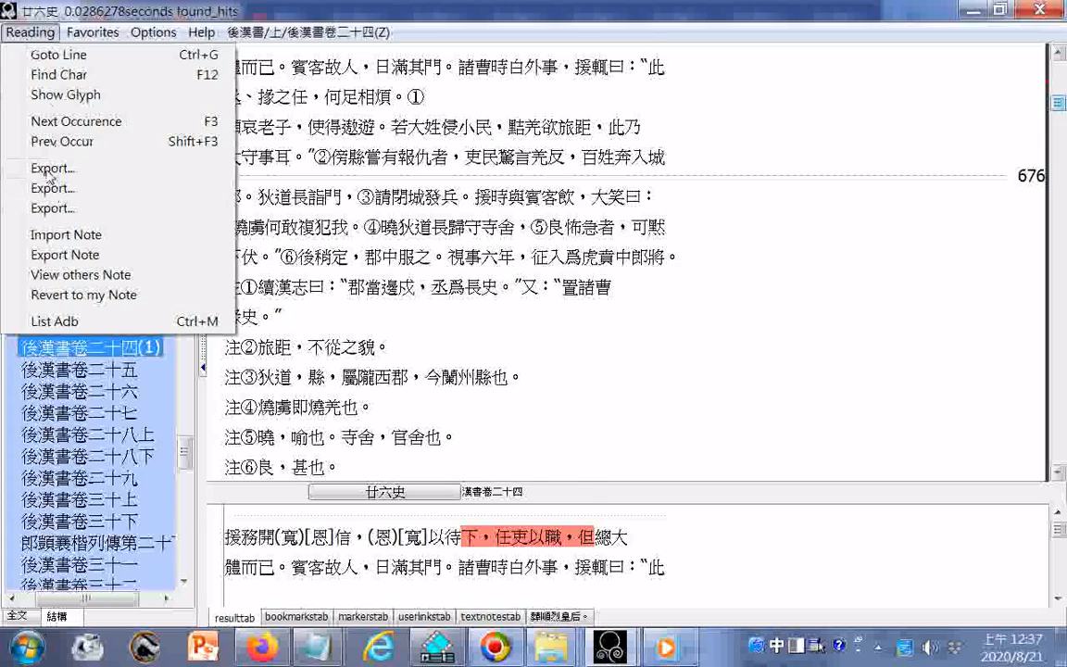
{"action": "left_click", "coordinate": [51, 171]}
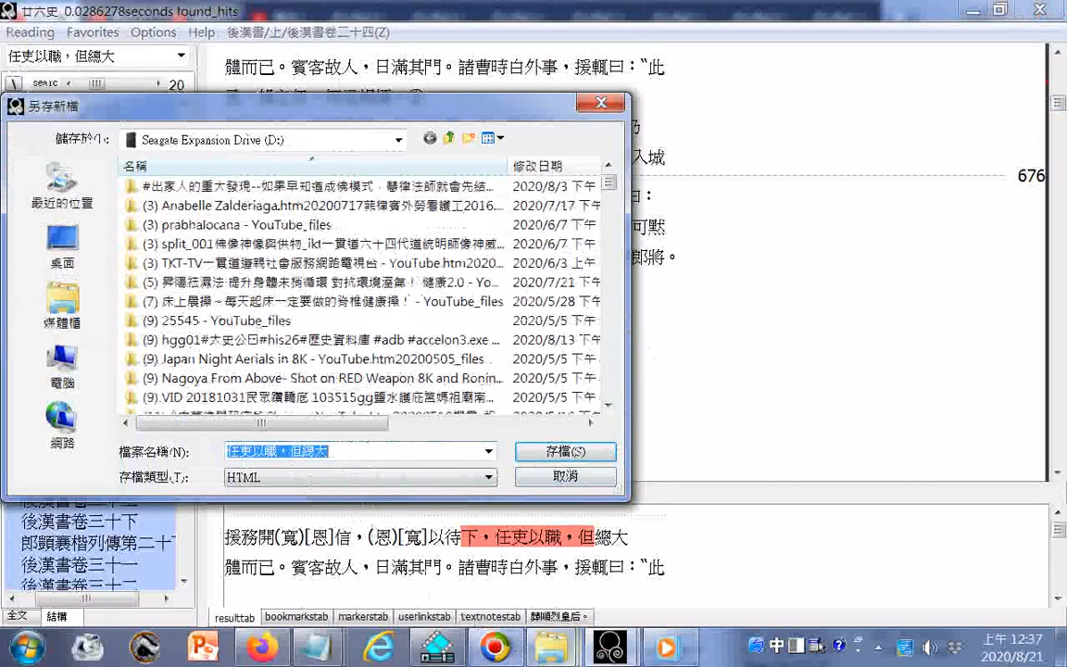
{"action": "left_click", "coordinate": [551, 646]}
{"action": "left_click", "coordinate": [396, 479]}
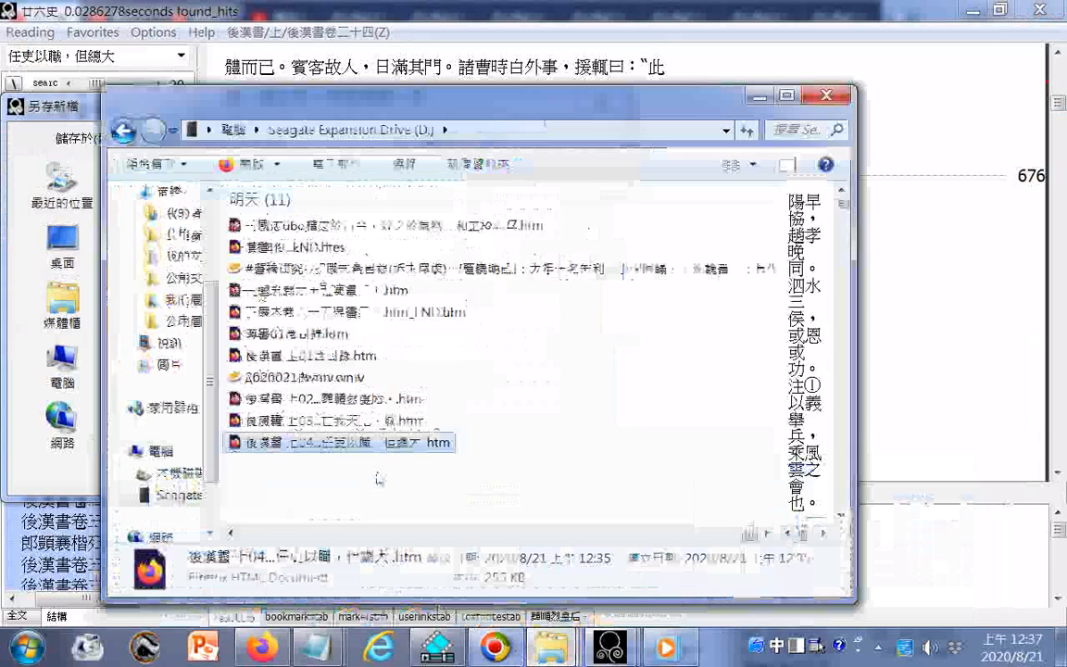
{"action": "left_click", "coordinate": [309, 442]}
{"action": "left_click_drag", "start_coordinate": [309, 442], "coordinate": [242, 443]}
{"action": "right_click", "coordinate": [257, 439]}
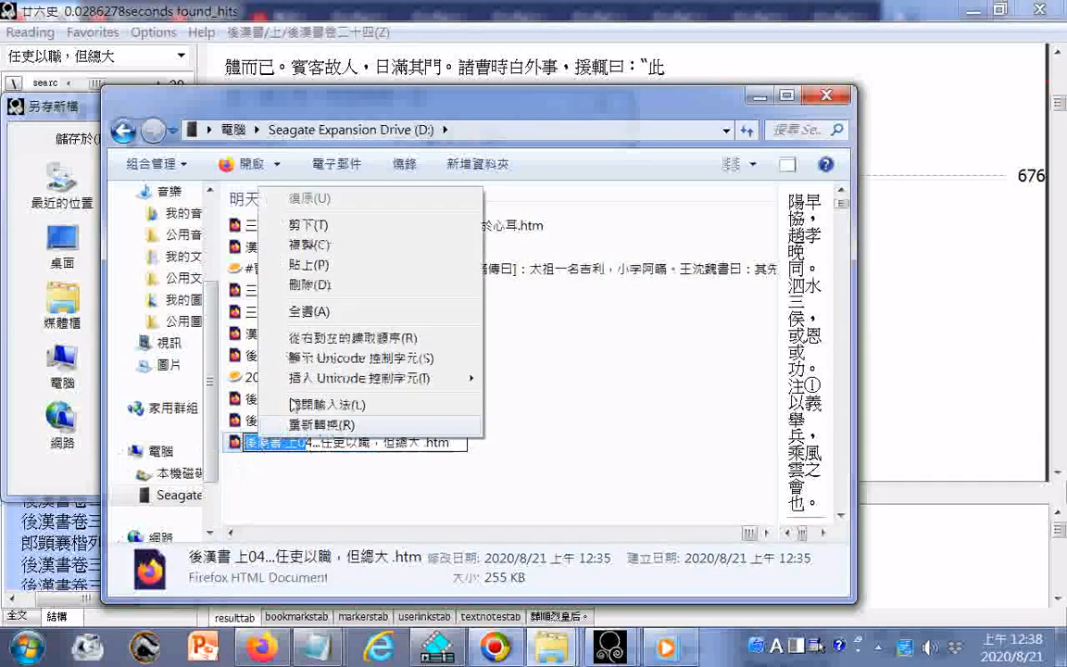
{"action": "left_click", "coordinate": [308, 245]}
- Save the HTML export to drive D: under the name 後漢書 上05
{"action": "left_click", "coordinate": [284, 16]}
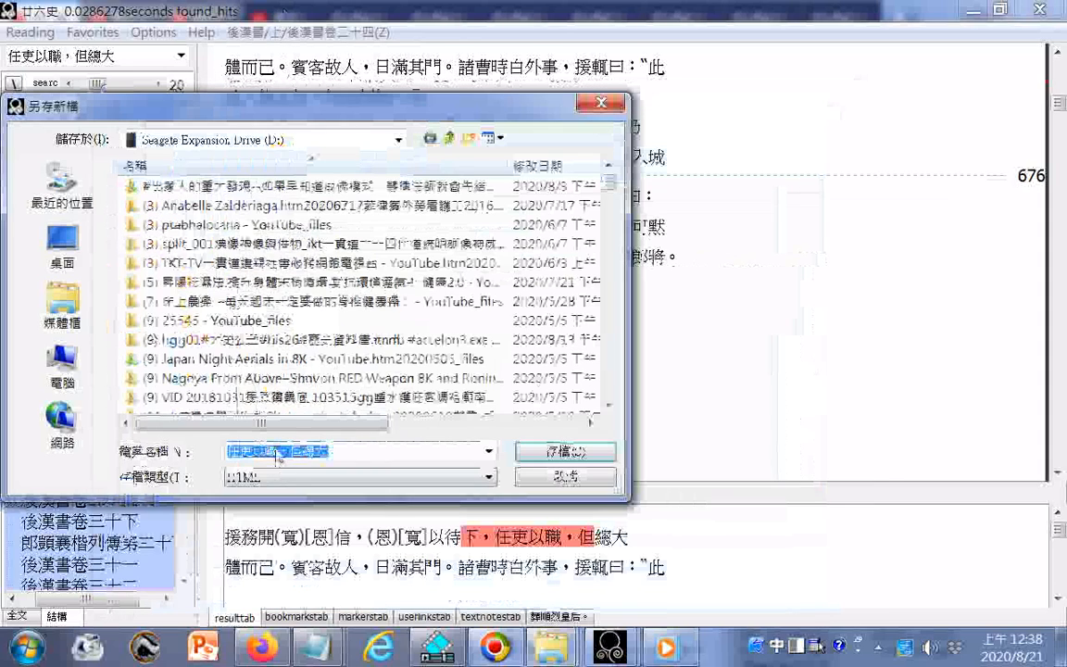
{"action": "right_click", "coordinate": [299, 454]}
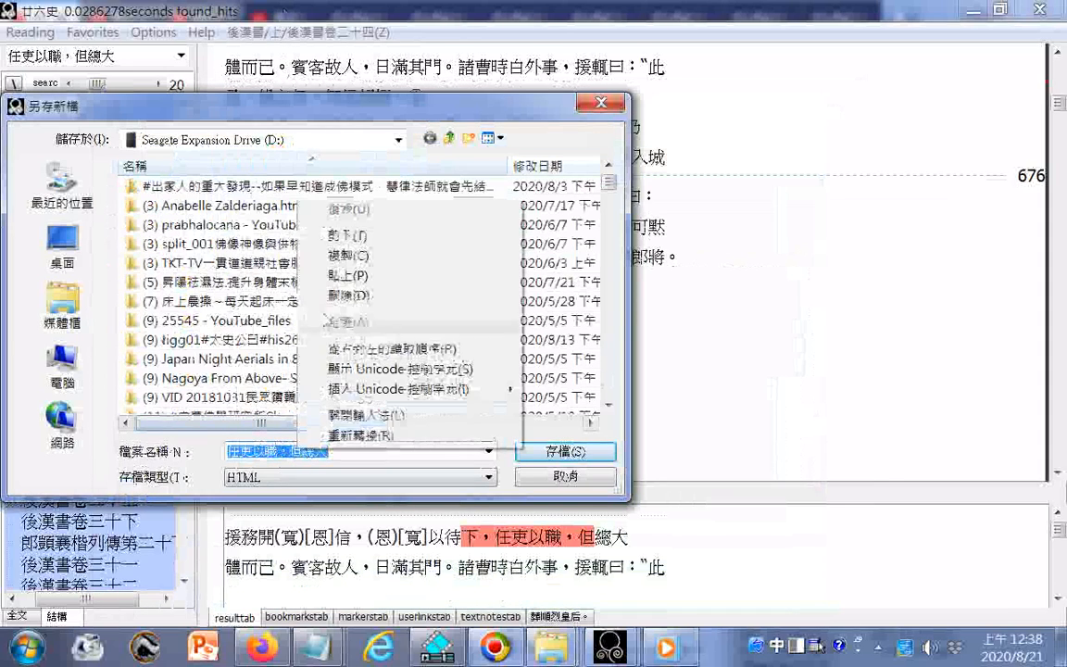
{"action": "left_click", "coordinate": [315, 264]}
{"action": "type", "text": "5"}
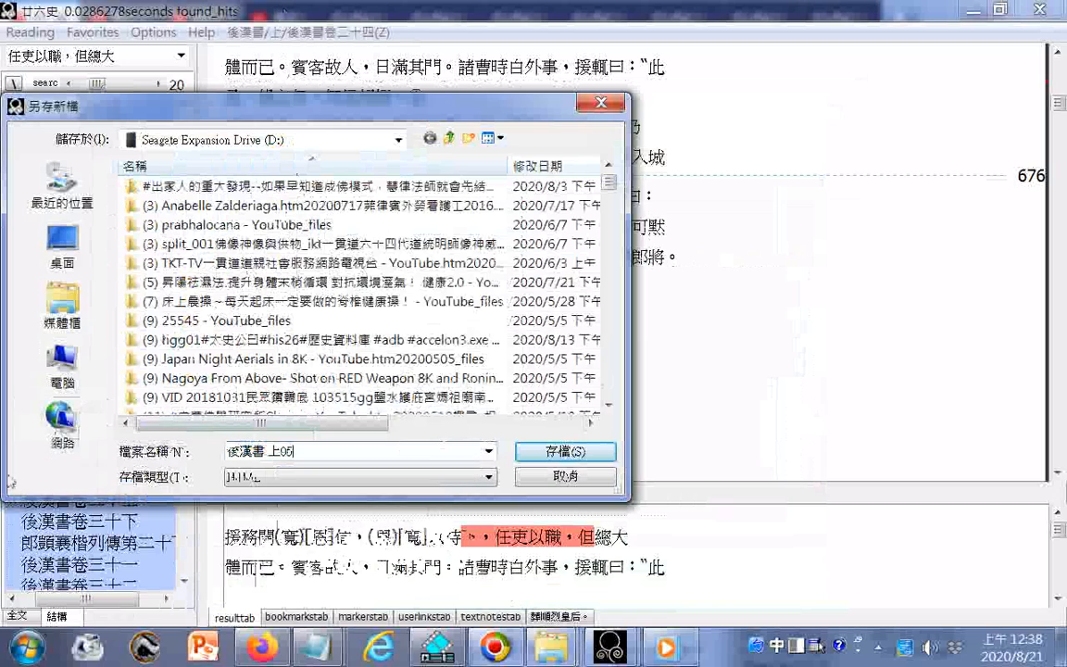
{"action": "key", "text": "Return"}
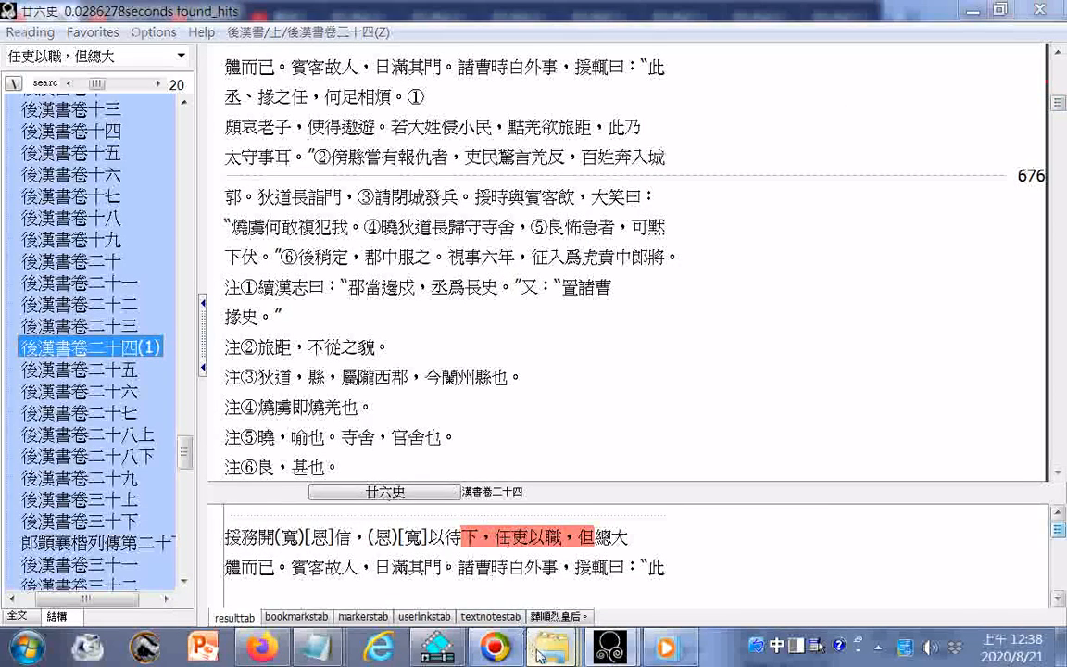
- Open 後漢書 上05.htm from the drive D: folder in Firefox and copy the phrase 縹，青白也。素， near its end
{"action": "mouse_move", "coordinate": [542, 652]}
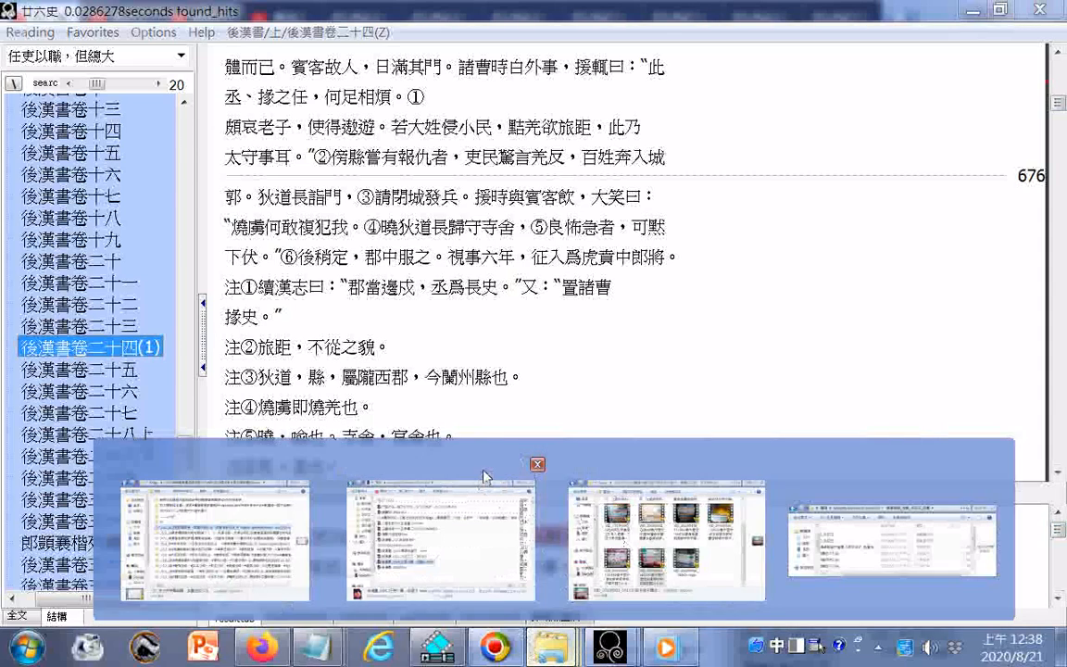
{"action": "left_click", "coordinate": [477, 484]}
{"action": "left_click", "coordinate": [304, 466]}
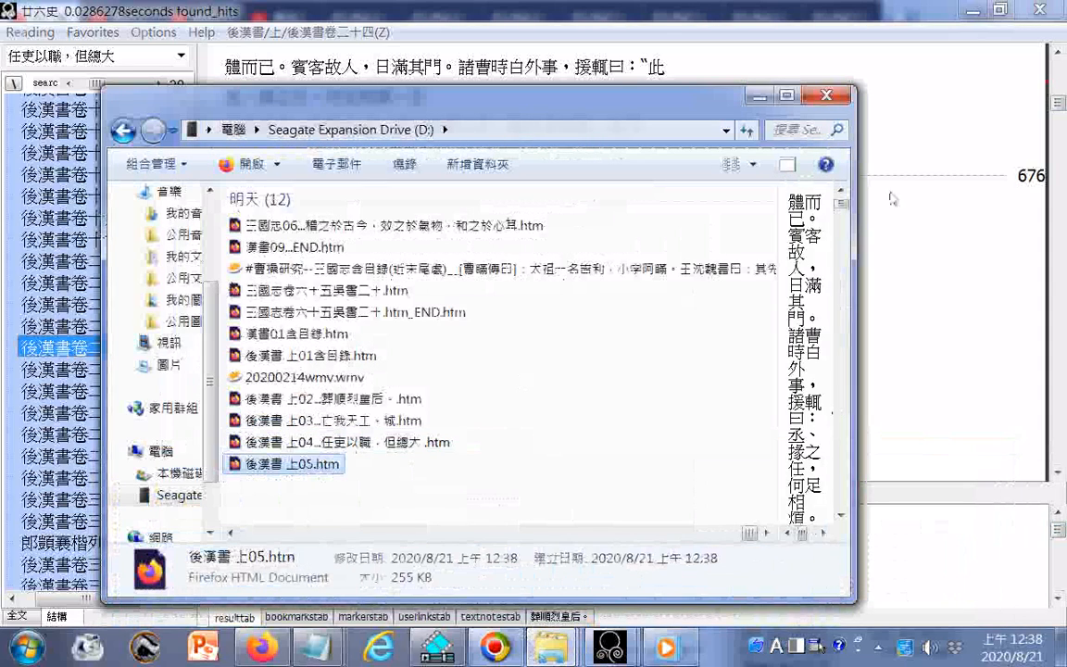
{"action": "key", "text": "Return"}
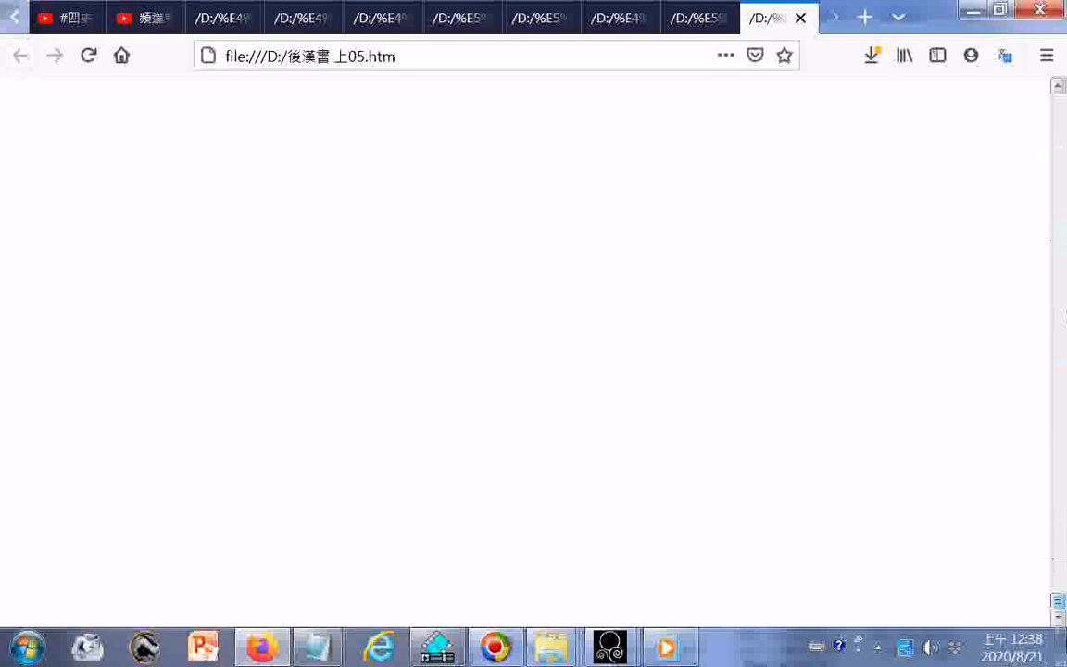
{"action": "left_click_drag", "start_coordinate": [725, 529], "coordinate": [833, 548]}
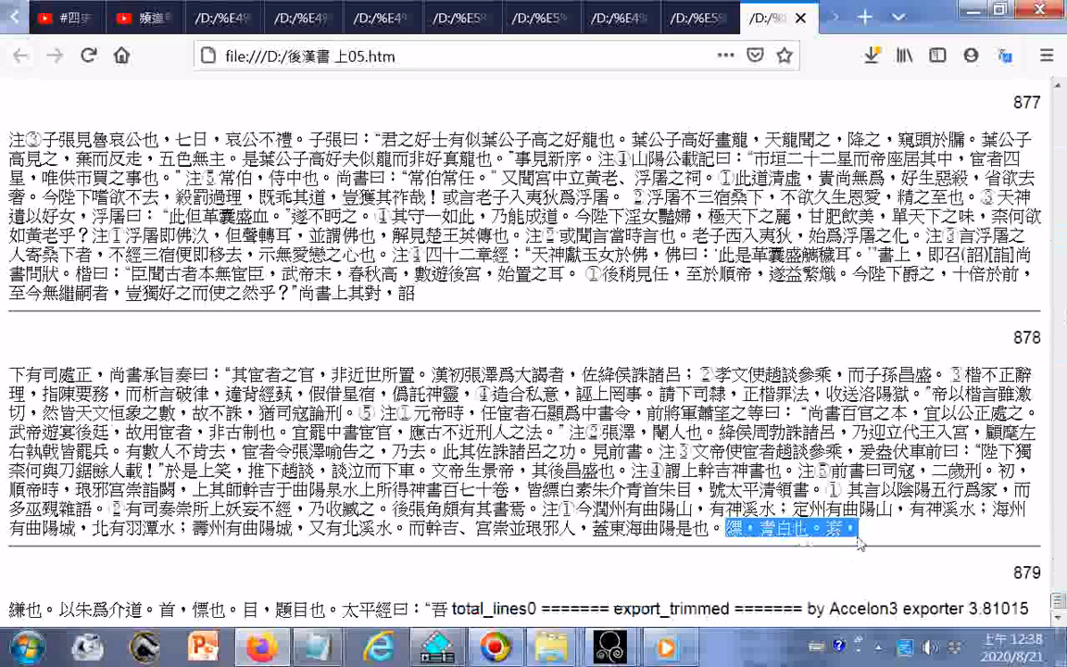
{"action": "right_click", "coordinate": [836, 531]}
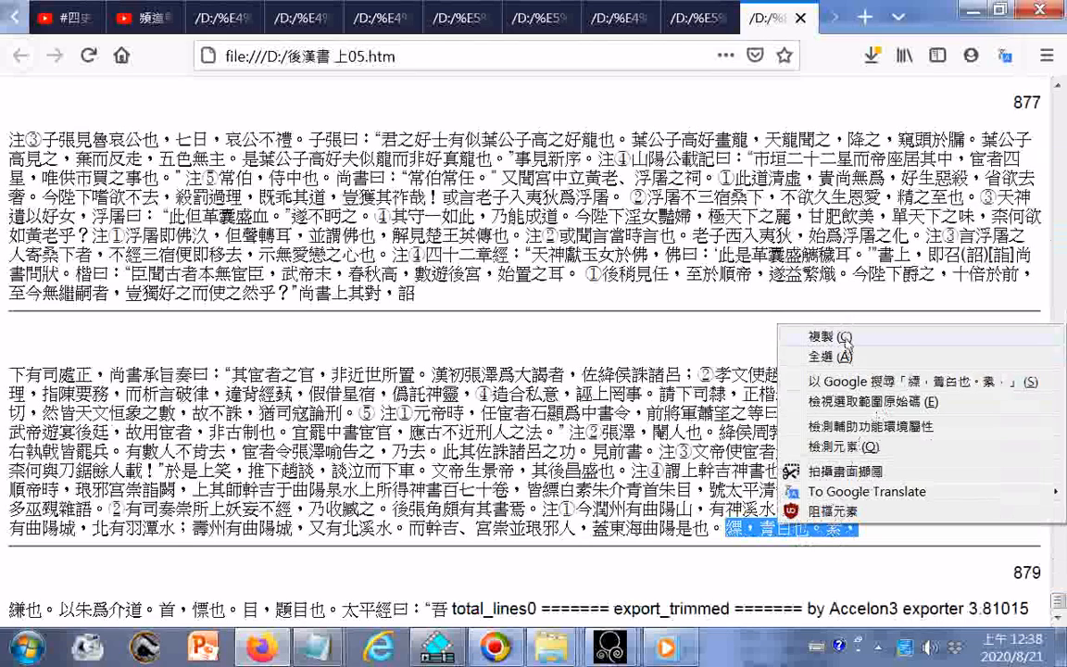
{"action": "left_click", "coordinate": [844, 339]}
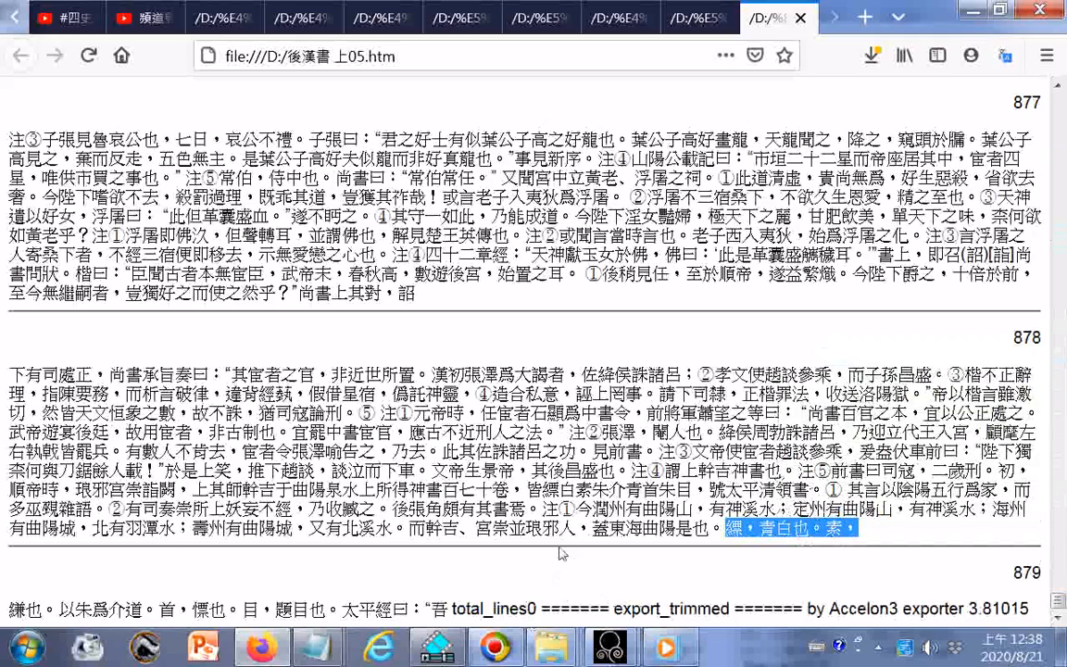
- Copy the closing phrase 太平經曰：“吾 from 後漢書 上05.htm and try searching the 廿六史 database for it
{"action": "left_click_drag", "start_coordinate": [448, 610], "coordinate": [343, 610]}
{"action": "right_click", "coordinate": [353, 611]}
{"action": "left_click", "coordinate": [415, 425]}
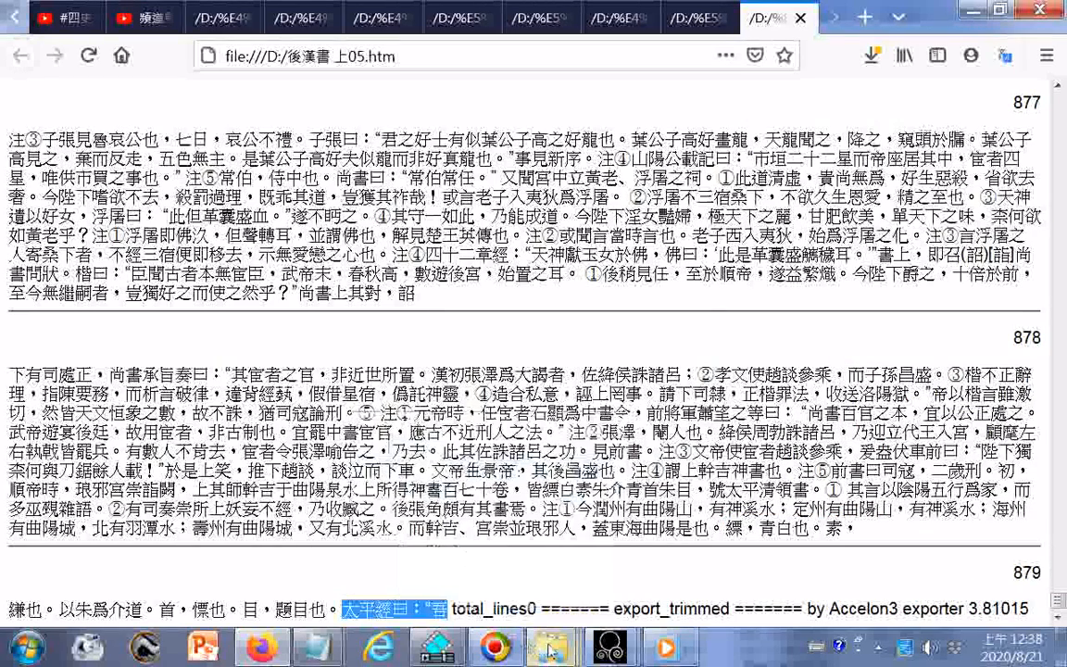
{"action": "left_click", "coordinate": [609, 646]}
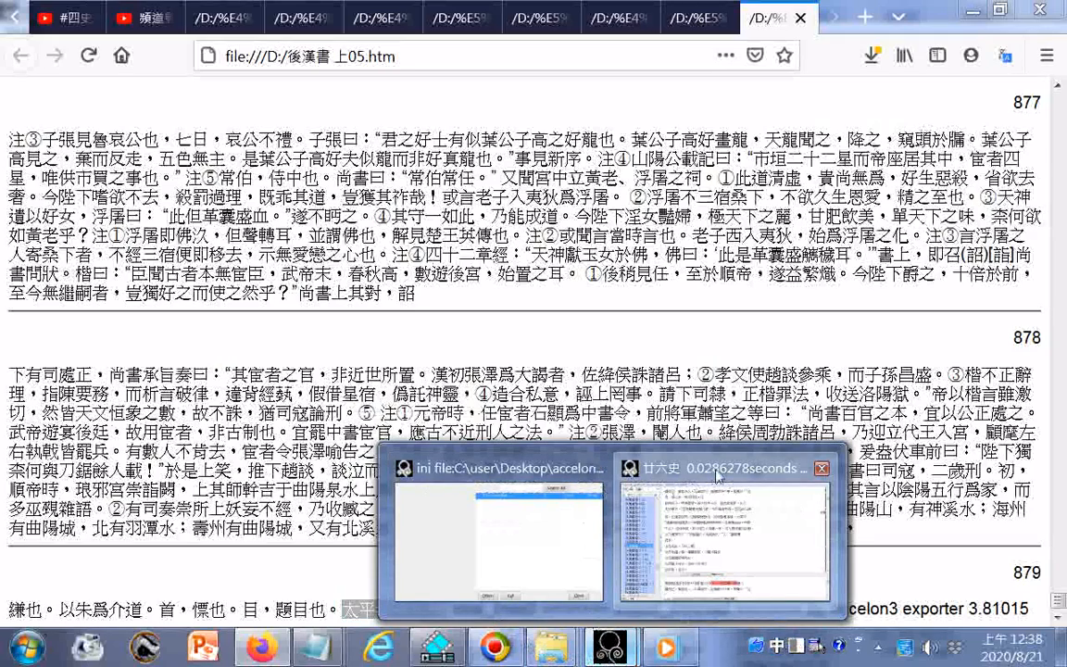
{"action": "left_click", "coordinate": [717, 475]}
{"action": "right_click", "coordinate": [70, 56]}
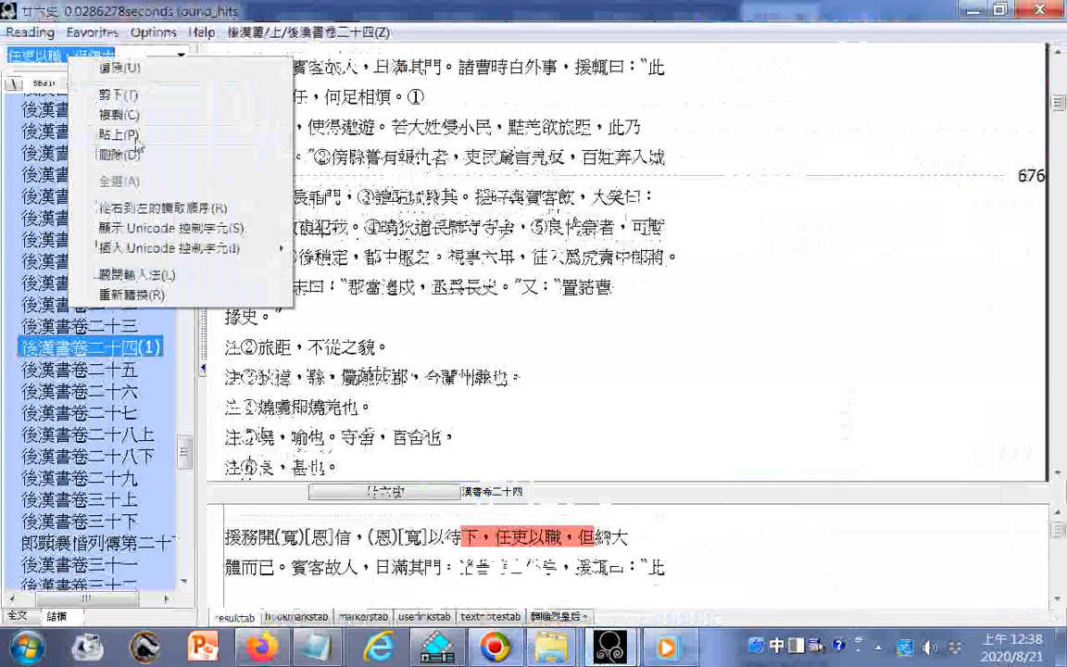
{"action": "left_click", "coordinate": [129, 135]}
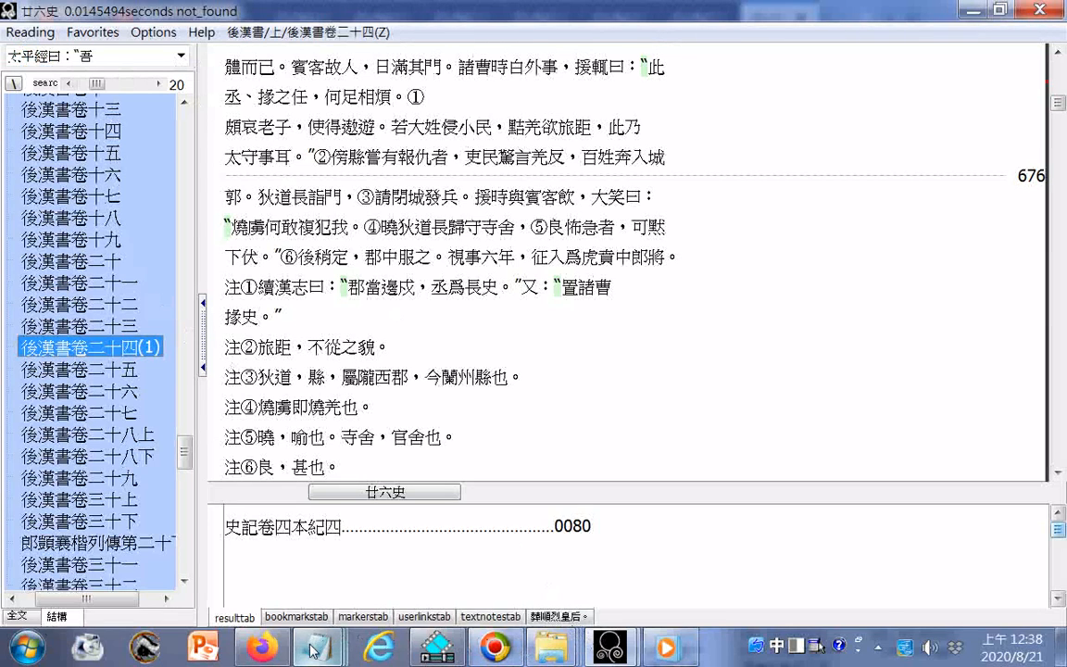
- Copy 首，慓也。目，題目也。太平經曰 from the exported page in Firefox, search the 廿六史 database for it, and open the matching passage
{"action": "mouse_move", "coordinate": [262, 648]}
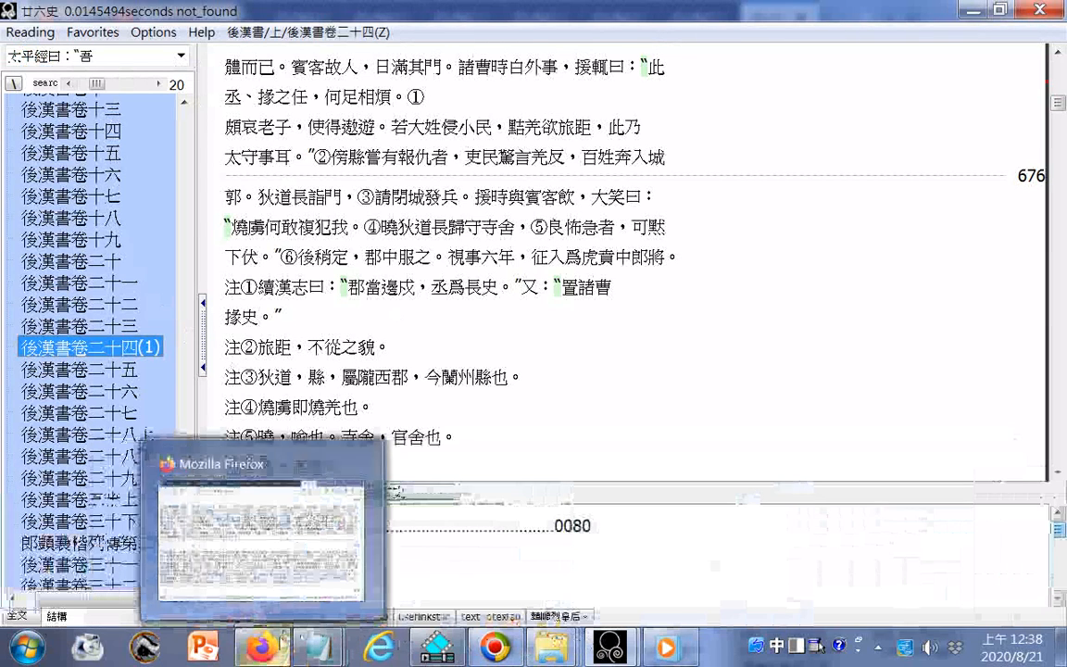
{"action": "left_click", "coordinate": [273, 558]}
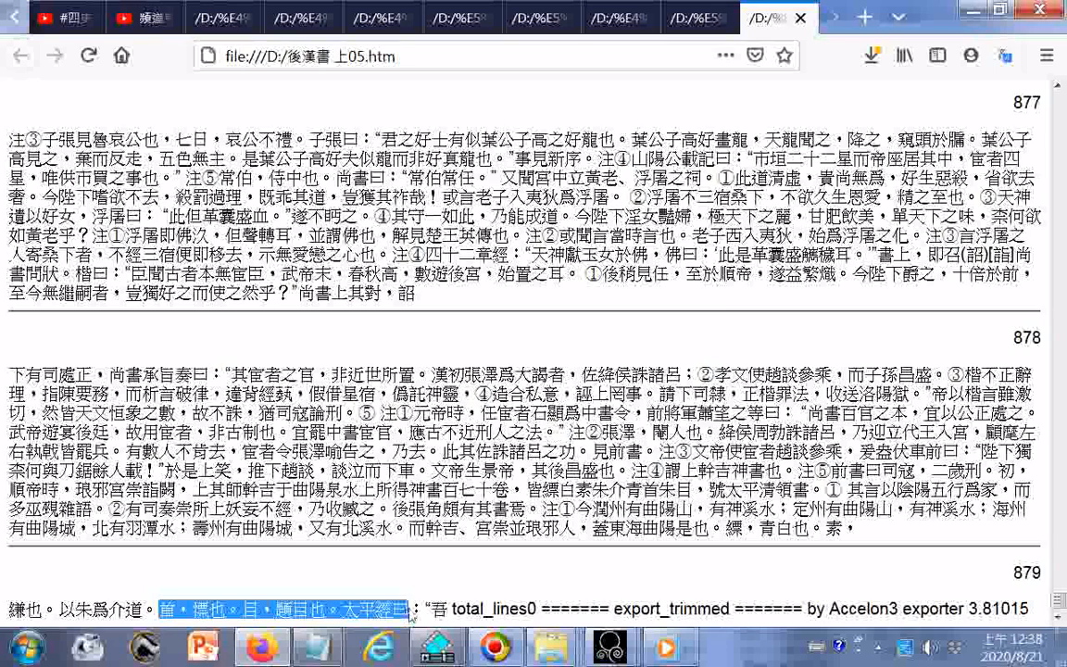
{"action": "right_click", "coordinate": [392, 414]}
{"action": "left_click", "coordinate": [454, 421]}
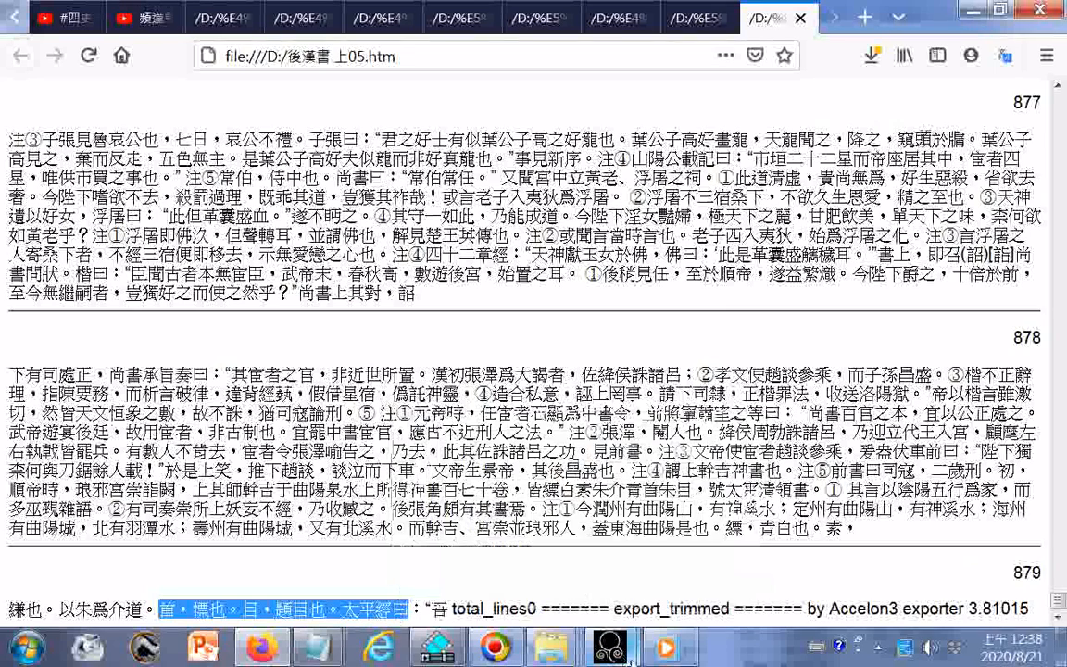
{"action": "mouse_move", "coordinate": [609, 648]}
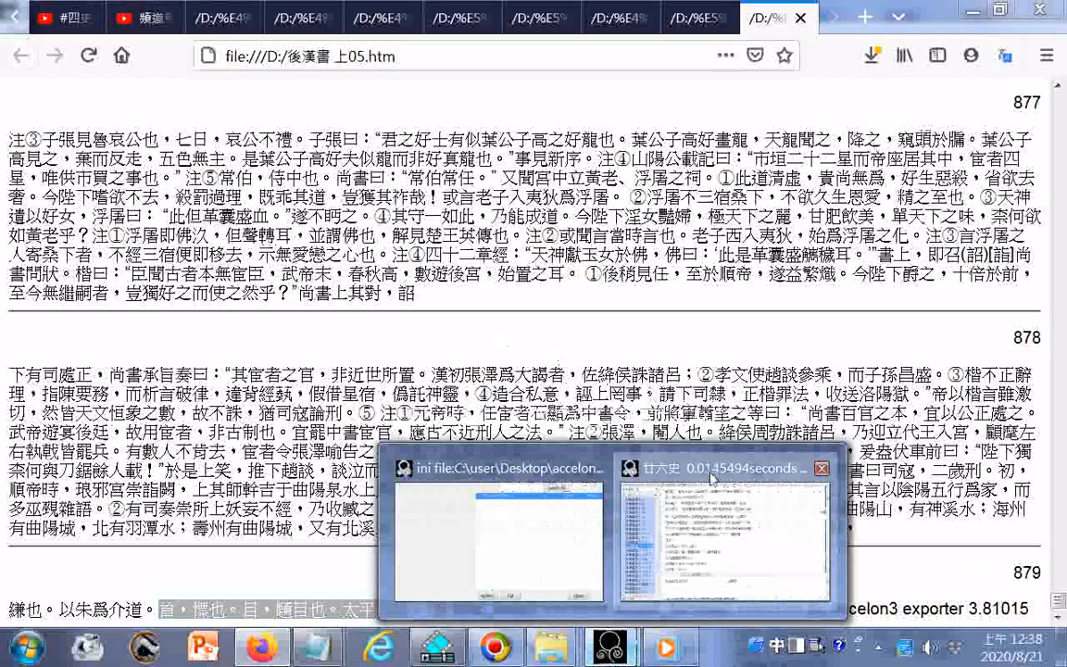
{"action": "left_click", "coordinate": [710, 476]}
{"action": "right_click", "coordinate": [72, 54]}
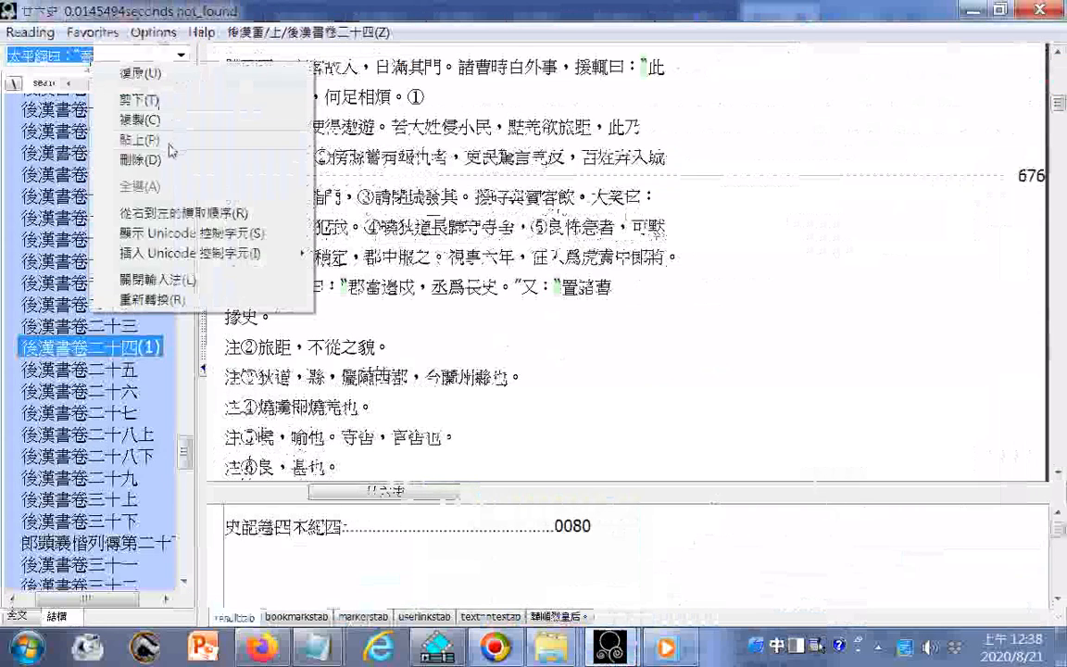
{"action": "left_click", "coordinate": [156, 139]}
{"action": "double_click", "coordinate": [466, 542]}
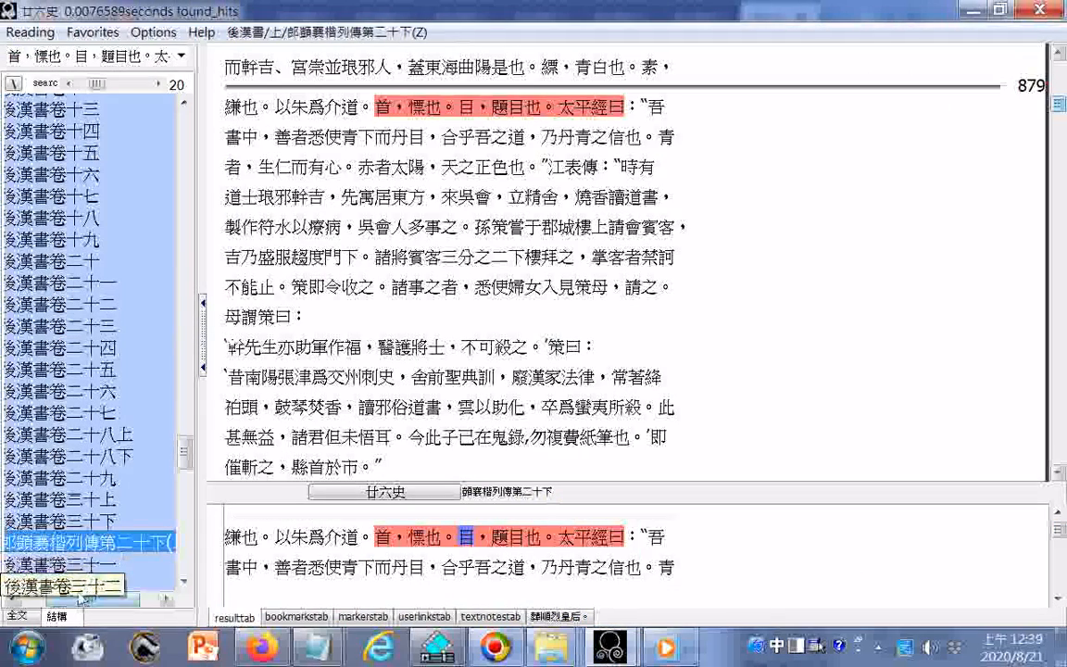
- Position the text to begin at the line 書中，善者悉使青下而丹目 and start an HTML export from there
{"action": "left_click_drag", "start_coordinate": [83, 598], "coordinate": [66, 597]}
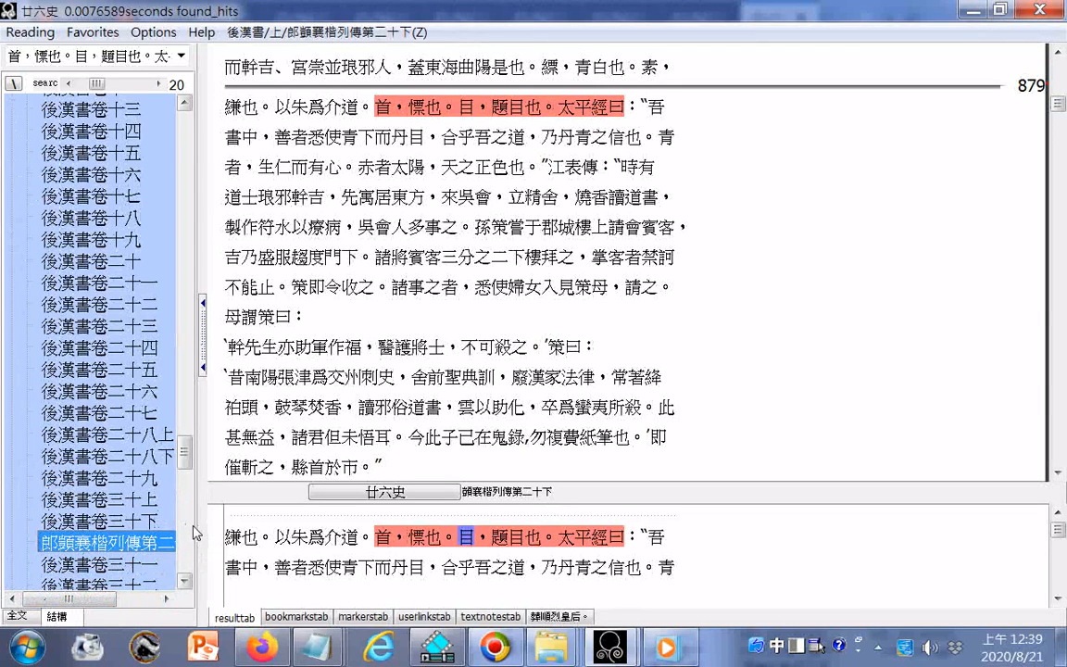
{"action": "scroll", "coordinate": [186, 520], "scroll_direction": "down", "scroll_amount": 8}
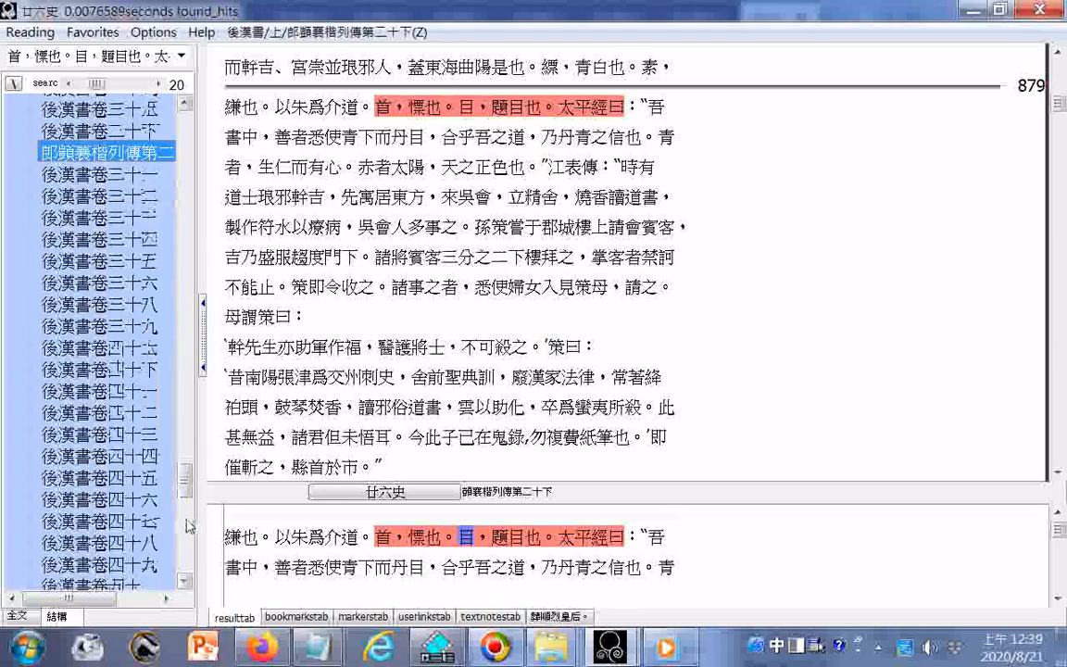
{"action": "scroll", "coordinate": [186, 520], "scroll_direction": "up", "scroll_amount": 2}
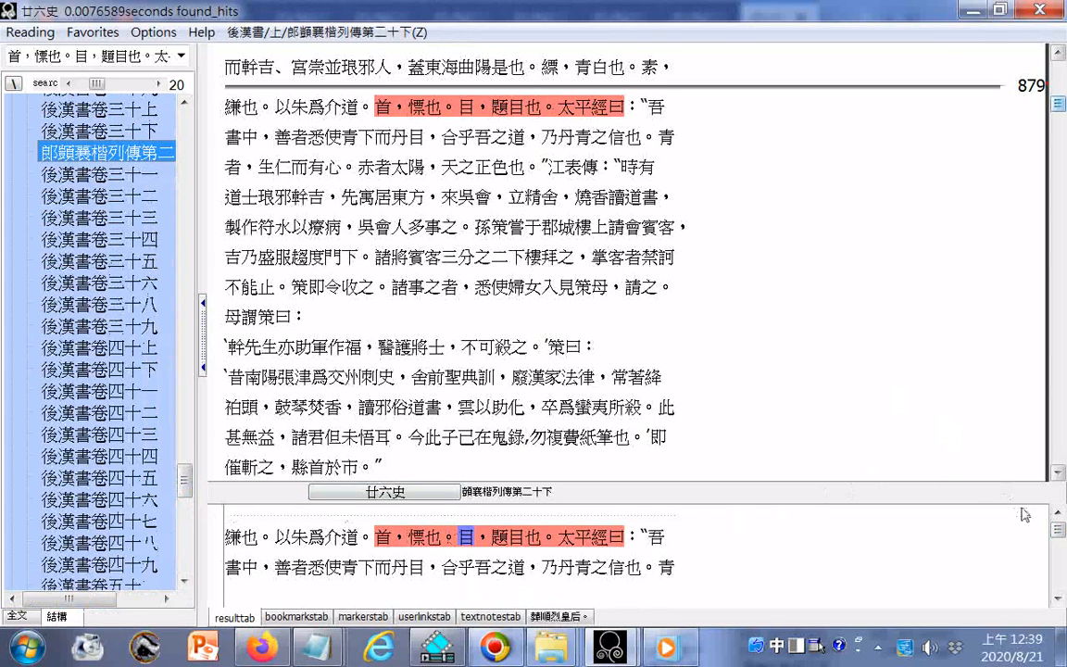
{"action": "left_click", "coordinate": [1058, 474]}
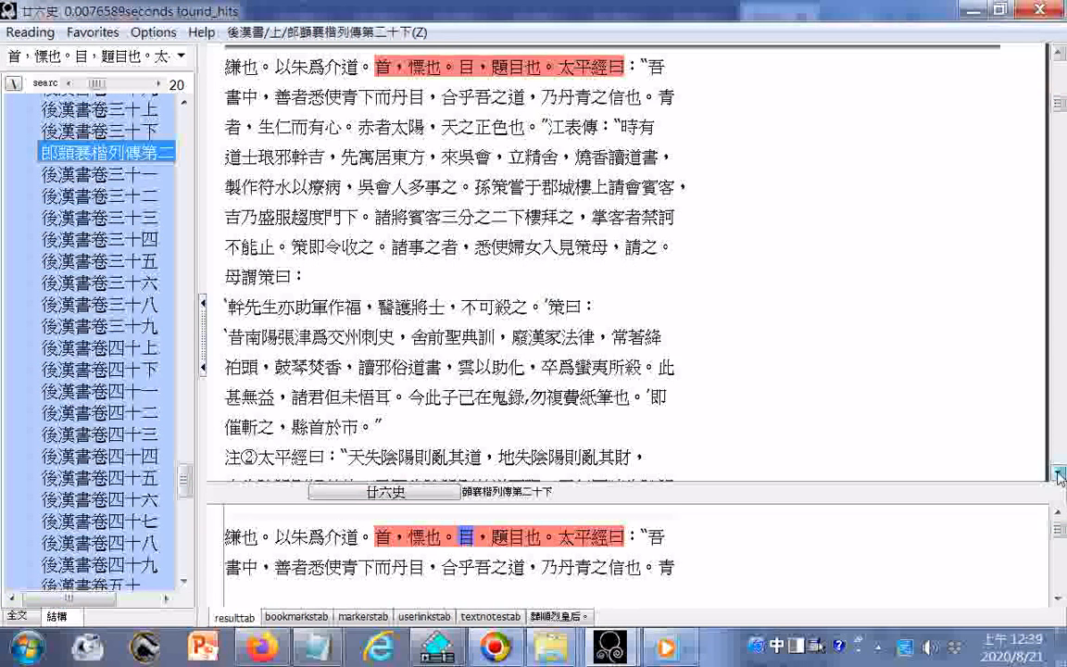
{"action": "left_click", "coordinate": [1058, 473]}
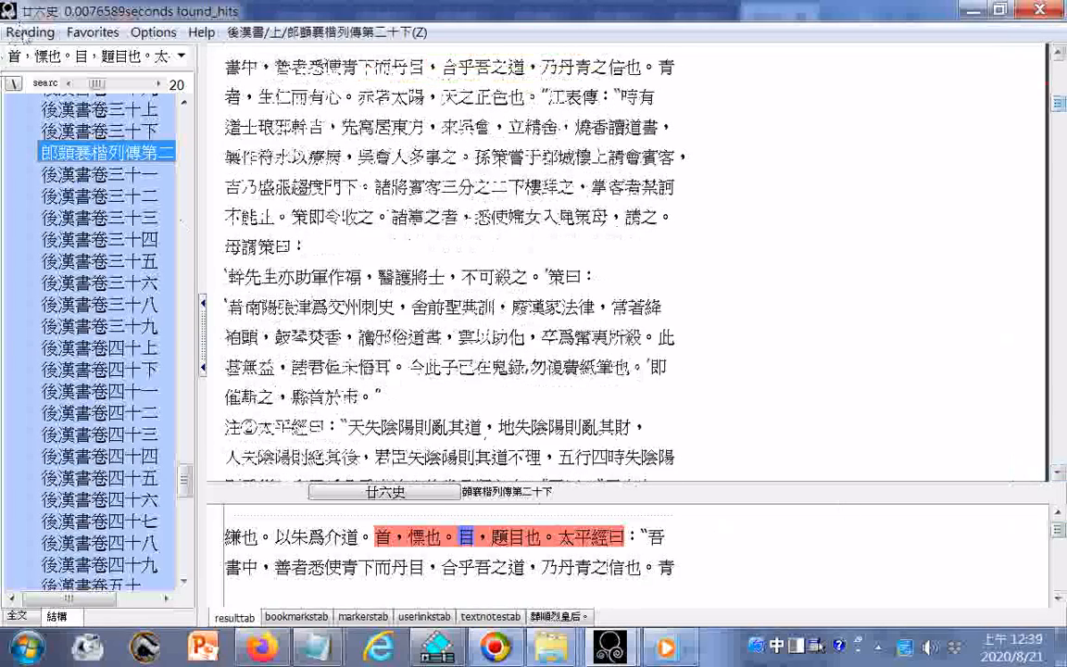
{"action": "left_click", "coordinate": [28, 33]}
{"action": "left_click", "coordinate": [48, 197]}
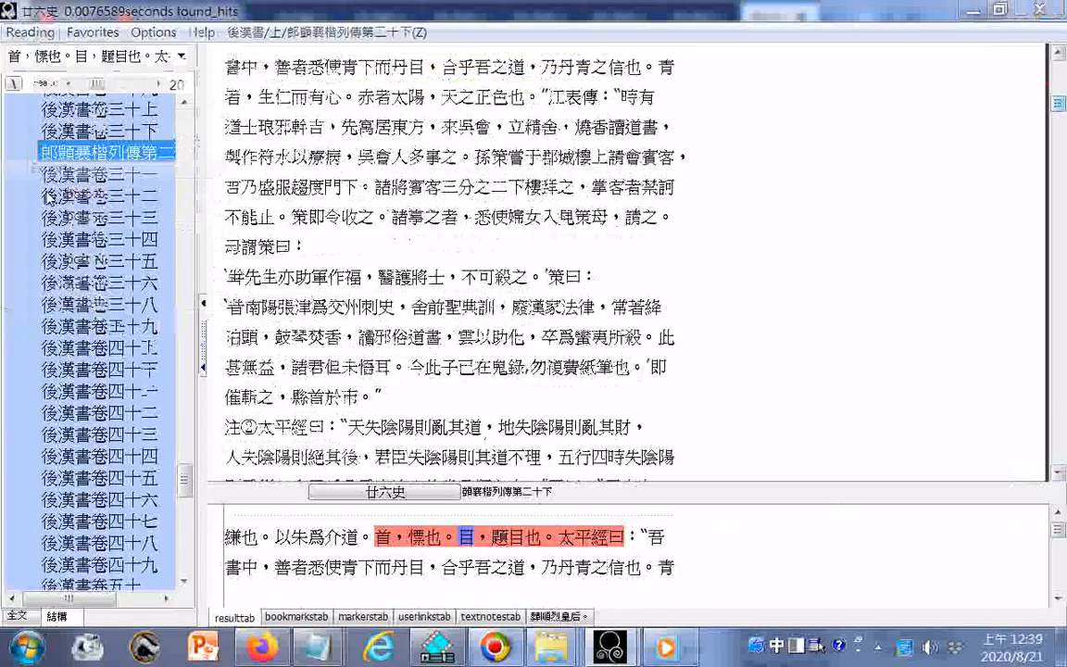
- In the drive D: folder, rename 後漢書 上05.htm as 後漢書 上05...首，慓也。目，題目也。太平經曰.htm
{"action": "right_click", "coordinate": [552, 646]}
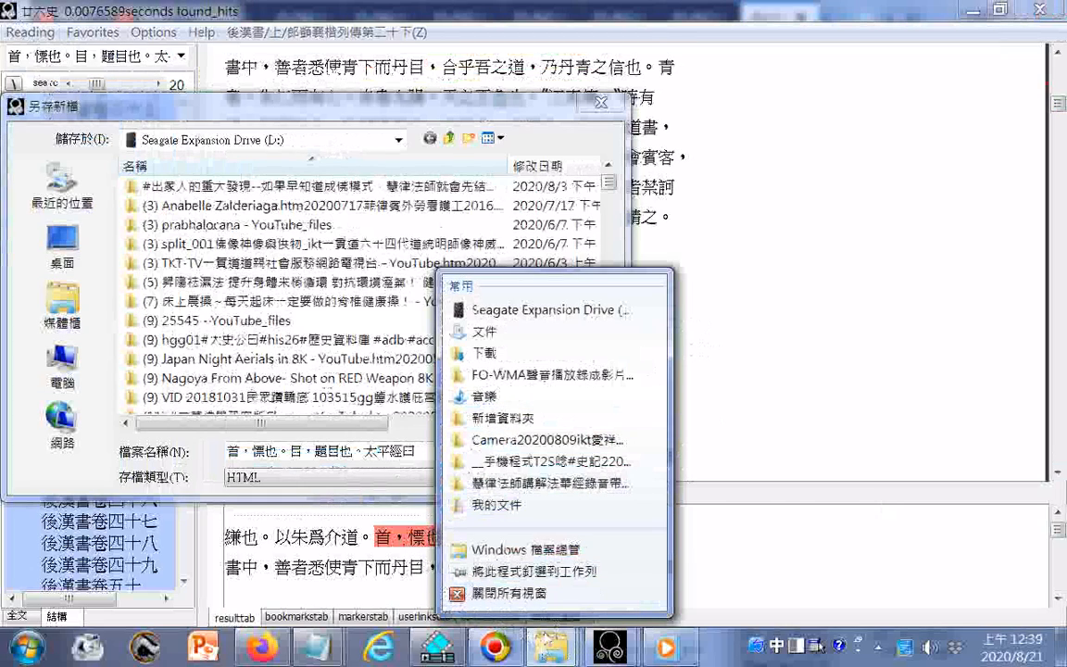
{"action": "left_click", "coordinate": [551, 309]}
{"action": "left_click", "coordinate": [296, 463]}
{"action": "left_click", "coordinate": [311, 467]}
{"action": "right_click", "coordinate": [311, 467]}
{"action": "left_click", "coordinate": [366, 283]}
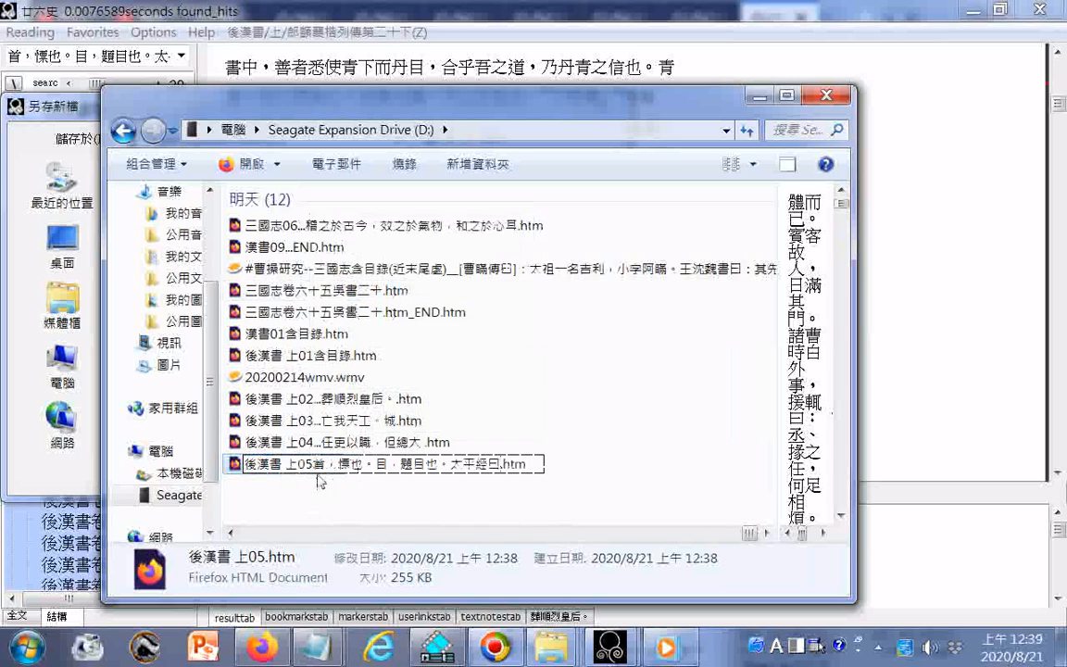
{"action": "type", "text": "..."}
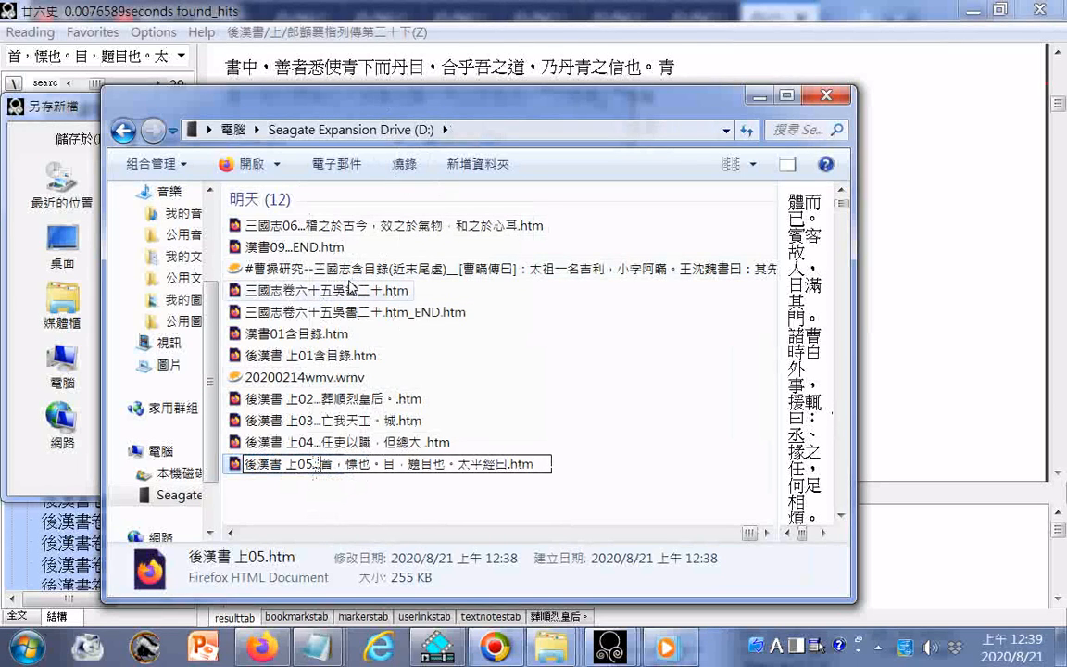
- Copy the last characters ：“吾 from the exported page in Firefox and append them to the 後漢書 上05 file name
{"action": "left_click", "coordinate": [269, 648]}
{"action": "right_click", "coordinate": [446, 607]}
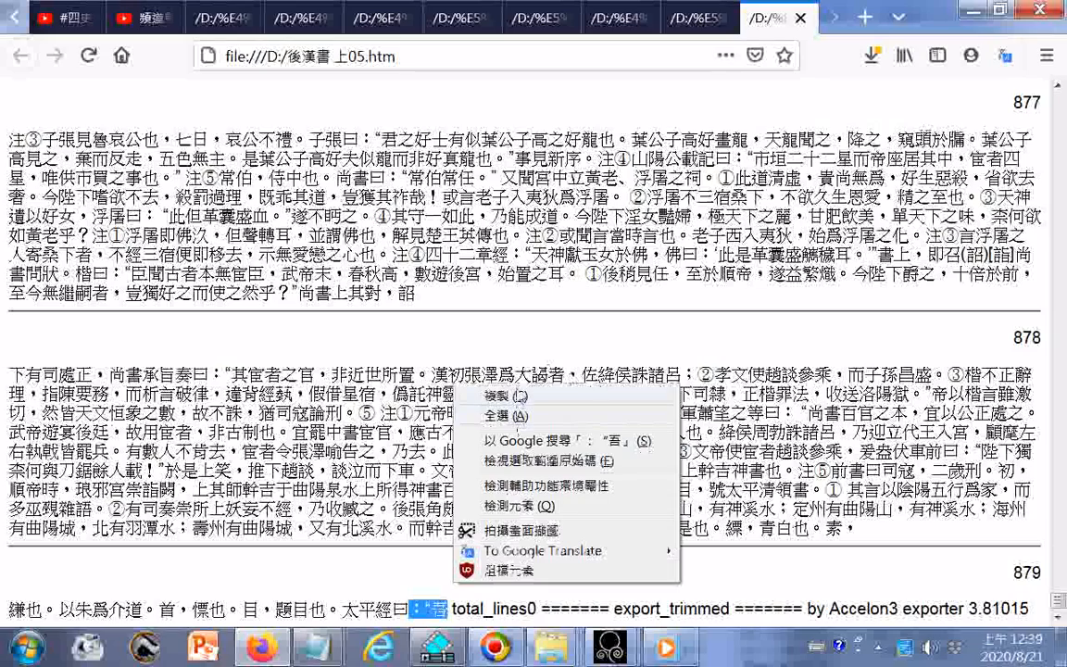
{"action": "left_click", "coordinate": [517, 398]}
{"action": "mouse_move", "coordinate": [551, 649]}
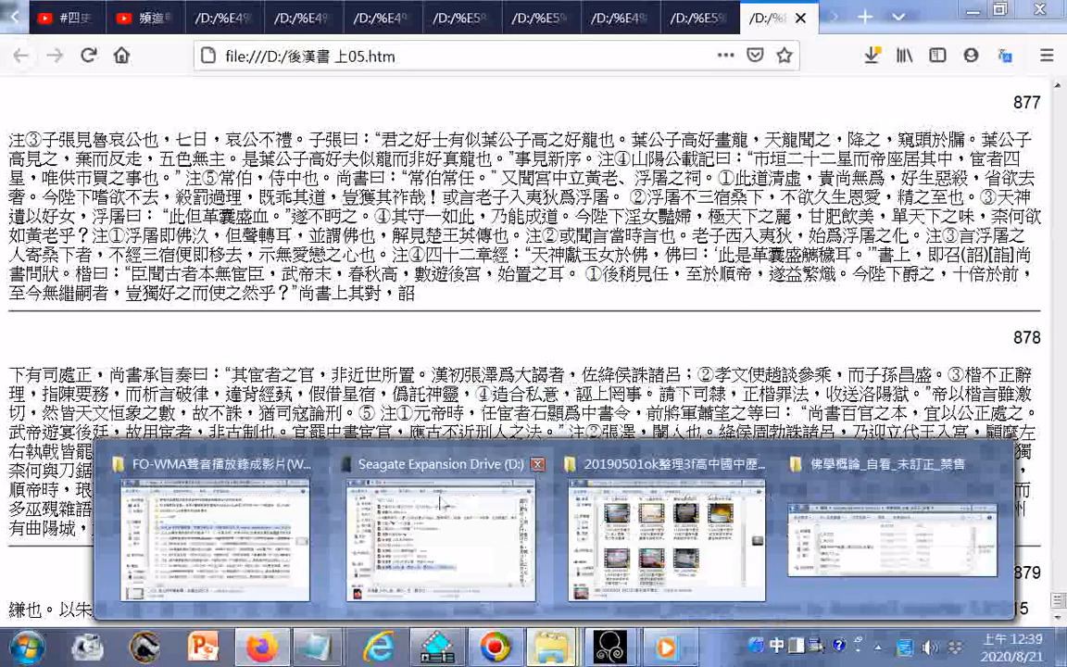
{"action": "left_click", "coordinate": [454, 486]}
{"action": "key", "text": "F2"}
{"action": "right_click", "coordinate": [504, 463]}
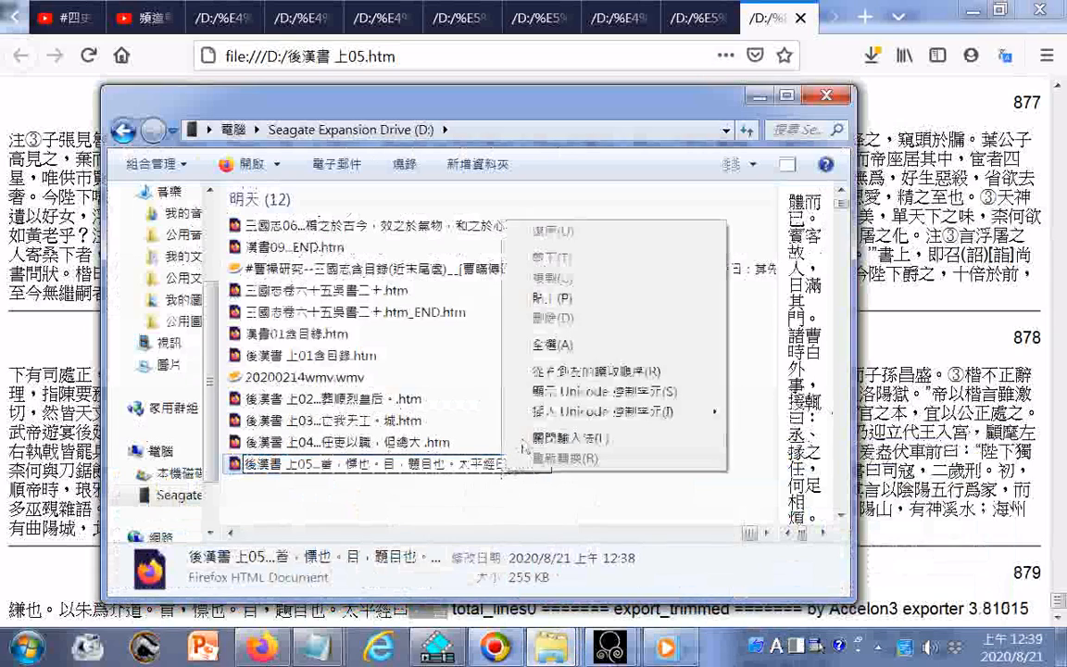
{"action": "left_click", "coordinate": [553, 299]}
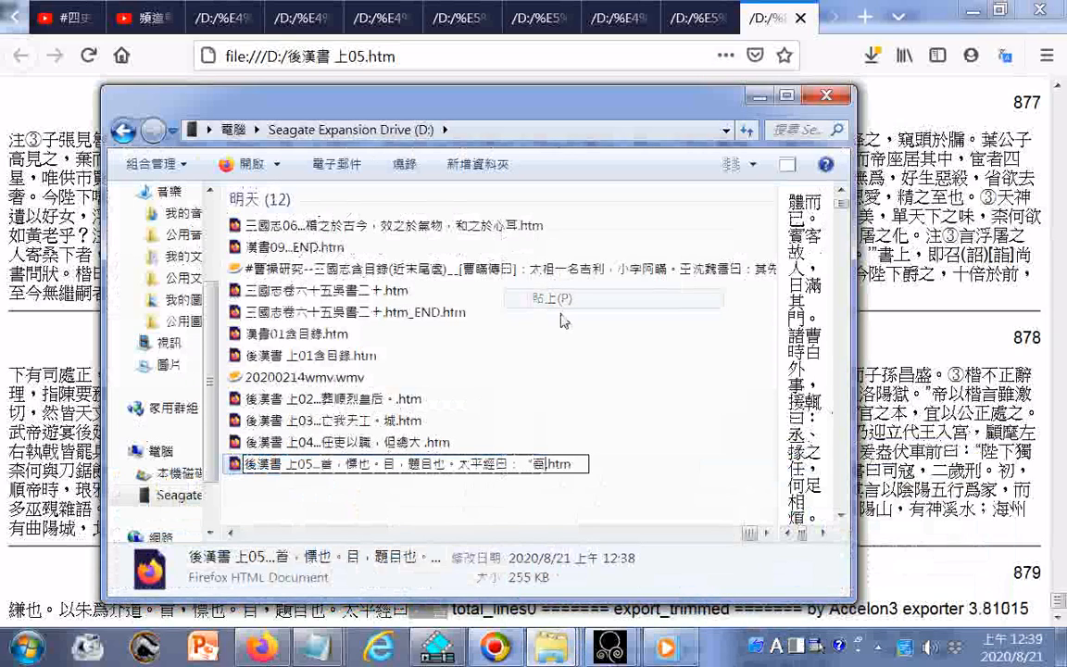
{"action": "left_click", "coordinate": [564, 320]}
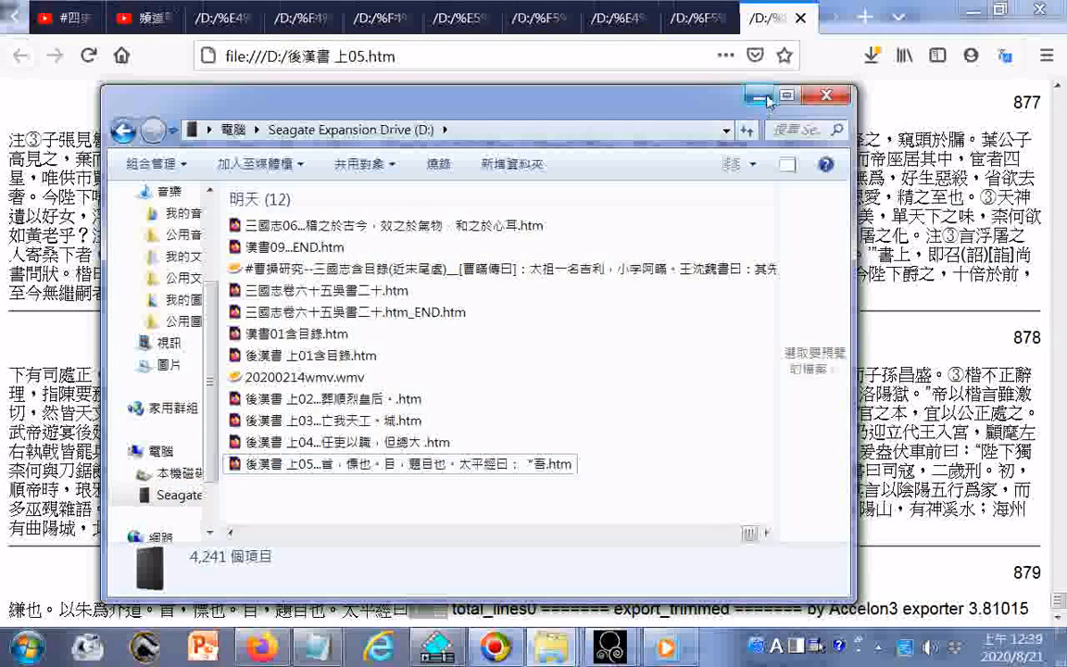
- Copy the name prefix 後漢書 上0 from the 後漢書 上05 file in the drive D: folder
{"action": "left_click", "coordinate": [305, 465]}
{"action": "left_click", "coordinate": [305, 468]}
{"action": "left_click_drag", "start_coordinate": [306, 466], "coordinate": [236, 466]}
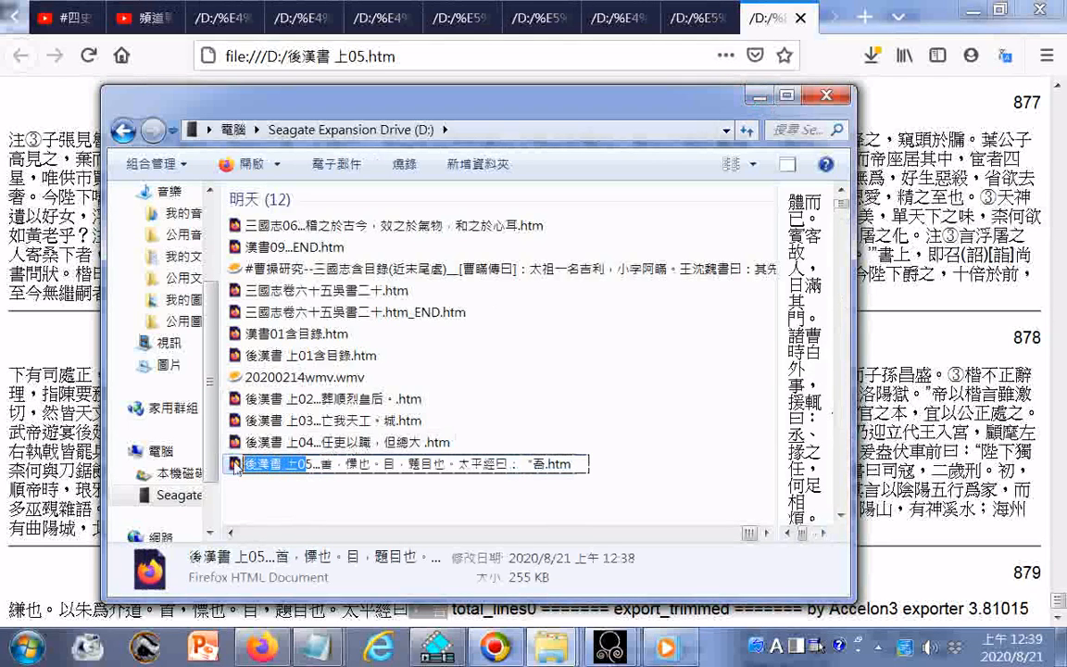
{"action": "right_click", "coordinate": [260, 476]}
{"action": "left_click", "coordinate": [287, 271]}
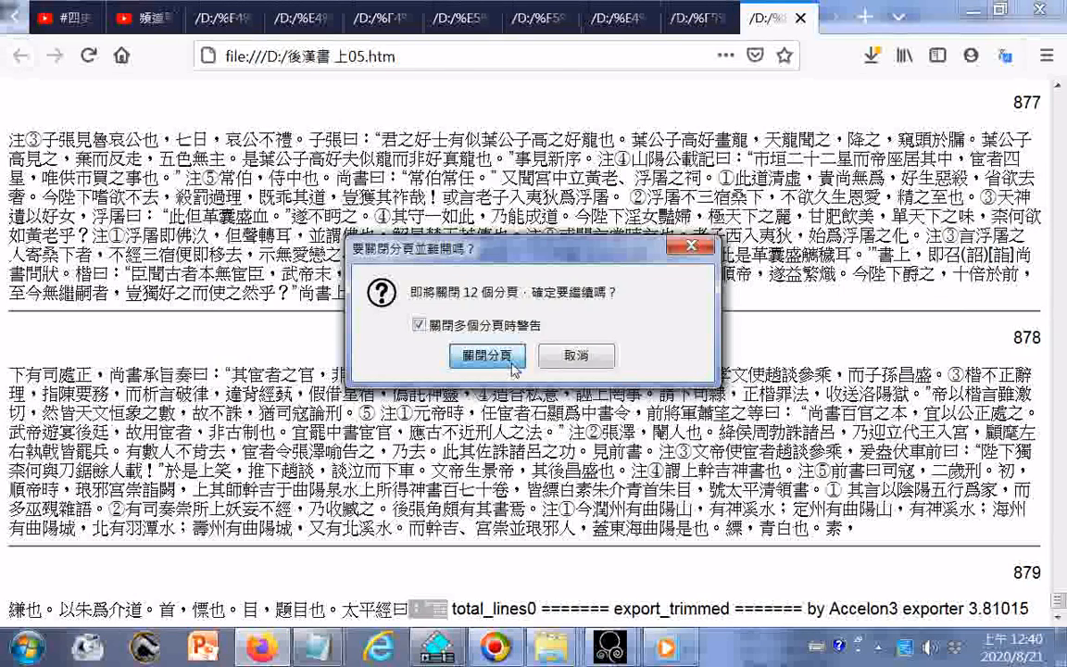
{"action": "left_click", "coordinate": [513, 368]}
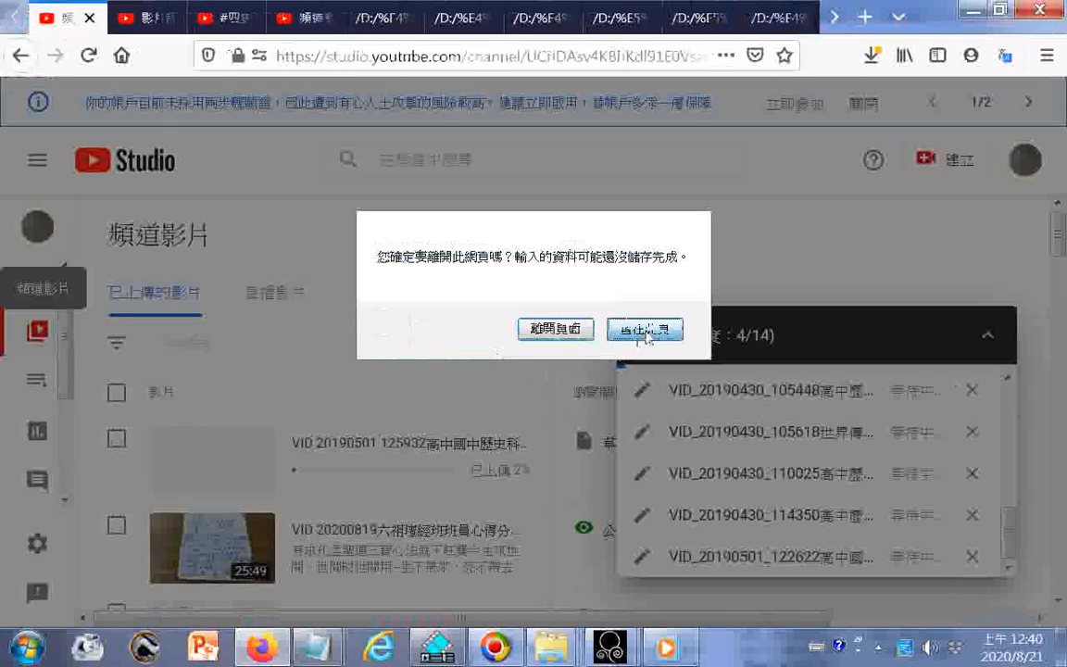
{"action": "left_click", "coordinate": [640, 331]}
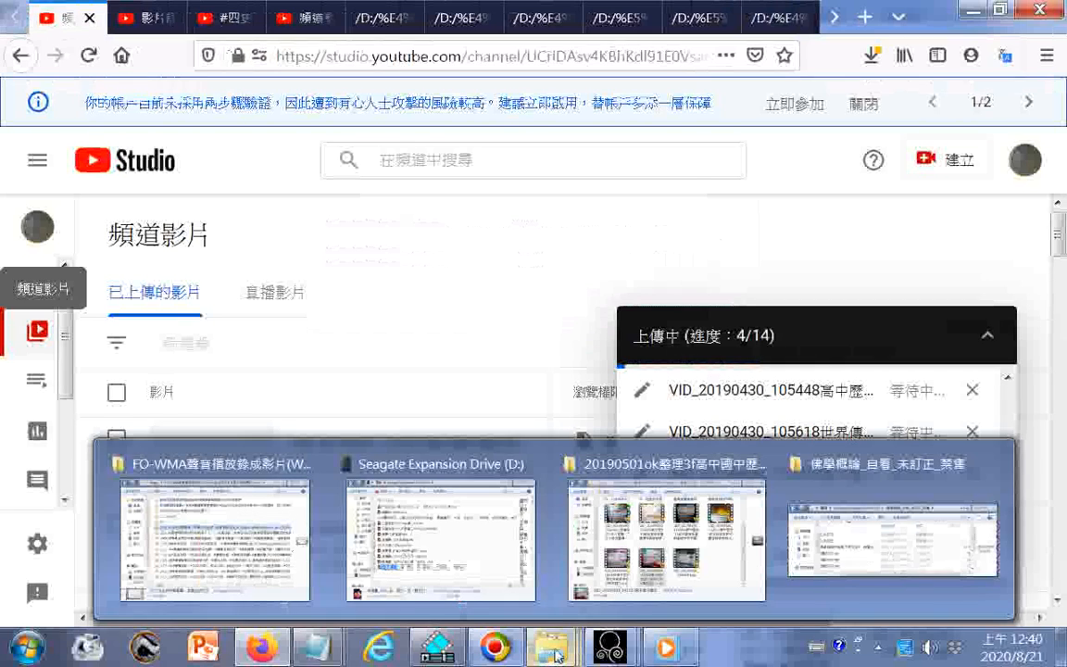
{"action": "mouse_move", "coordinate": [626, 648]}
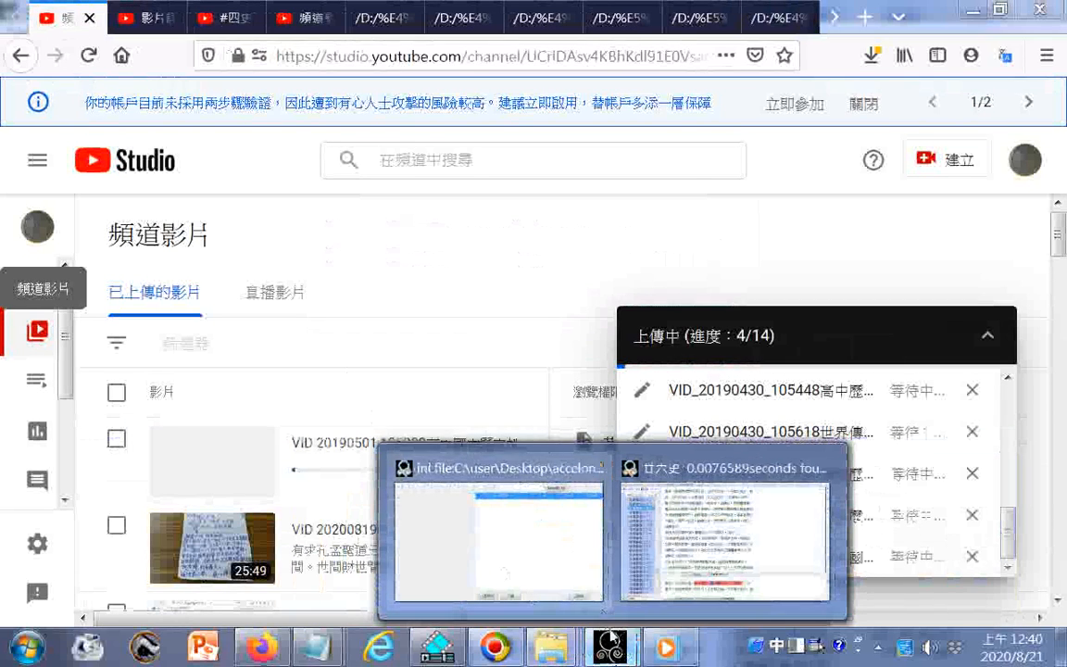
{"action": "left_click", "coordinate": [728, 466]}
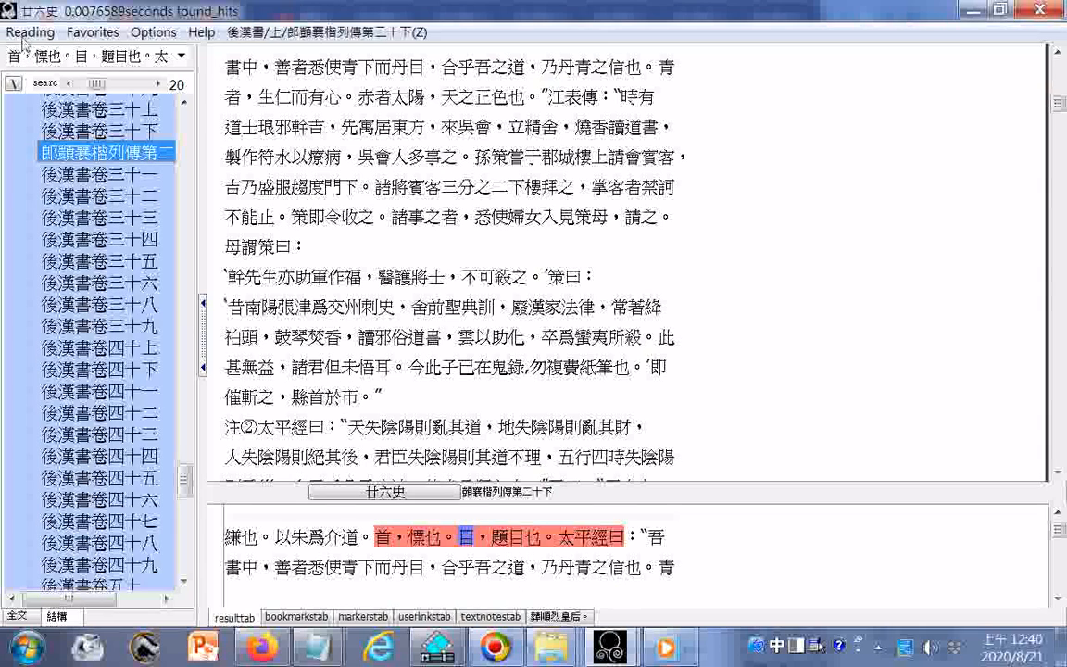
{"action": "mouse_move", "coordinate": [550, 646]}
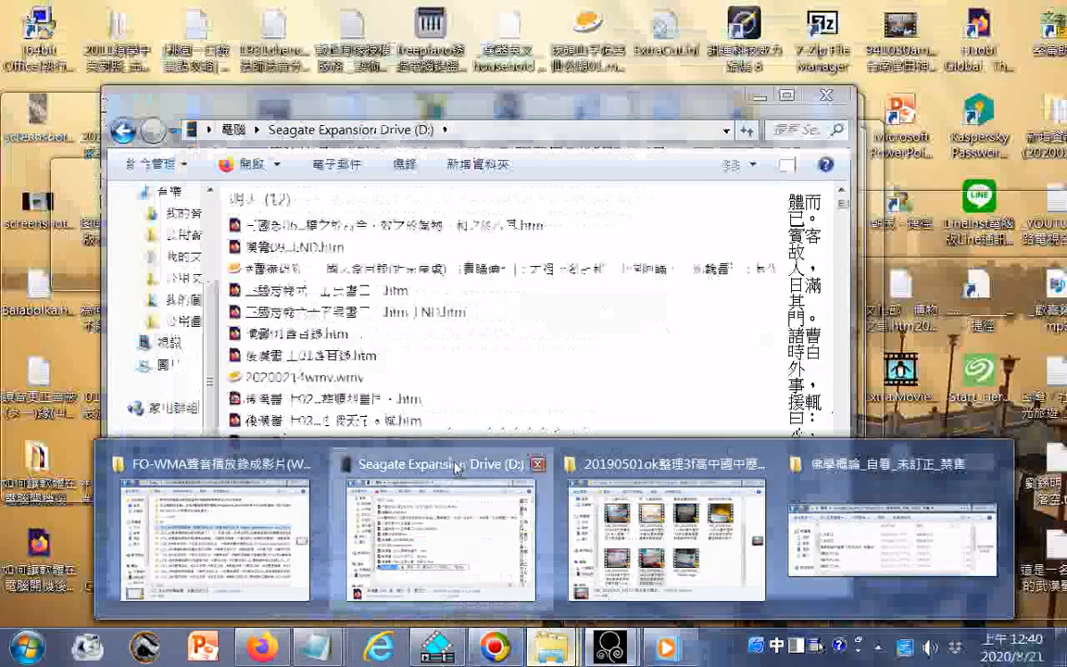
{"action": "left_click", "coordinate": [455, 468]}
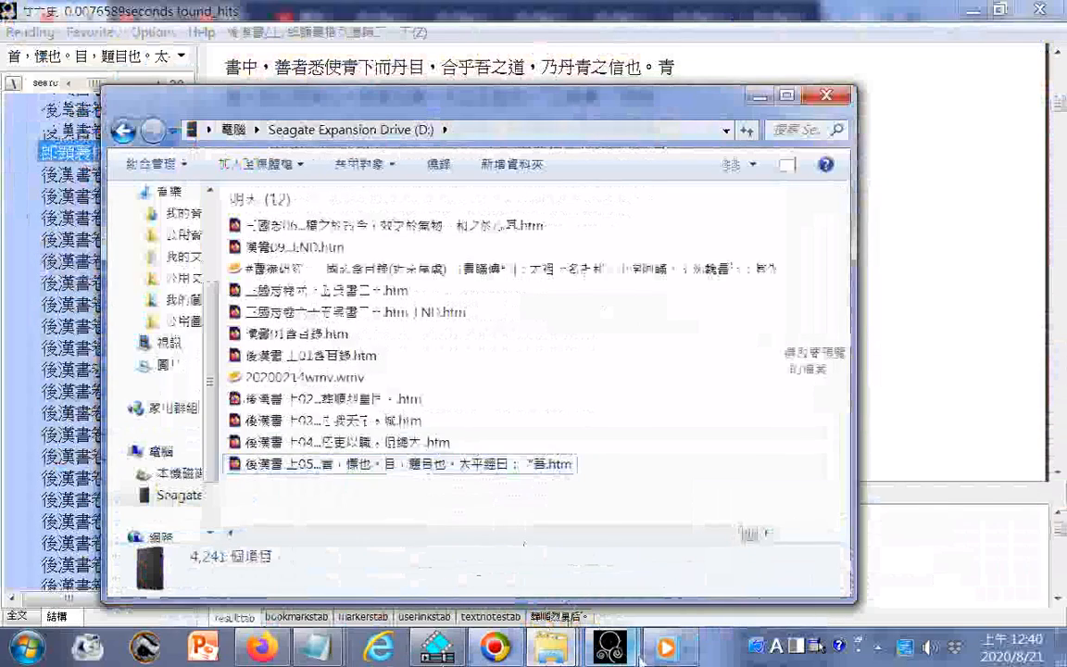
{"action": "mouse_move", "coordinate": [621, 658]}
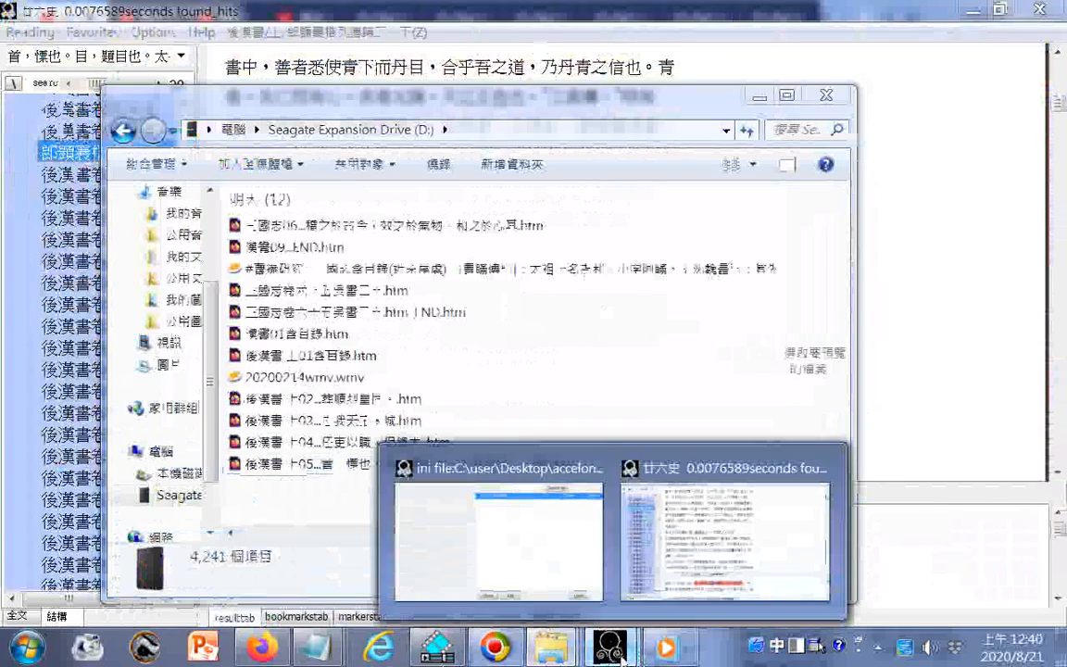
{"action": "left_click", "coordinate": [720, 493]}
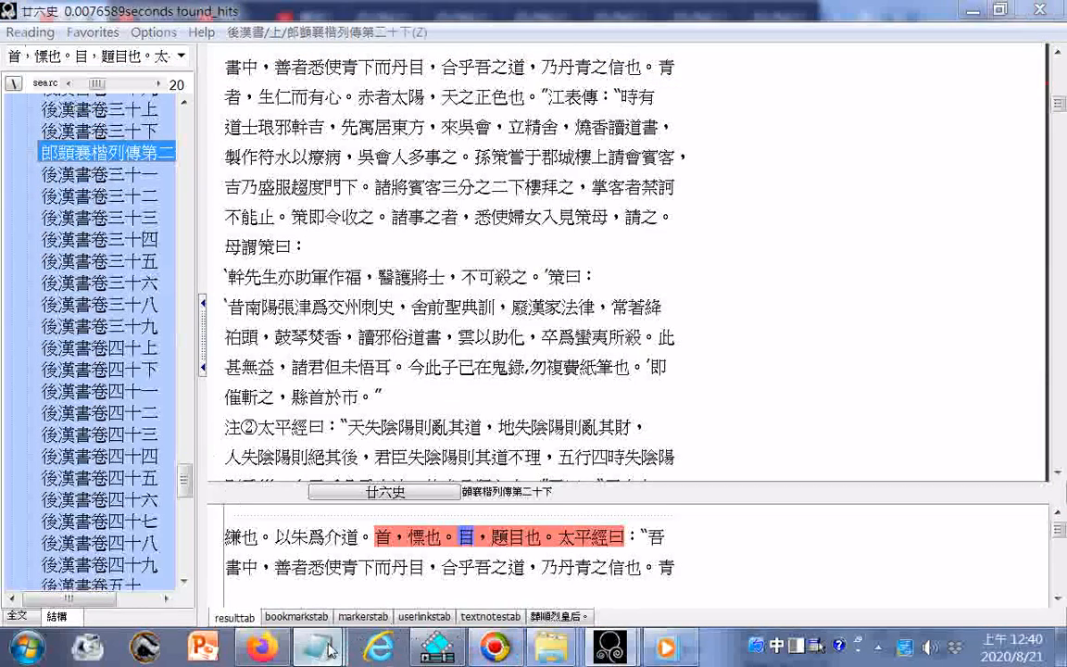
{"action": "mouse_move", "coordinate": [317, 647]}
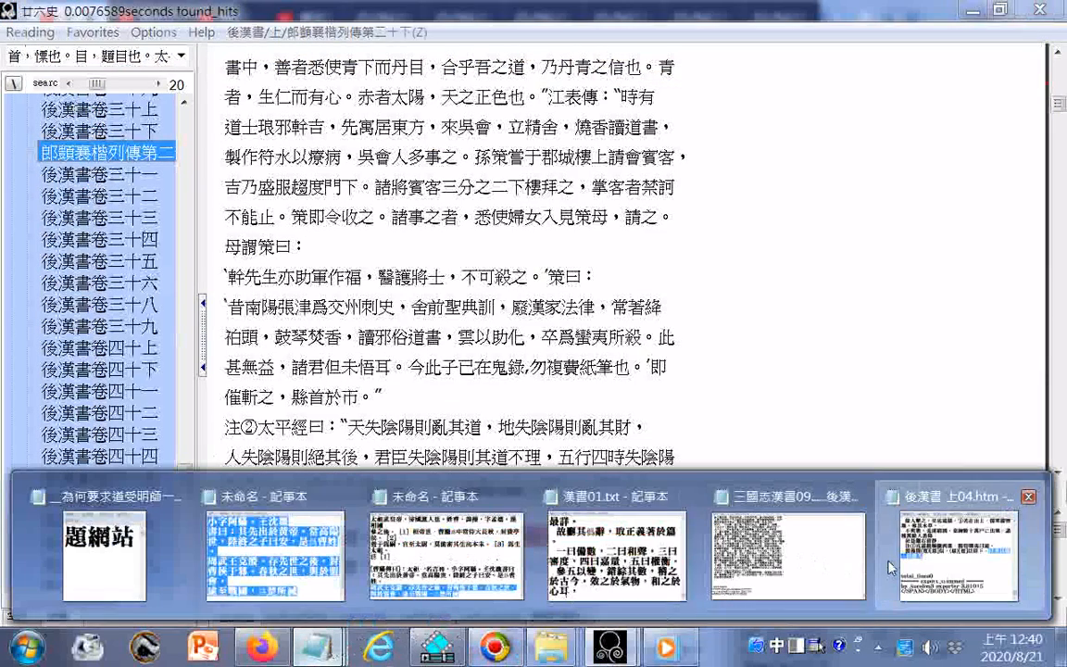
{"action": "left_click", "coordinate": [889, 566]}
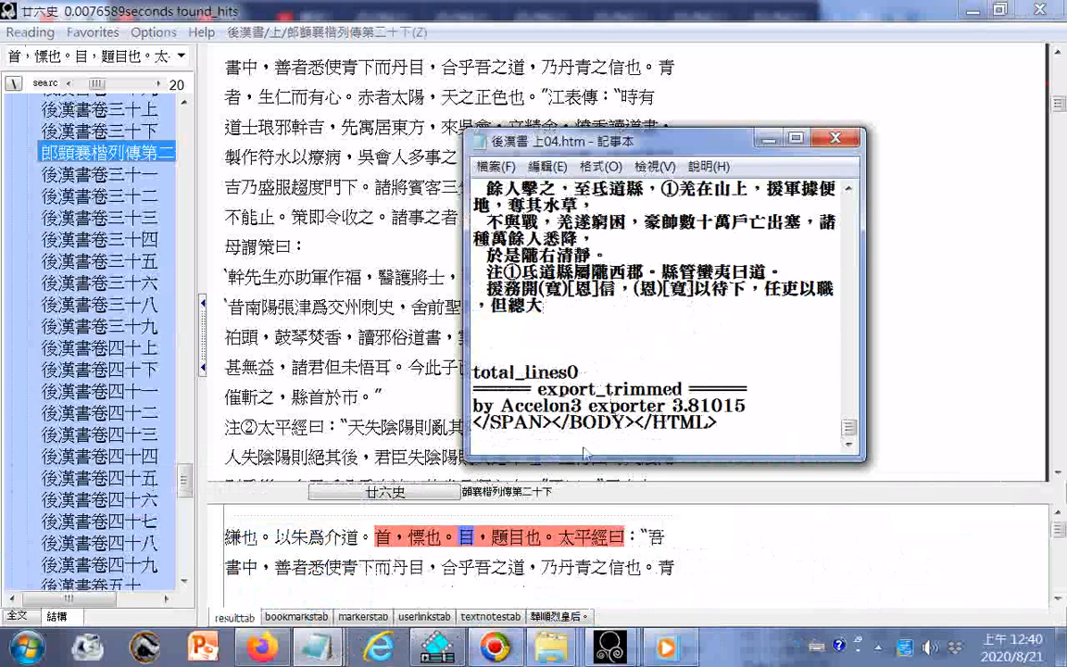
{"action": "left_click", "coordinate": [503, 544]}
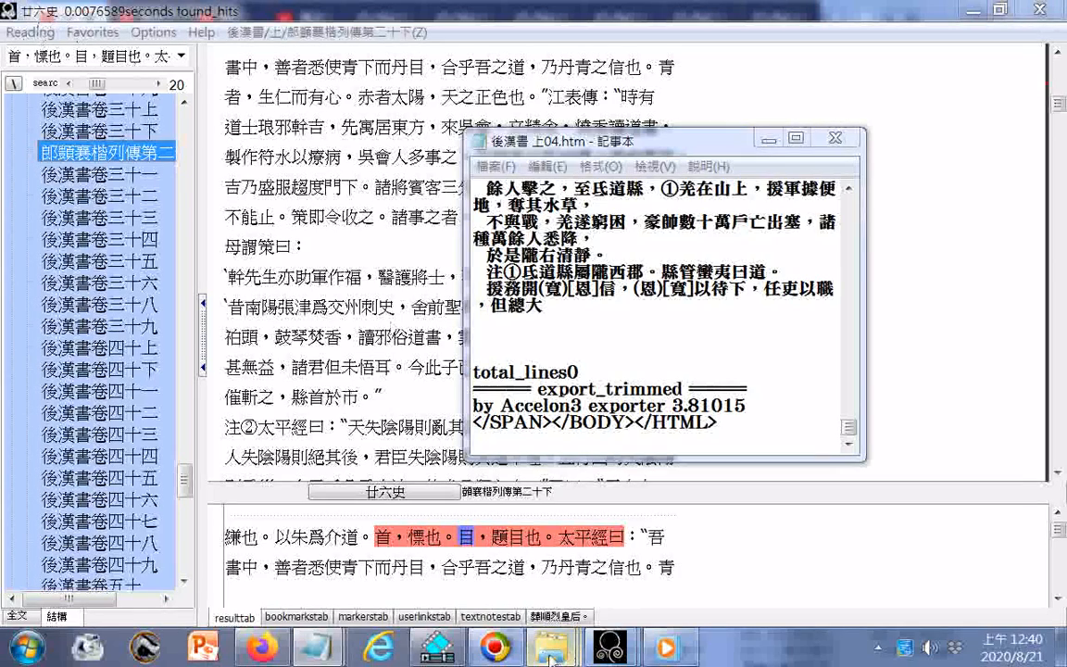
{"action": "mouse_move", "coordinate": [552, 644]}
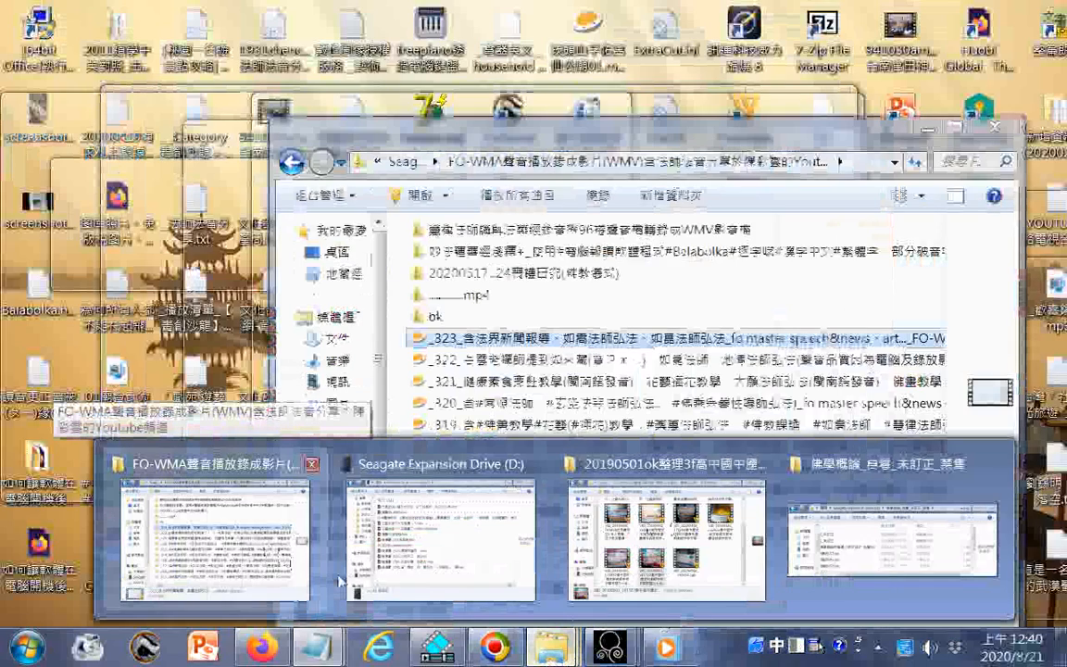
{"action": "left_click", "coordinate": [266, 647]}
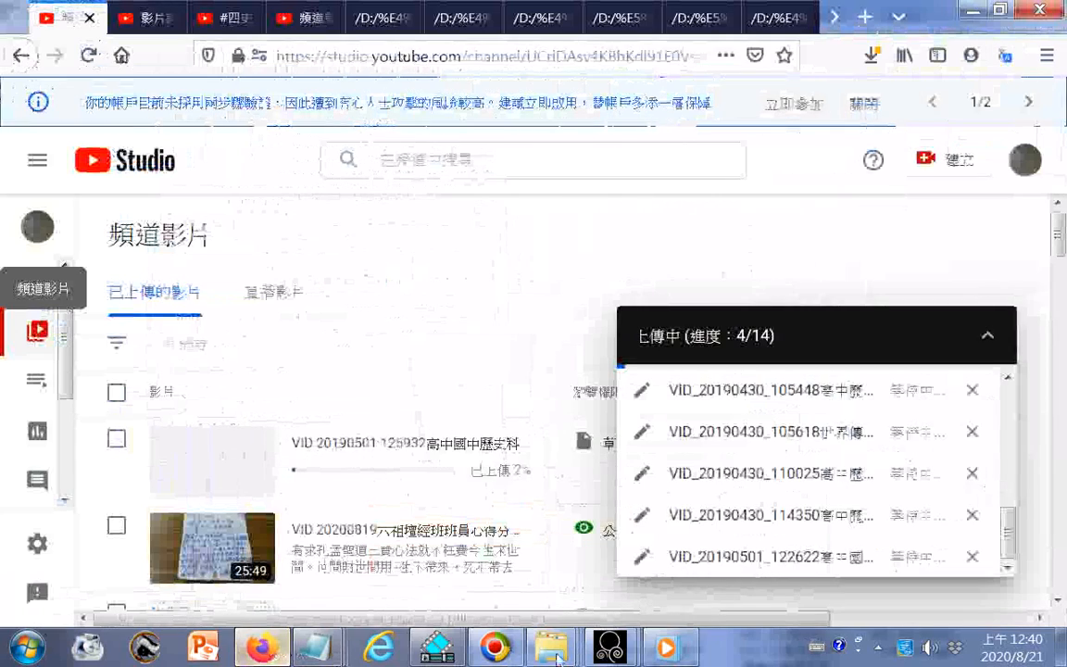
{"action": "mouse_move", "coordinate": [609, 653]}
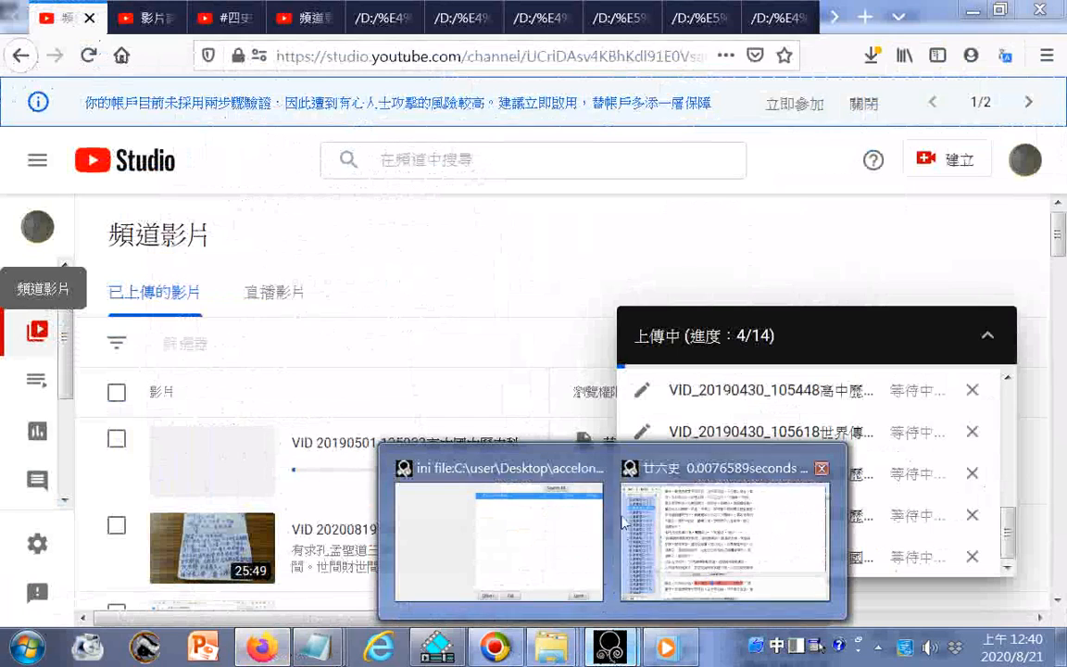
- Return to the 廿六史 database window, close the 佛學概論_自看_未訂正_禁書 folder window and bring up the pending HTML save dialog
{"action": "left_click", "coordinate": [647, 467]}
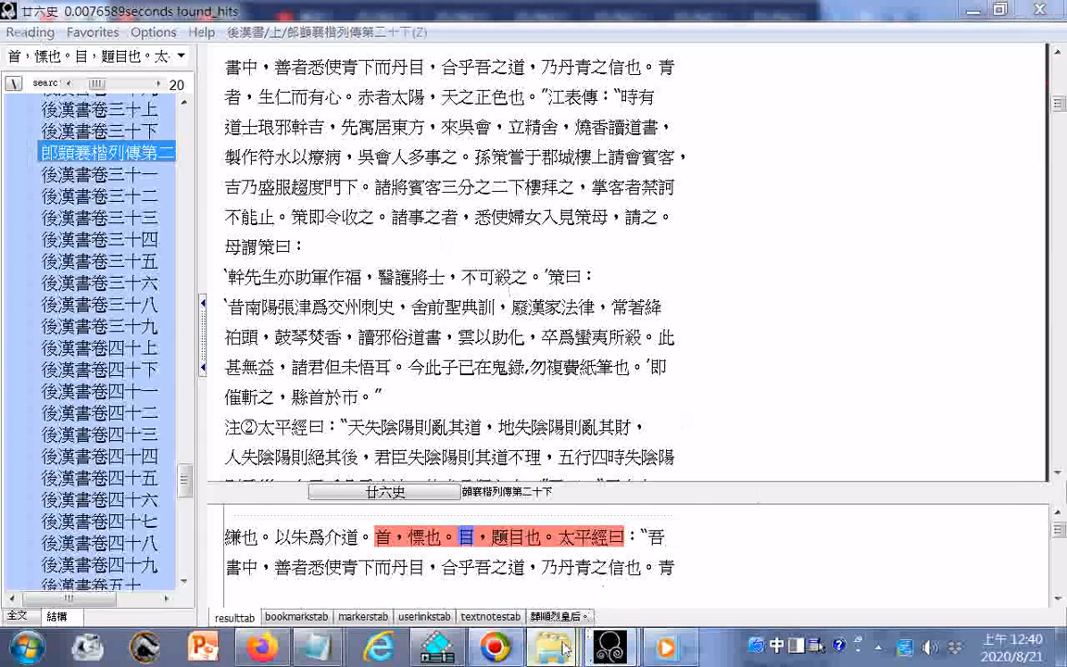
{"action": "left_click", "coordinate": [810, 570]}
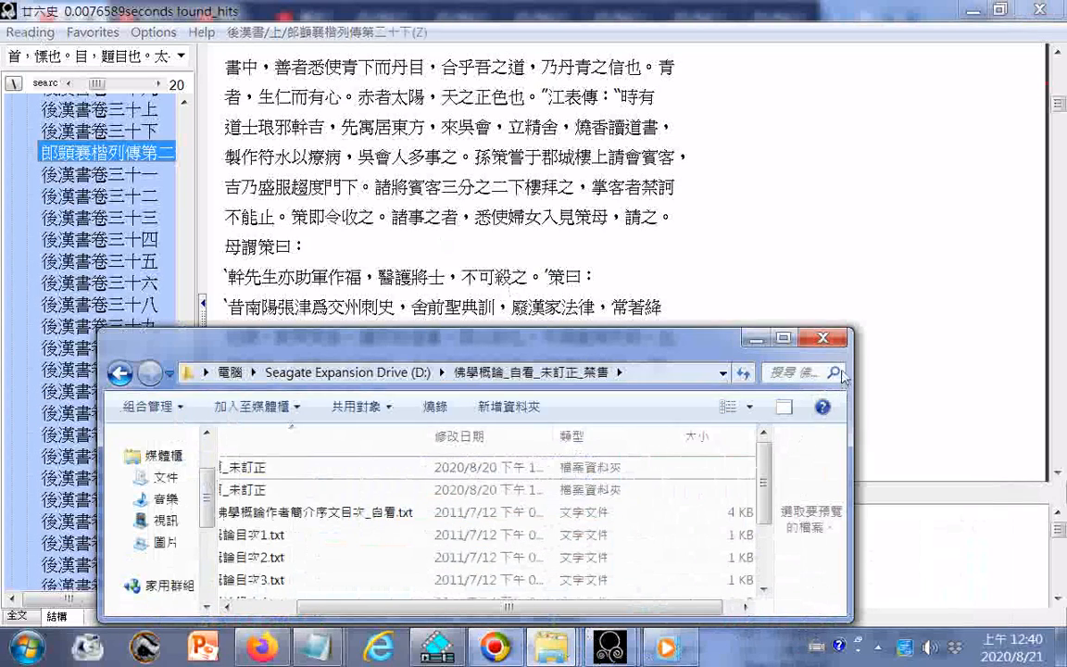
{"action": "left_click", "coordinate": [825, 339]}
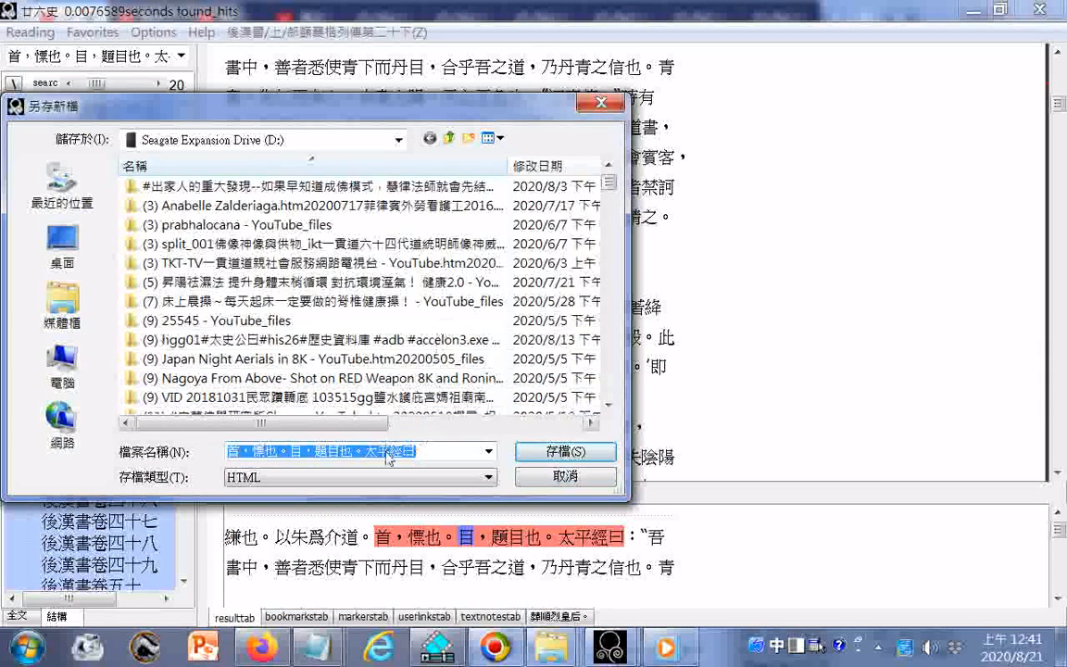
- Save the HTML export on drive D: under the name 後漢書 上06 and show the drive's folder
{"action": "right_click", "coordinate": [387, 457]}
{"action": "left_click", "coordinate": [400, 270]}
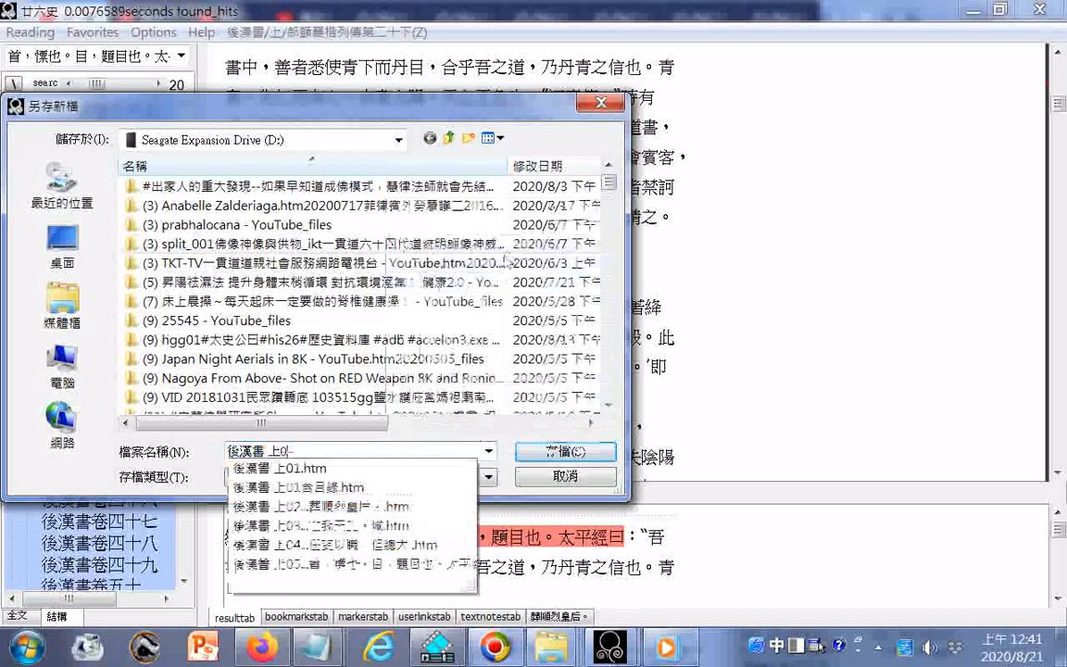
{"action": "type", "text": "6"}
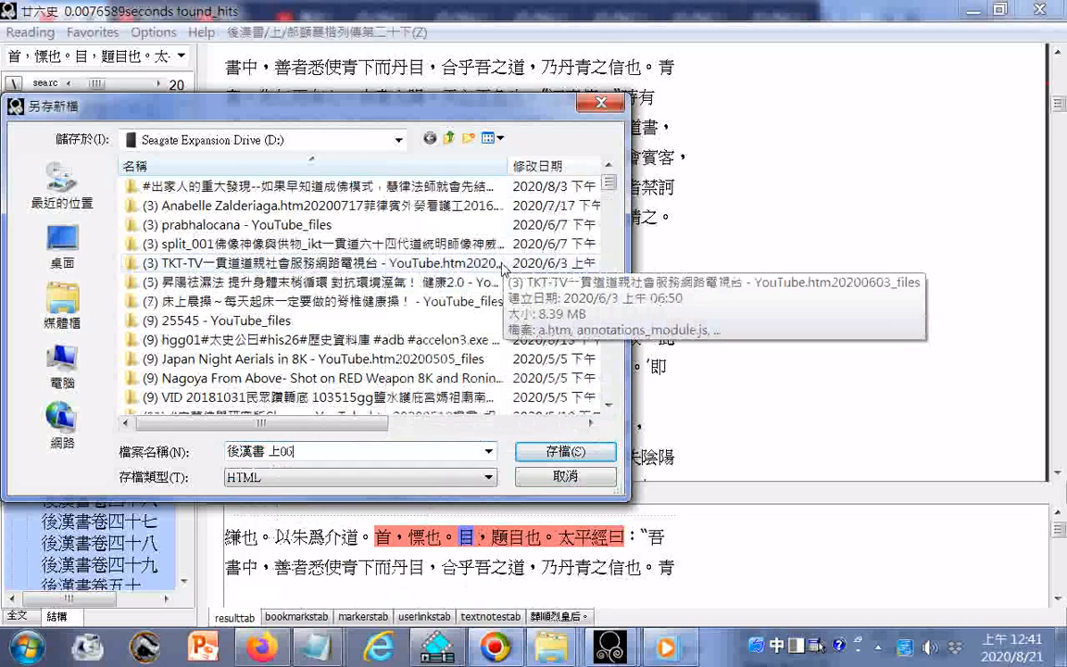
{"action": "key", "text": "ctrl+a"}
{"action": "key", "text": "Return"}
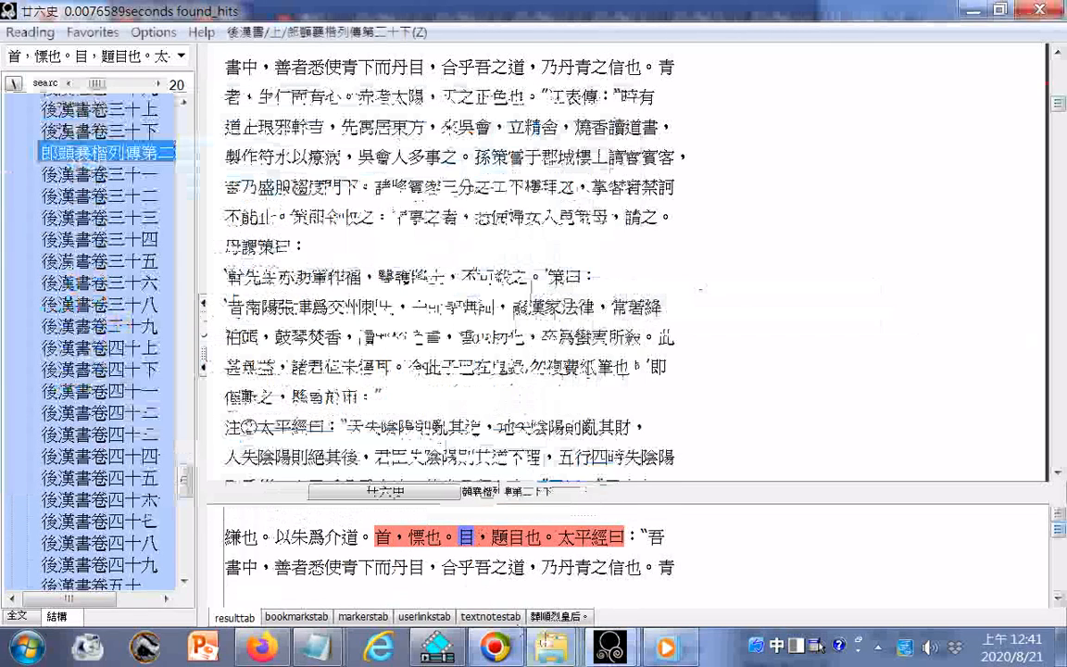
{"action": "left_click", "coordinate": [547, 648]}
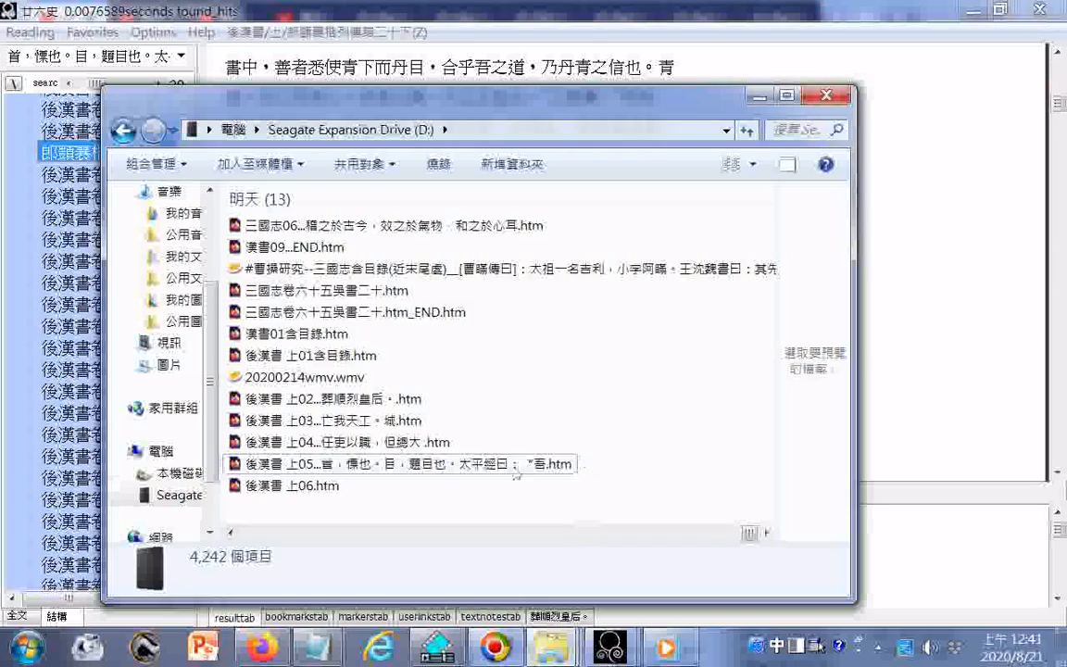
- Open the exported file 後漢書 上06.htm from drive D in the browser
{"action": "left_click", "coordinate": [291, 485]}
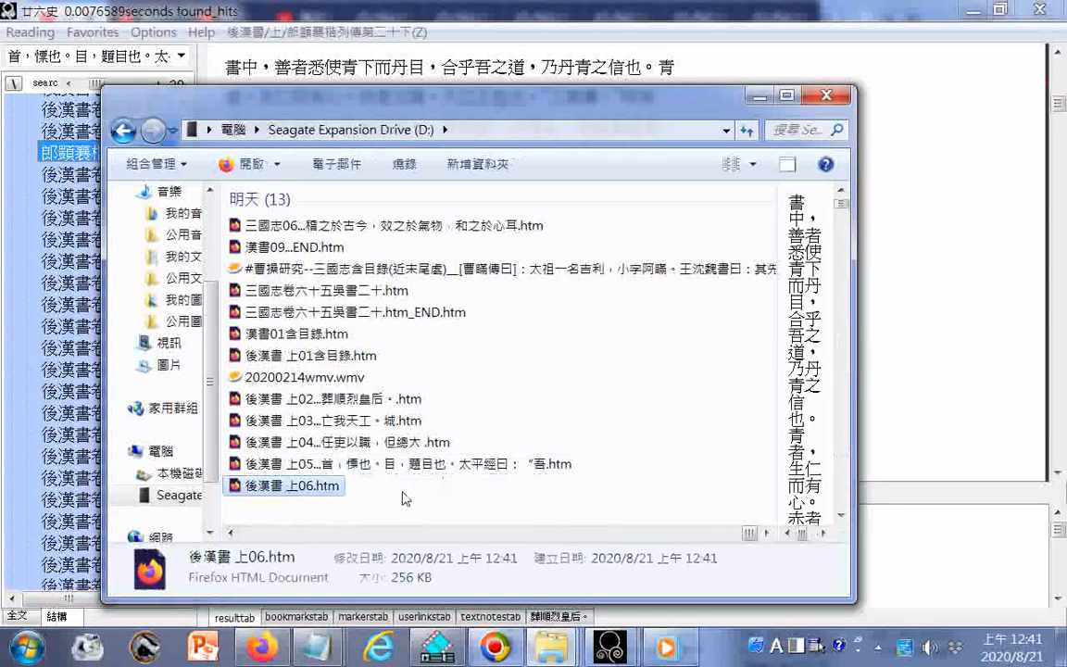
{"action": "key", "text": "Return"}
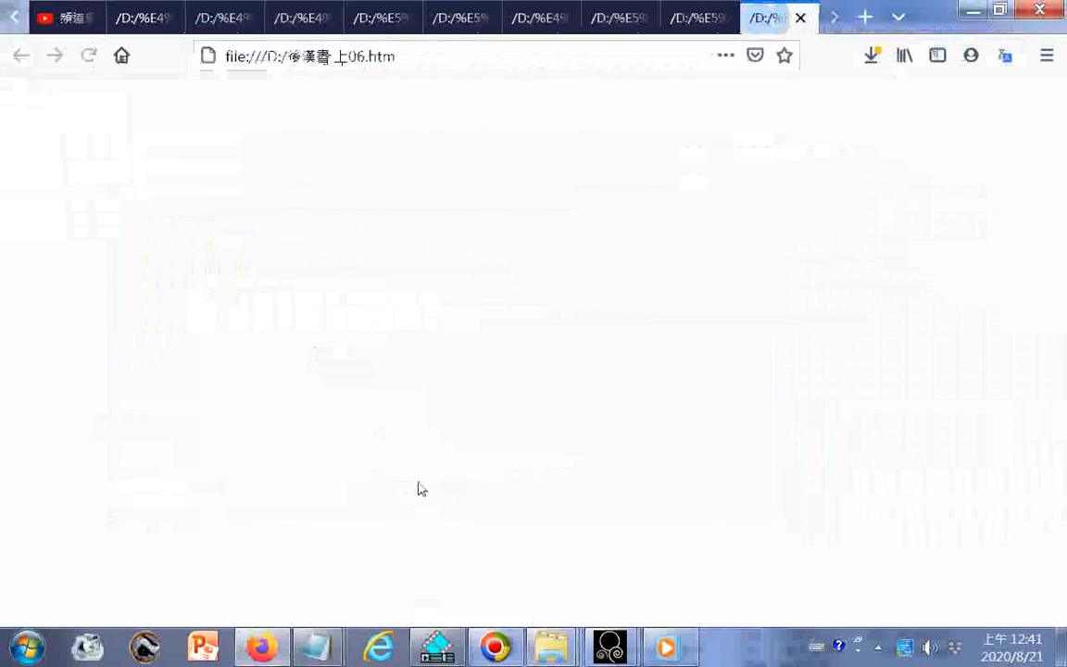
{"action": "mouse_move", "coordinate": [551, 646]}
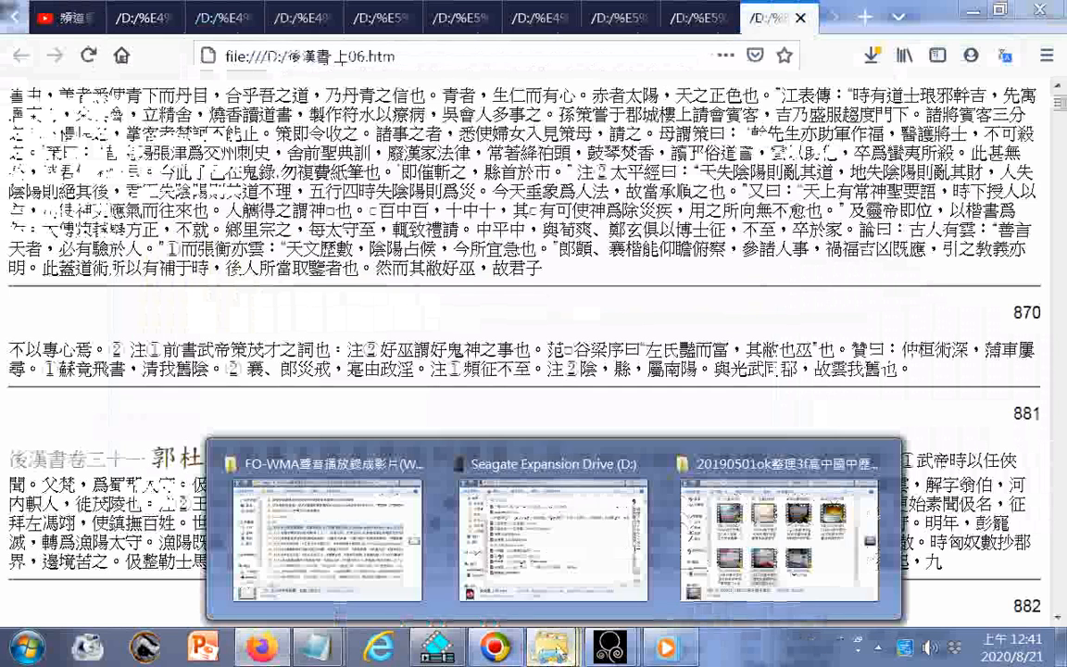
{"action": "left_click", "coordinate": [595, 474]}
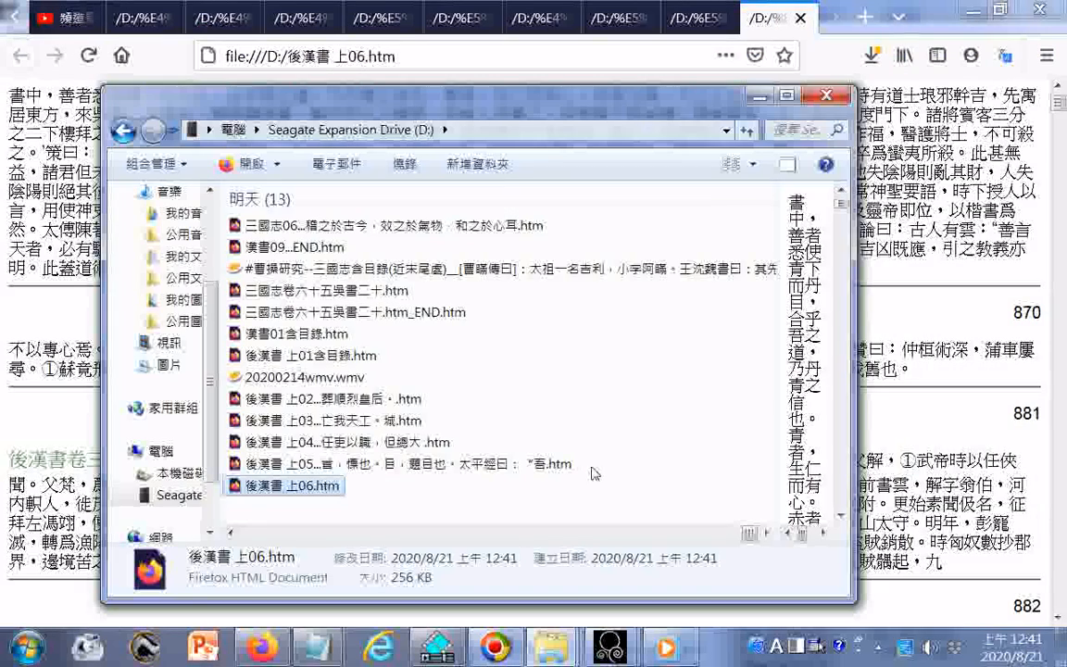
- Copy the last phrase of the exported text, 閽寺並宦官，周禮有閽, at the end of the page
{"action": "left_click_drag", "start_coordinate": [1058, 103], "coordinate": [1048, 607]}
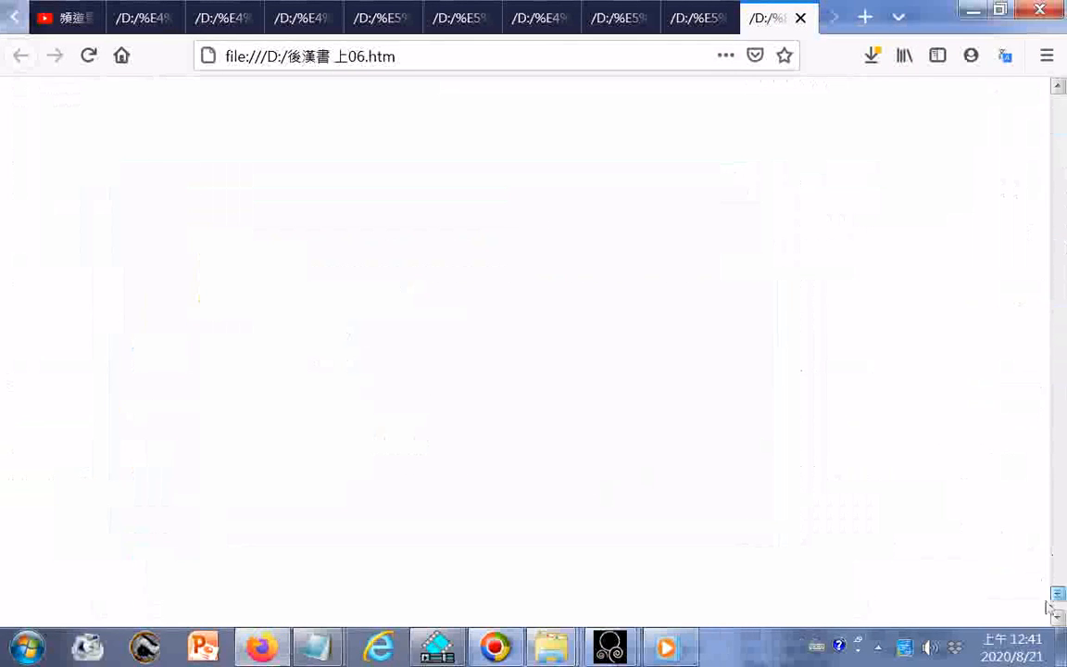
{"action": "left_click_drag", "start_coordinate": [653, 589], "coordinate": [818, 602]}
{"action": "right_click", "coordinate": [813, 597]}
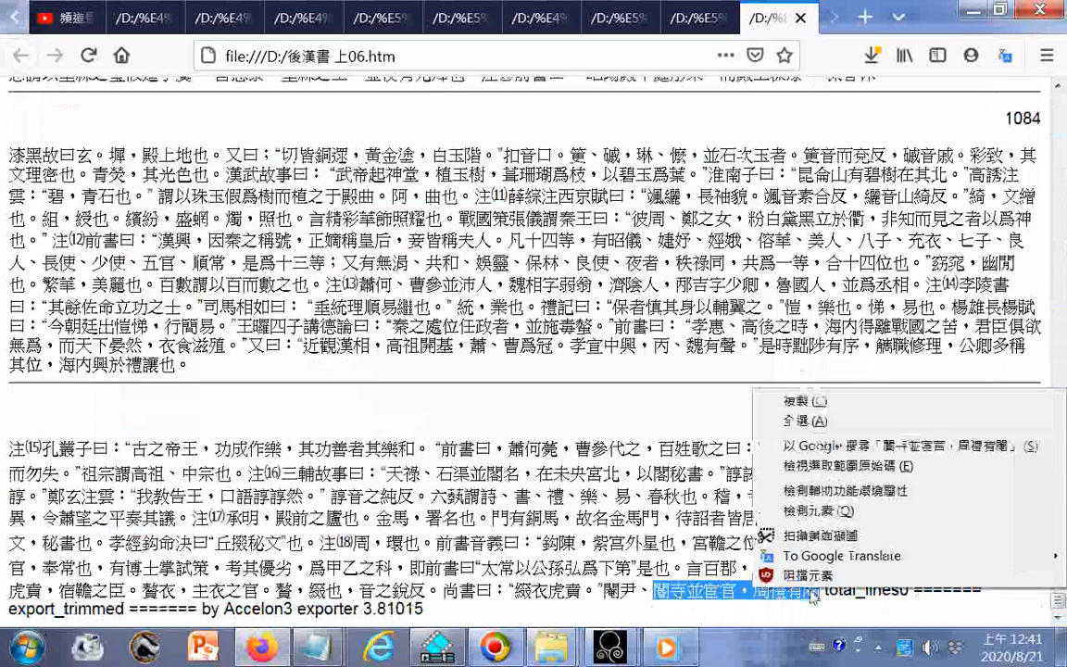
{"action": "left_click", "coordinate": [794, 400]}
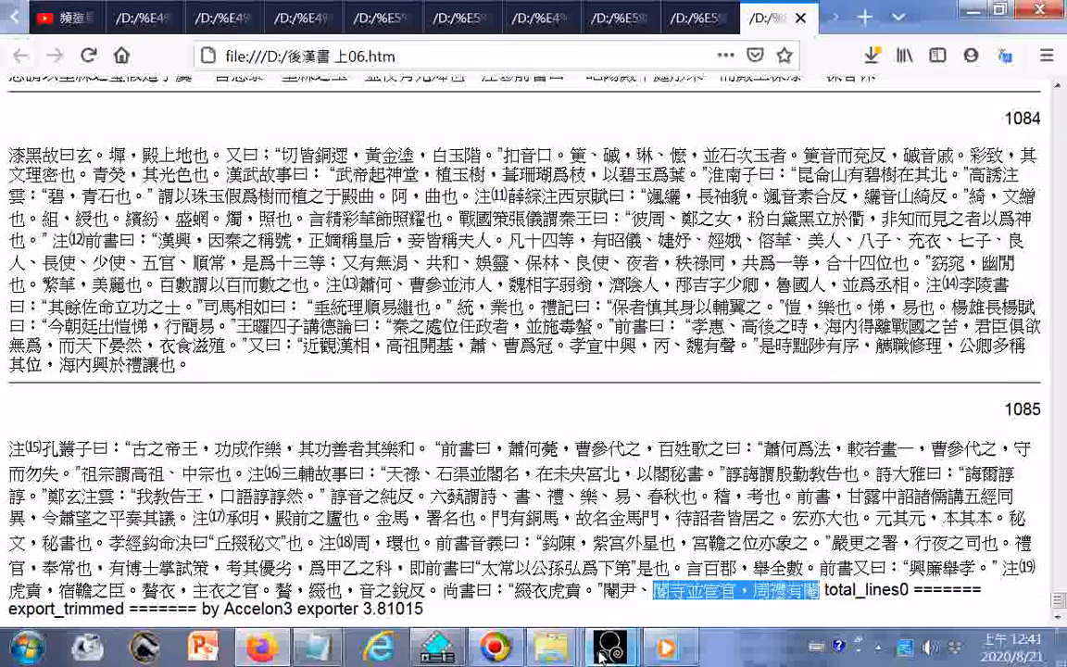
- Switch to the 廿六史 window in Accelon, search for the copied phrase 閽寺並宦官，周禮有閽 and jump to its hit
{"action": "mouse_move", "coordinate": [610, 646]}
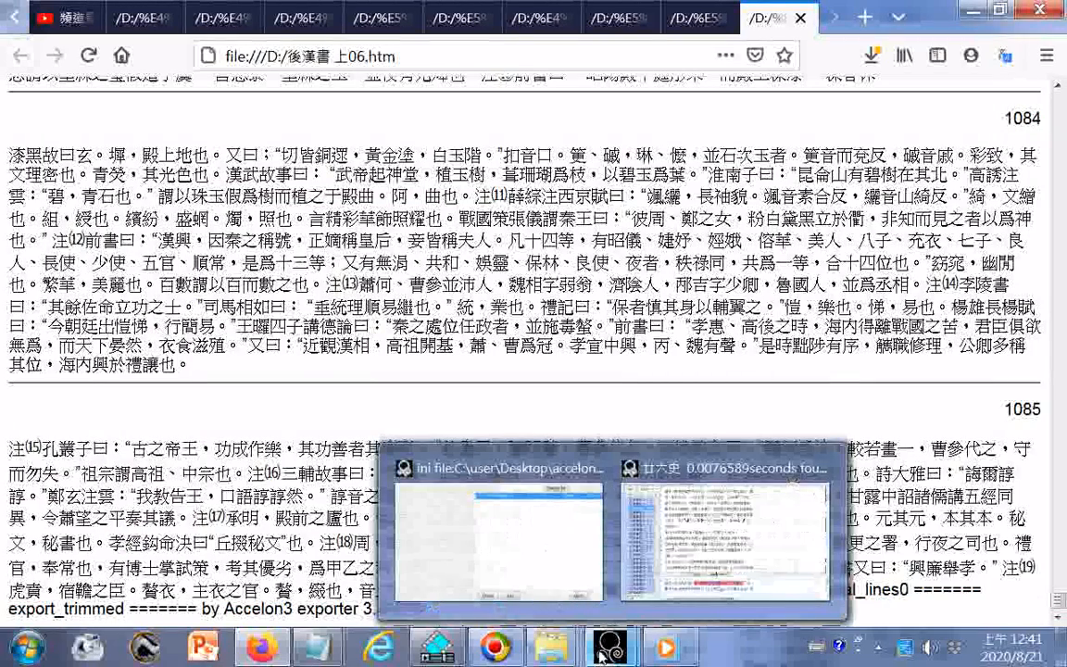
{"action": "left_click", "coordinate": [678, 467]}
{"action": "right_click", "coordinate": [100, 57]}
{"action": "left_click", "coordinate": [139, 129]}
{"action": "double_click", "coordinate": [630, 537]}
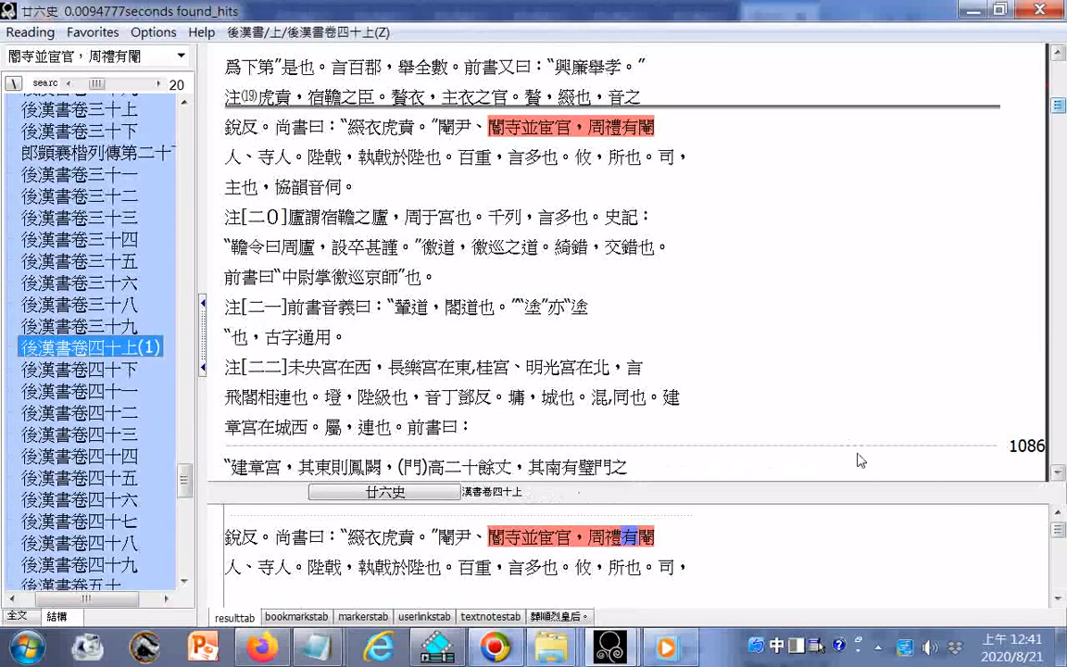
- Position the main text so it starts at the line directly after the found phrase, beginning 人、寺人。陛戟
{"action": "left_click", "coordinate": [1061, 470]}
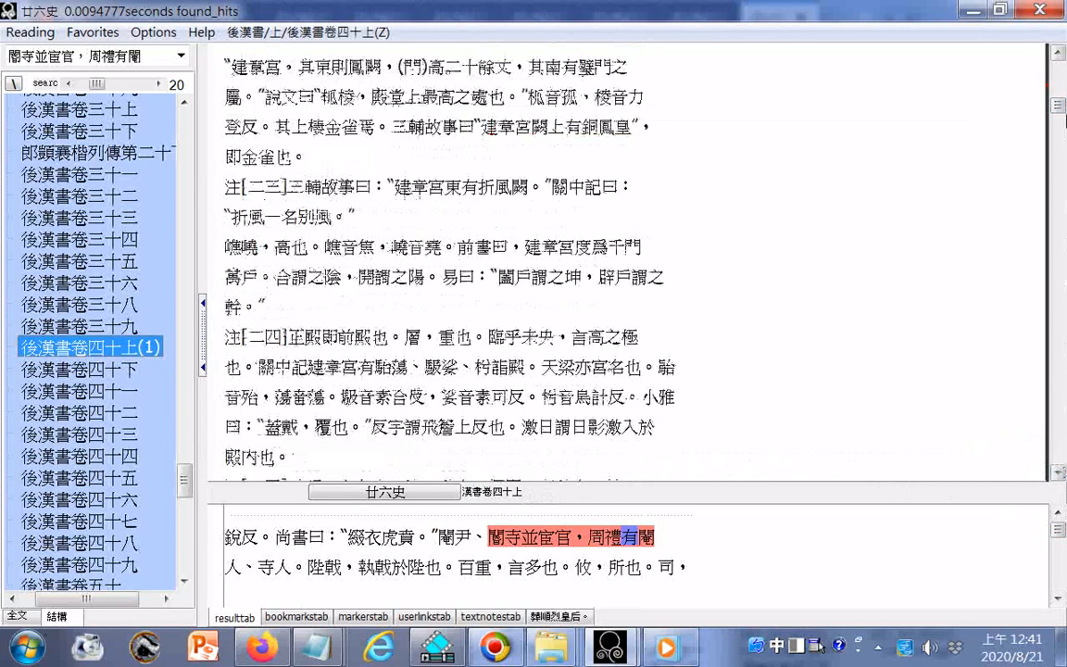
{"action": "left_click", "coordinate": [616, 539]}
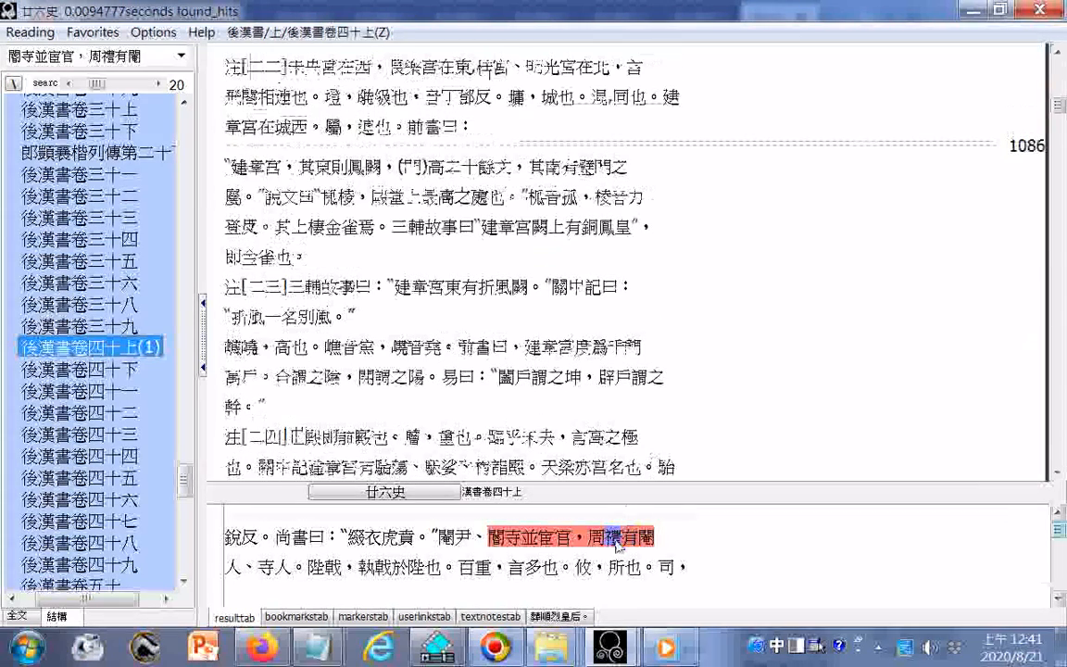
{"action": "left_click", "coordinate": [1061, 473]}
{"action": "left_click", "coordinate": [1061, 472]}
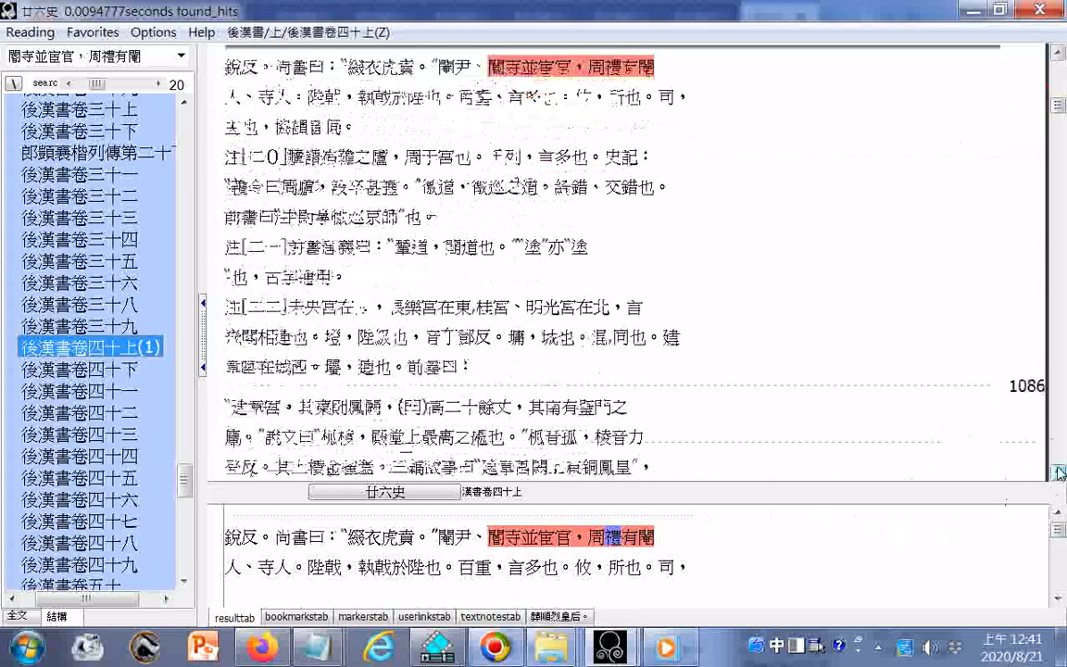
{"action": "left_click", "coordinate": [1062, 473]}
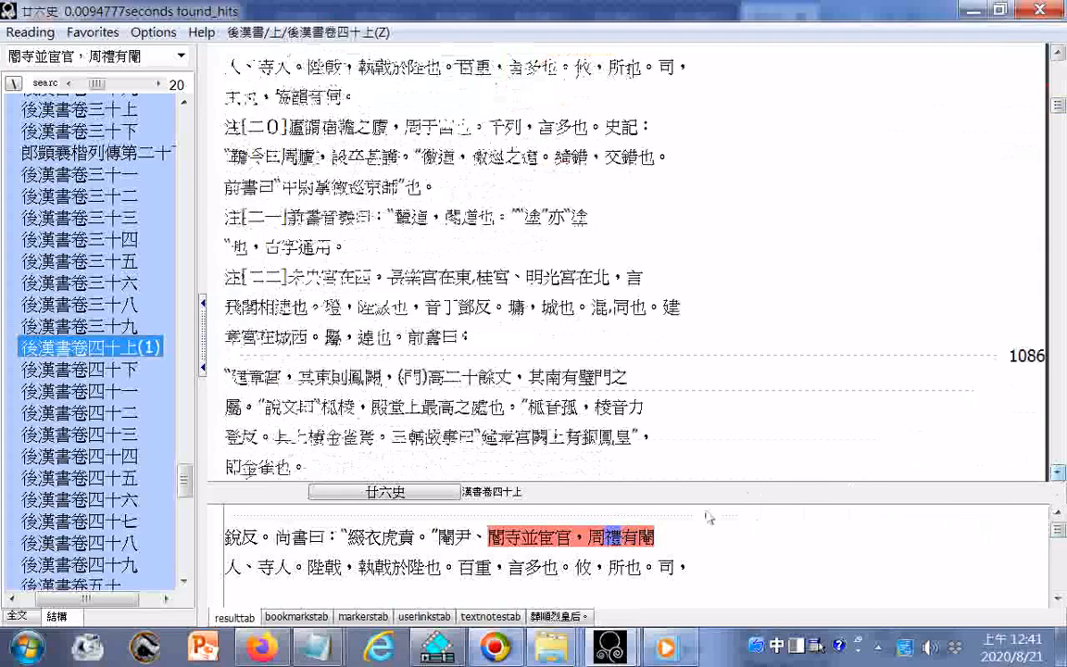
{"action": "left_click_drag", "start_coordinate": [186, 490], "coordinate": [187, 509]}
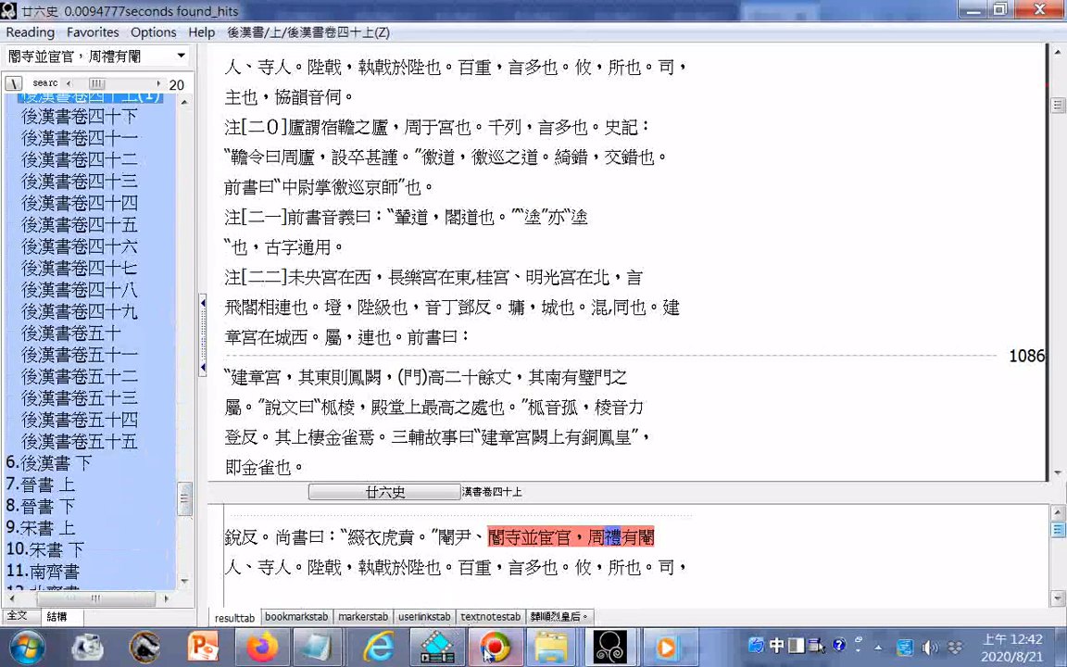
- Switch to the drive D folder and rename 後漢書 上06.htm as 後漢書 上06...閽寺並宦官，周禮有閽.htm
{"action": "mouse_move", "coordinate": [555, 659]}
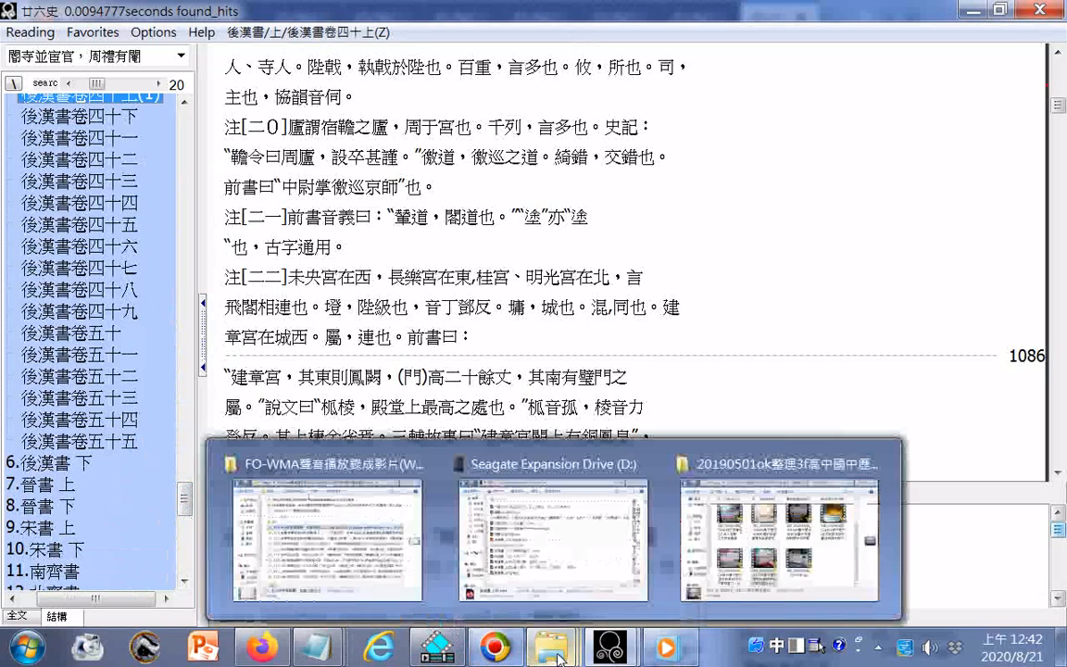
{"action": "left_click", "coordinate": [552, 485]}
{"action": "right_click", "coordinate": [317, 483]}
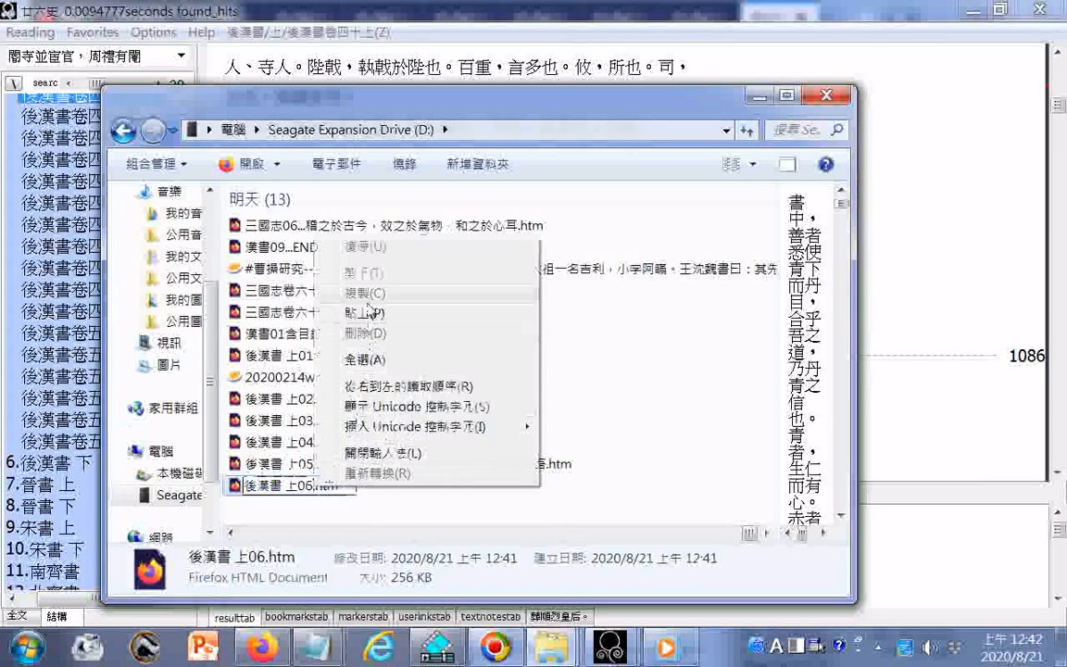
{"action": "left_click", "coordinate": [365, 313]}
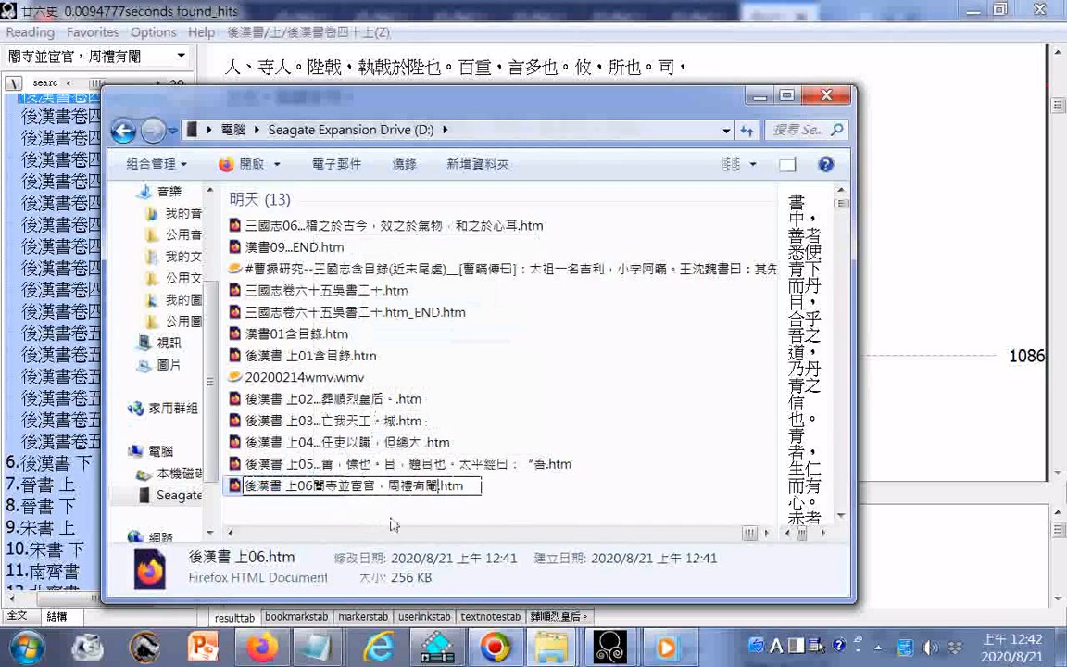
{"action": "left_click", "coordinate": [319, 485]}
{"action": "type", "text": ".."}
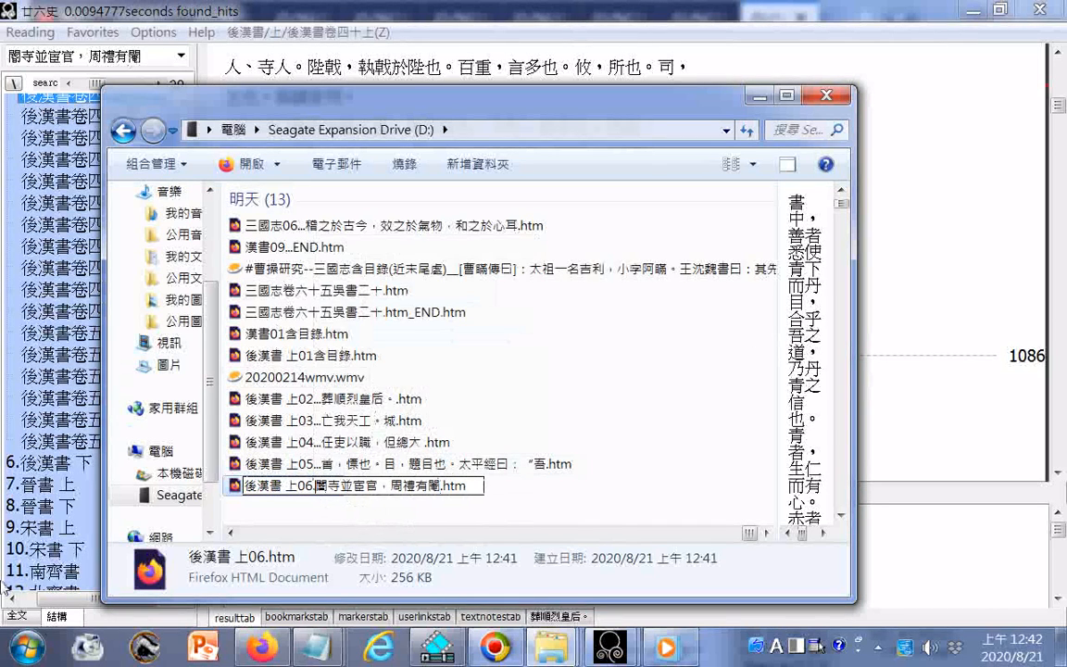
{"action": "key", "text": "Return"}
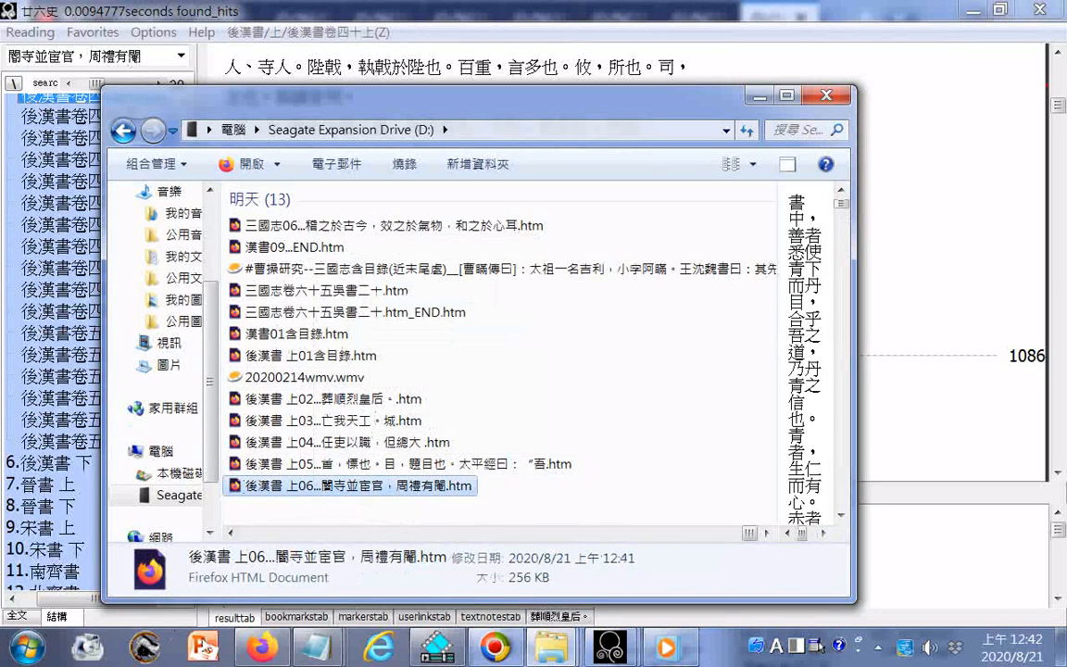
- Open the renamed 上06 file in the browser, and minimize the browser and folder windows
{"action": "key", "text": "Return"}
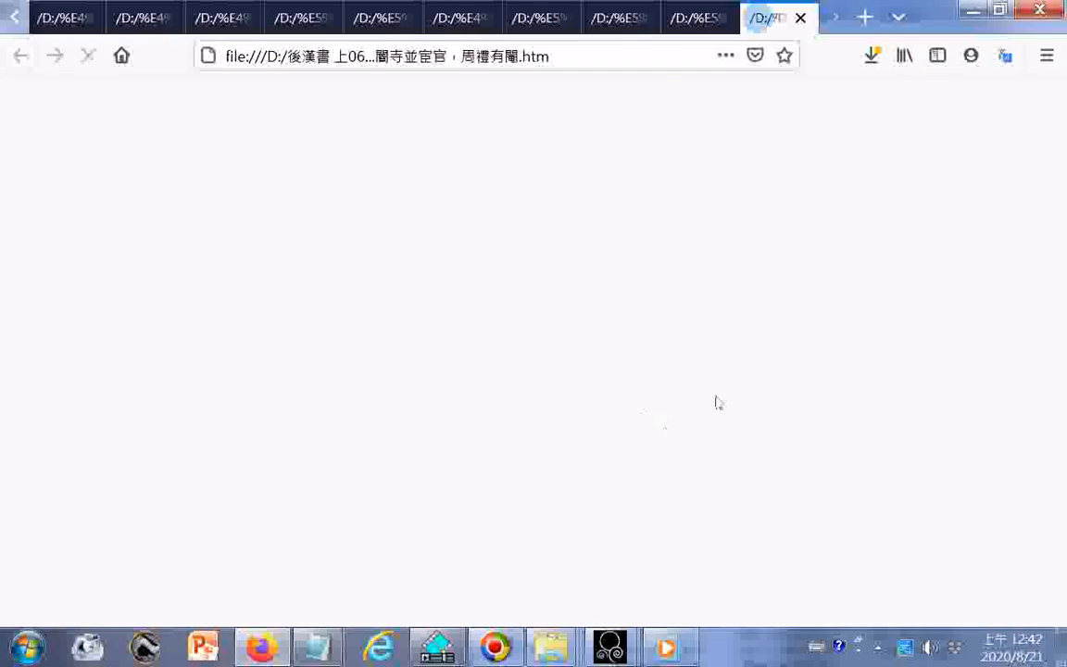
{"action": "left_click", "coordinate": [972, 10]}
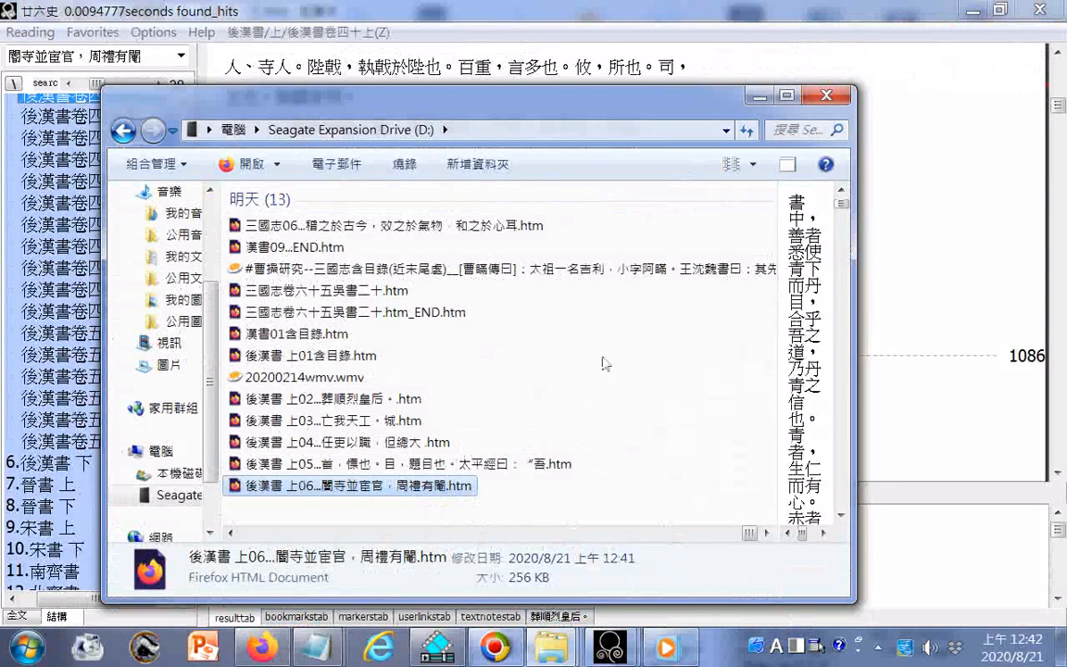
{"action": "left_click", "coordinate": [759, 96]}
- Start an HTML export of the text and copy the prefix 後漢書 上0 from the previous export's file name
{"action": "left_click", "coordinate": [31, 32]}
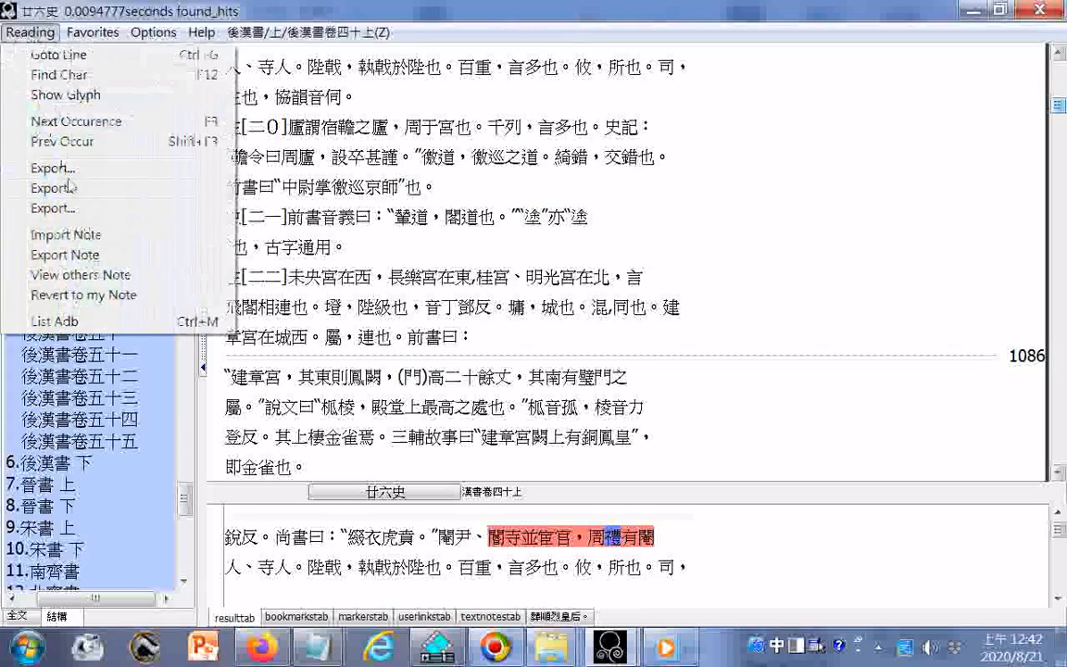
{"action": "left_click", "coordinate": [53, 169]}
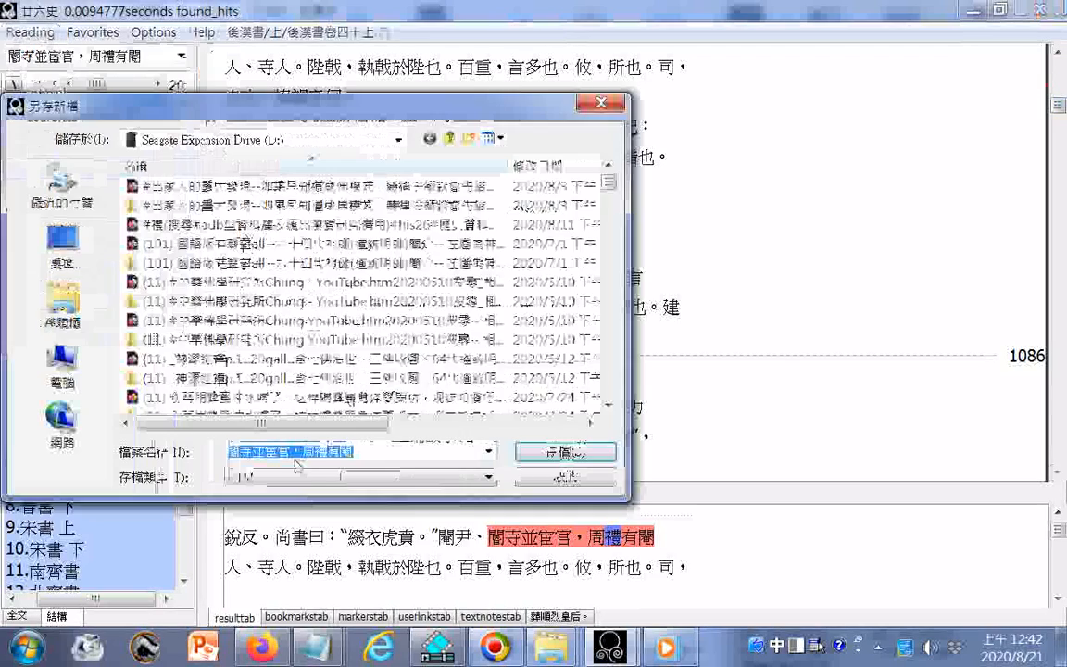
{"action": "left_click", "coordinate": [548, 650]}
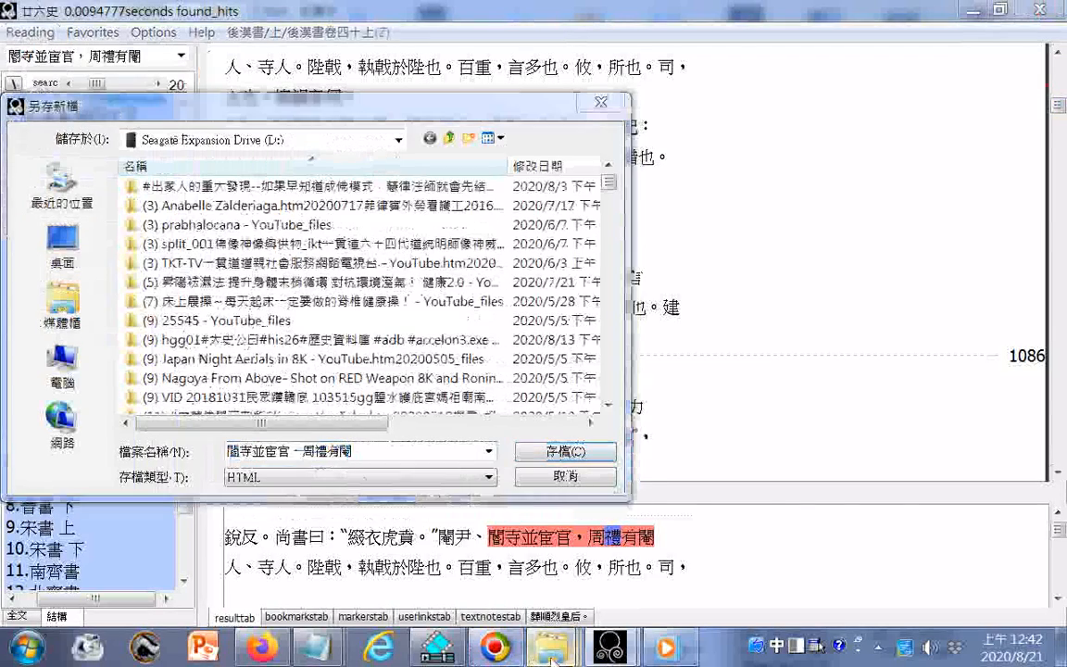
{"action": "left_click", "coordinate": [451, 475]}
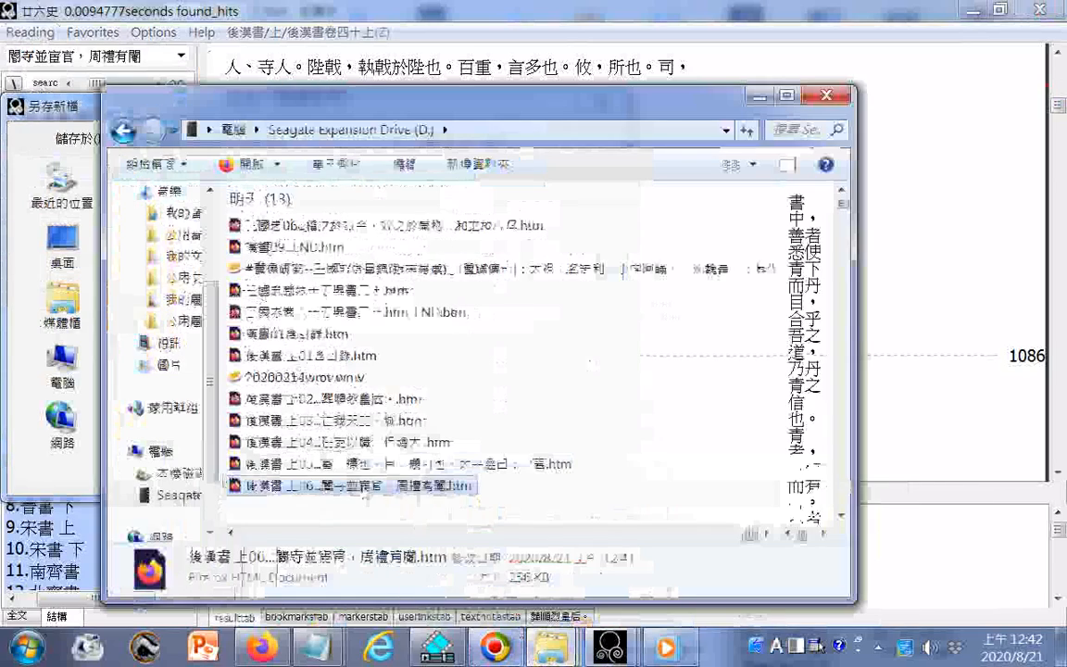
{"action": "key", "text": "F2"}
{"action": "left_click_drag", "start_coordinate": [307, 488], "coordinate": [246, 488]}
{"action": "key", "text": "ctrl+c"}
{"action": "right_click", "coordinate": [260, 487]}
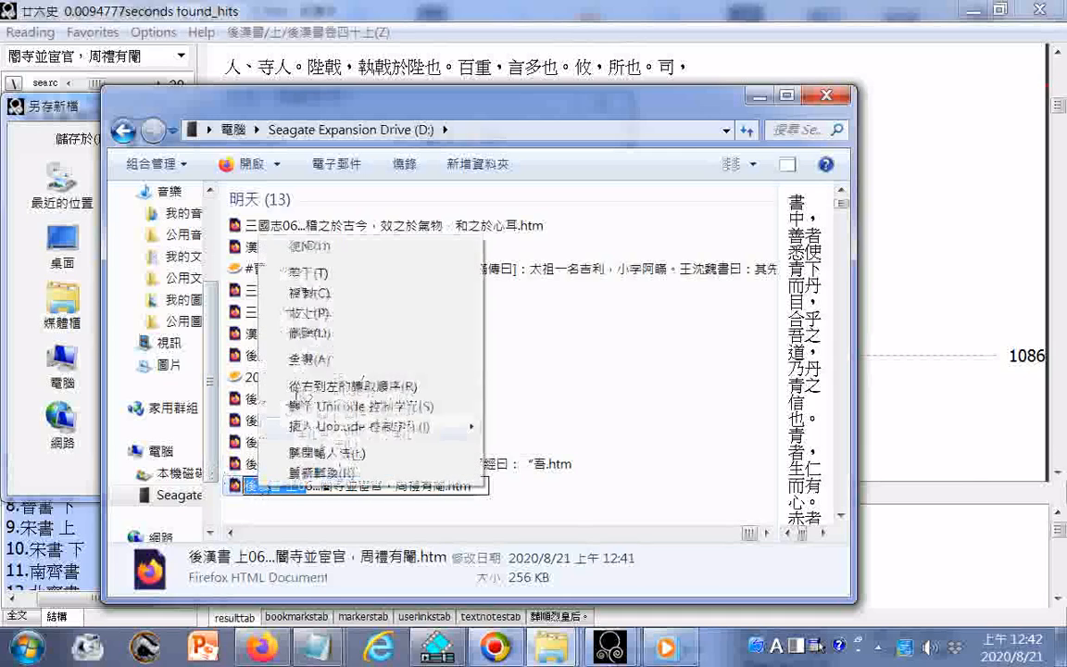
{"action": "left_click", "coordinate": [302, 295]}
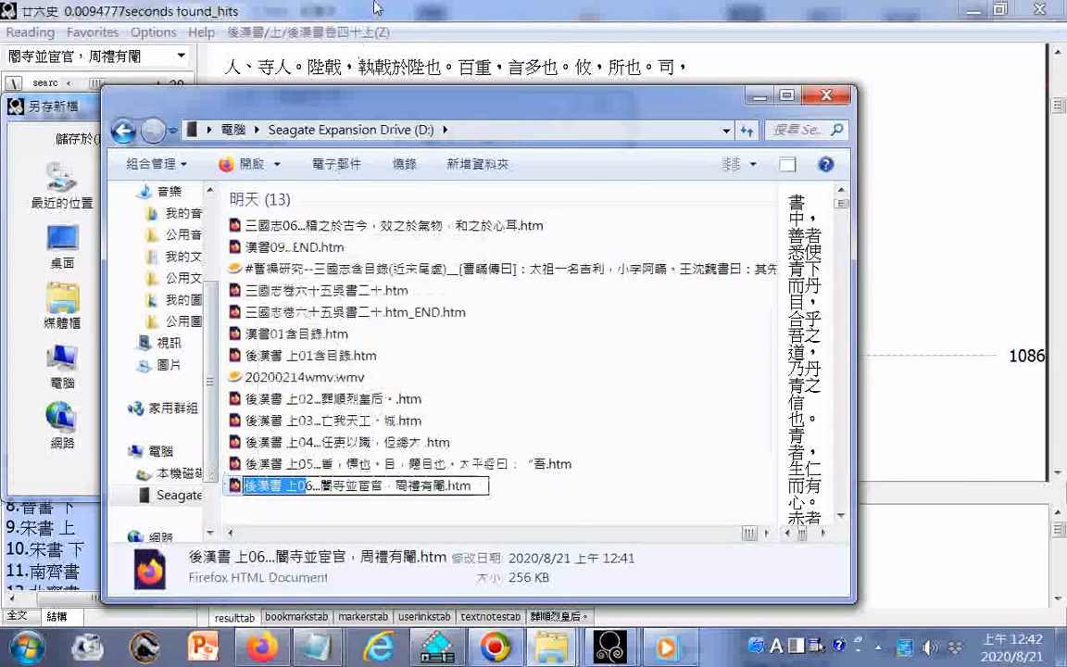
- Save the HTML export on drive D under the name 後漢書 上07
{"action": "left_click", "coordinate": [377, 8]}
{"action": "right_click", "coordinate": [288, 452]}
{"action": "left_click", "coordinate": [340, 275]}
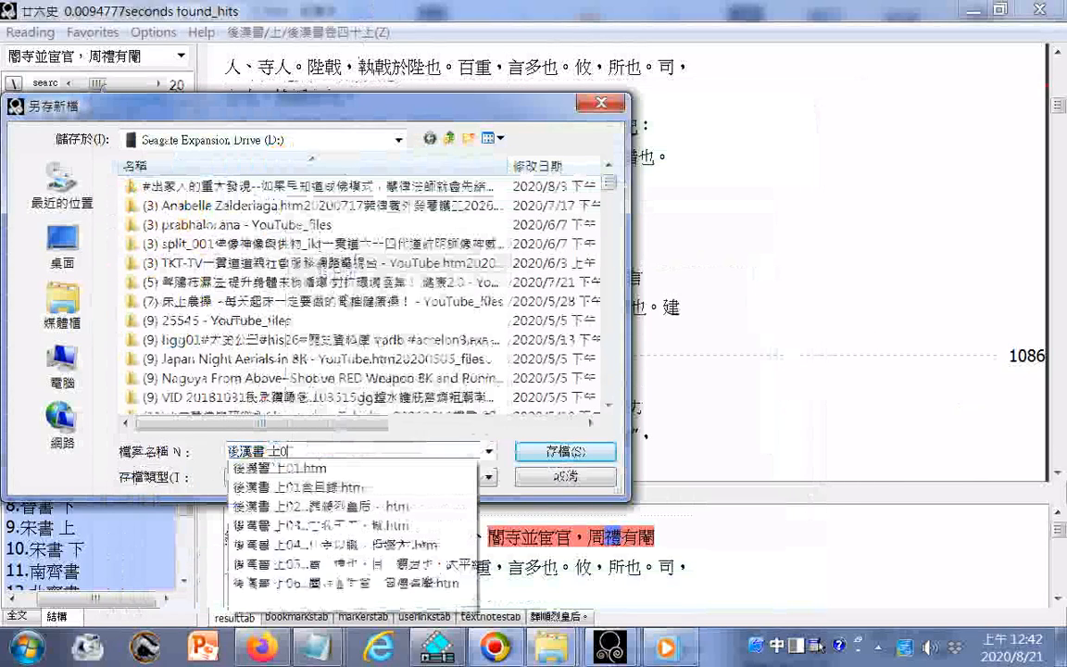
{"action": "type", "text": "7"}
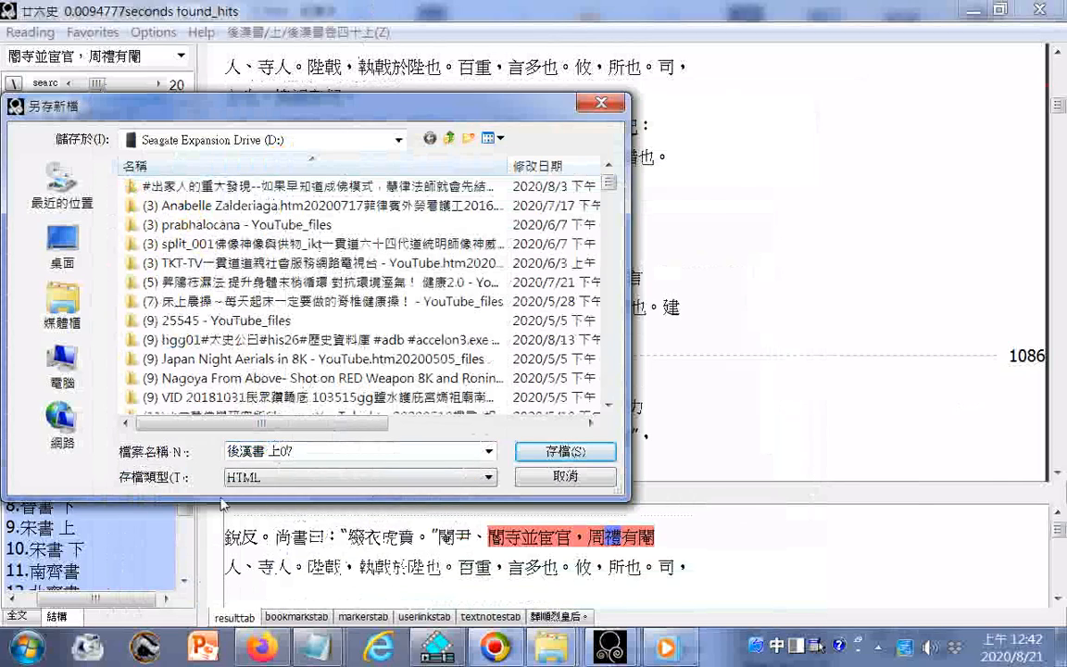
{"action": "key", "text": "Return"}
- Open the newly exported 後漢書 上07.htm from the drive D folder in the browser
{"action": "mouse_move", "coordinate": [552, 646]}
{"action": "left_click", "coordinate": [528, 467]}
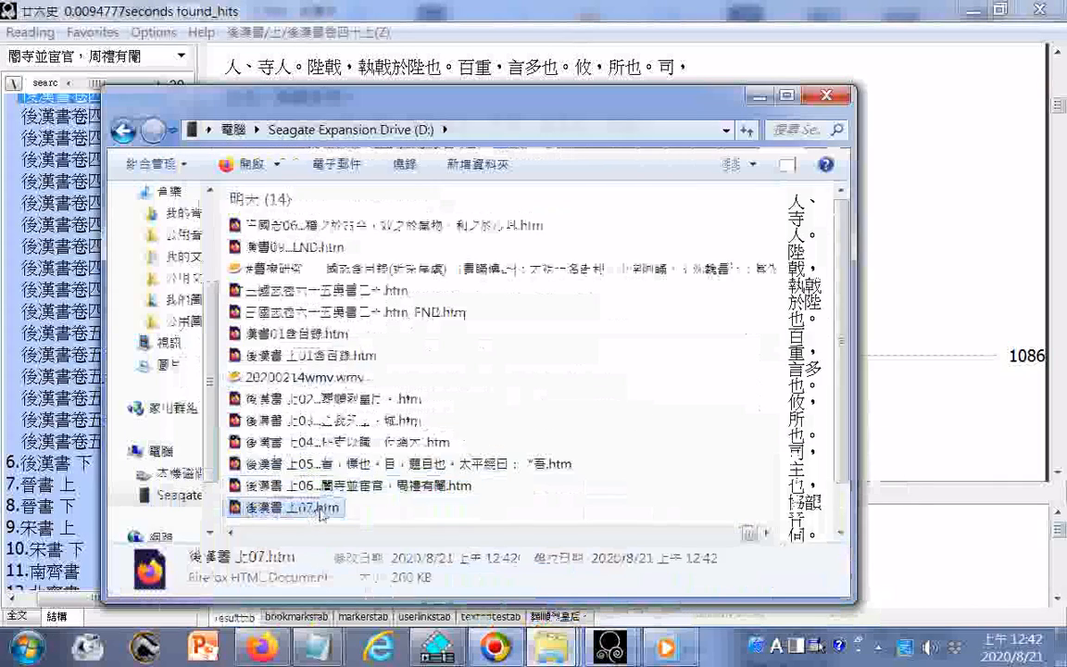
{"action": "mouse_move", "coordinate": [317, 646]}
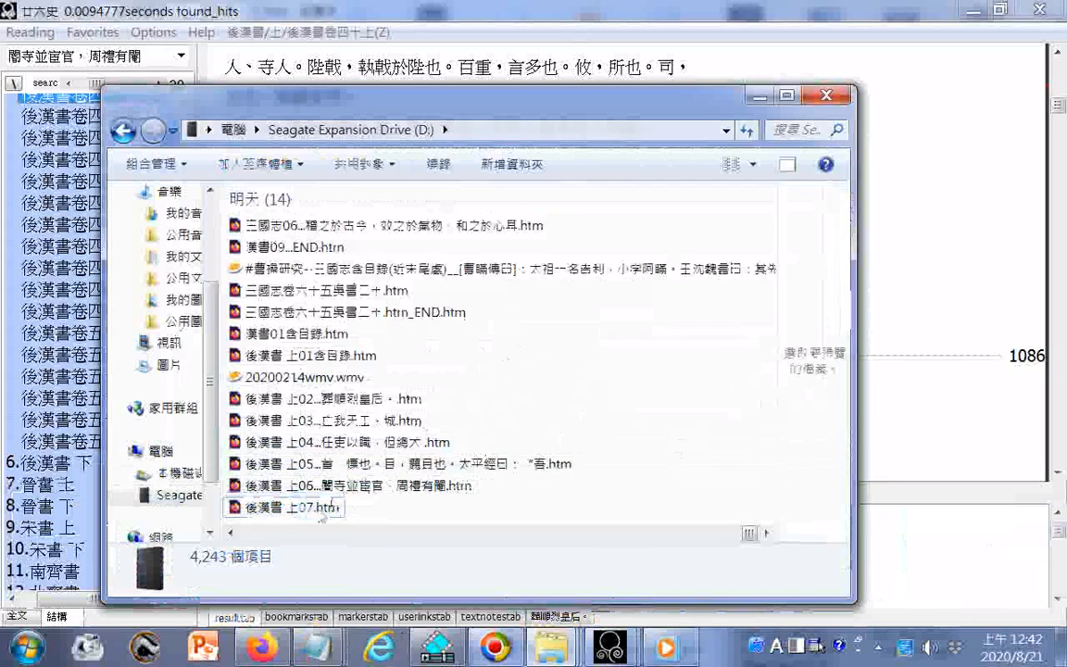
{"action": "left_click", "coordinate": [308, 515]}
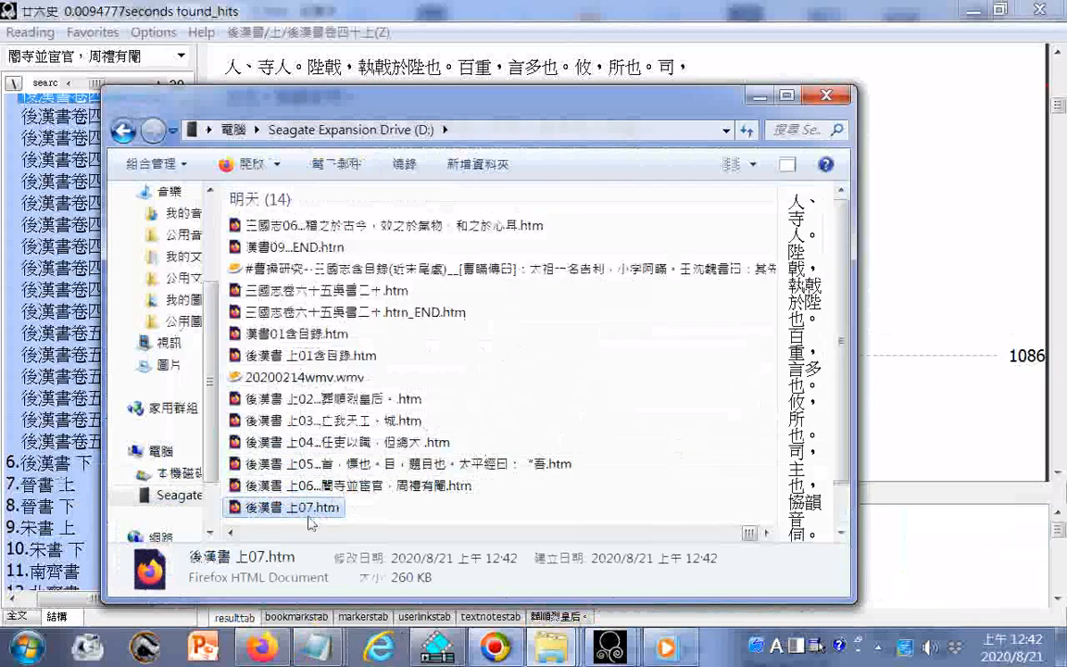
{"action": "double_click", "coordinate": [308, 515]}
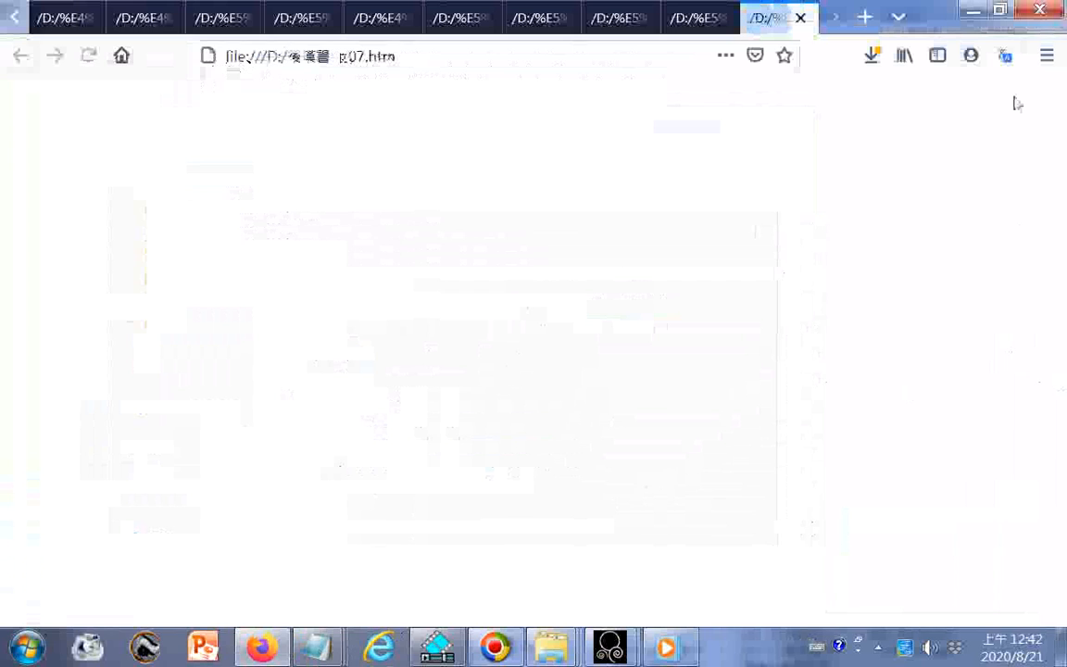
- Copy the ending phrase 望行人十曲。”劉熙 from the last line of the exported 上07 text
{"action": "left_click_drag", "start_coordinate": [1058, 101], "coordinate": [1059, 586]}
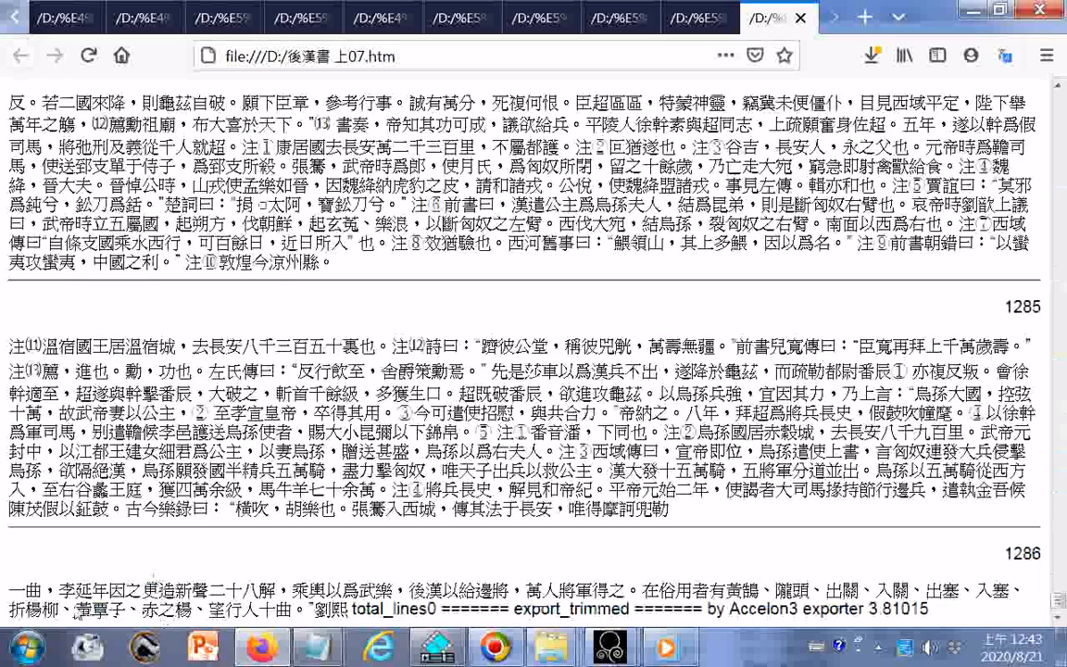
{"action": "left_click_drag", "start_coordinate": [77, 611], "coordinate": [289, 620]}
{"action": "left_click", "coordinate": [214, 613]}
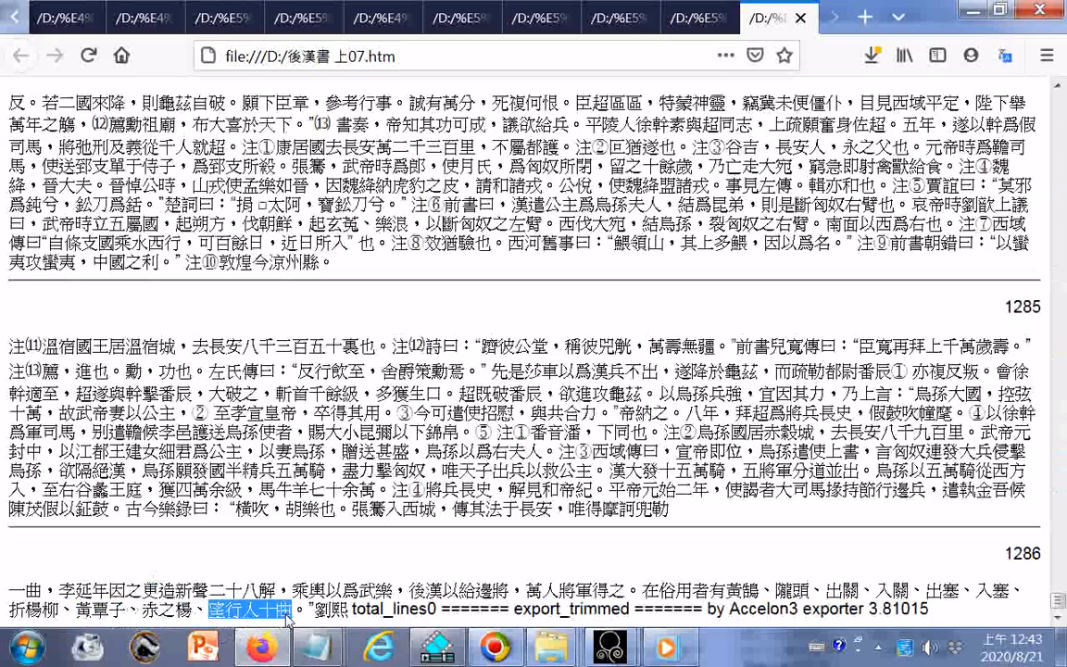
{"action": "left_click_drag", "start_coordinate": [288, 618], "coordinate": [344, 616]}
{"action": "right_click", "coordinate": [240, 607]}
{"action": "left_click", "coordinate": [283, 416]}
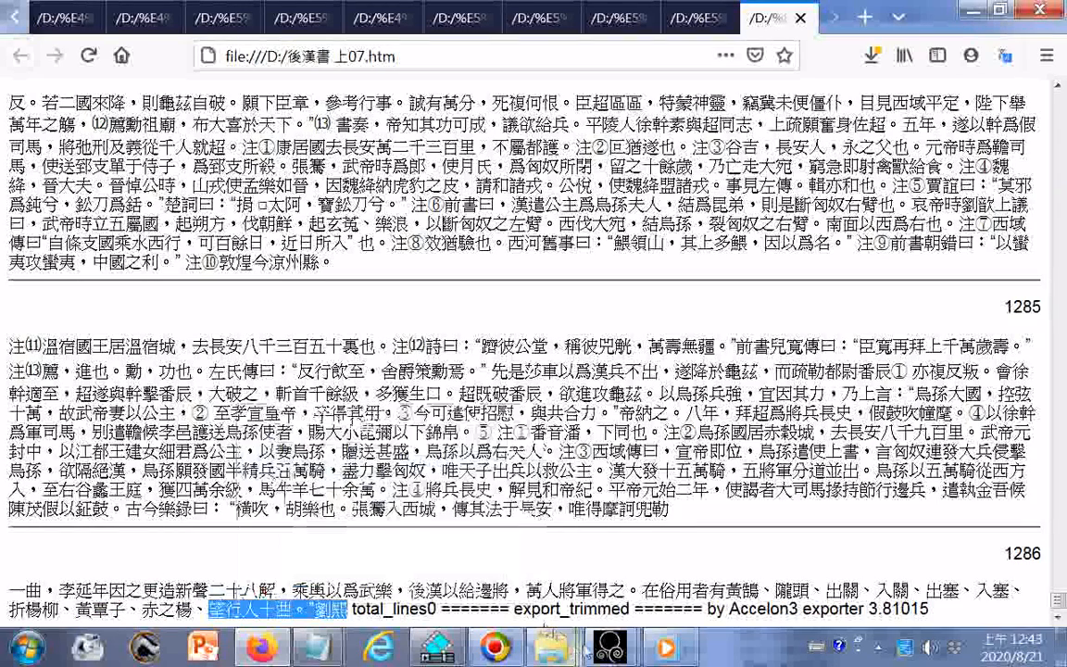
- Switch to Accelon's 廿六史 window and search for the copied phrase 望行人十曲。”劉熙
{"action": "left_click", "coordinate": [608, 645]}
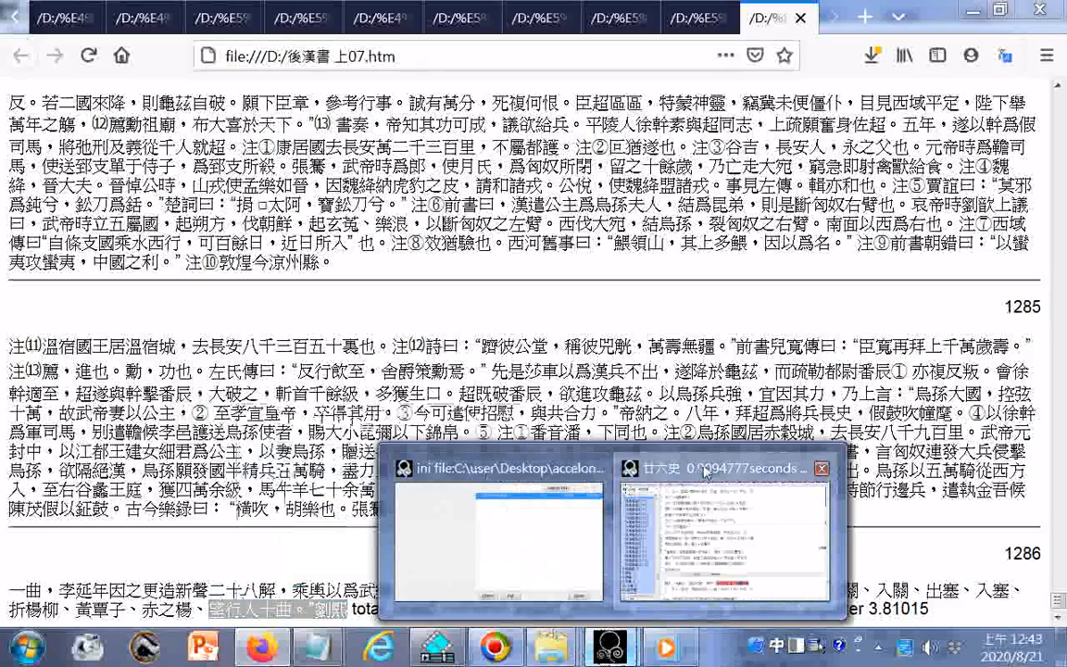
{"action": "left_click", "coordinate": [705, 472]}
{"action": "right_click", "coordinate": [63, 56]}
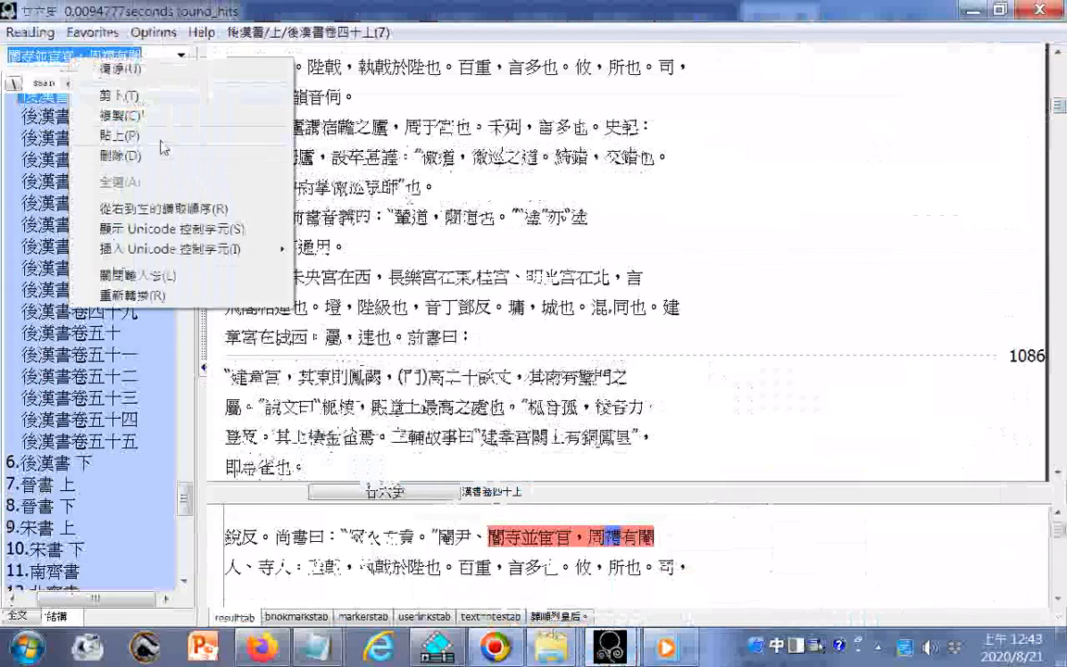
{"action": "left_click", "coordinate": [101, 130]}
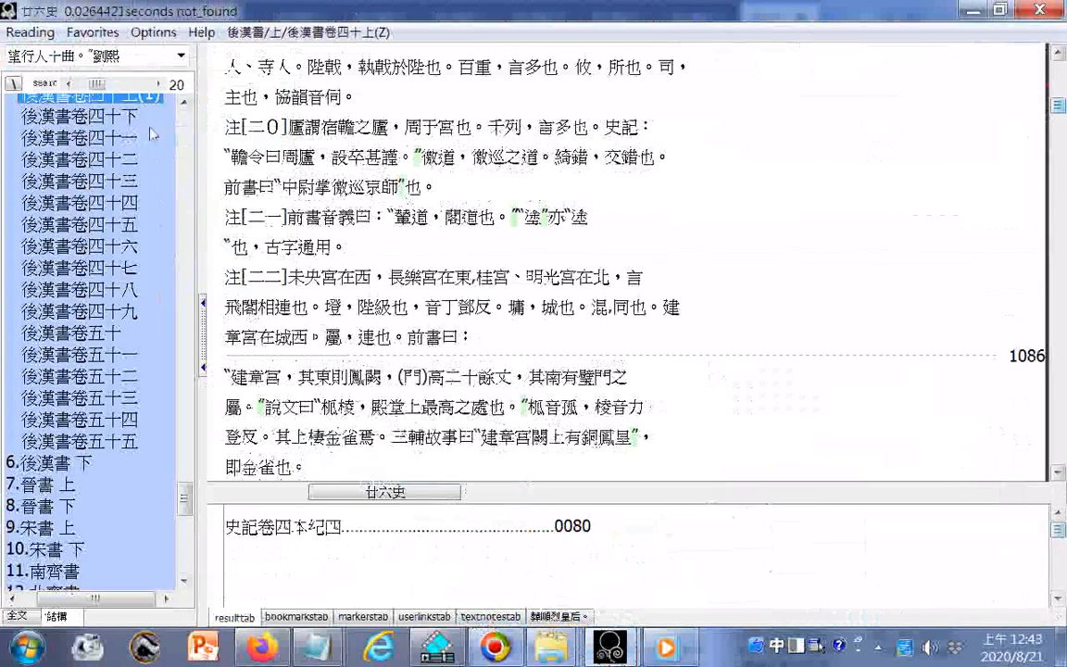
- Shorten the search phrase to 望行人十曲。 by removing the closing quotation mark and 劉熙
{"action": "double_click", "coordinate": [143, 54]}
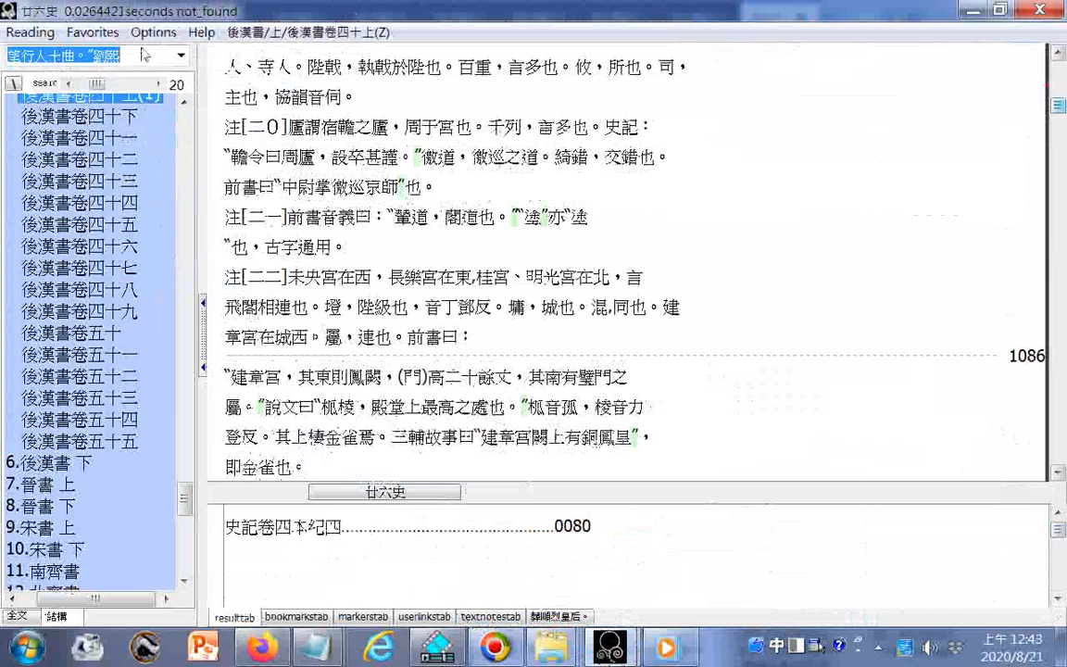
{"action": "left_click", "coordinate": [144, 55]}
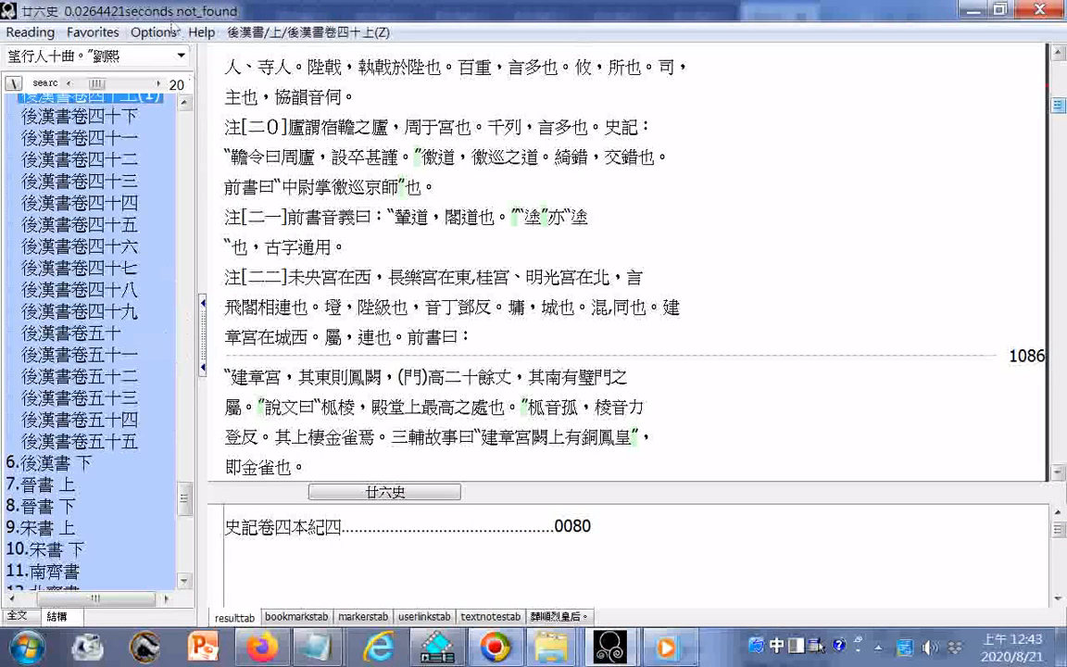
{"action": "key", "text": "BackSpace"}
{"action": "key", "text": "BackSpace"}
{"action": "key", "text": "BackSpace"}
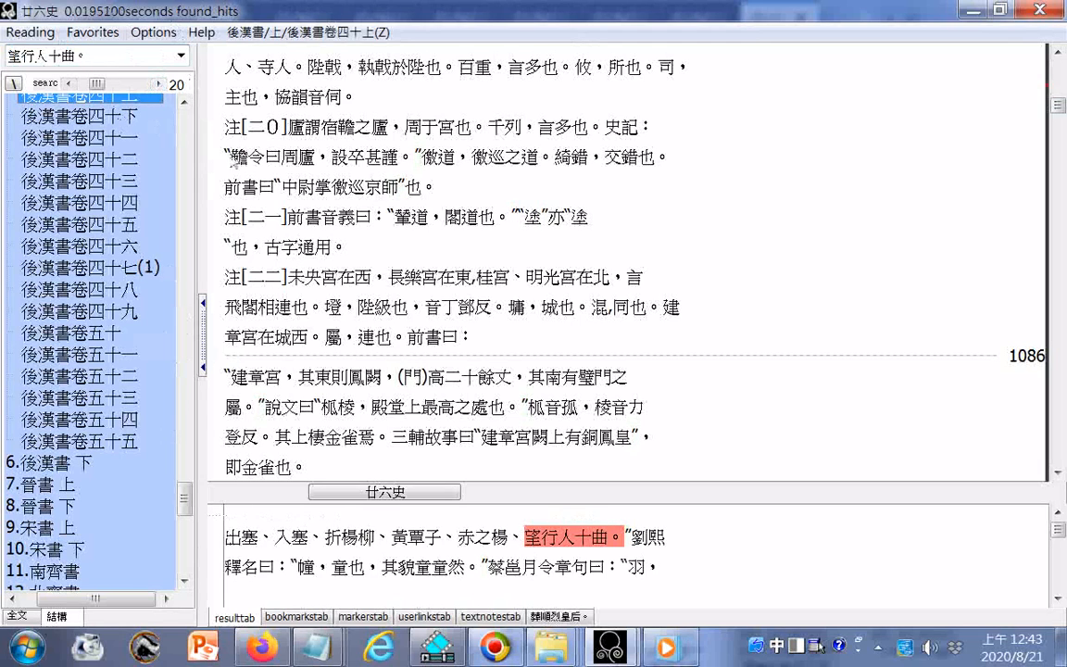
- Go to the found passage in 後漢書卷四十七 and make the line starting 釋名曰 the first one shown
{"action": "left_click", "coordinate": [551, 545]}
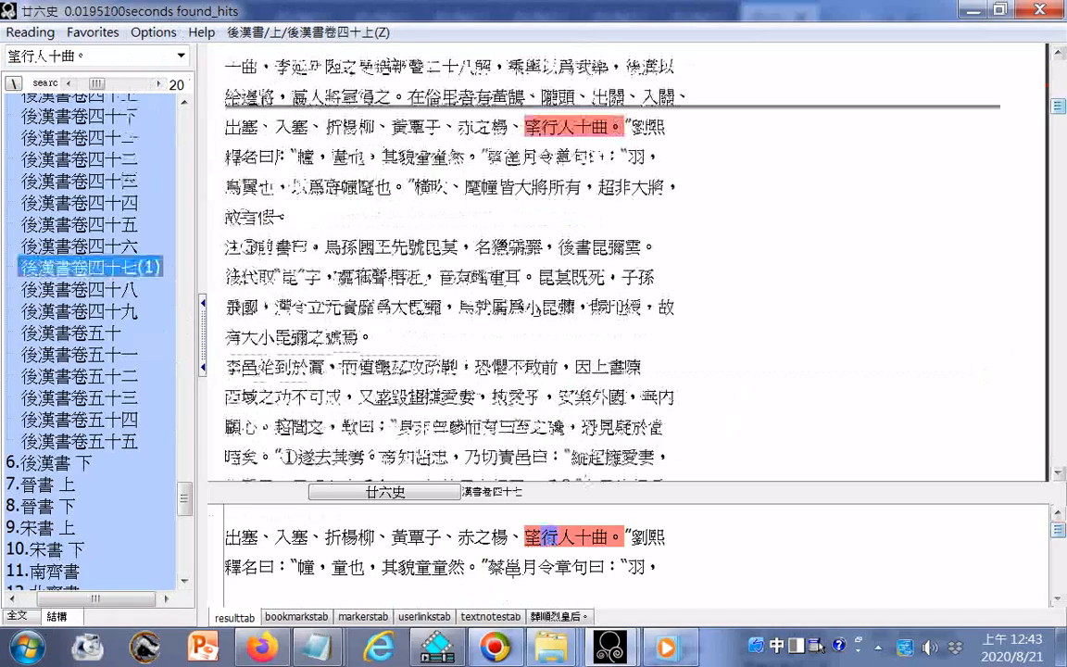
{"action": "left_click", "coordinate": [1055, 474]}
{"action": "left_click", "coordinate": [1055, 474]}
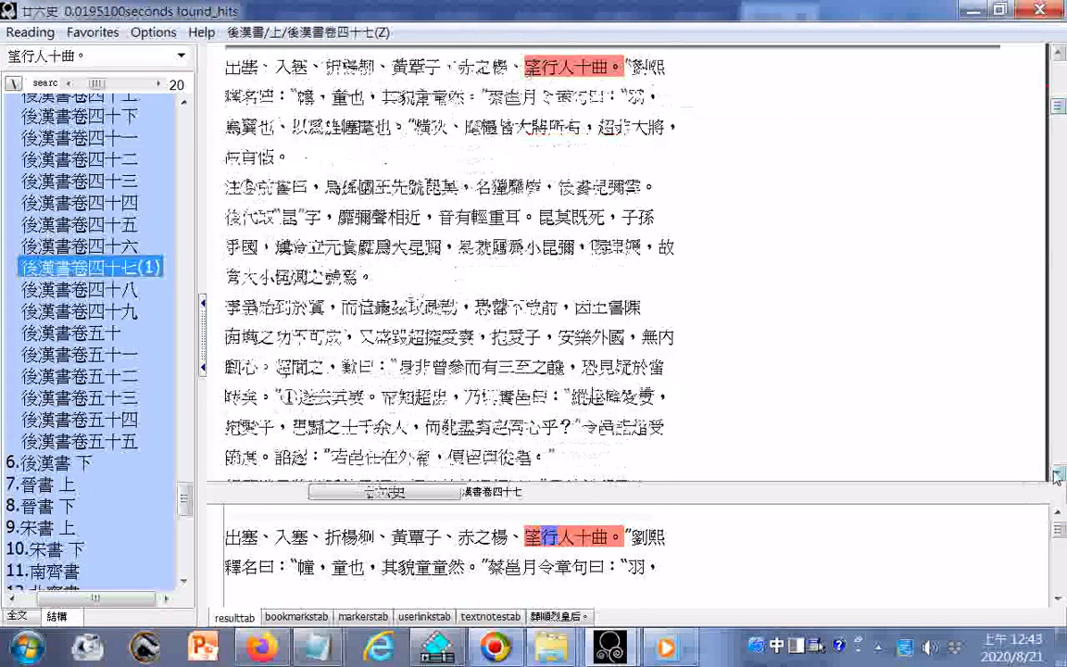
{"action": "left_click", "coordinate": [1056, 474]}
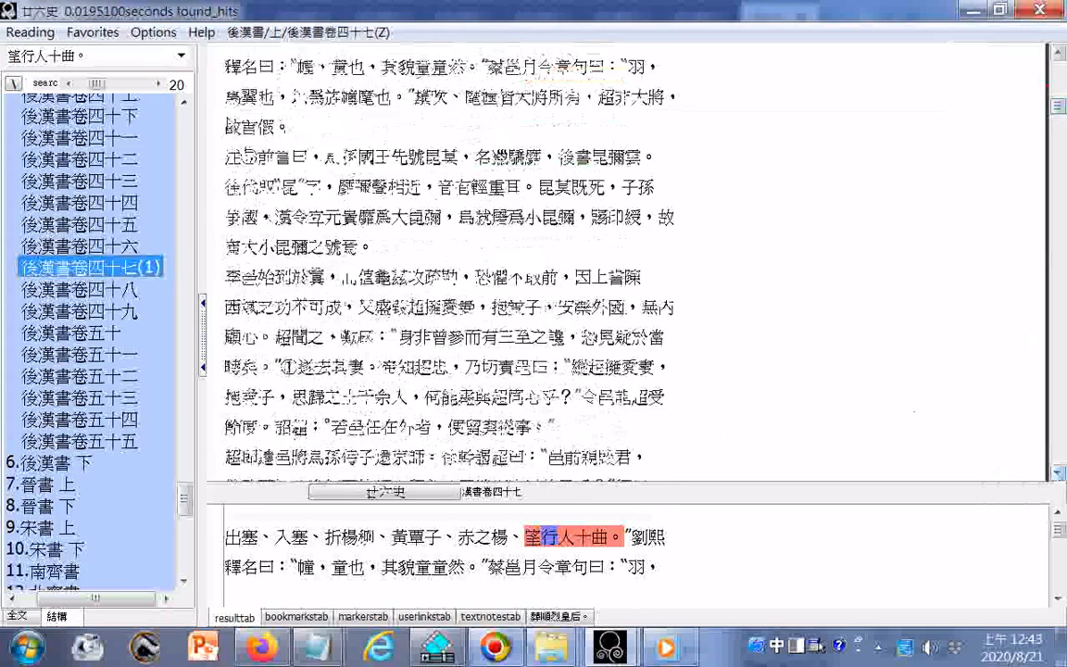
- Start an HTML export of the text, and rename the 上07 file on drive D as 後漢書 上07...望行人十曲。”劉熙.htm
{"action": "left_click", "coordinate": [29, 31]}
{"action": "left_click", "coordinate": [54, 167]}
{"action": "left_click", "coordinate": [540, 648]}
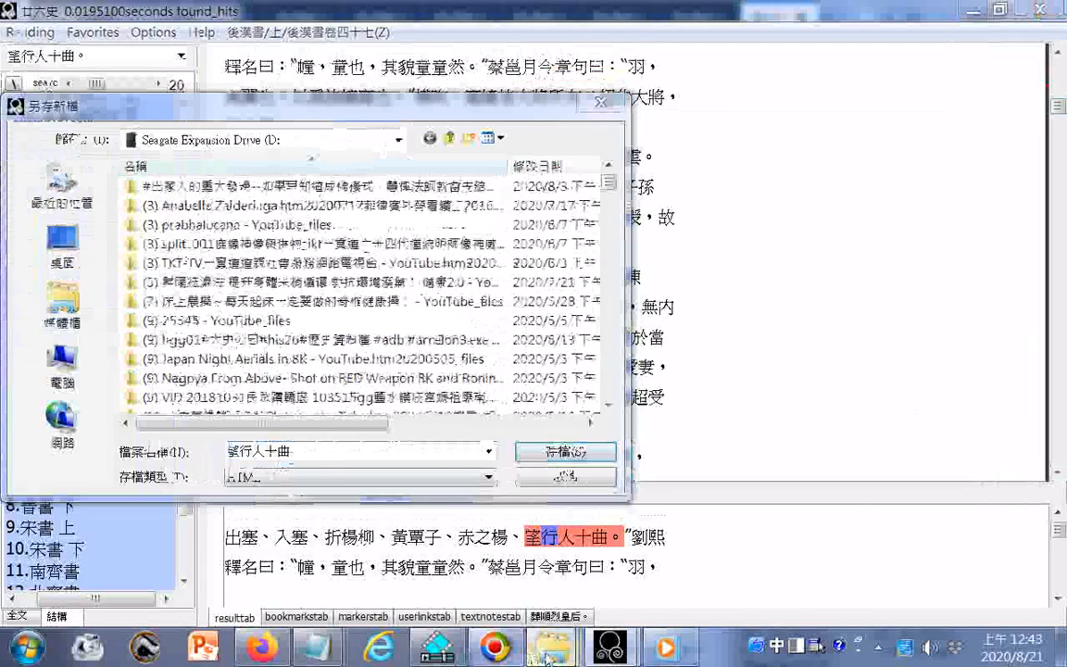
{"action": "left_click", "coordinate": [552, 538]}
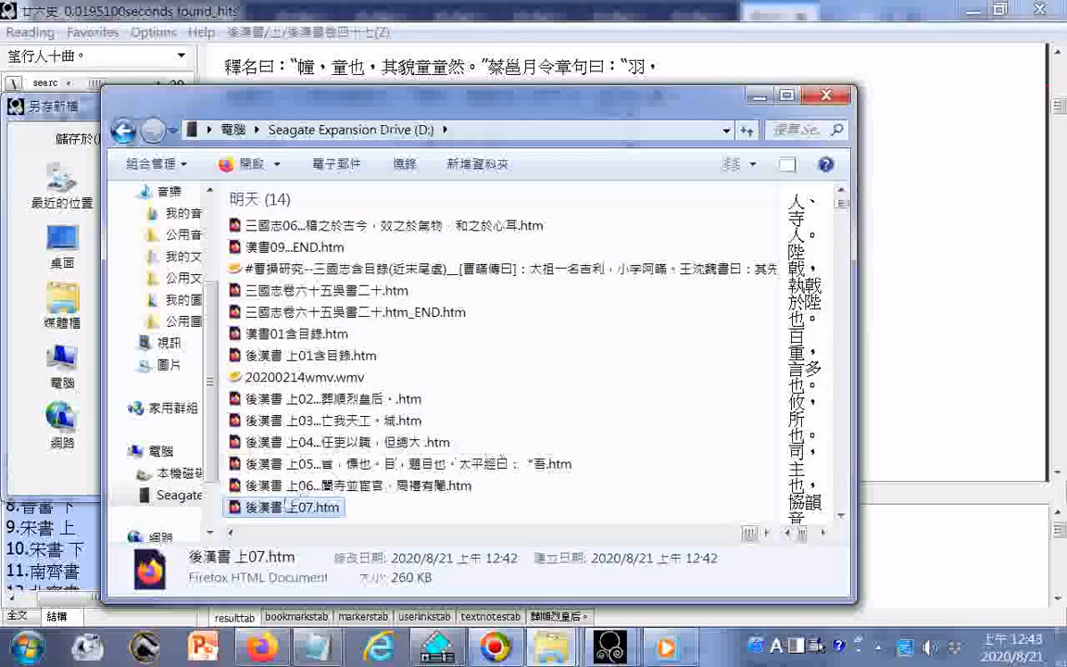
{"action": "left_click", "coordinate": [311, 509]}
{"action": "right_click", "coordinate": [313, 513]}
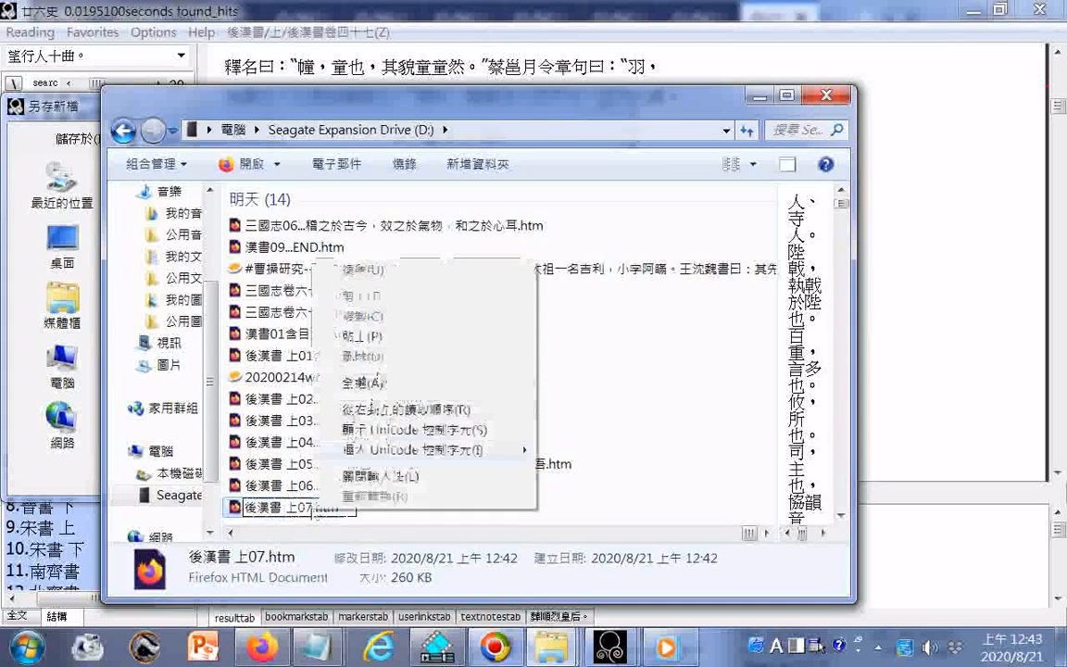
{"action": "left_click", "coordinate": [357, 335]}
{"action": "left_click", "coordinate": [313, 512]}
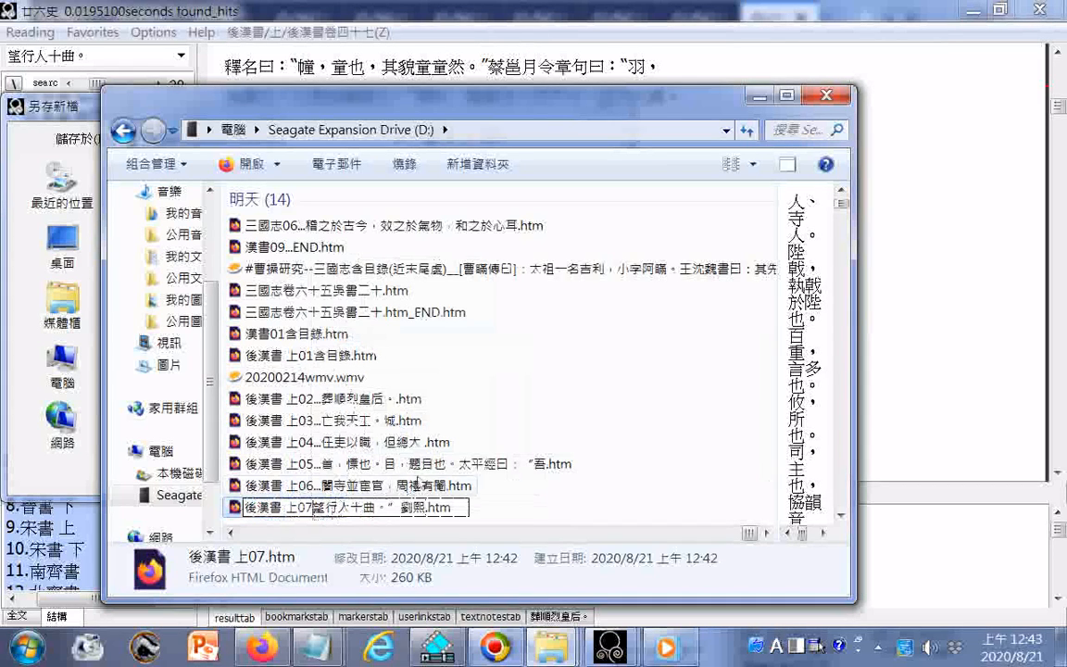
{"action": "type", "text": "..."}
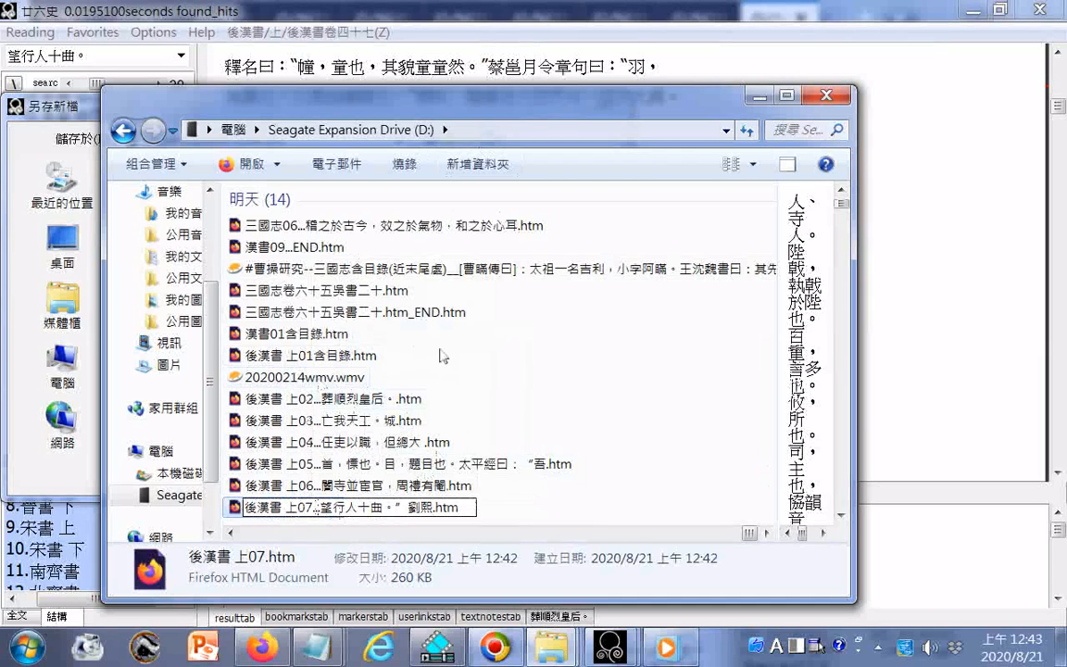
{"action": "left_click", "coordinate": [512, 463]}
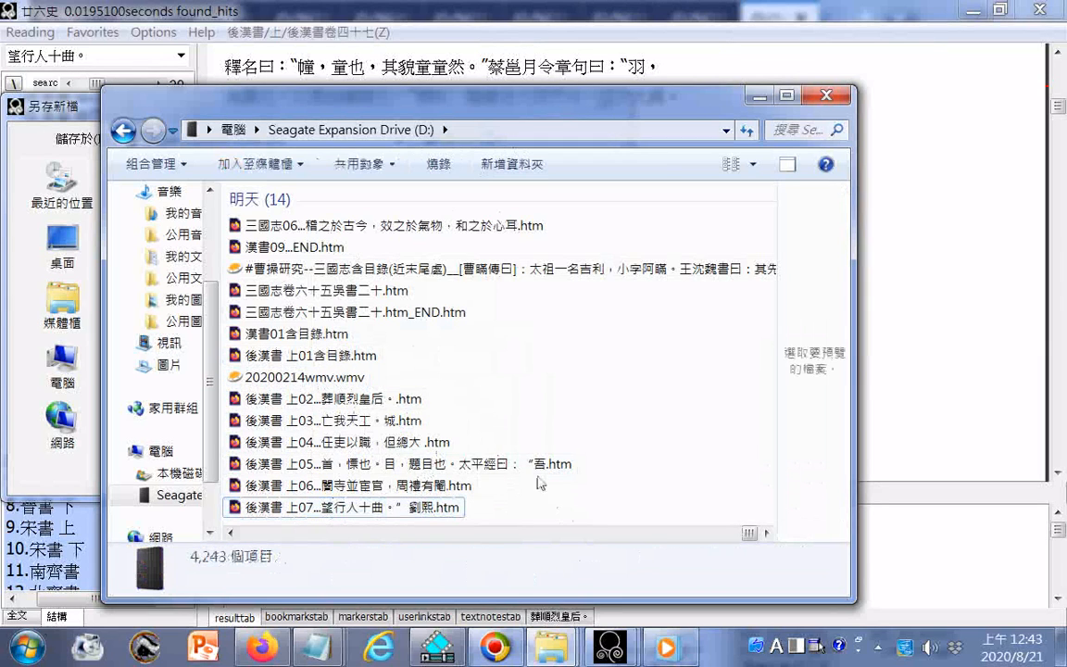
- Copy the prefix 後漢書 上0 from the renamed 上07 file's name and minimize the folder window
{"action": "left_click", "coordinate": [297, 510]}
{"action": "key", "text": "F2"}
{"action": "left_click_drag", "start_coordinate": [306, 511], "coordinate": [156, 505]}
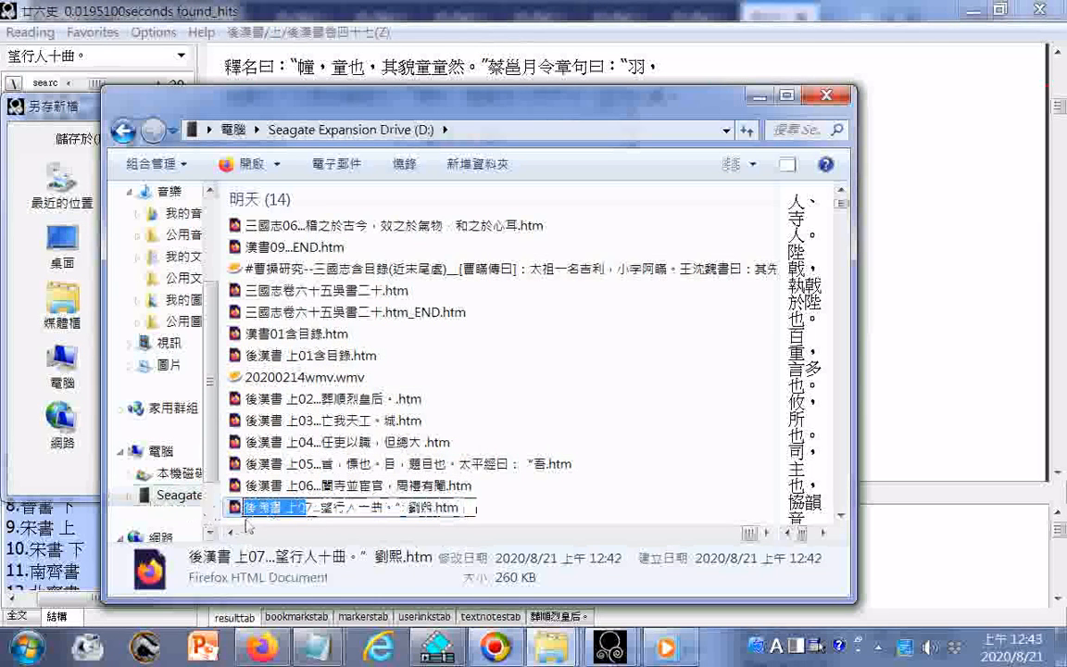
{"action": "right_click", "coordinate": [260, 517]}
{"action": "left_click", "coordinate": [278, 301]}
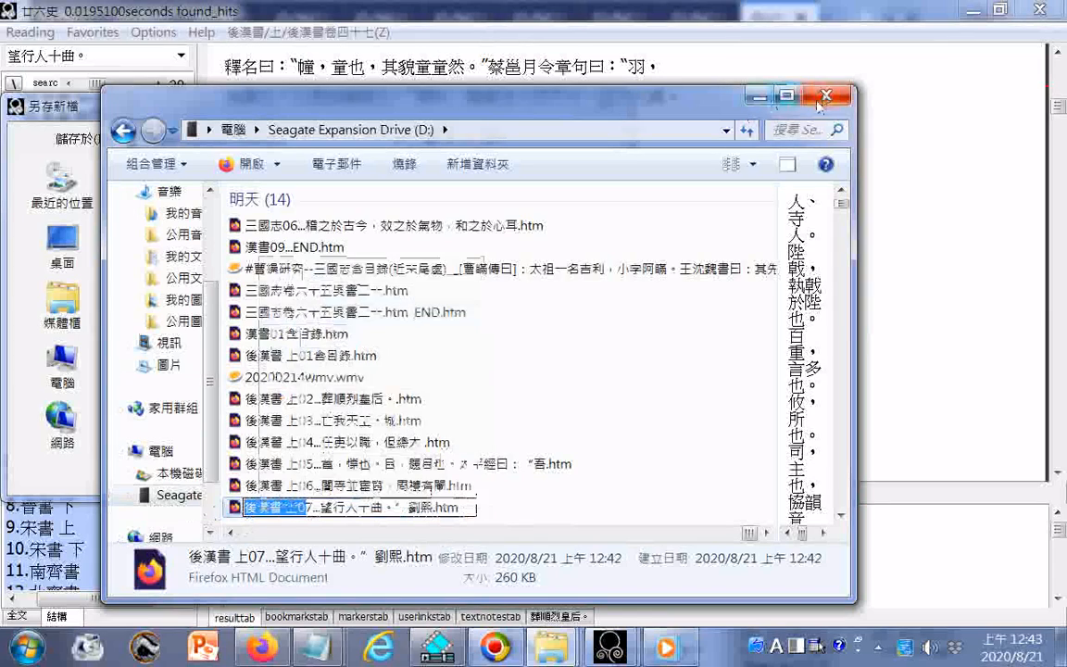
{"action": "left_click", "coordinate": [765, 100]}
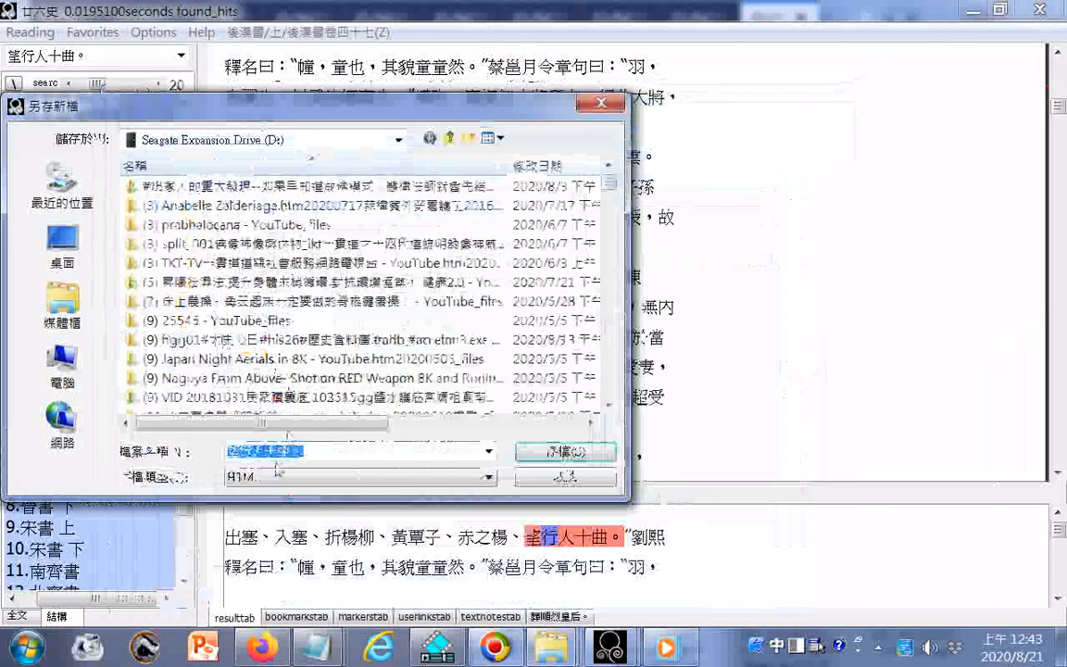
- Save the HTML export on drive D under the name 後漢書 上08
{"action": "right_click", "coordinate": [278, 452]}
{"action": "left_click", "coordinate": [314, 292]}
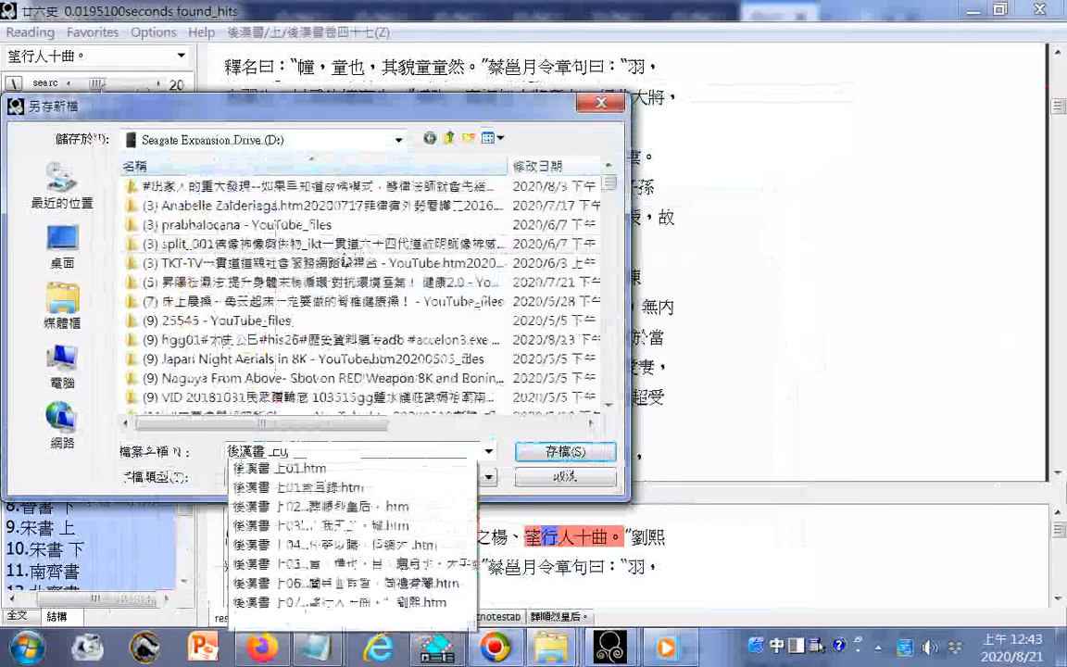
{"action": "type", "text": "8"}
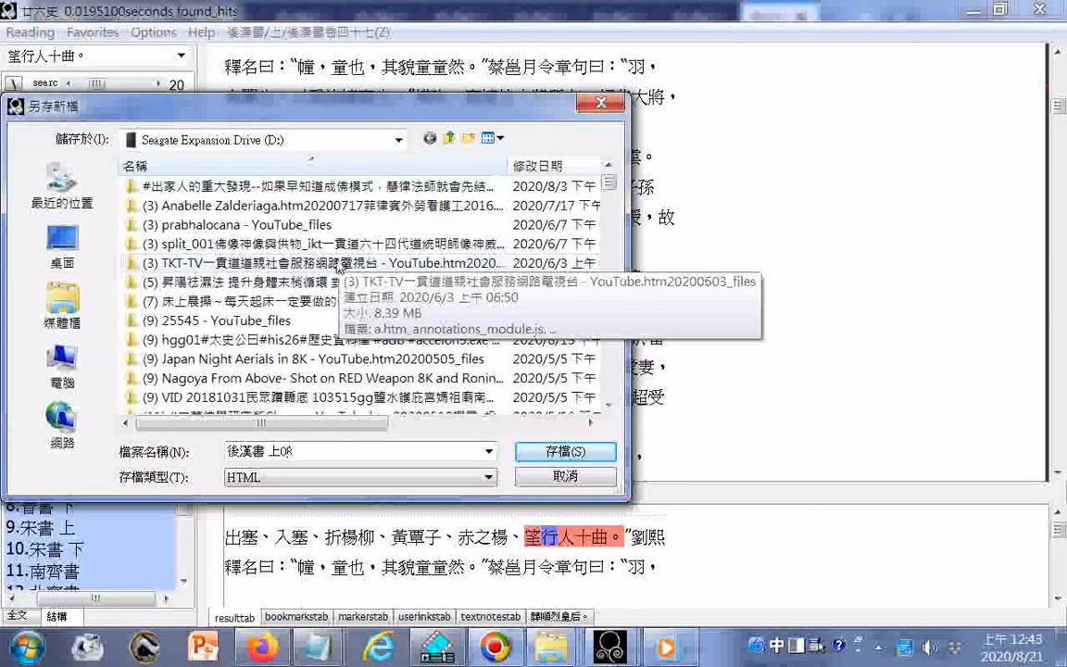
{"action": "key", "text": "Return"}
- Open the newly exported 後漢書 上08.htm from the drive D folder in the browser
{"action": "mouse_move", "coordinate": [540, 656]}
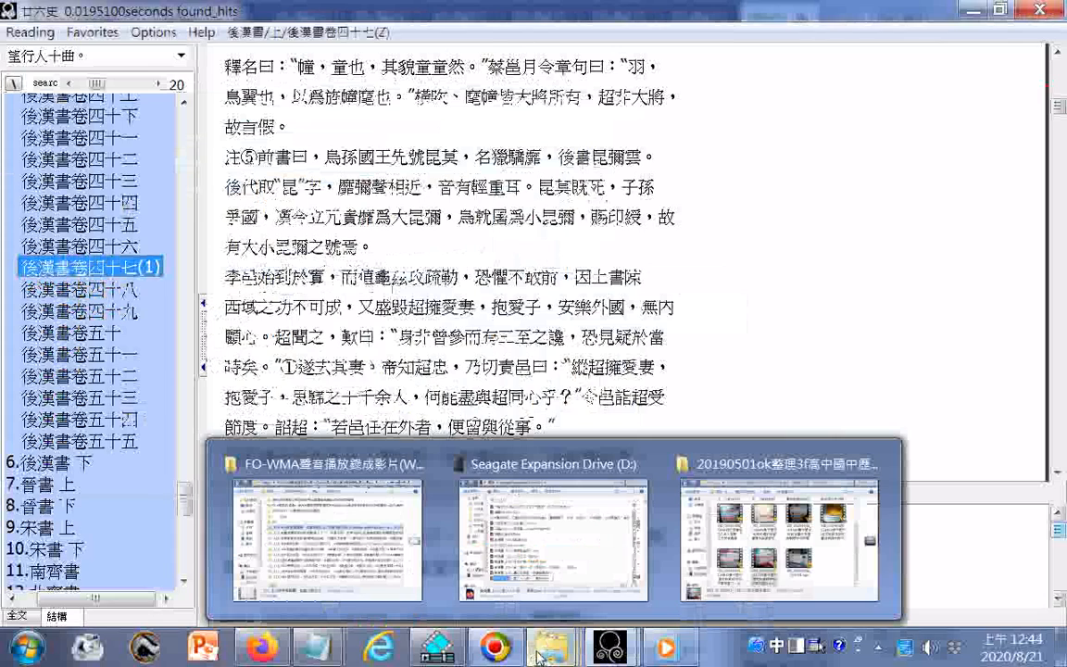
{"action": "left_click", "coordinate": [553, 528]}
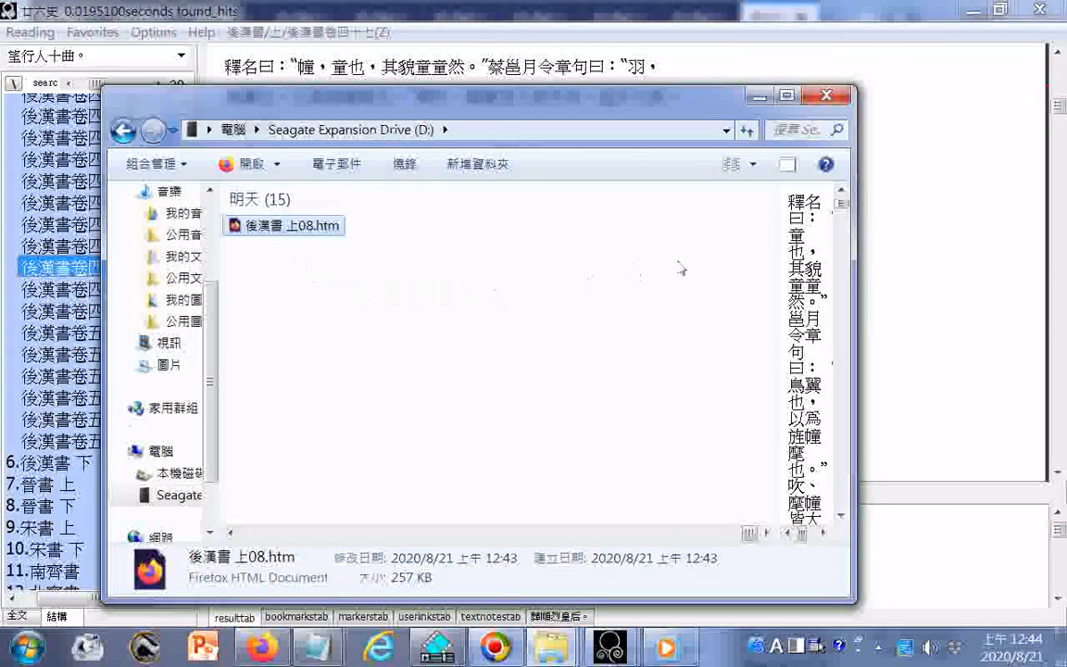
{"action": "key", "text": "Return"}
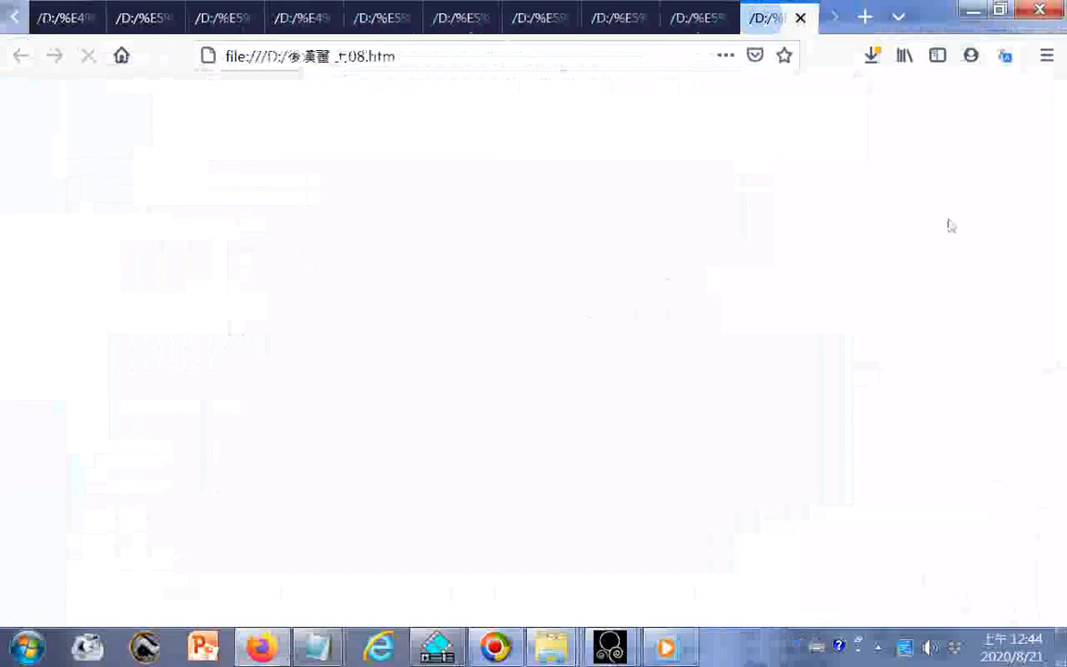
- Copy the ending phrase 而以李夫人配食。⑤今 from the 上08 text and search for it in Accelon's 廿六史 window
{"action": "left_click_drag", "start_coordinate": [1058, 100], "coordinate": [1064, 509]}
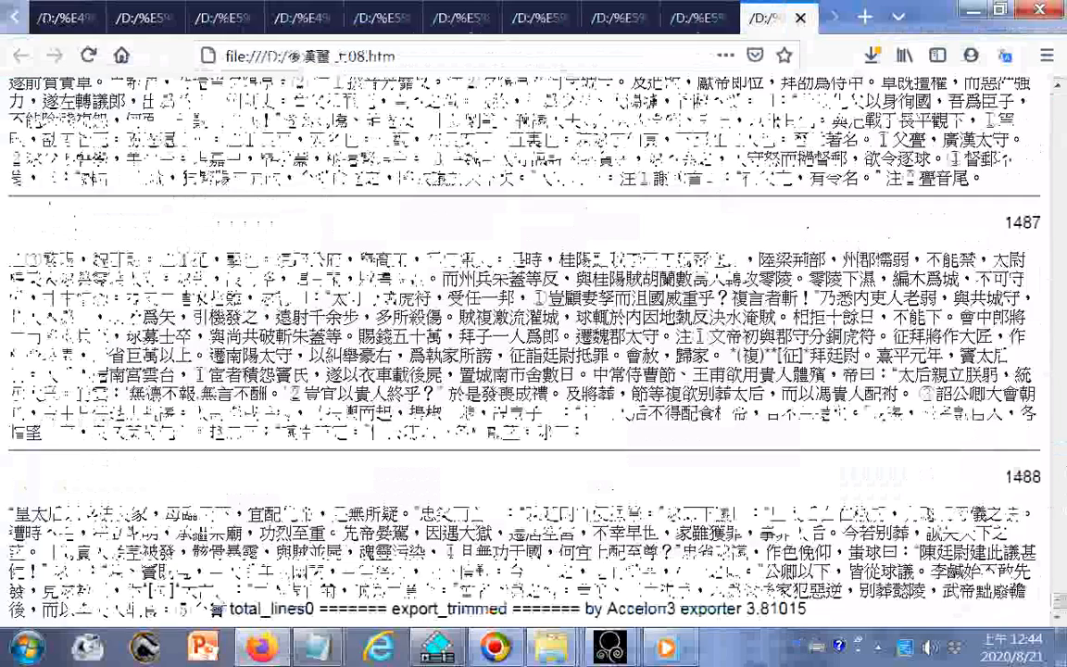
{"action": "left_click", "coordinate": [610, 647]}
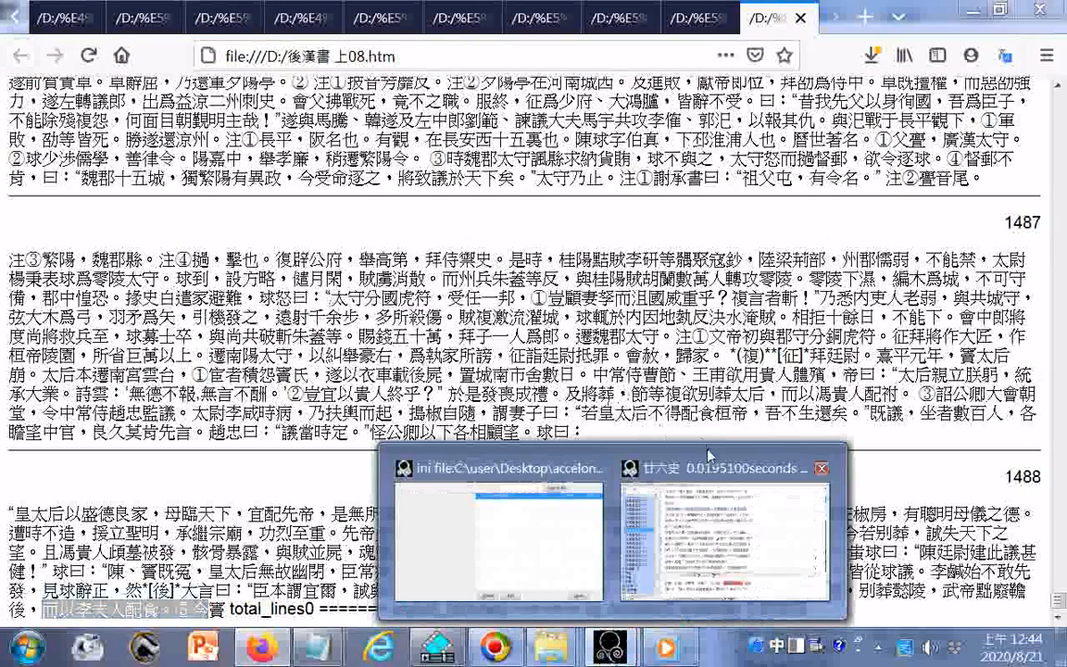
{"action": "left_click", "coordinate": [708, 458]}
{"action": "right_click", "coordinate": [85, 56]}
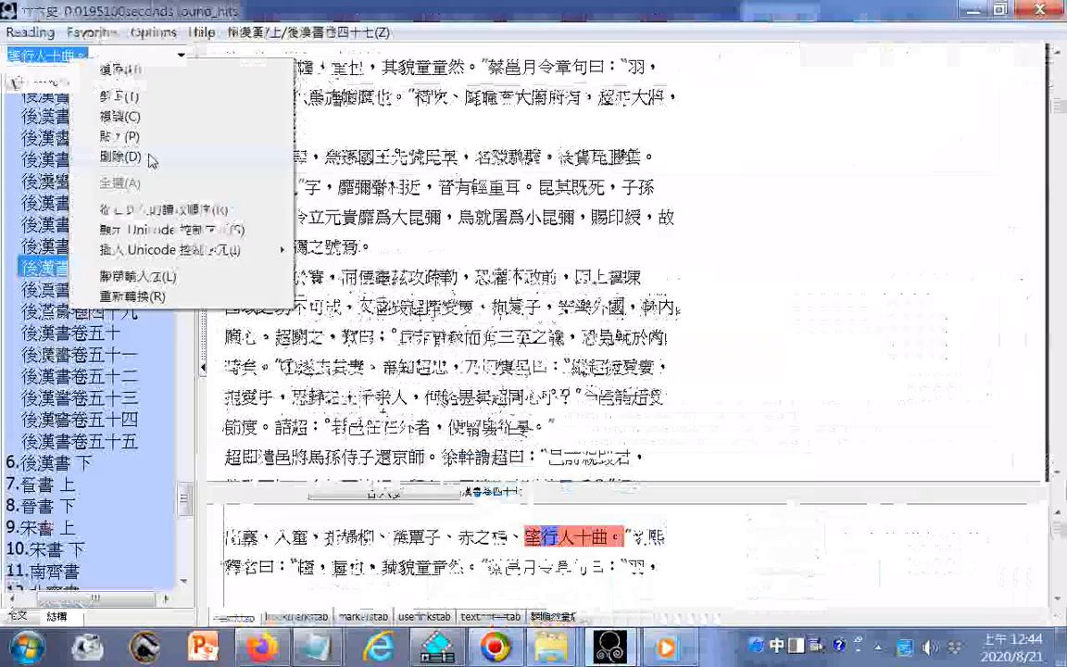
{"action": "left_click", "coordinate": [143, 137]}
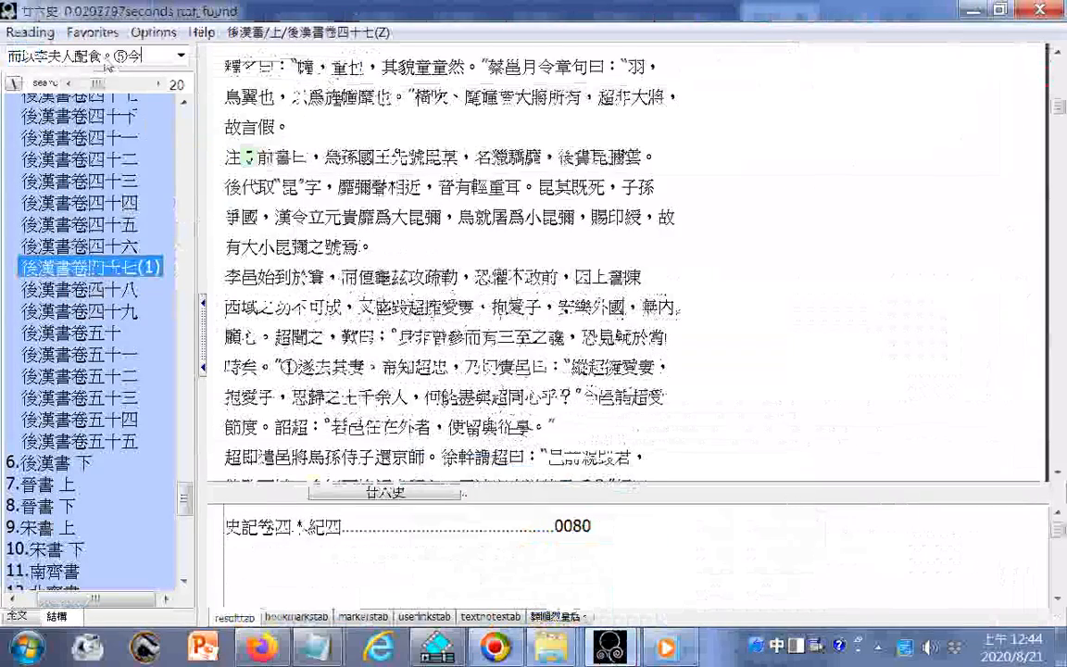
- Shorten the search phrase to 而以李夫人配食。 by removing ⑤今, search again, and open the matching passage
{"action": "left_click_drag", "start_coordinate": [102, 58], "coordinate": [145, 63]}
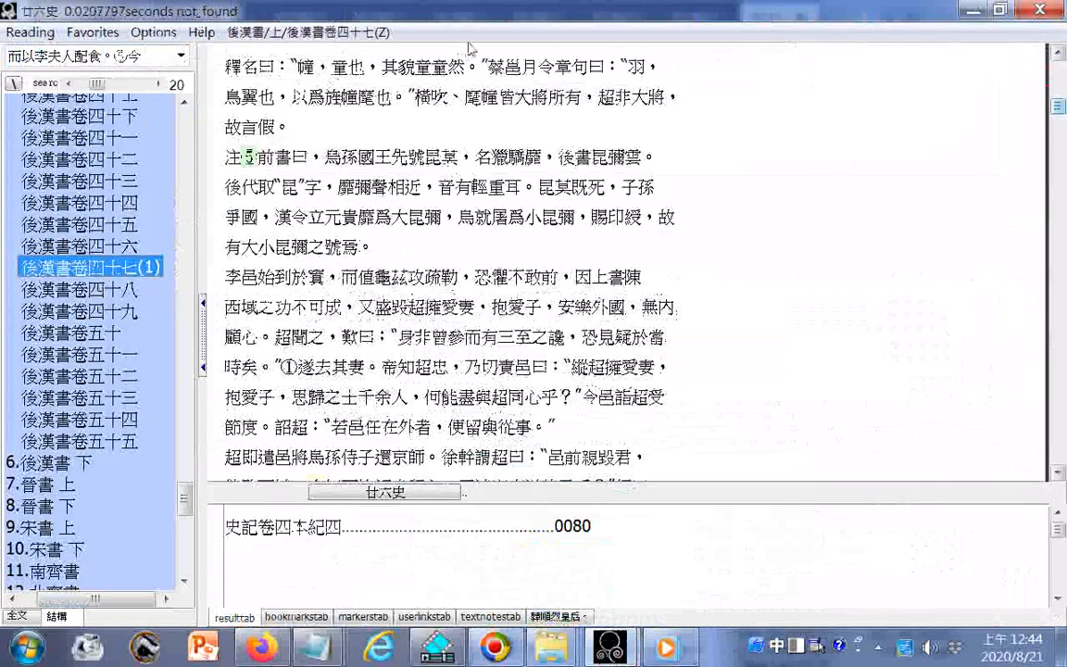
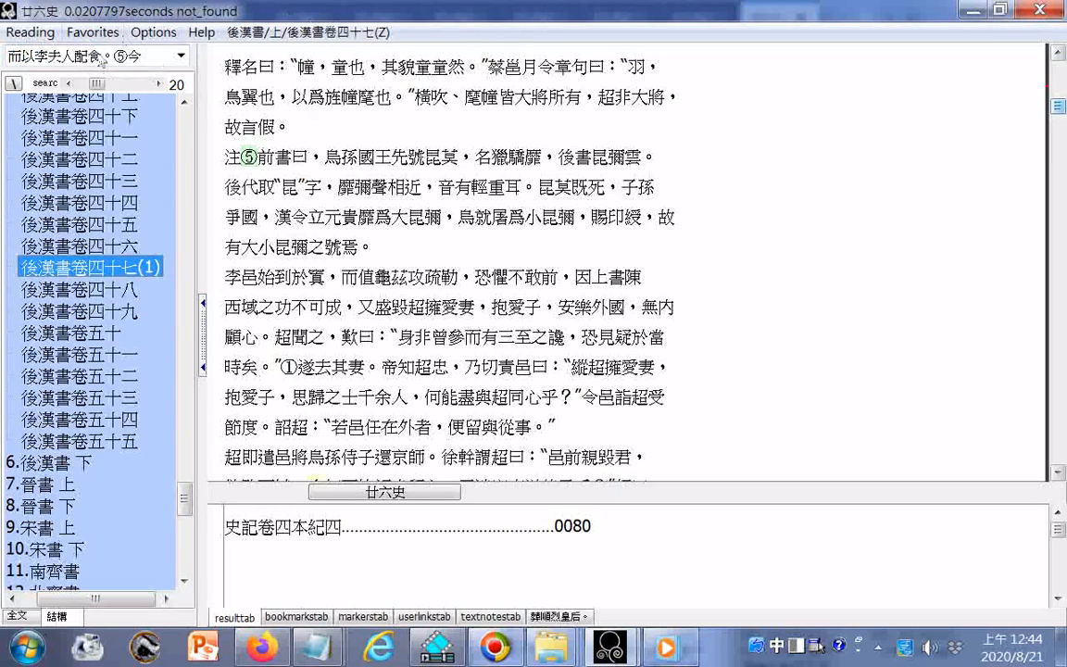
{"action": "left_click", "coordinate": [105, 67]}
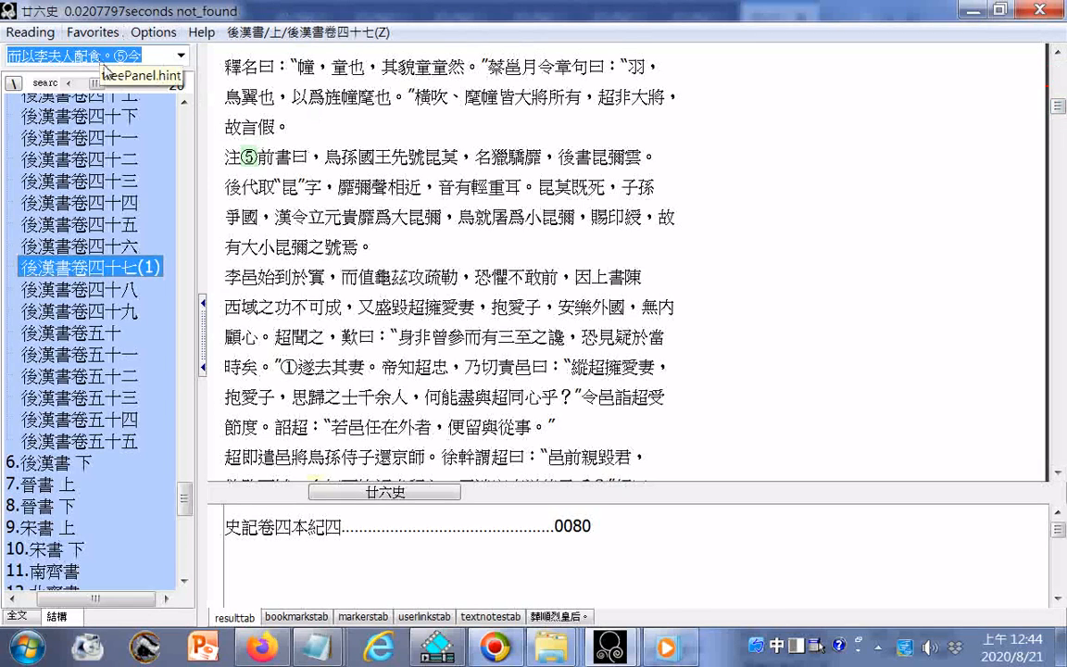
{"action": "left_click", "coordinate": [106, 59]}
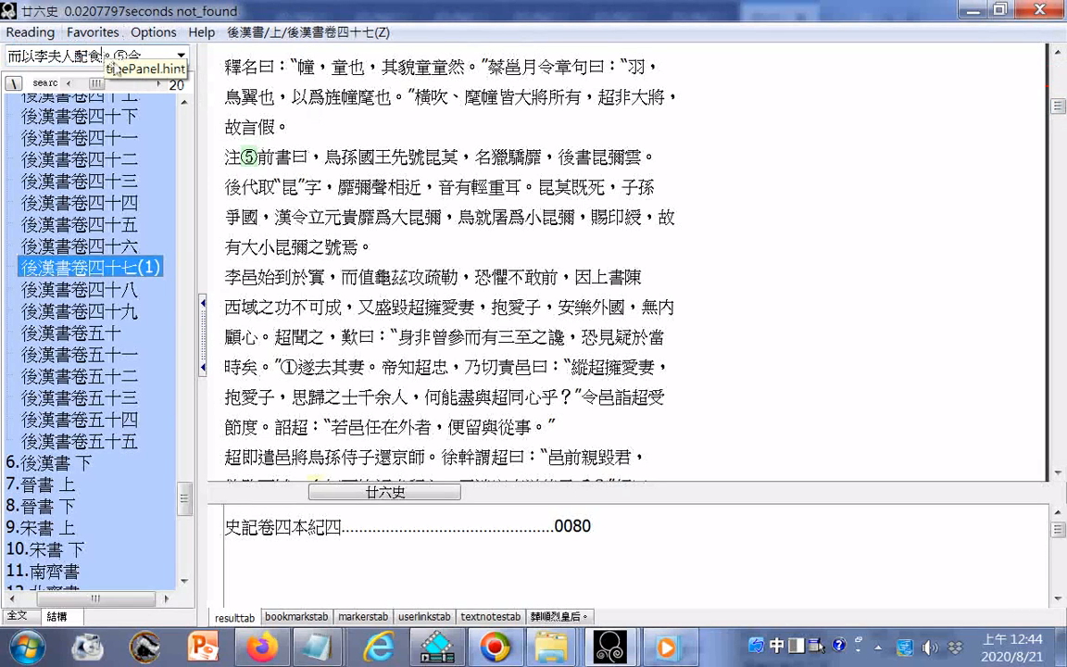
{"action": "double_click", "coordinate": [120, 61]}
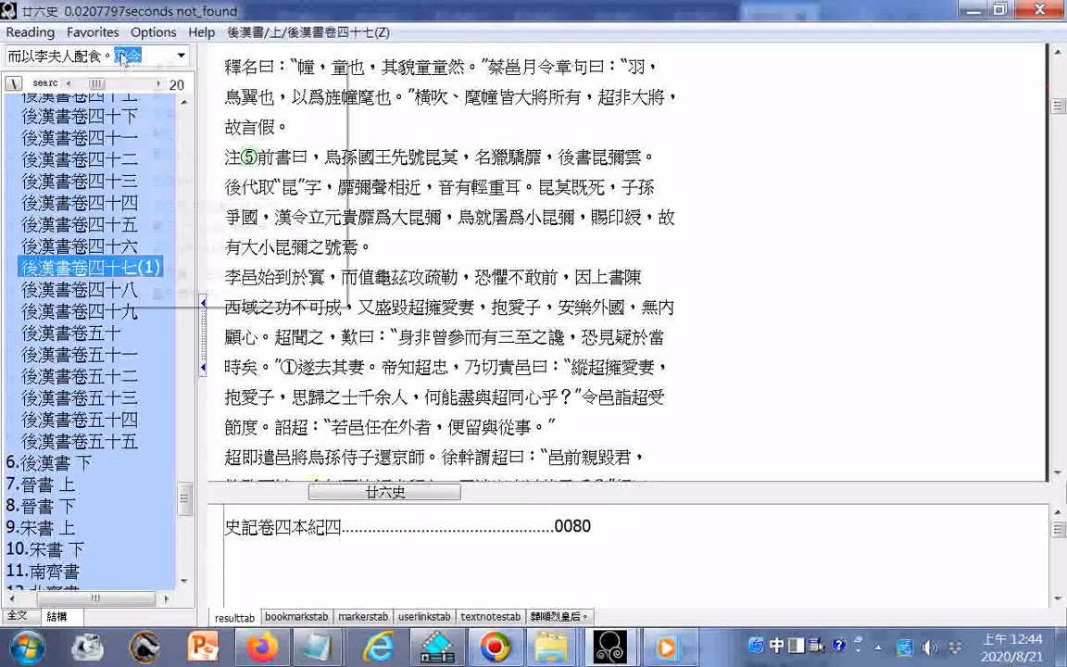
{"action": "right_click", "coordinate": [117, 55]}
{"action": "left_click", "coordinate": [139, 93]}
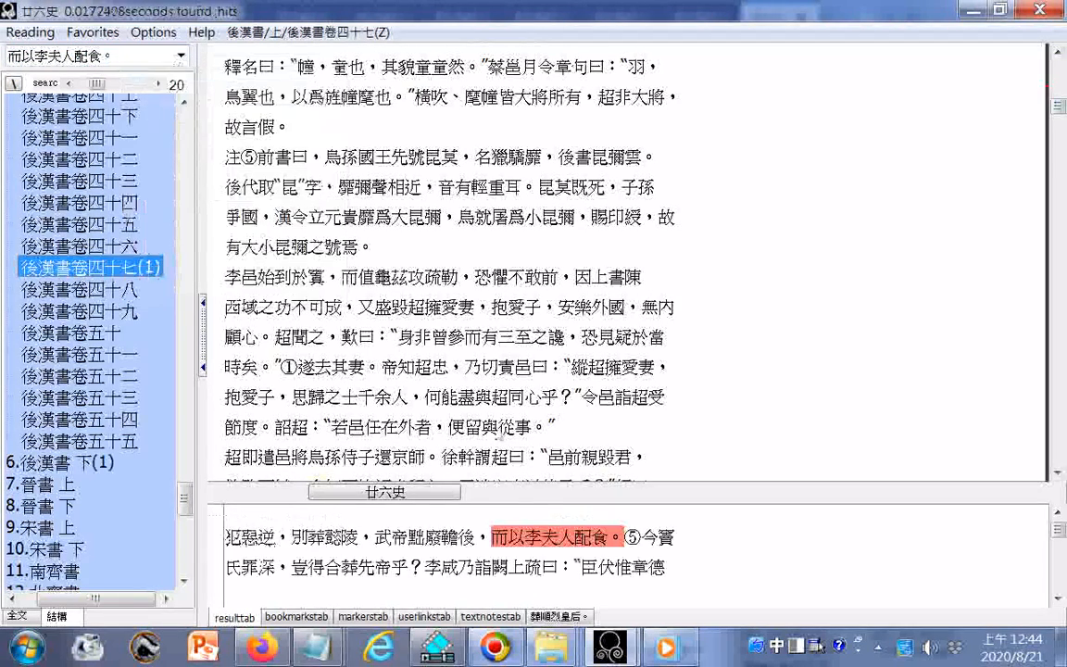
{"action": "left_click", "coordinate": [537, 545]}
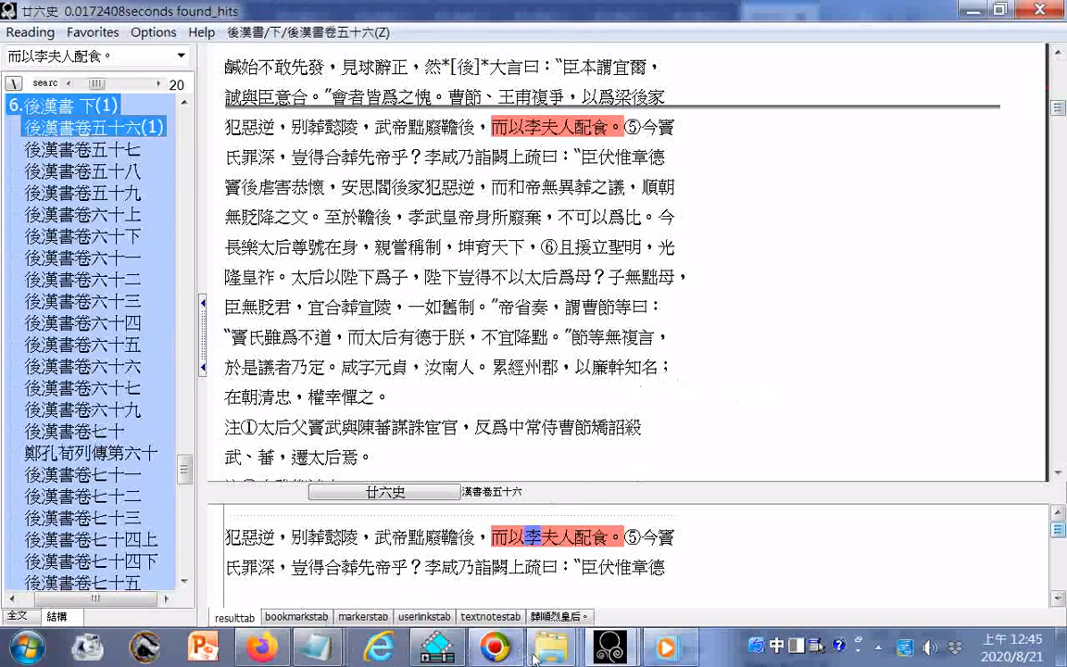
- Switch to the browser and look back through 後漢書 上08.htm, examining its volume headings and page numbers
{"action": "left_click", "coordinate": [273, 646]}
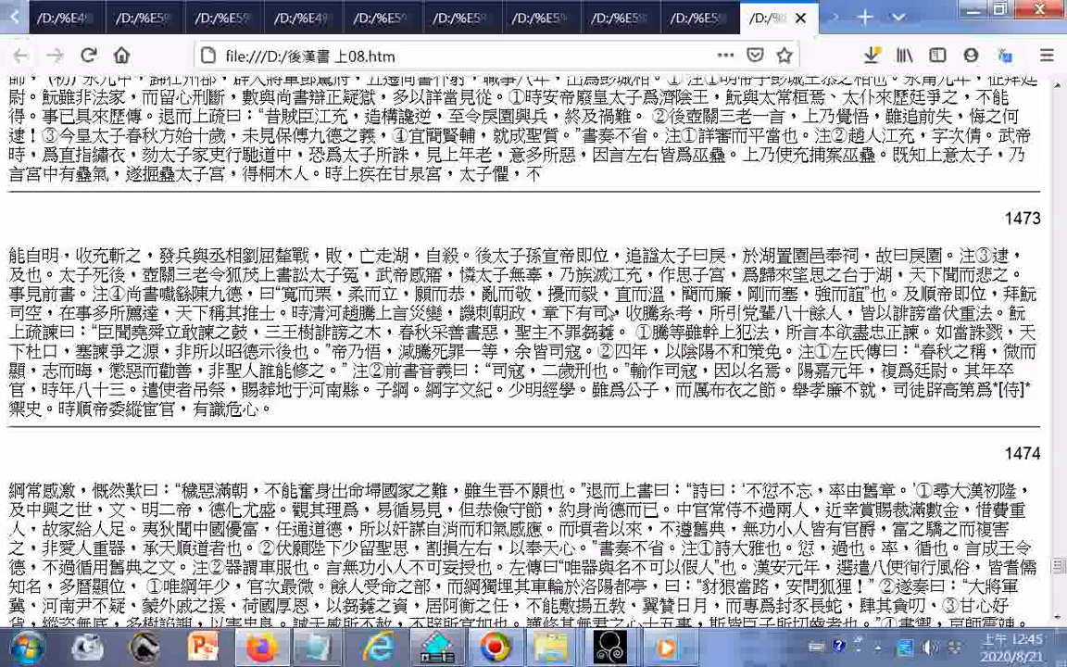
{"action": "scroll", "coordinate": [608, 315], "scroll_direction": "up", "scroll_amount": 20}
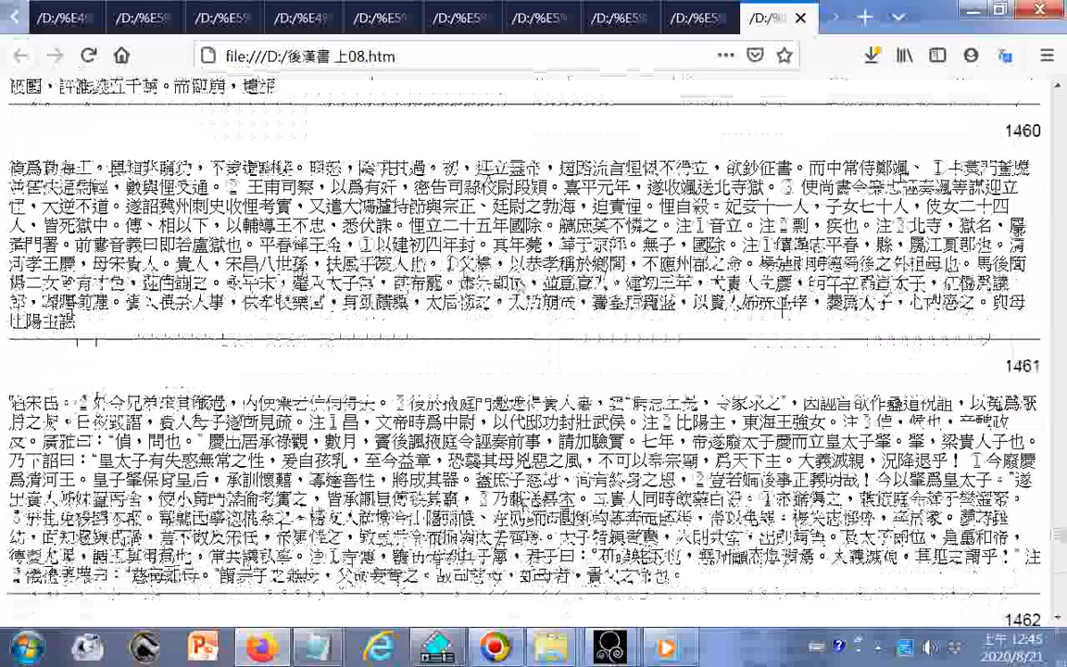
{"action": "scroll", "coordinate": [534, 352], "scroll_direction": "up", "scroll_amount": 20}
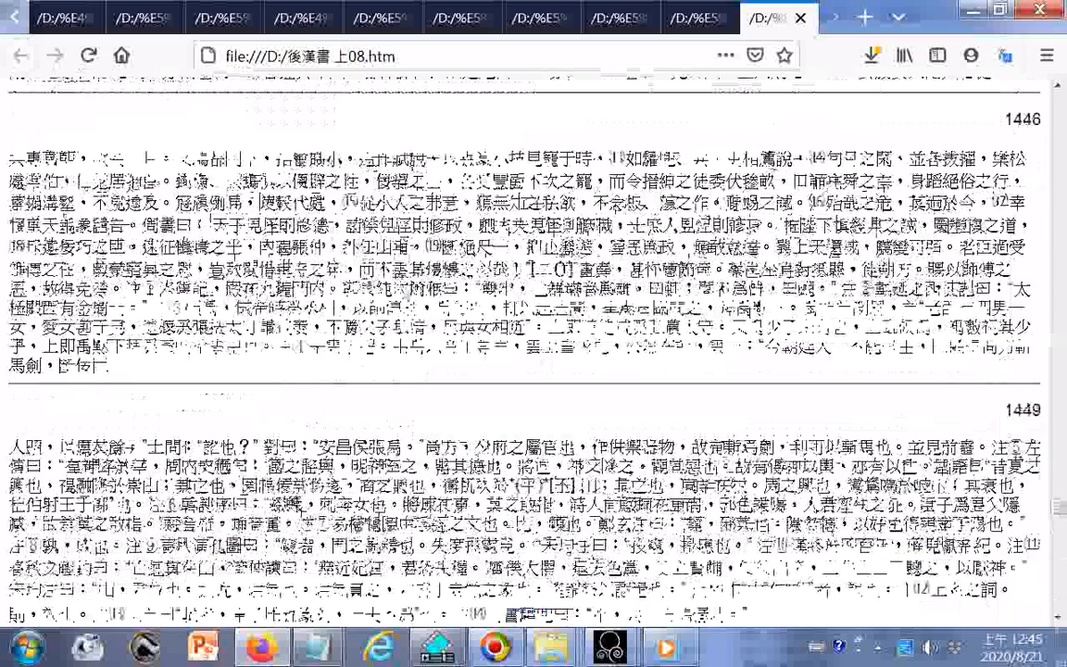
{"action": "scroll", "coordinate": [510, 282], "scroll_direction": "up", "scroll_amount": 20}
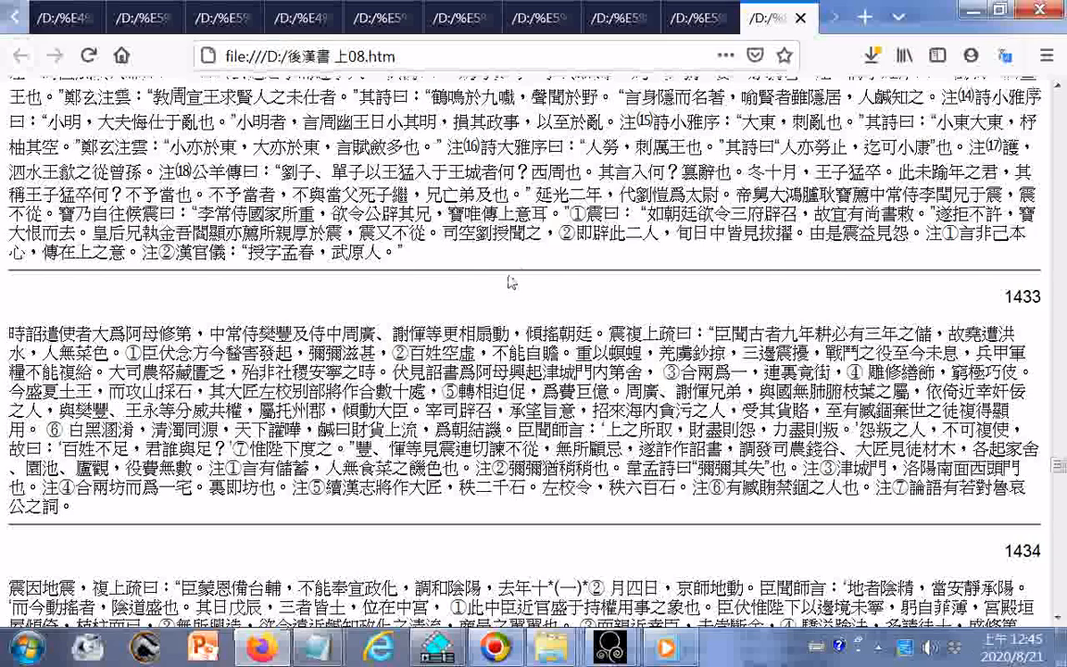
{"action": "scroll", "coordinate": [510, 282], "scroll_direction": "up", "scroll_amount": 15}
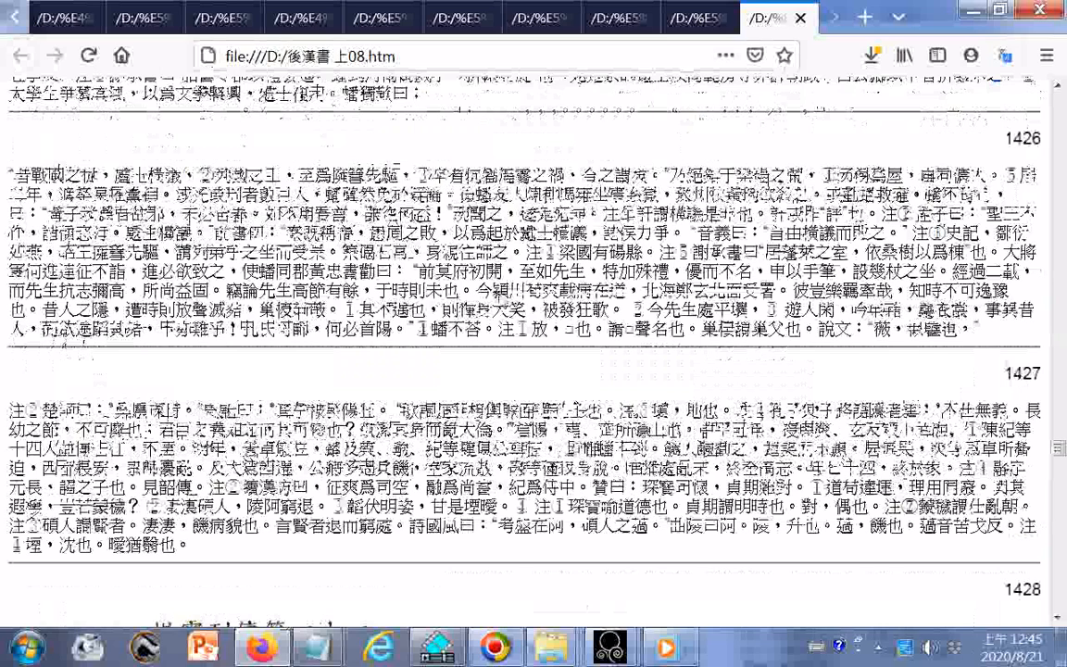
{"action": "scroll", "coordinate": [510, 282], "scroll_direction": "up", "scroll_amount": 5}
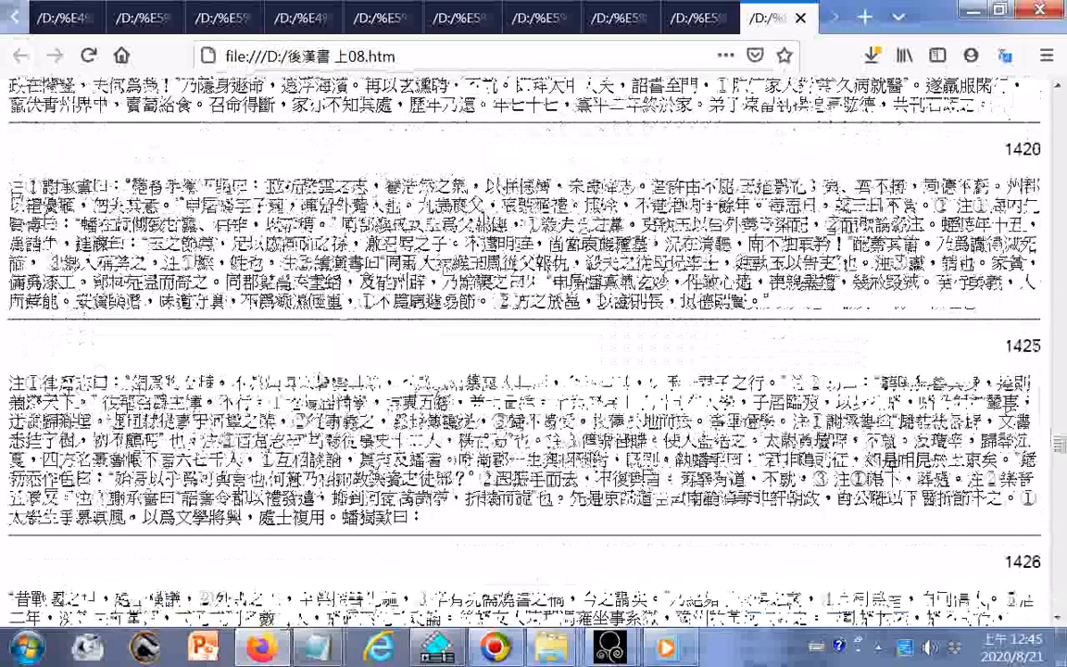
{"action": "scroll", "coordinate": [524, 347], "scroll_direction": "up", "scroll_amount": 8}
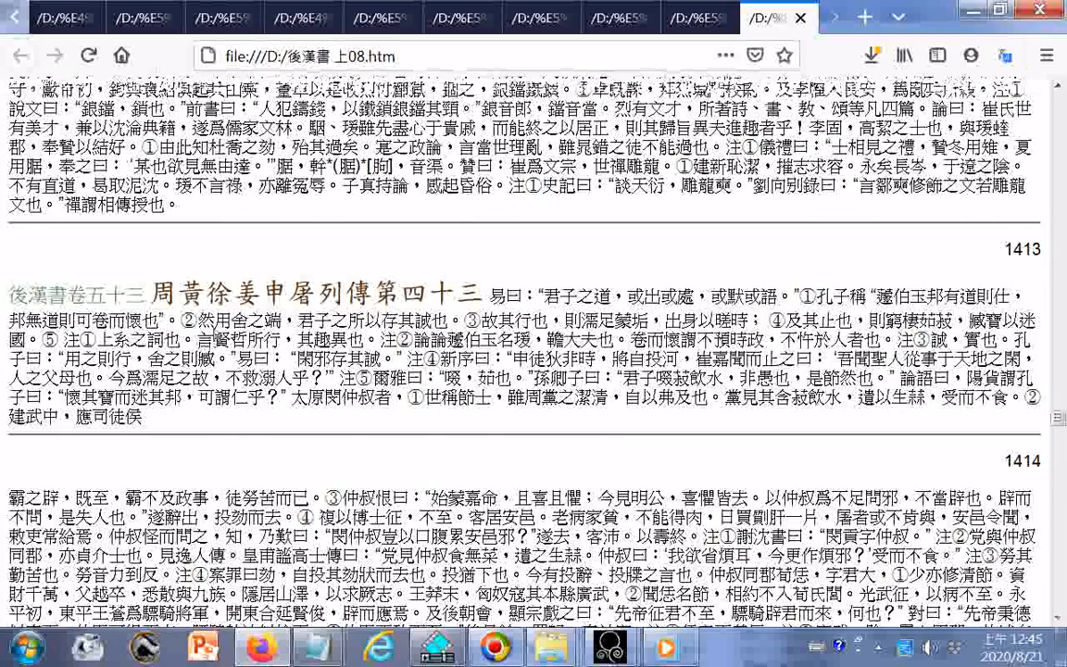
{"action": "scroll", "coordinate": [323, 244], "scroll_direction": "up", "scroll_amount": 15}
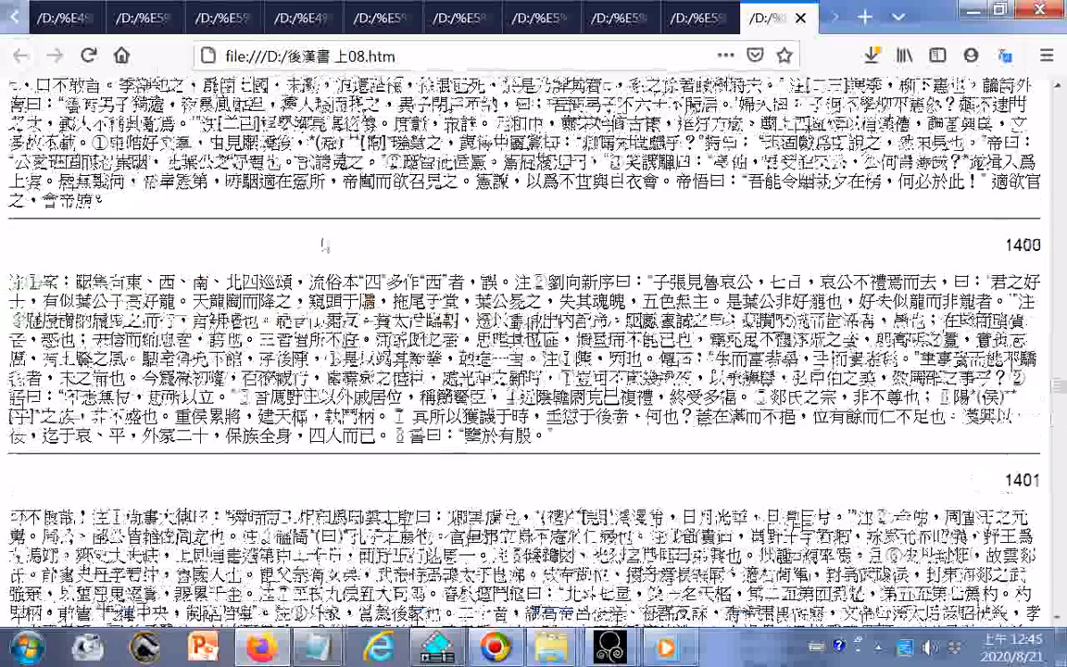
{"action": "scroll", "coordinate": [323, 244], "scroll_direction": "up", "scroll_amount": 12}
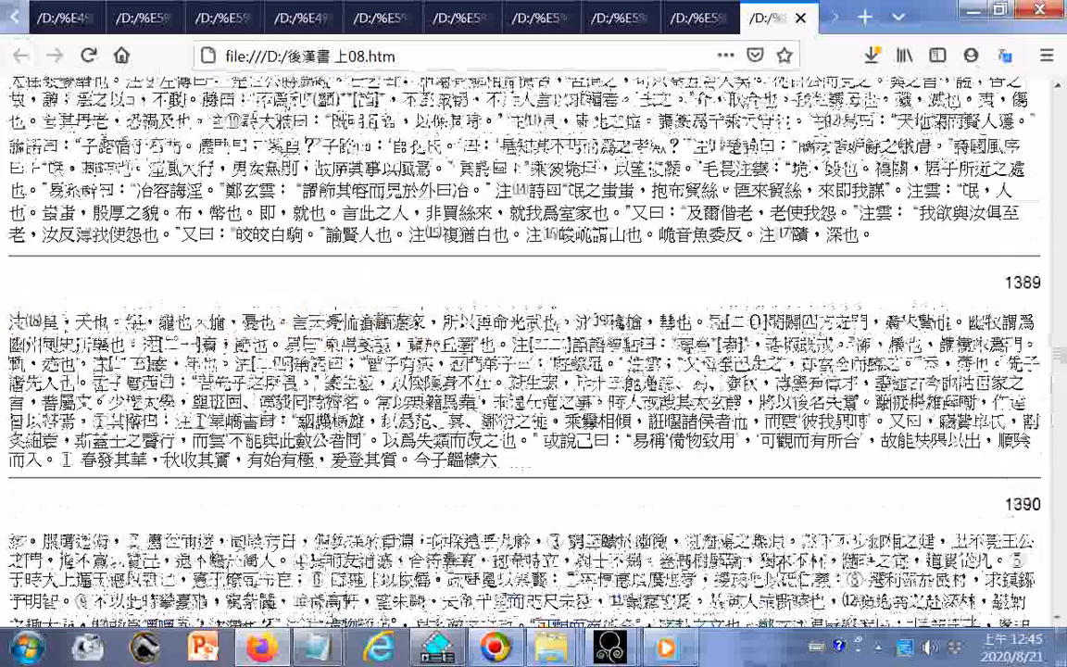
{"action": "scroll", "coordinate": [323, 244], "scroll_direction": "up", "scroll_amount": 7}
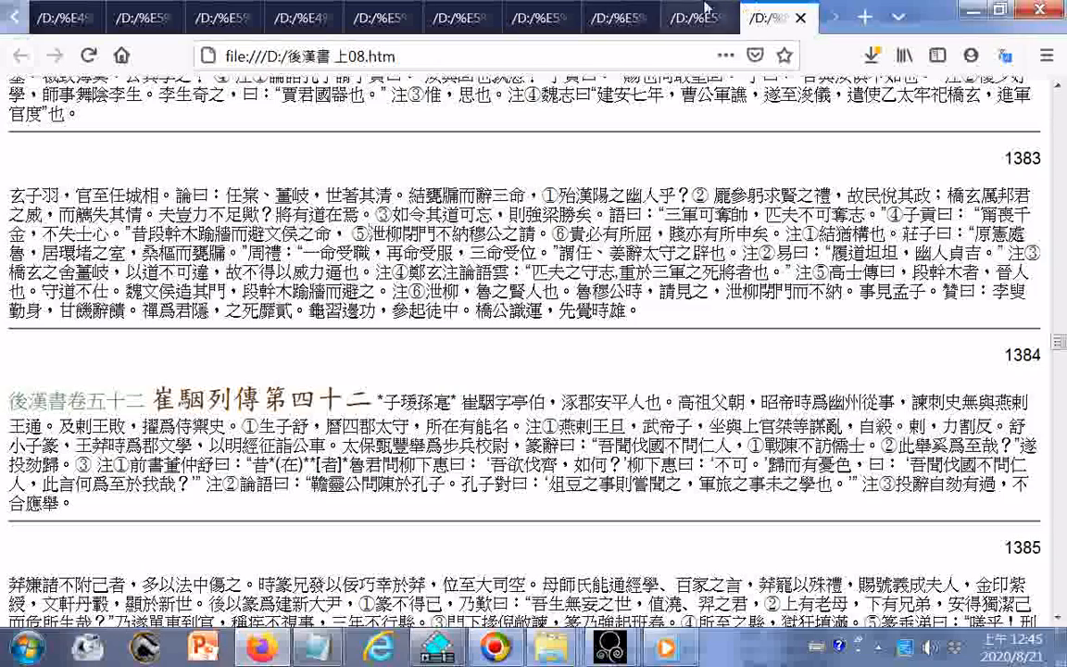
- Minimize the browser and check in the 廿六史 contents tree which volumes lie just before 後漢書 下
{"action": "left_click", "coordinate": [975, 10]}
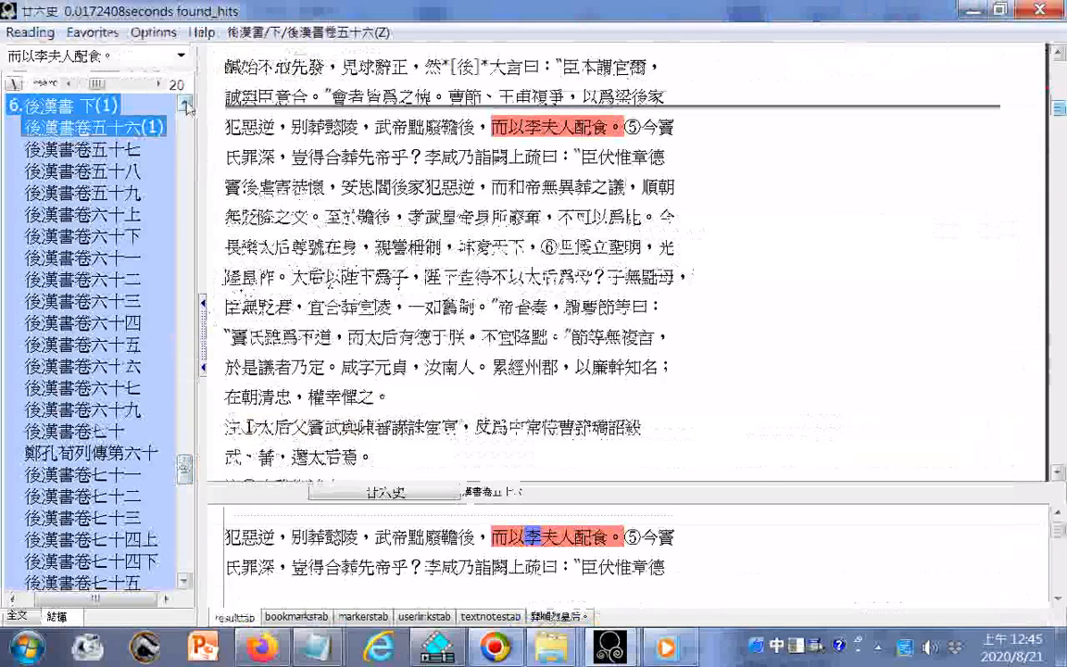
{"action": "left_click", "coordinate": [187, 105]}
{"action": "left_click", "coordinate": [186, 105]}
{"action": "left_click", "coordinate": [186, 105]}
{"action": "left_click", "coordinate": [186, 105]}
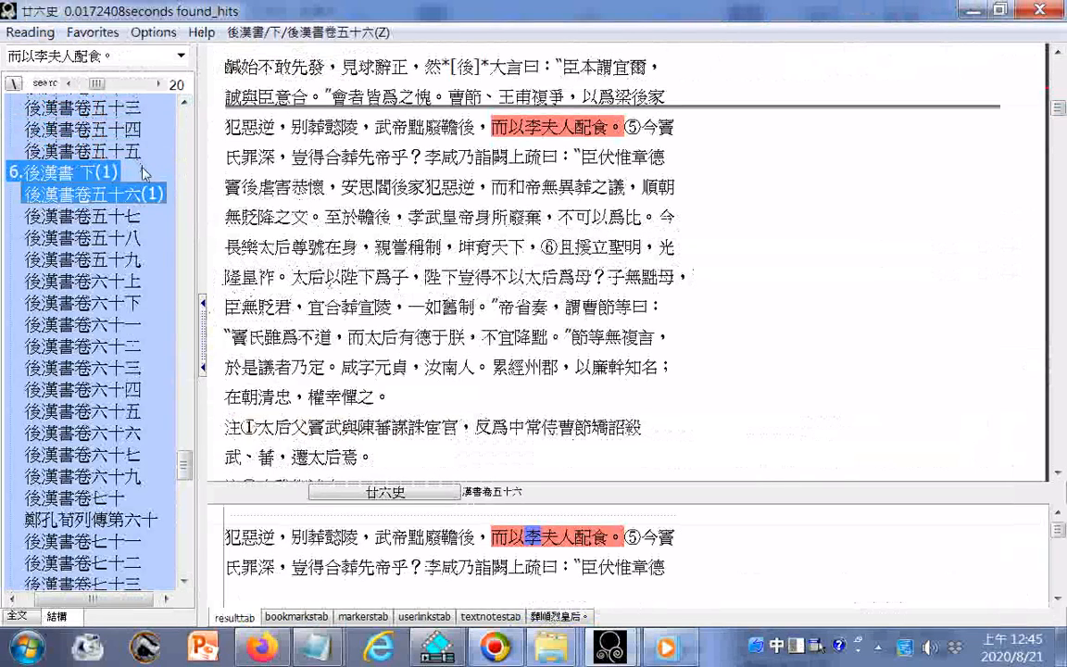
- Load 後漢書 上08.htm from the drive D folder into the Notepad window holding 後漢書 上04.htm, and maximize it
{"action": "mouse_move", "coordinate": [552, 647]}
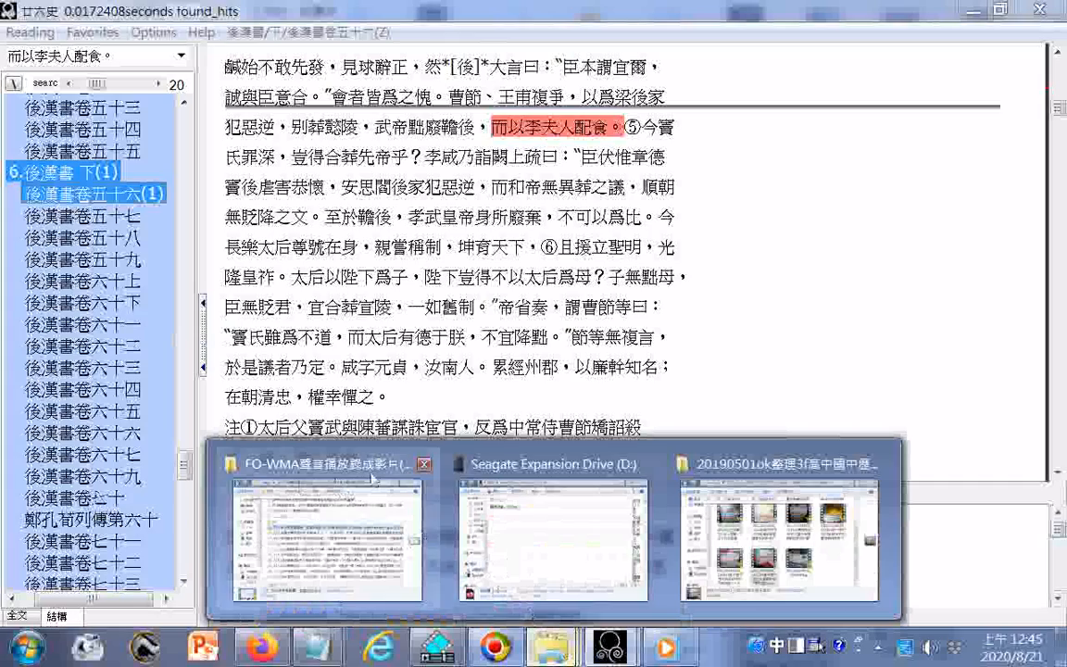
{"action": "mouse_move", "coordinate": [555, 477]}
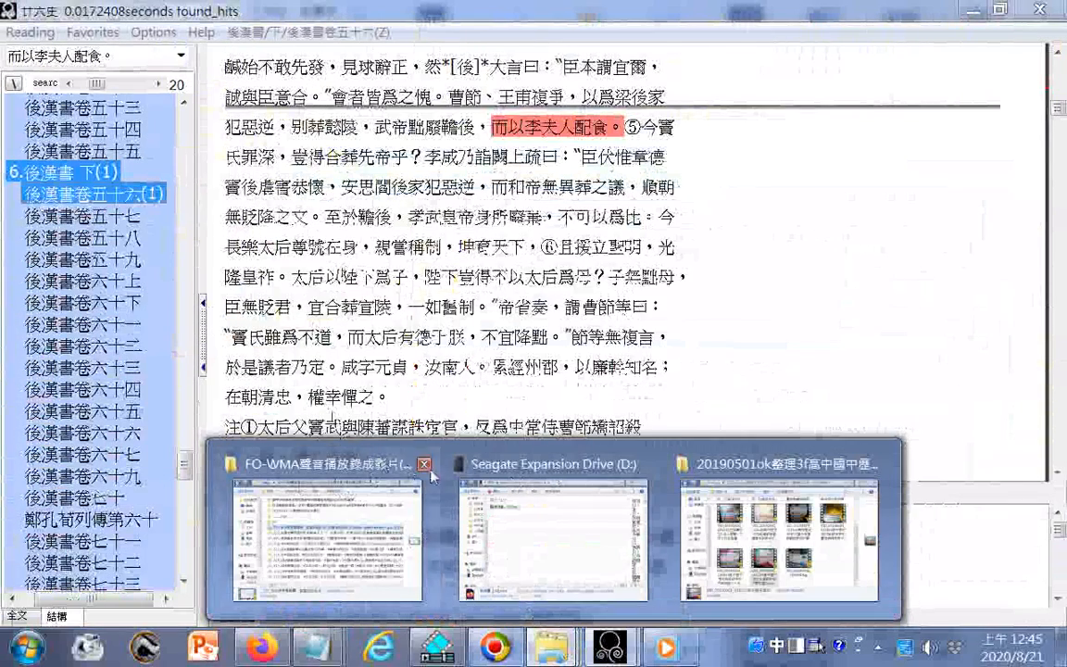
{"action": "left_click", "coordinate": [533, 487]}
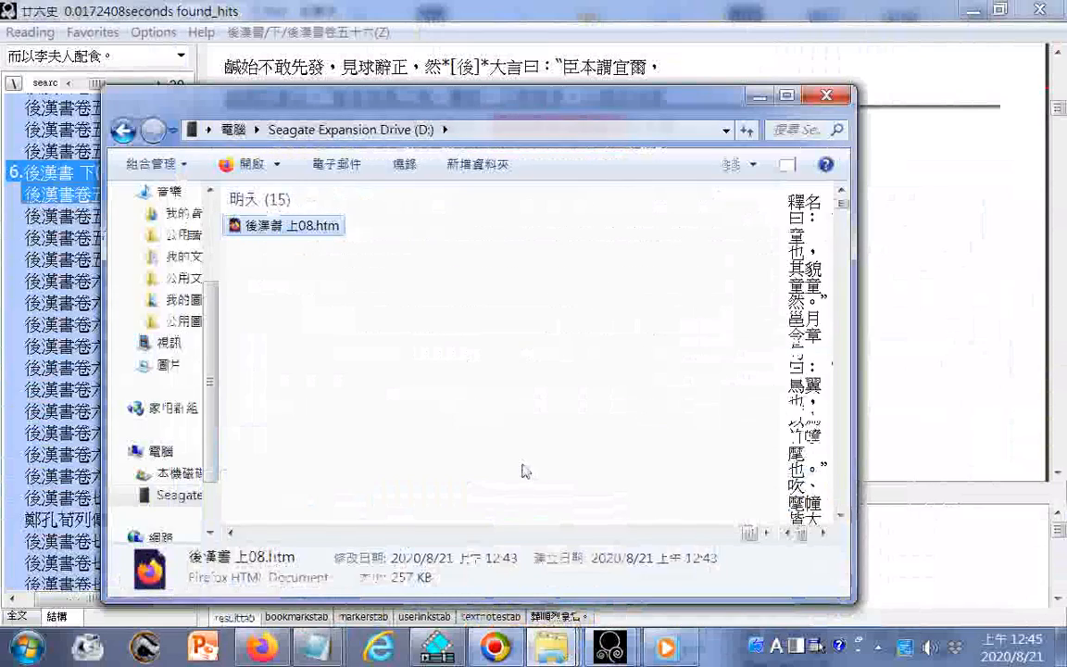
{"action": "right_click", "coordinate": [310, 229]}
{"action": "left_click", "coordinate": [317, 646]}
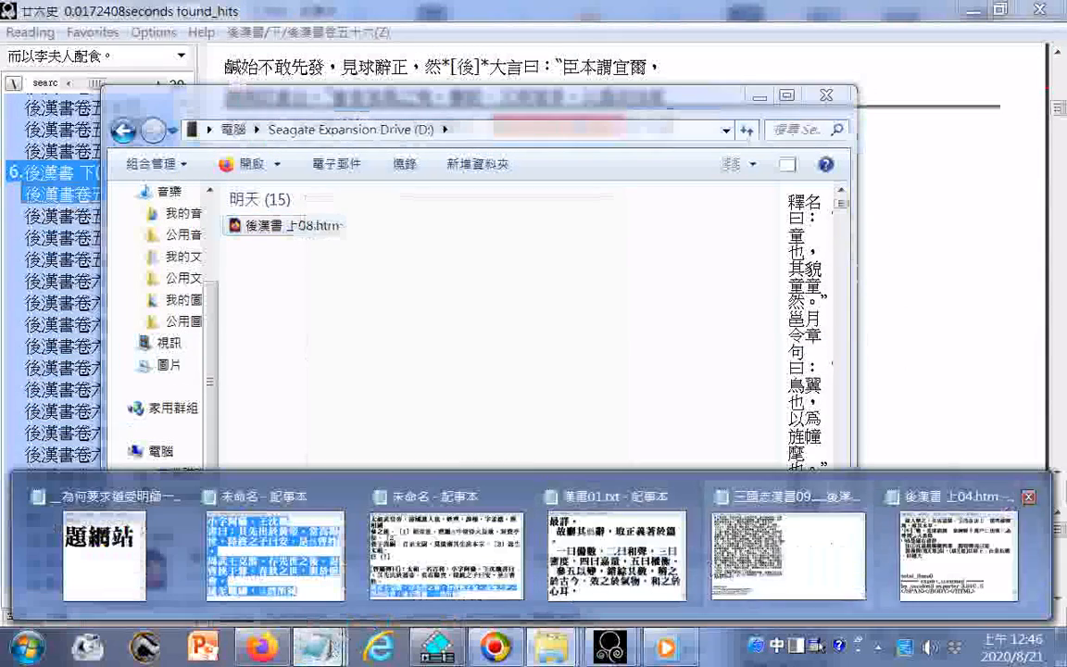
{"action": "left_click", "coordinate": [958, 551]}
{"action": "left_click_drag", "start_coordinate": [283, 225], "coordinate": [583, 269]}
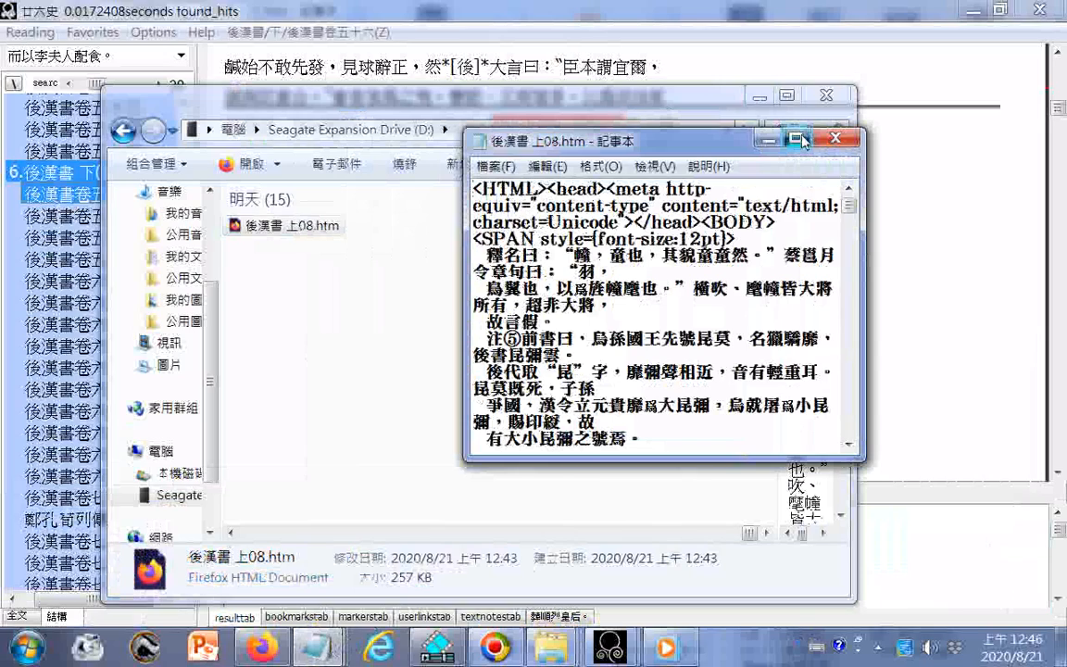
{"action": "left_click", "coordinate": [798, 139]}
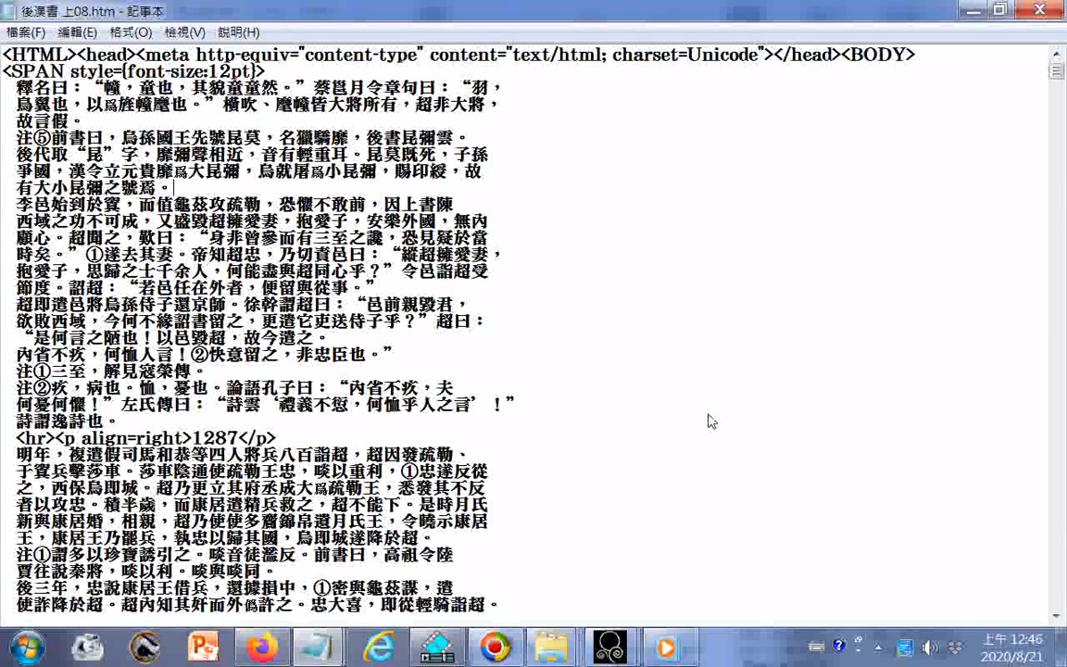
- Search the 上08 source text for 五十五, then return to the 廿六史 window to compare the volume numbering
{"action": "key", "text": "ctrl+f"}
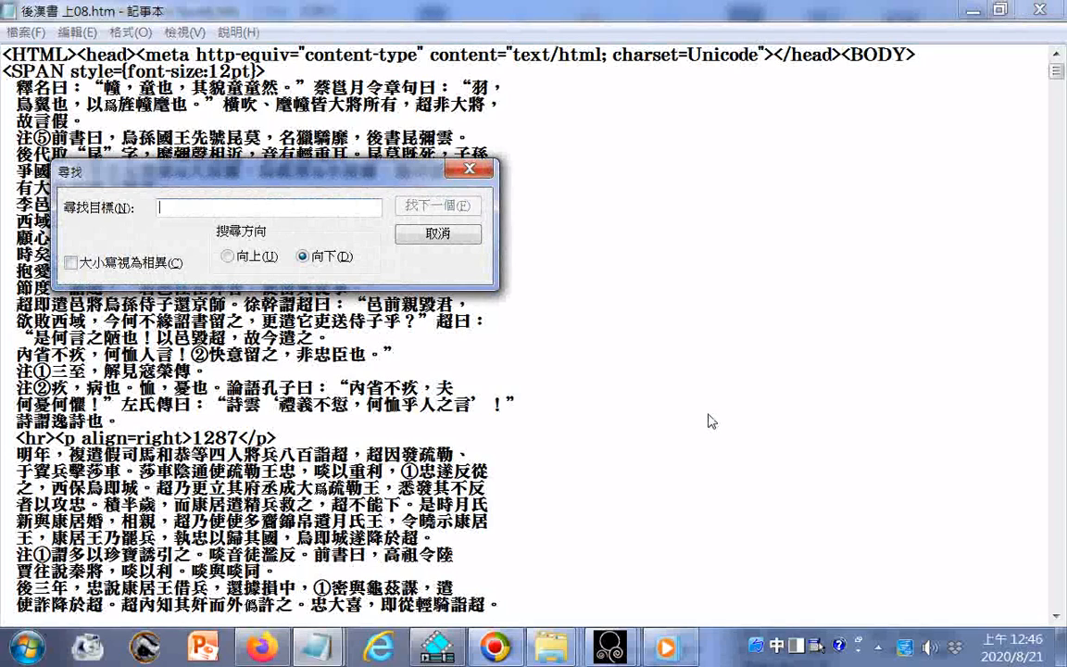
{"action": "type", "text": "王"}
{"action": "type", "text": "十五"}
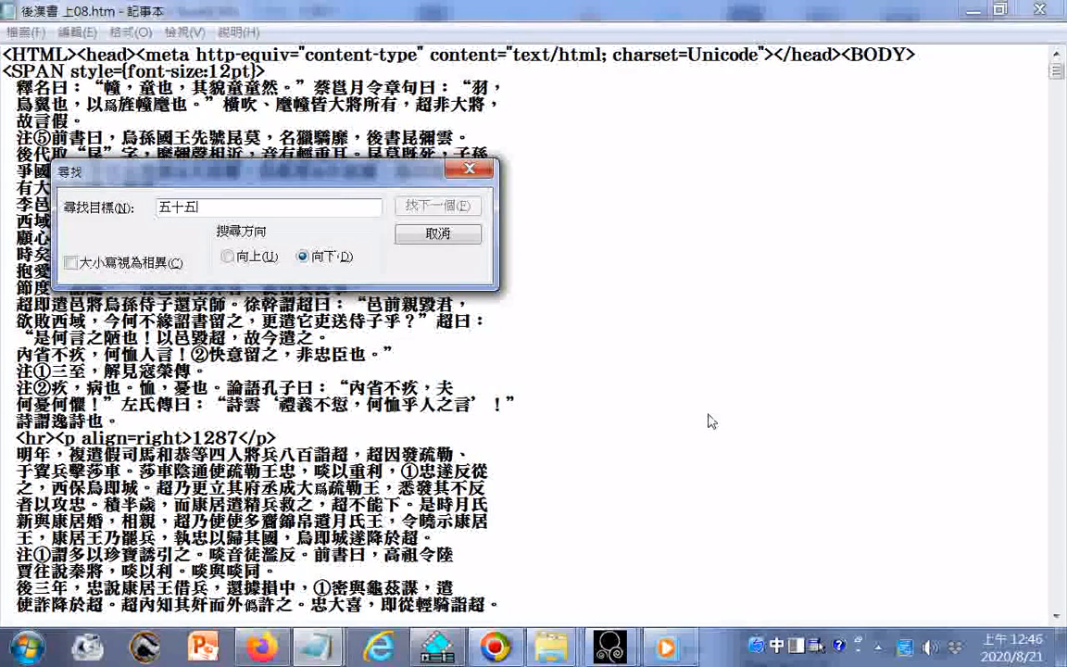
{"action": "key", "text": "Return"}
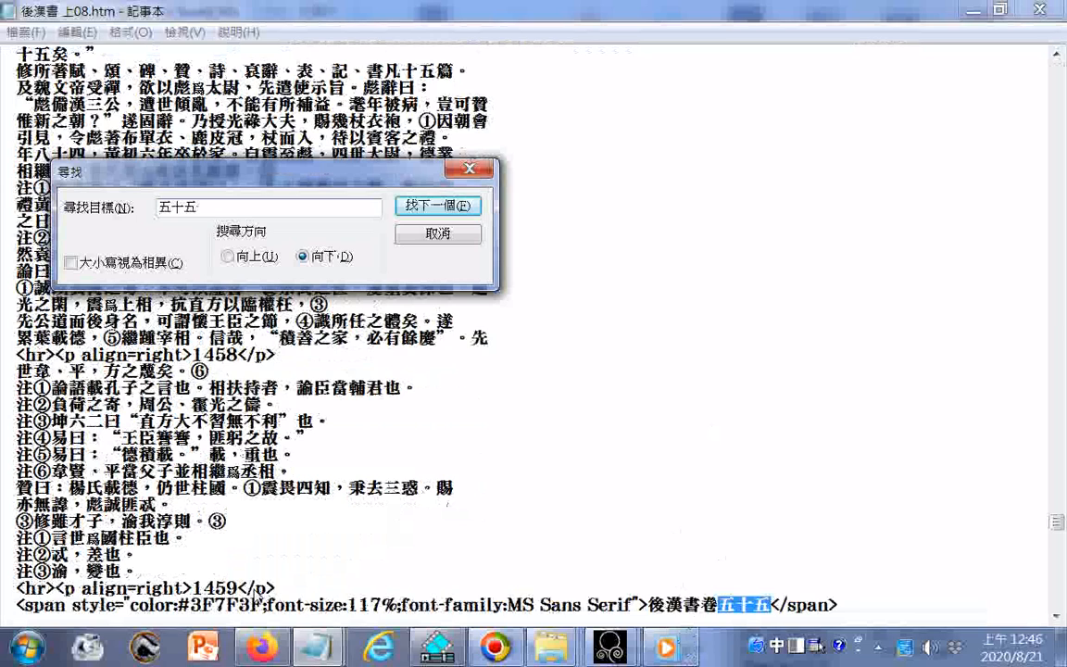
{"action": "left_click", "coordinate": [620, 654]}
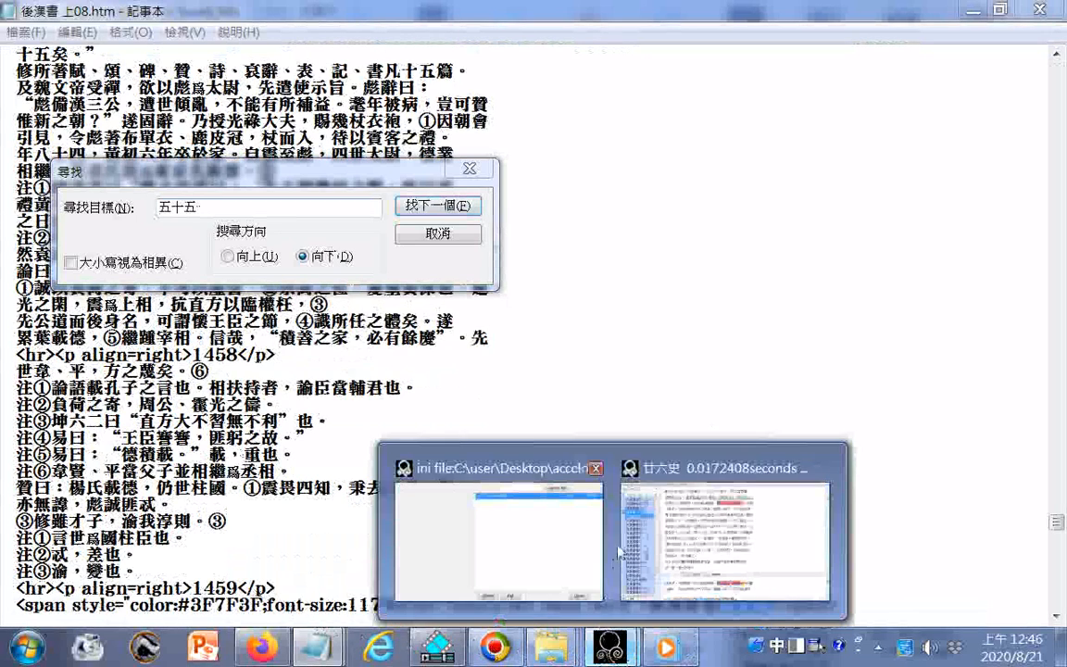
{"action": "left_click", "coordinate": [708, 472]}
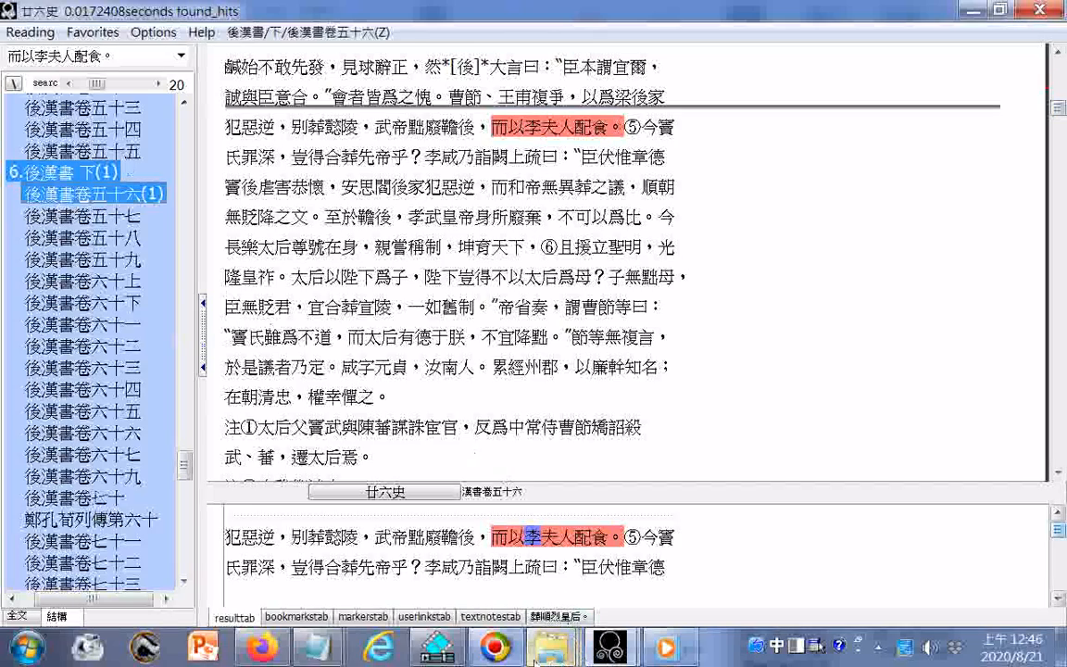
- Return to the 上08 source in Notepad, change the search term to 五十六, and find the heading of that volume
{"action": "left_click", "coordinate": [317, 647]}
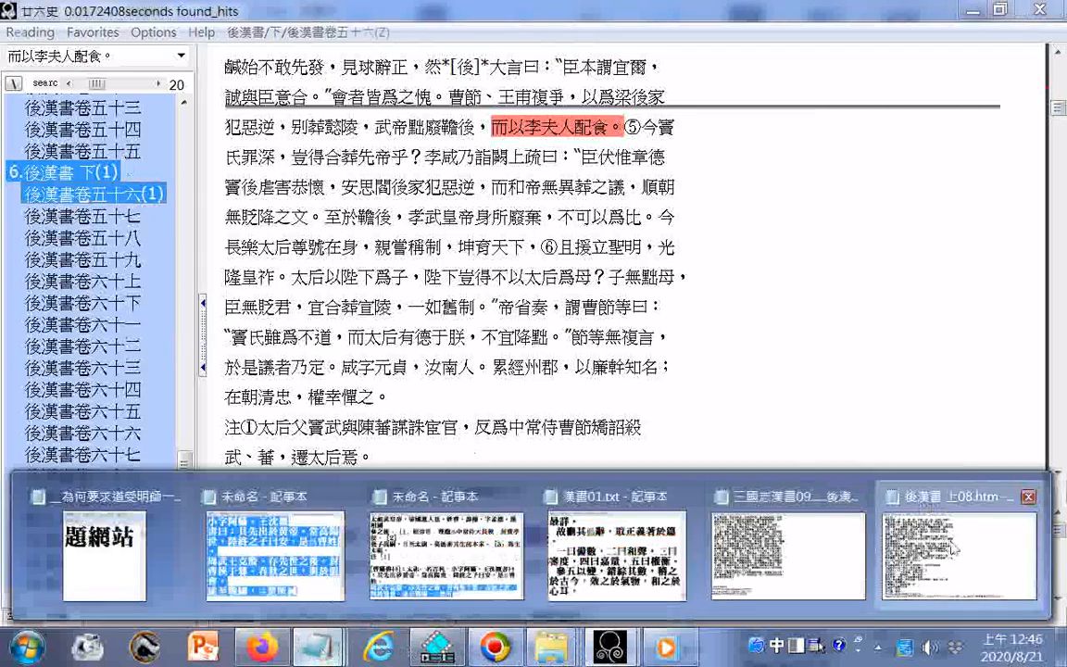
{"action": "left_click", "coordinate": [954, 550]}
{"action": "key", "text": "BackSpace"}
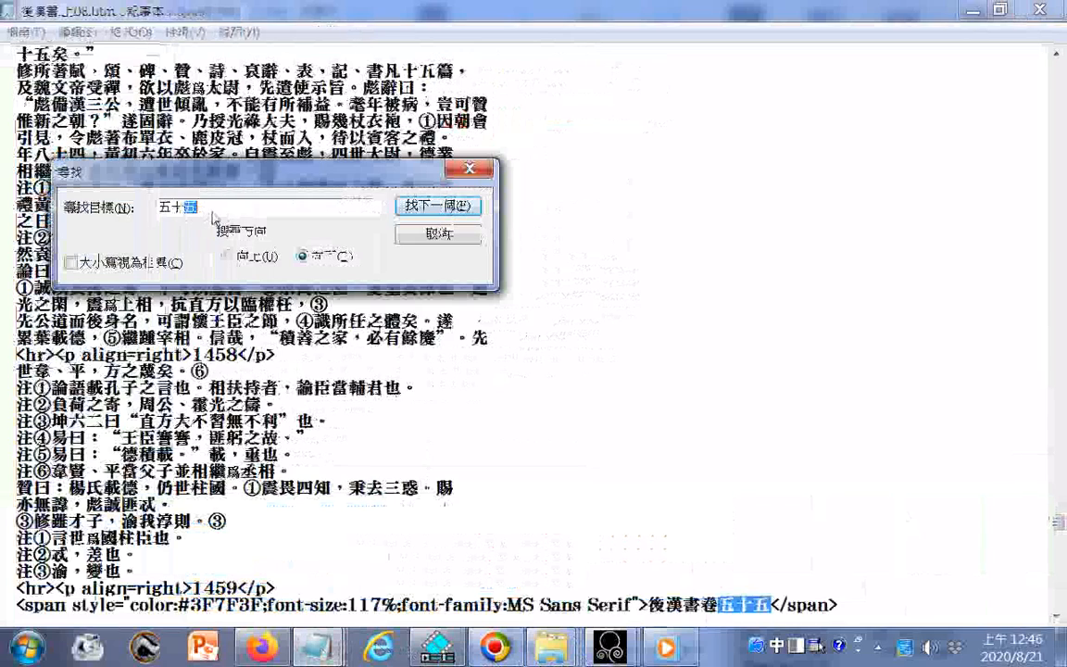
{"action": "type", "text": "ㄌ"}
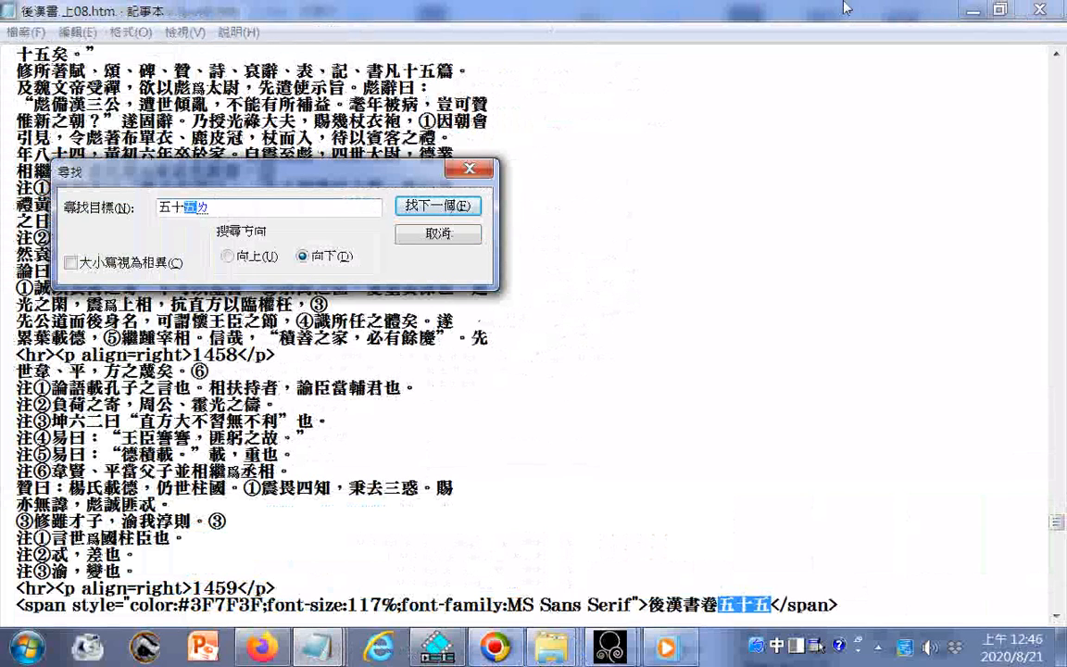
{"action": "type", "text": "ㄧㄡˋ"}
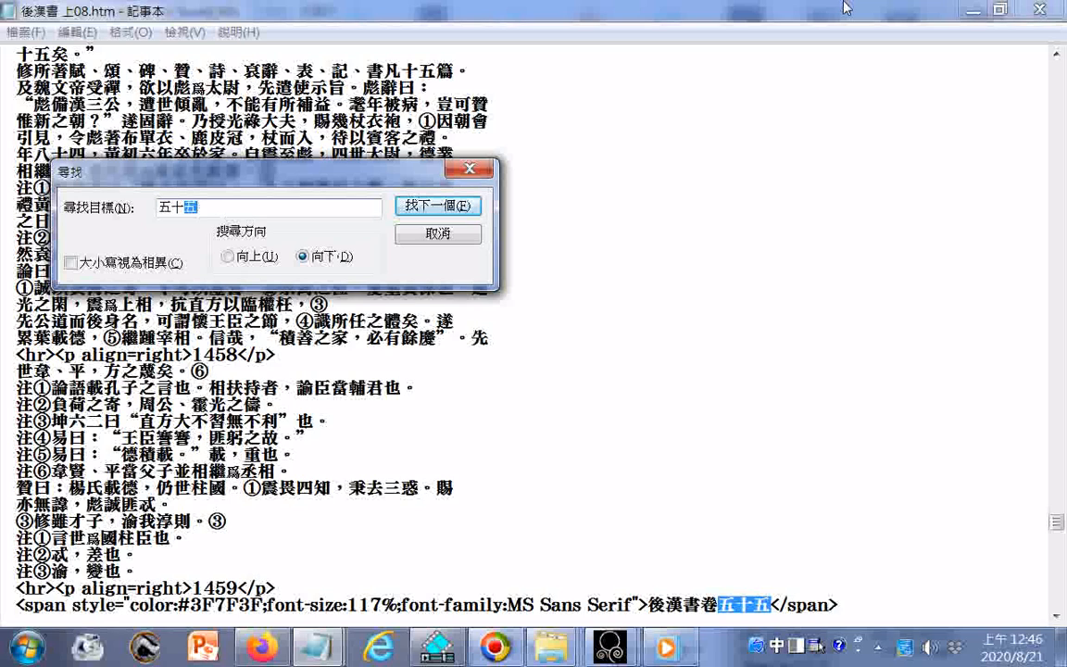
{"action": "type", "text": "ㄌㄧㄥˋ"}
{"action": "key", "text": "BackSpace"}
{"action": "type", "text": "ㄌㄧㄡˊ"}
{"action": "key", "text": "BackSpace"}
{"action": "type", "text": "ㄌㄧㄡˋ"}
{"action": "key", "text": "Return"}
{"action": "key", "text": "Return"}
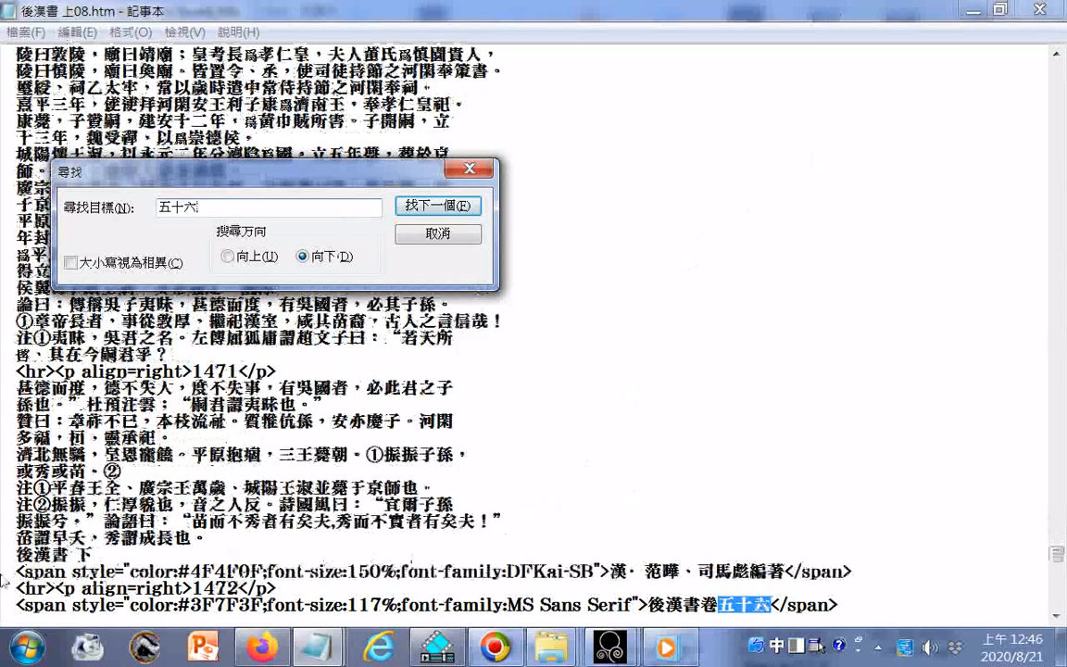
- Cut all text from the 後漢書 下 title line through the last body line before total_lines0 in the 上08 source
{"action": "key", "text": "Escape"}
{"action": "key", "text": "ctrl+a"}
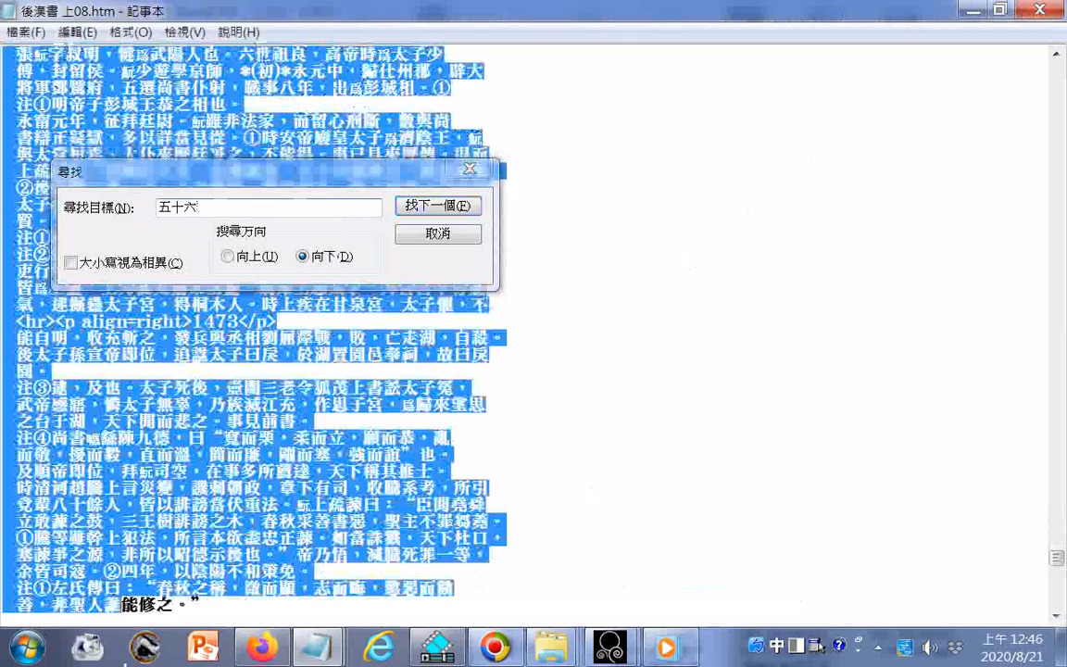
{"action": "scroll", "coordinate": [951, 506], "scroll_direction": "down", "scroll_amount": 7}
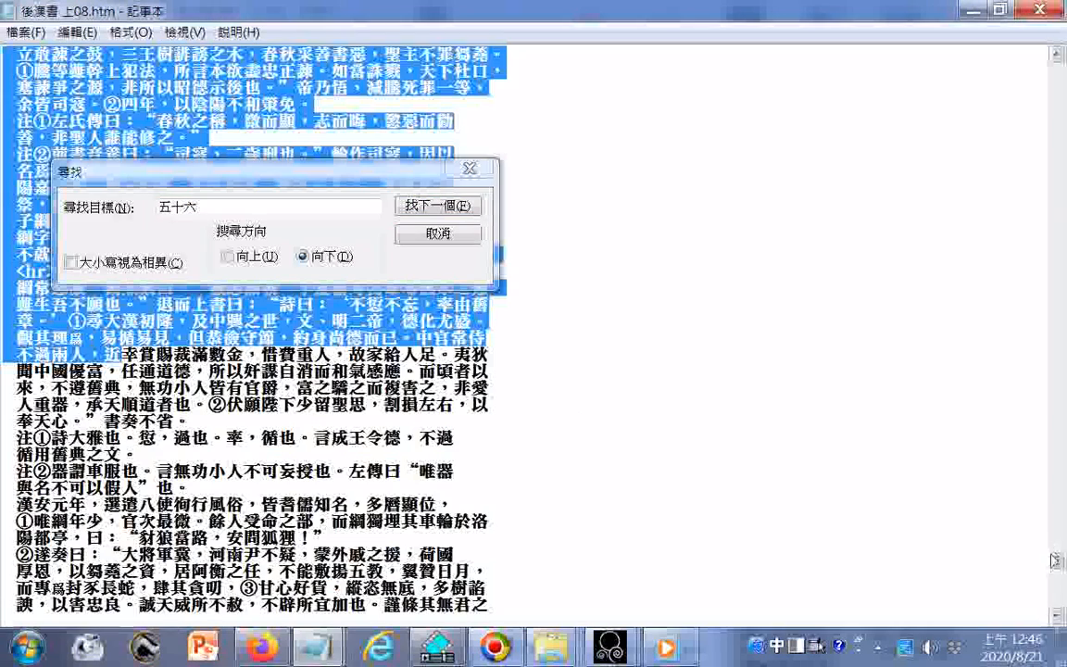
{"action": "left_click_drag", "start_coordinate": [1056, 568], "coordinate": [1057, 606]}
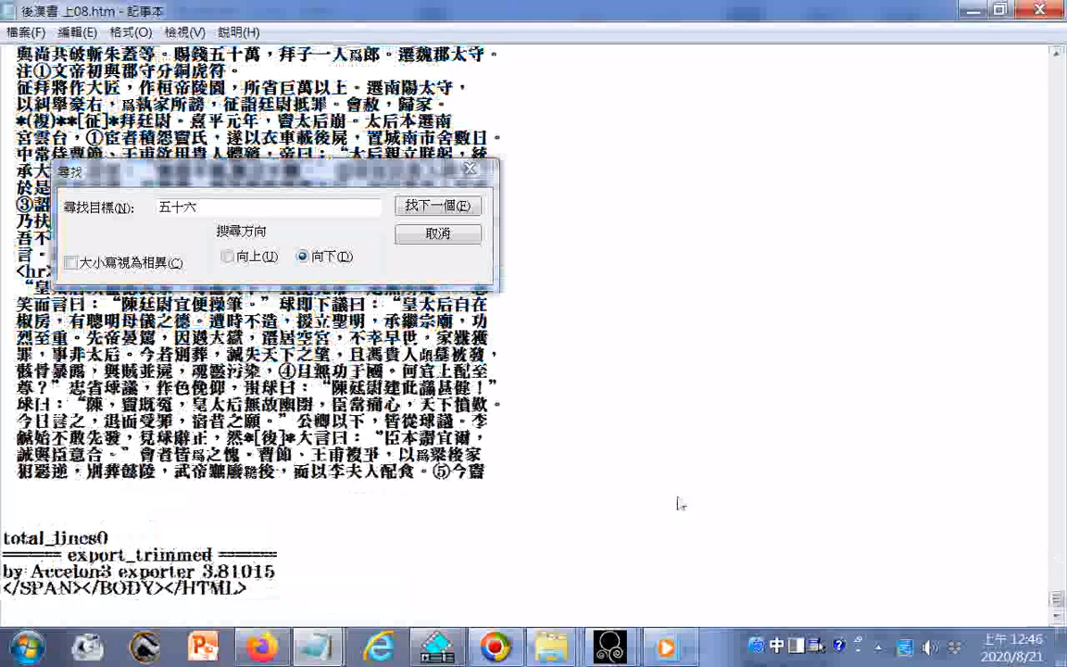
{"action": "left_click", "coordinate": [556, 491], "text": "shift"}
{"action": "right_click", "coordinate": [401, 413]}
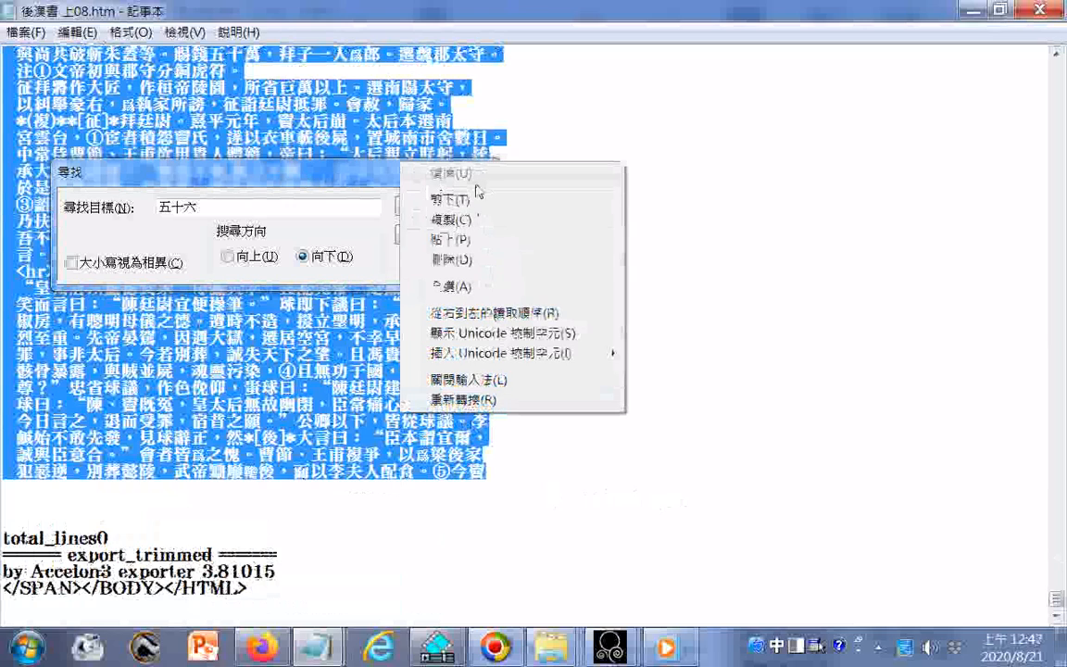
{"action": "left_click", "coordinate": [476, 200]}
- Save the shortened 後漢書 上08.htm and close its Notepad window
{"action": "left_click", "coordinate": [25, 32]}
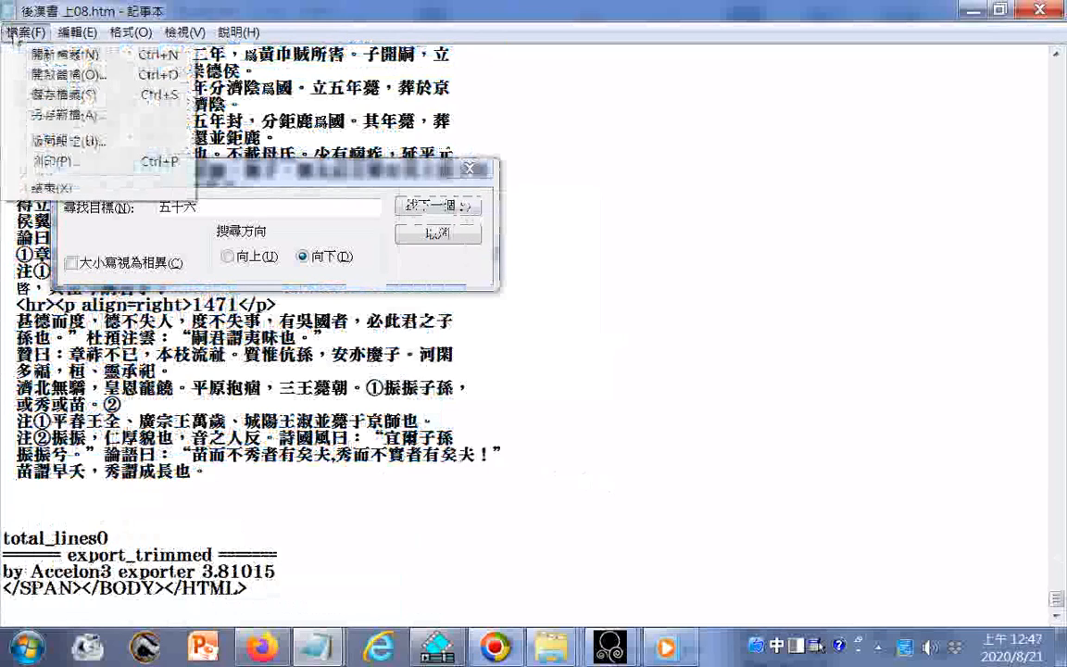
{"action": "left_click", "coordinate": [43, 98]}
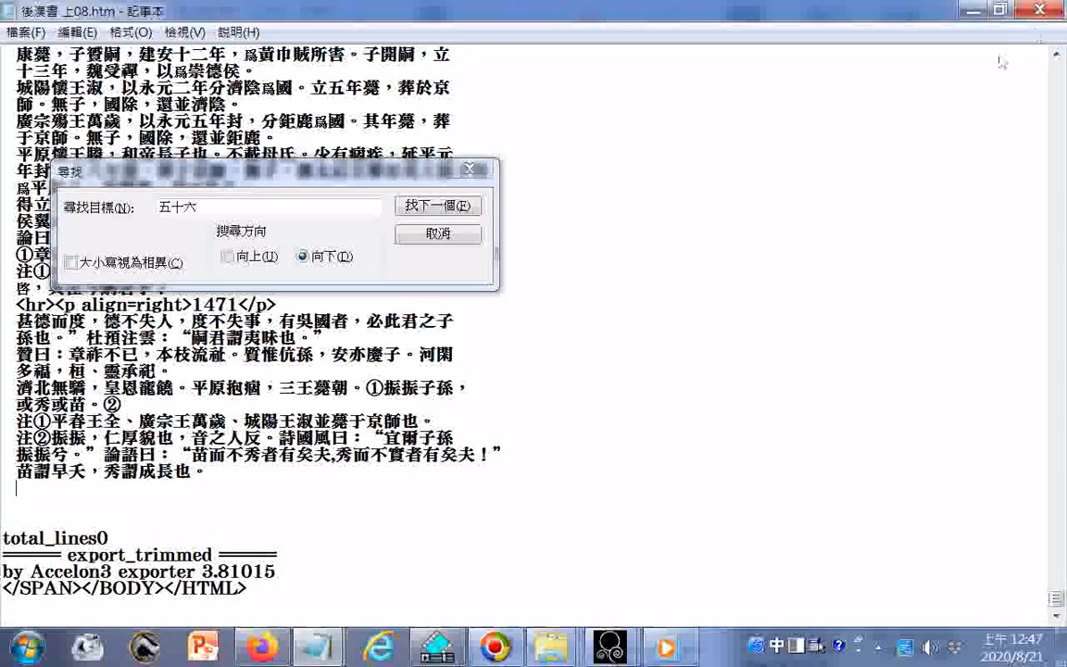
{"action": "left_click", "coordinate": [1039, 11]}
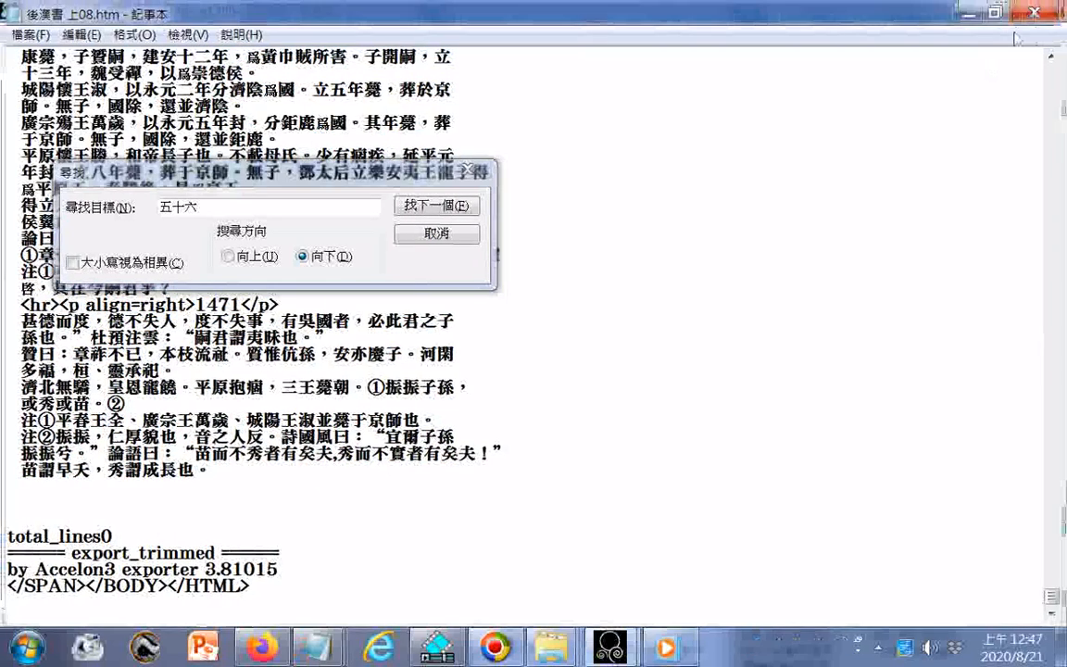
- Rename 後漢書 上08.htm on drive D as 後漢書 上08...END.htm
{"action": "mouse_move", "coordinate": [551, 648]}
{"action": "left_click", "coordinate": [493, 505]}
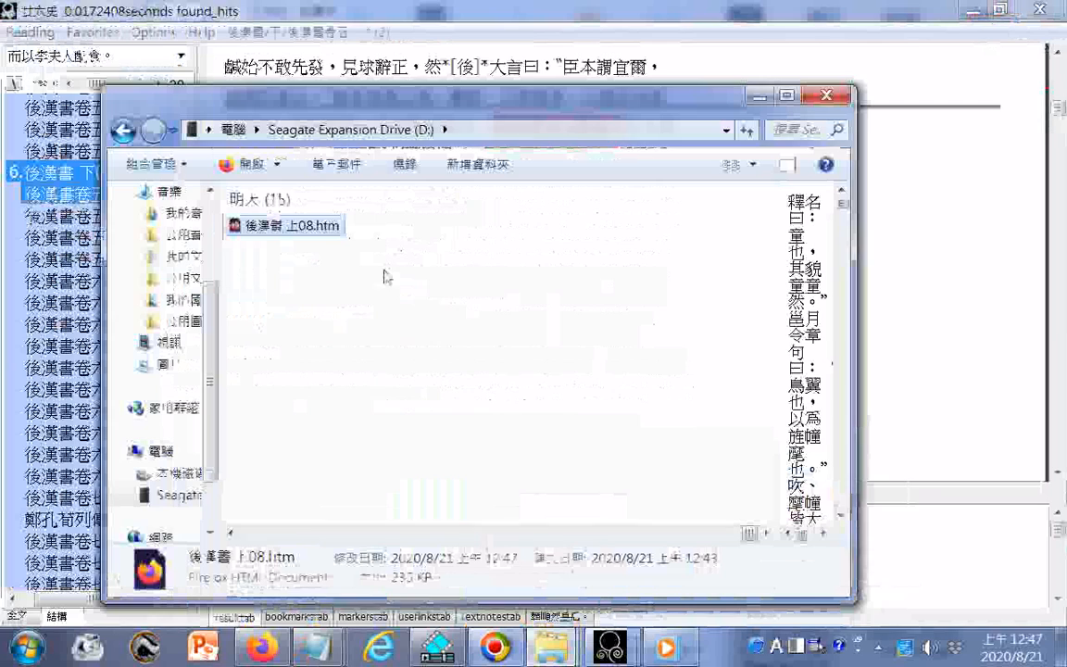
{"action": "key", "text": "F2"}
{"action": "left_click", "coordinate": [312, 230]}
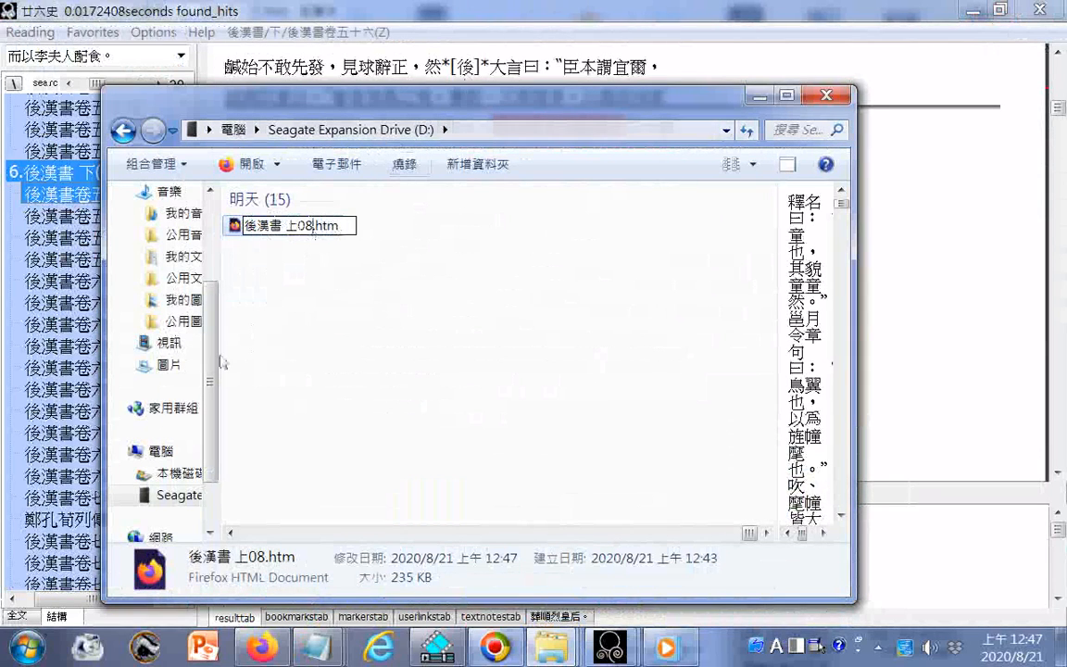
{"action": "type", "text": "..."}
{"action": "right_click", "coordinate": [1, 664]}
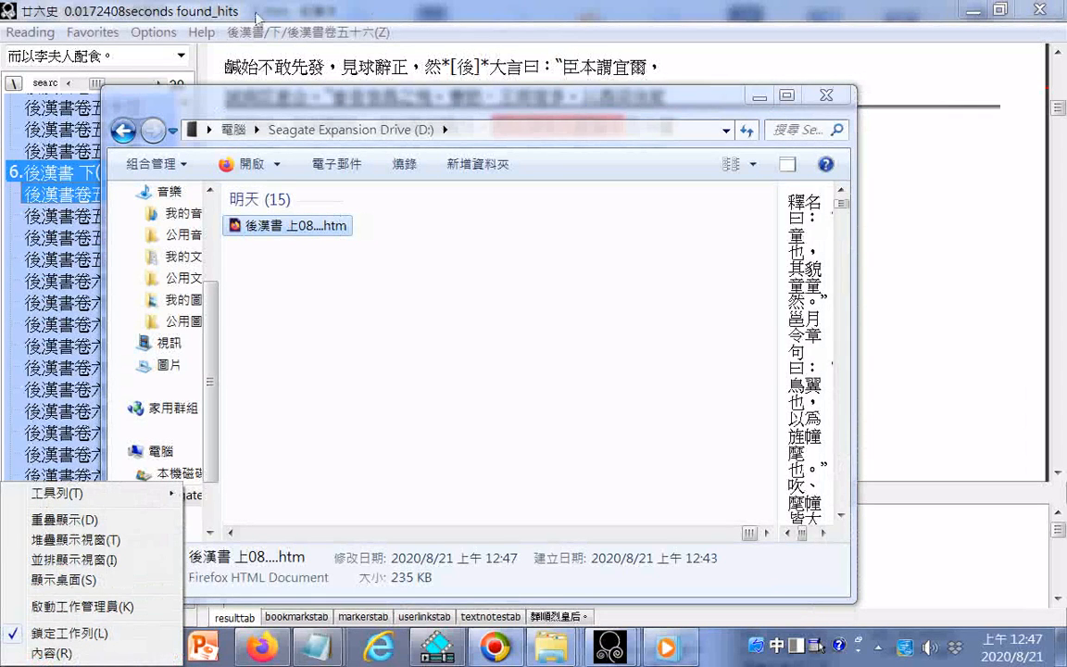
{"action": "left_click", "coordinate": [305, 237]}
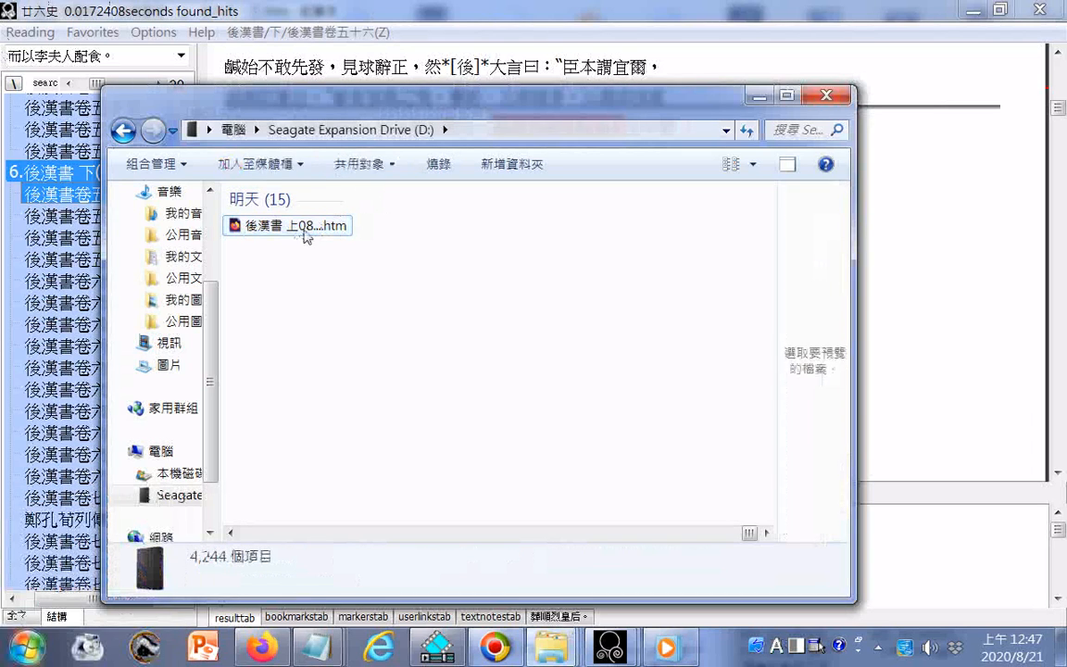
{"action": "left_click", "coordinate": [315, 229]}
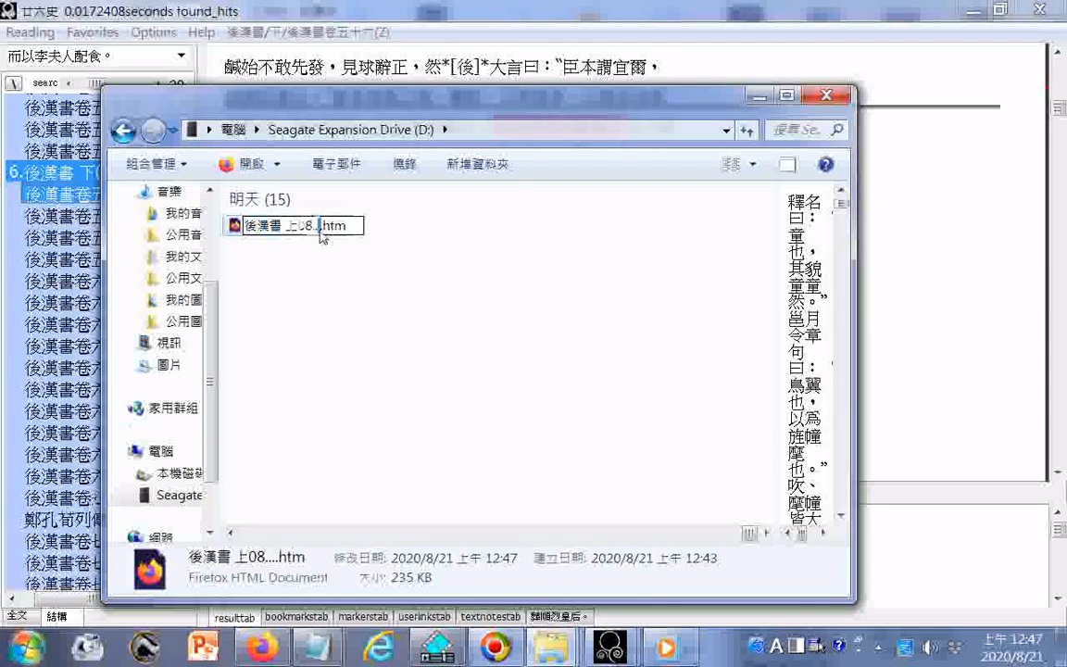
{"action": "type", "text": "E N"}
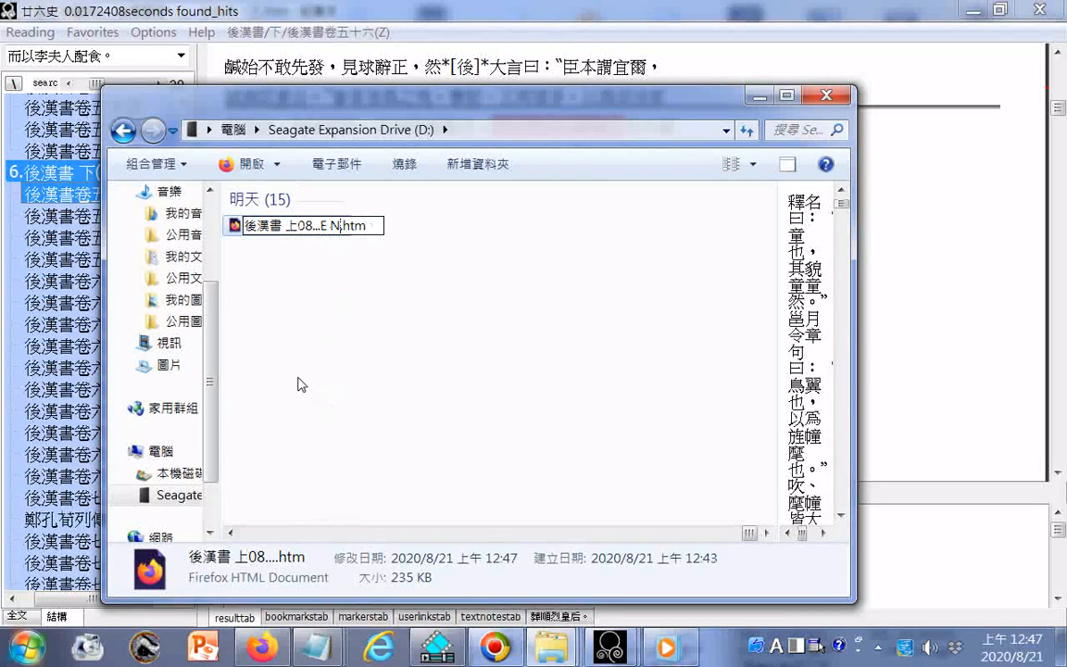
{"action": "type", "text": "D"}
{"action": "key", "text": "Left"}
{"action": "key", "text": "Left"}
{"action": "key", "text": "BackSpace"}
{"action": "key", "text": "Return"}
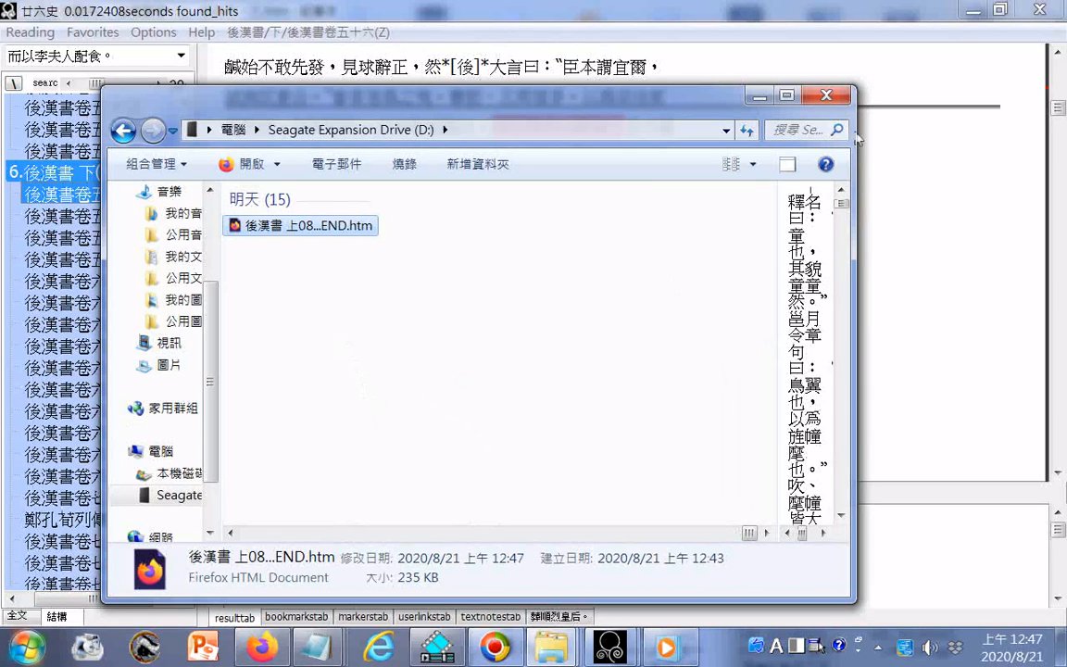
- Minimize the drive D folder window and expand 後漢書 下 in the 廿六史 contents tree to view its first volumes
{"action": "left_click", "coordinate": [760, 97]}
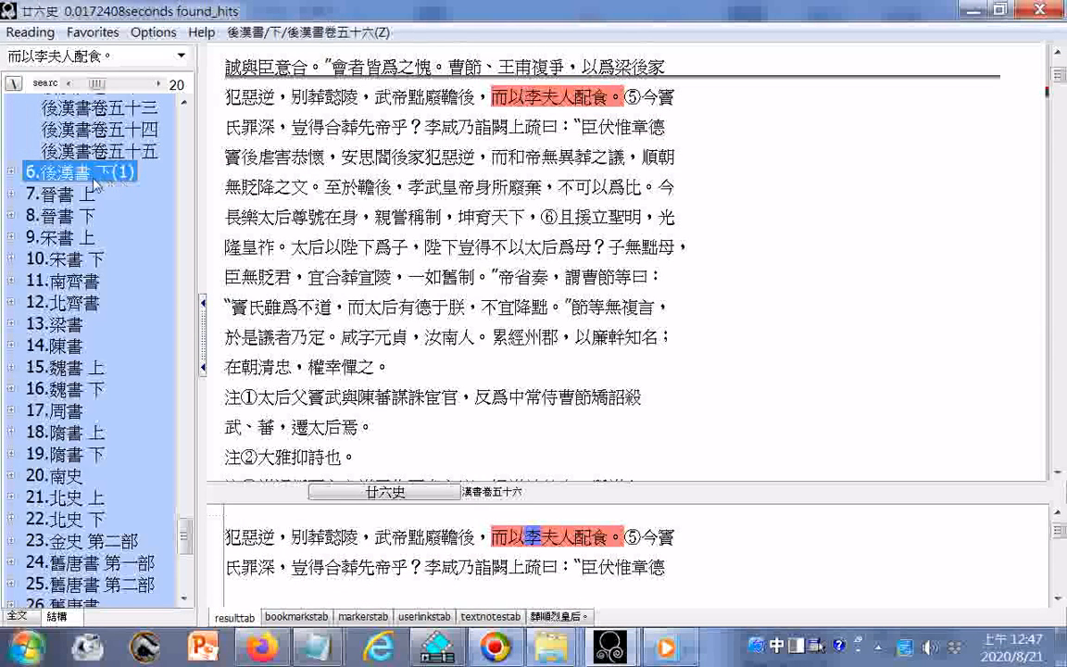
{"action": "double_click", "coordinate": [60, 171]}
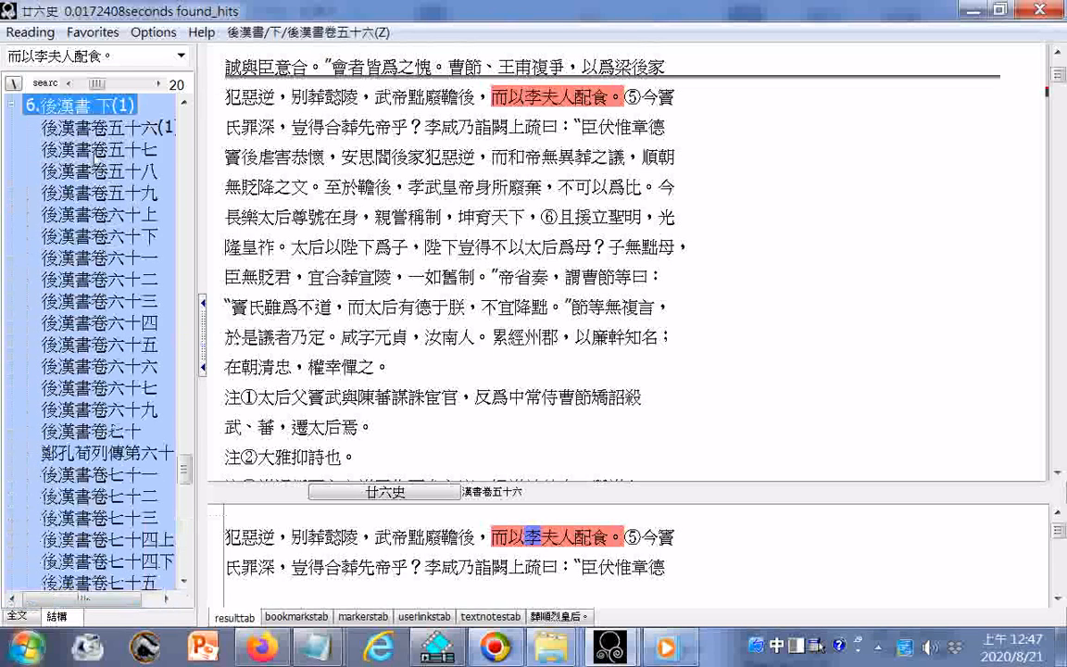
{"action": "left_click", "coordinate": [60, 131]}
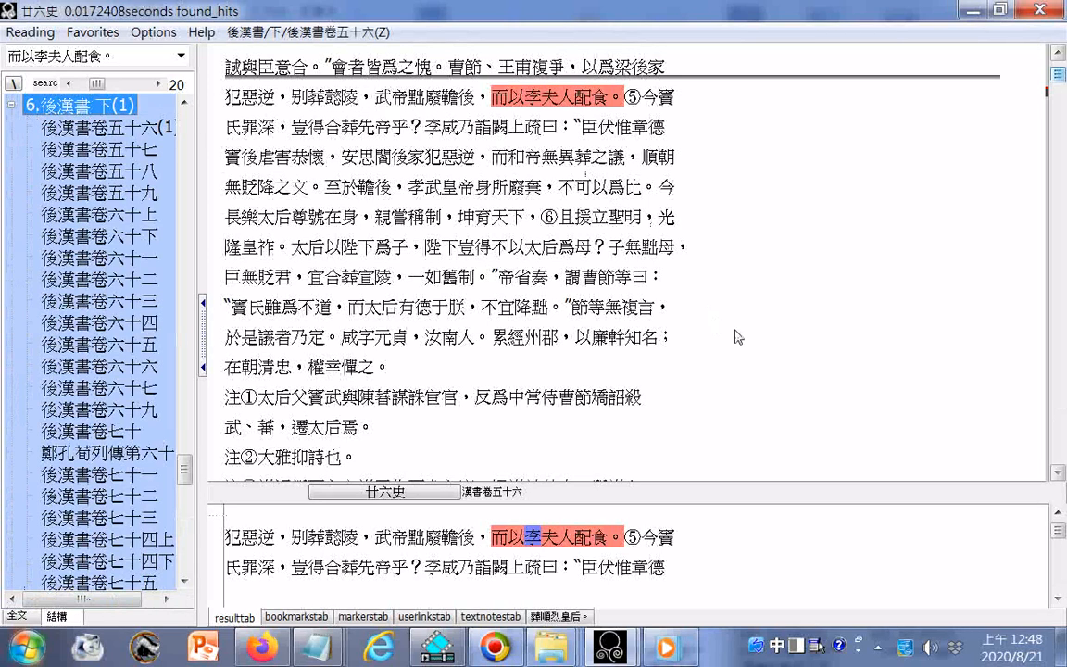
- Open a new blank Notepad window and paste the cut 後漢書 下 text into it
{"action": "left_click", "coordinate": [318, 646]}
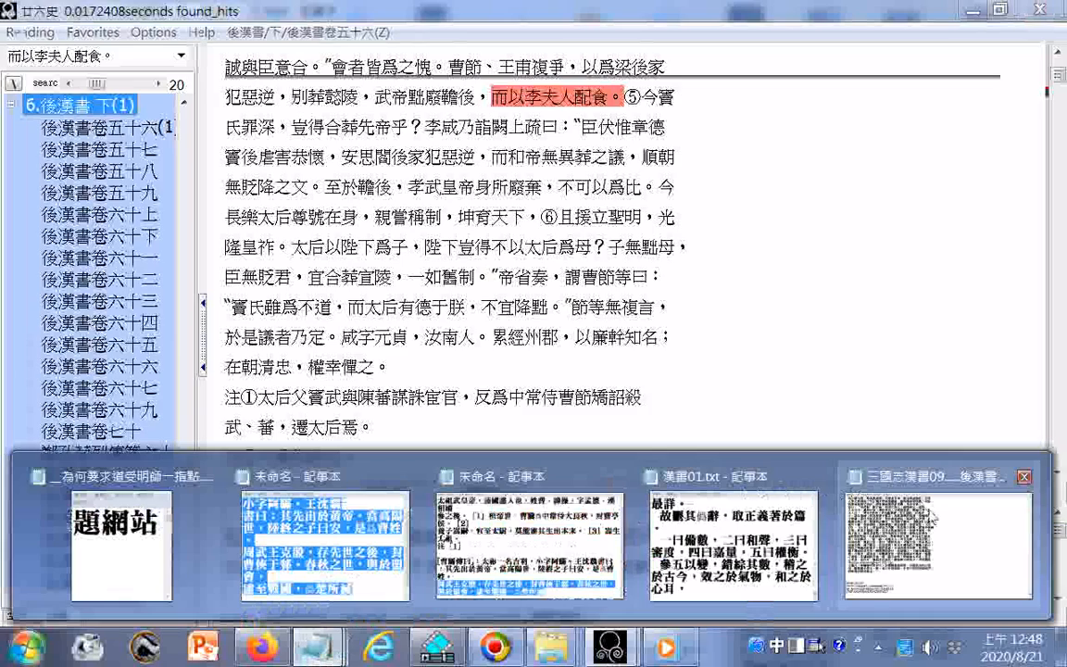
{"action": "mouse_move", "coordinate": [931, 519]}
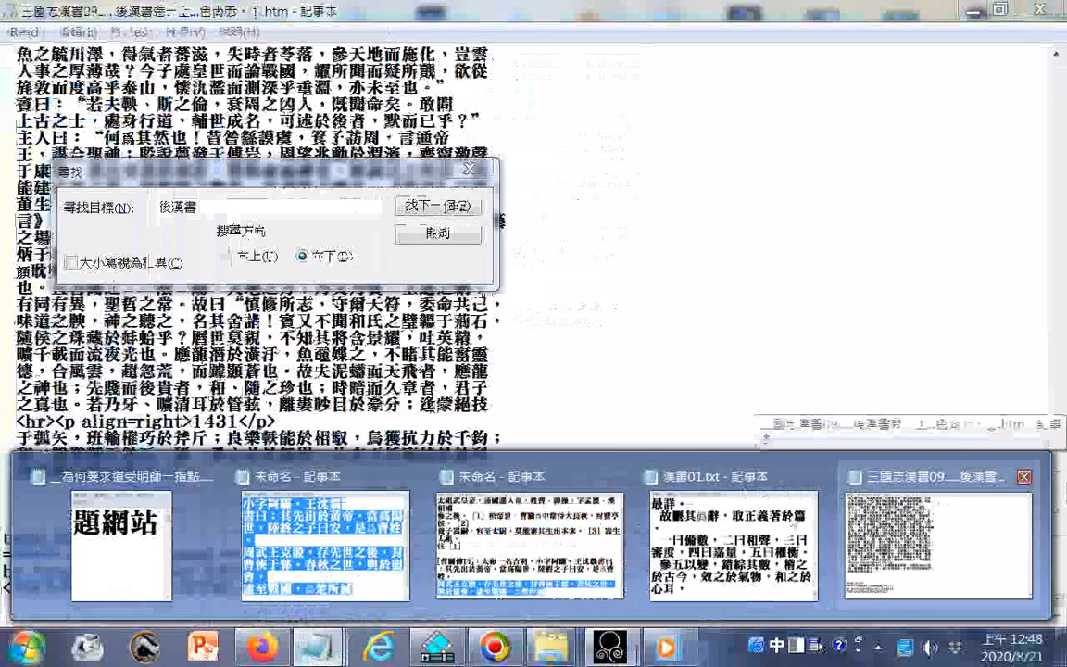
{"action": "left_click", "coordinate": [27, 646]}
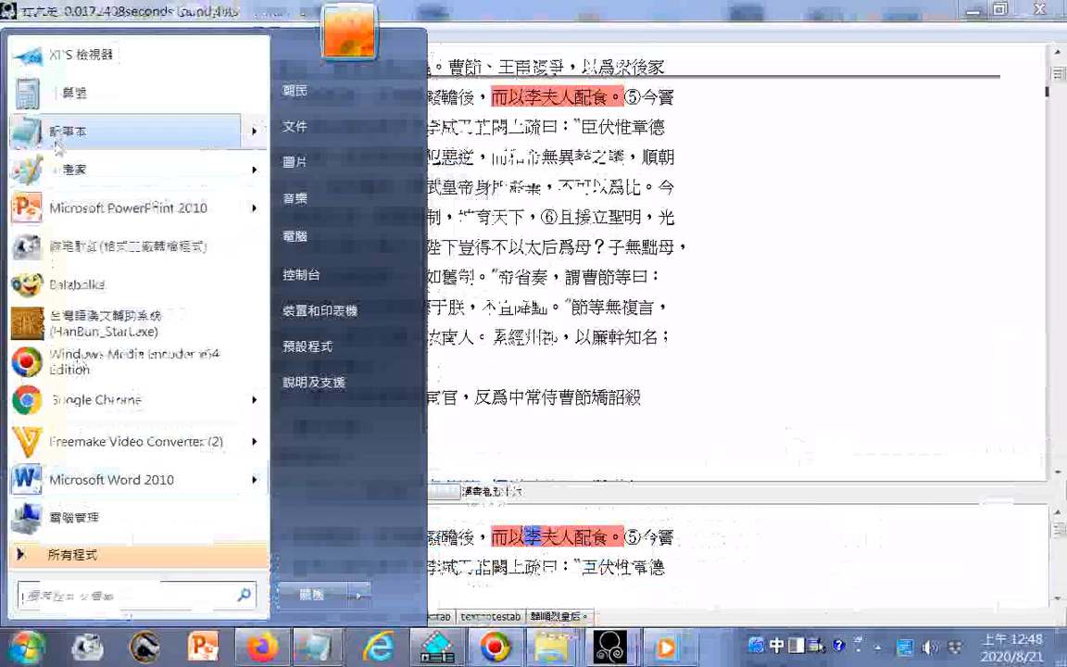
{"action": "left_click", "coordinate": [153, 140]}
{"action": "right_click", "coordinate": [524, 238]}
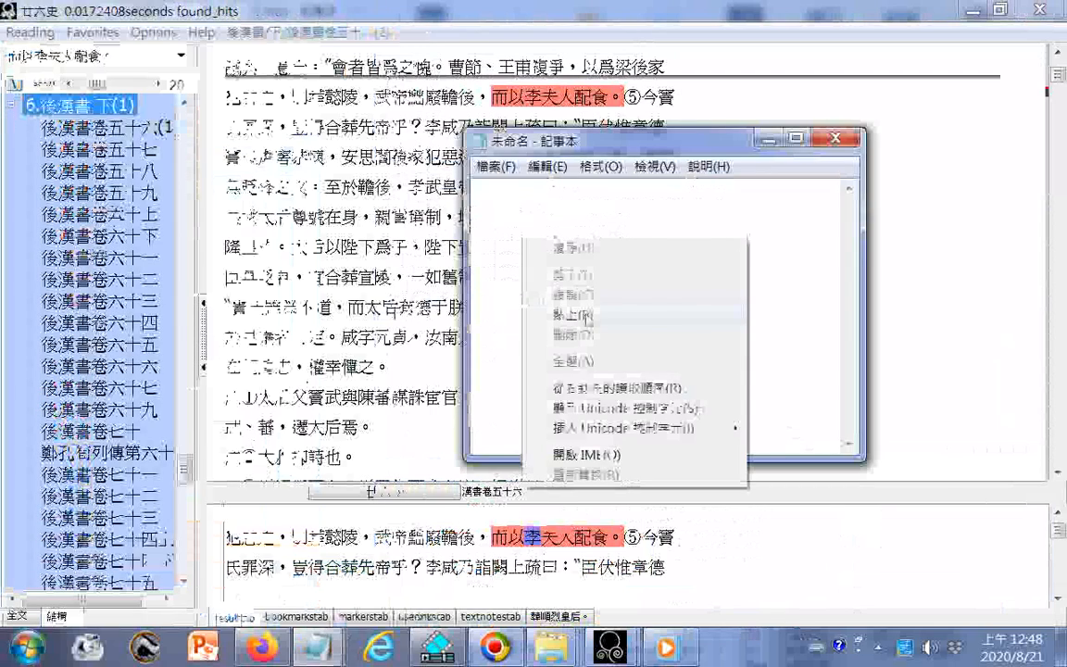
{"action": "left_click", "coordinate": [586, 315]}
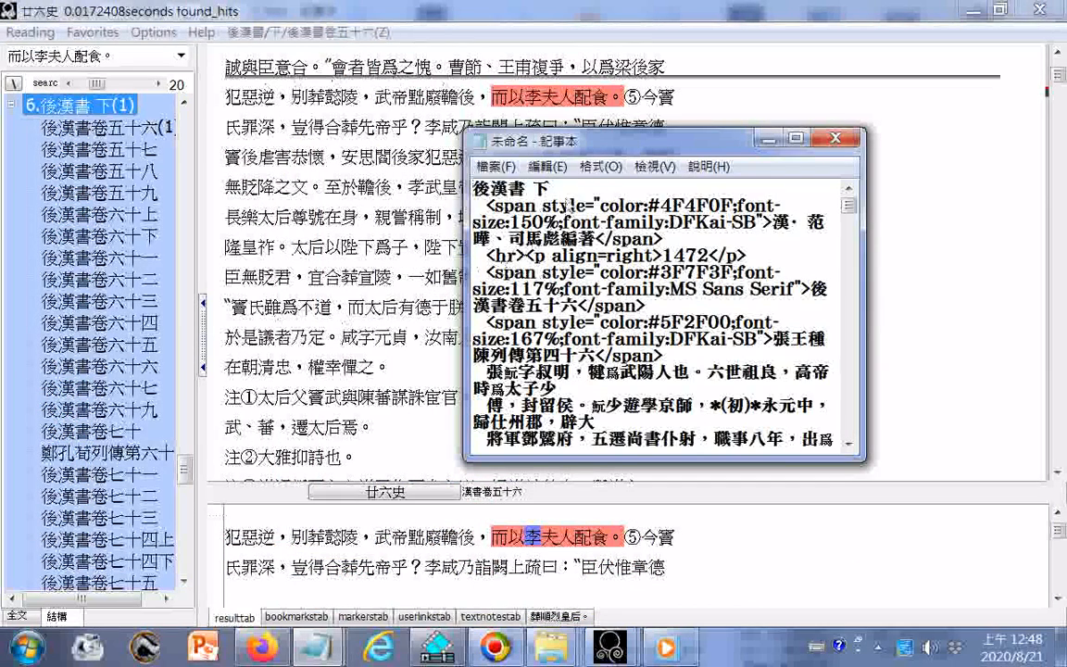
- Copy the title 後漢書 下 from the first line of the Notepad text and search 廿六史 for it
{"action": "left_click_drag", "start_coordinate": [556, 188], "coordinate": [476, 190]}
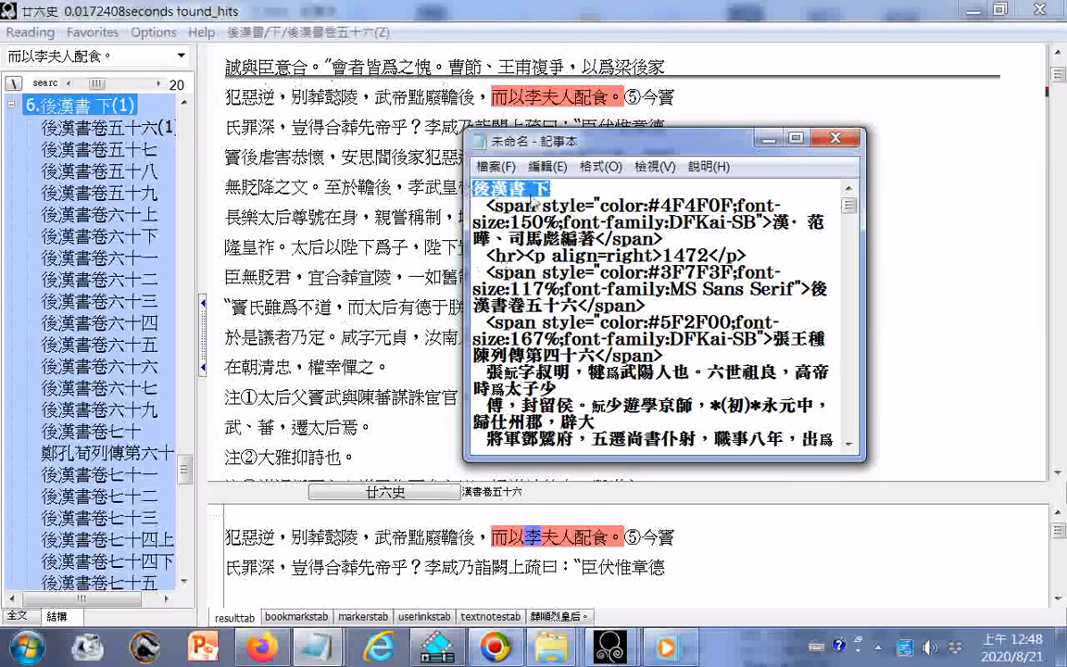
{"action": "right_click", "coordinate": [474, 185]}
{"action": "left_click", "coordinate": [537, 226]}
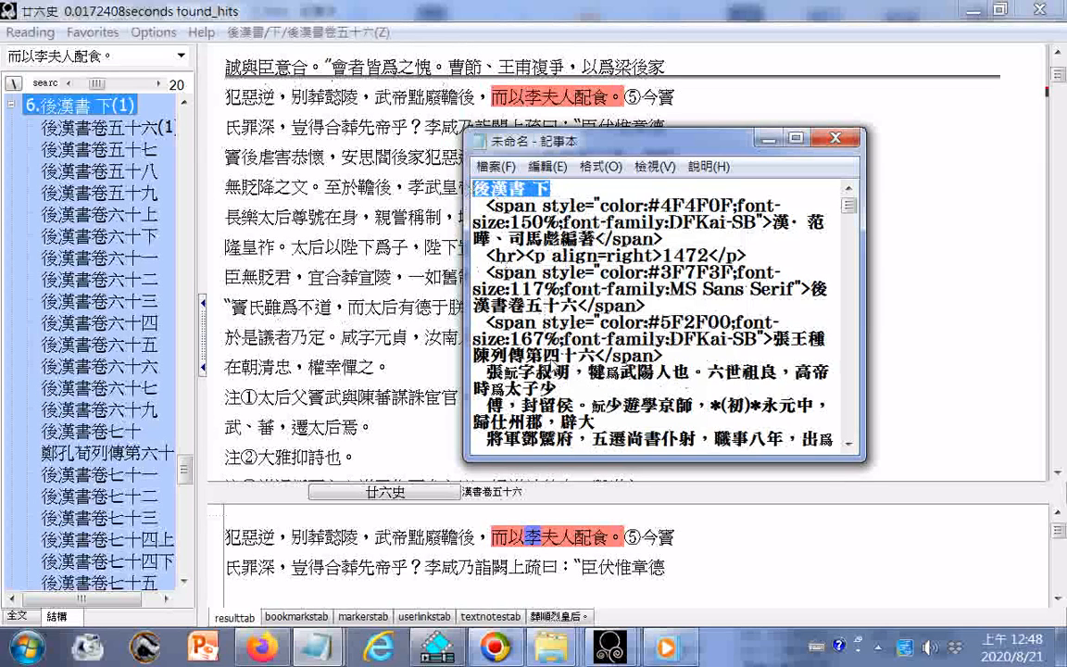
{"action": "right_click", "coordinate": [59, 57]}
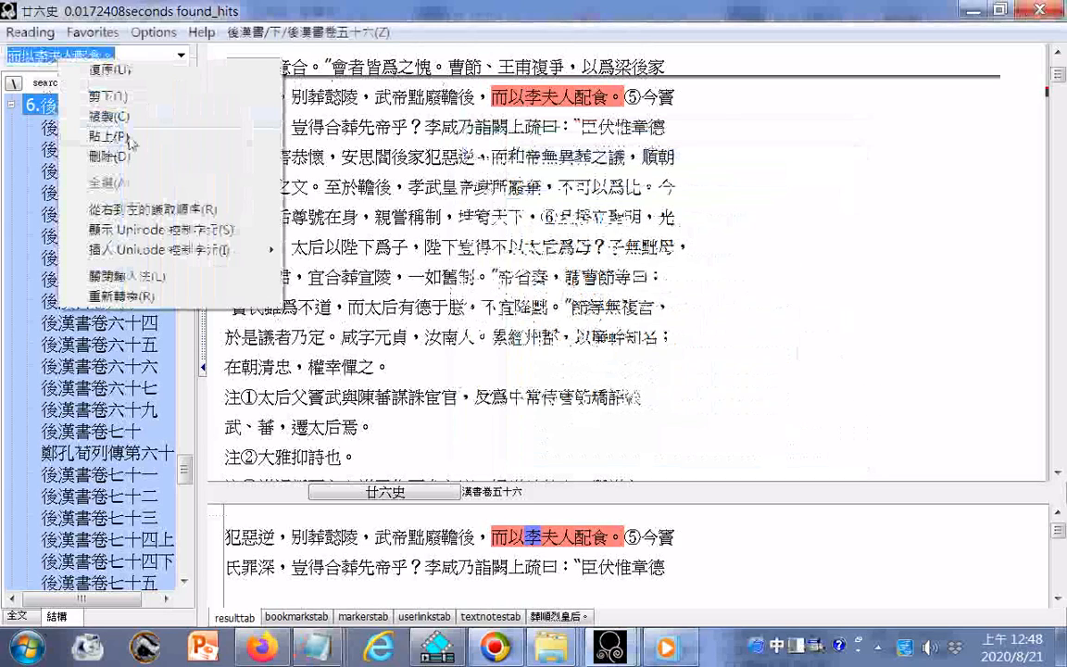
{"action": "left_click", "coordinate": [110, 137]}
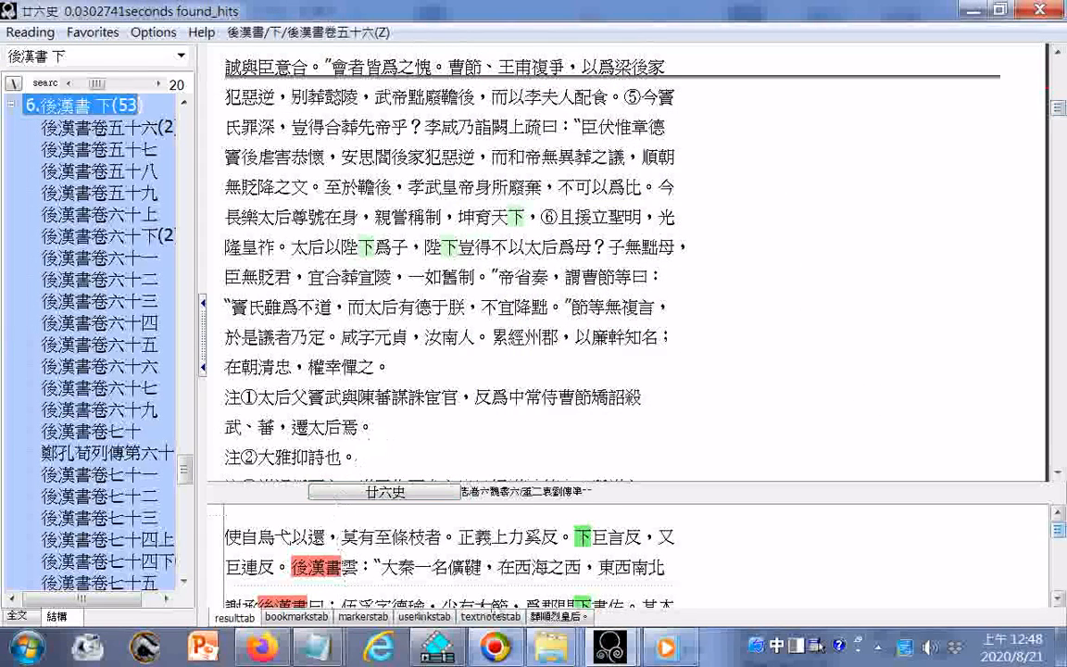
- Return to the unsaved Notepad text and save it on drive D as 後漢書 下01.txt with Unicode encoding
{"action": "mouse_move", "coordinate": [543, 656]}
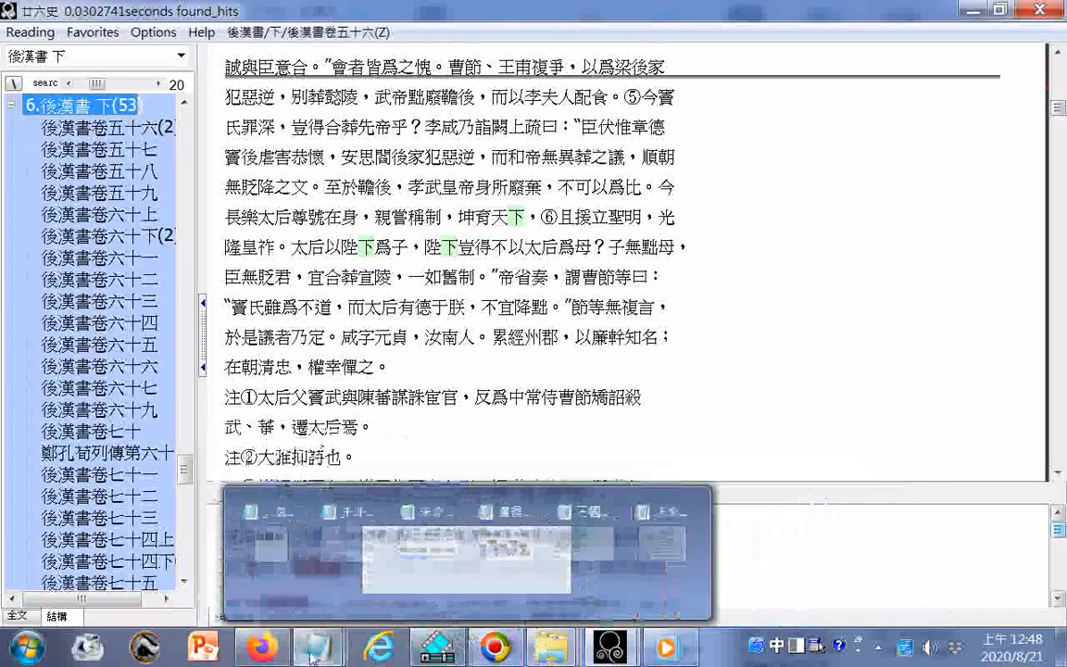
{"action": "left_click", "coordinate": [977, 492]}
{"action": "left_click", "coordinate": [493, 165]}
{"action": "left_click", "coordinate": [507, 250]}
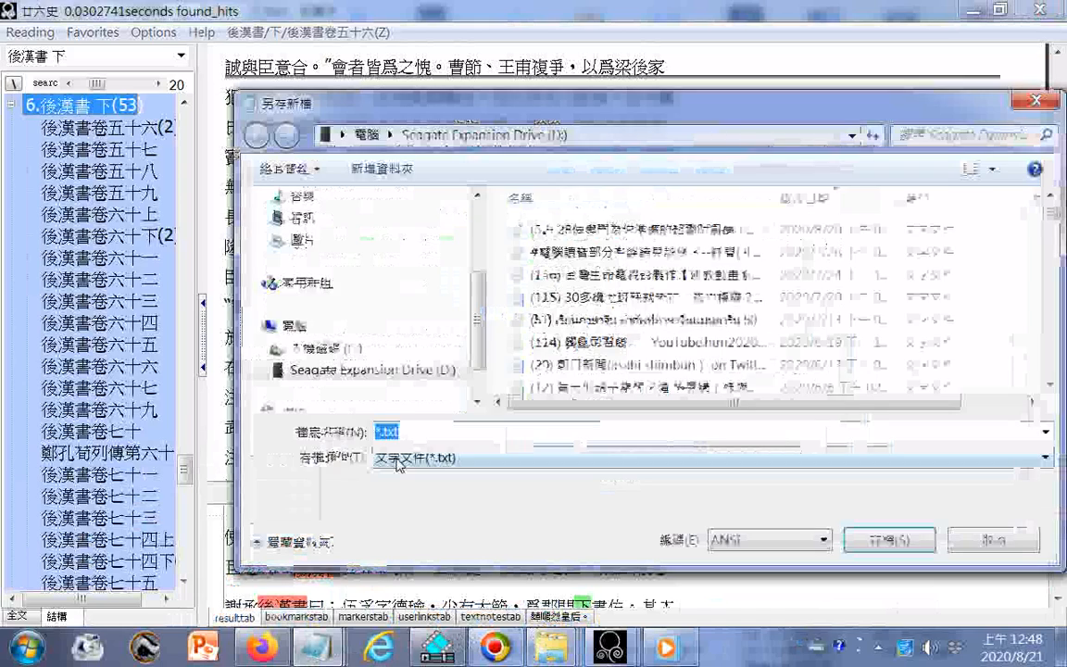
{"action": "key", "text": "ctrl+v"}
{"action": "type", "text": "01"}
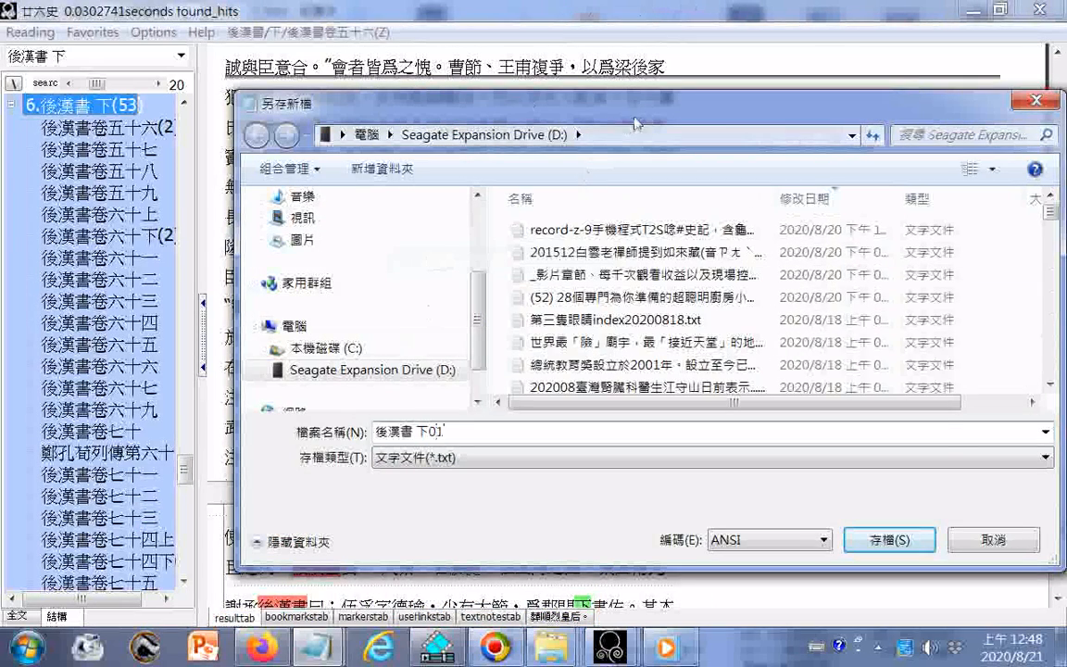
{"action": "left_click", "coordinate": [778, 539]}
{"action": "left_click", "coordinate": [736, 571]}
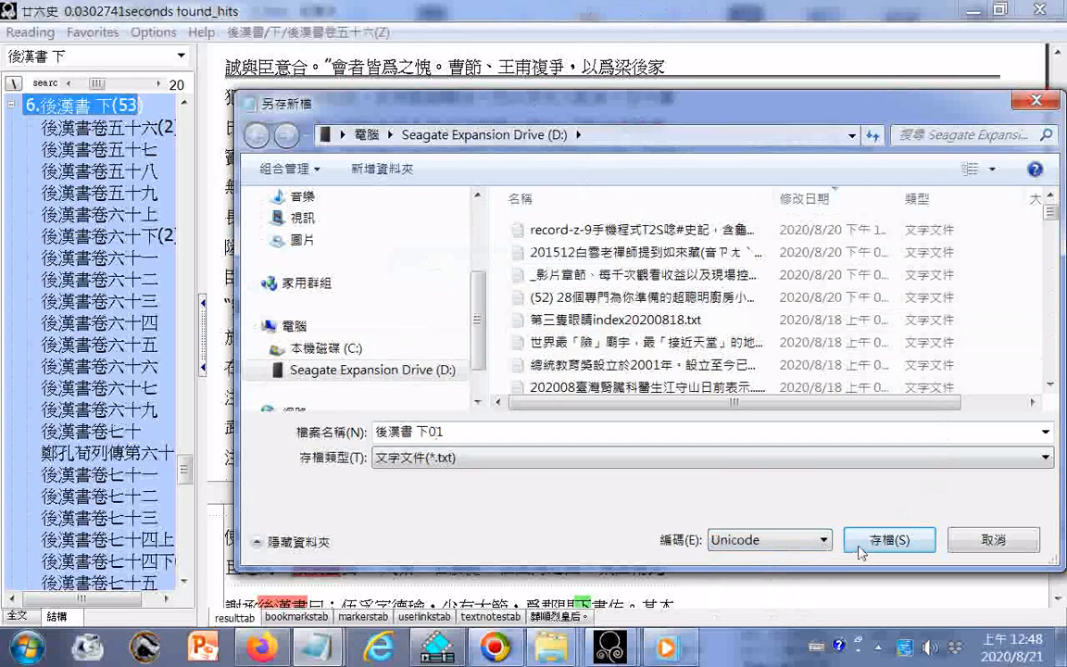
{"action": "left_click", "coordinate": [880, 542]}
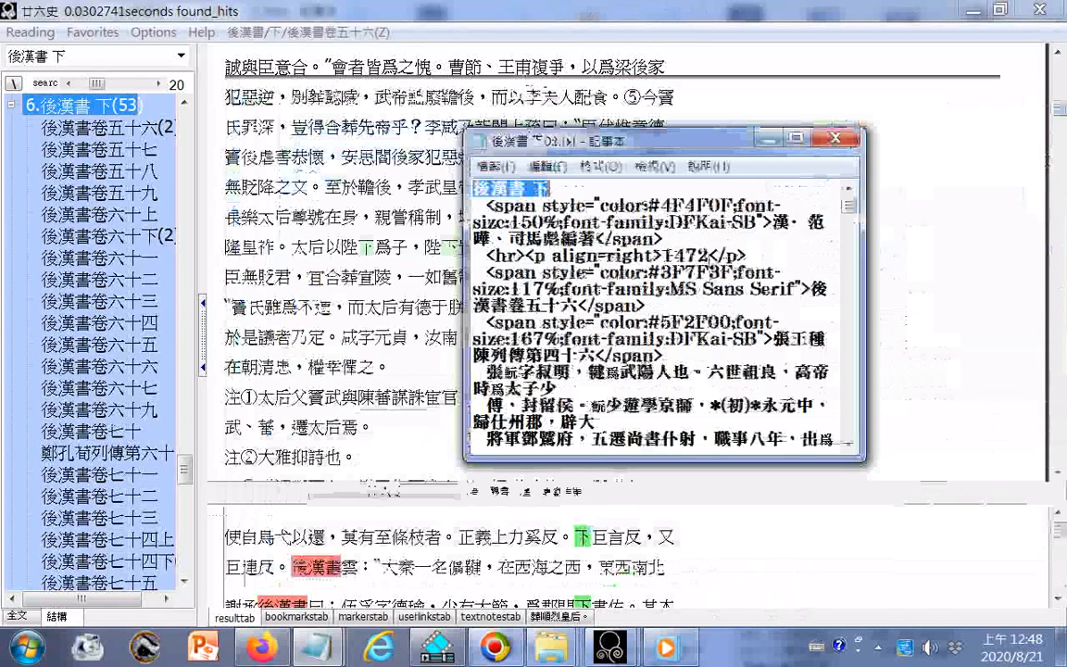
- Copy the compilers' line beneath the title, search 廿六史 for it, and return to the 後漢書 下01.txt window
{"action": "left_click_drag", "start_coordinate": [772, 222], "coordinate": [601, 243]}
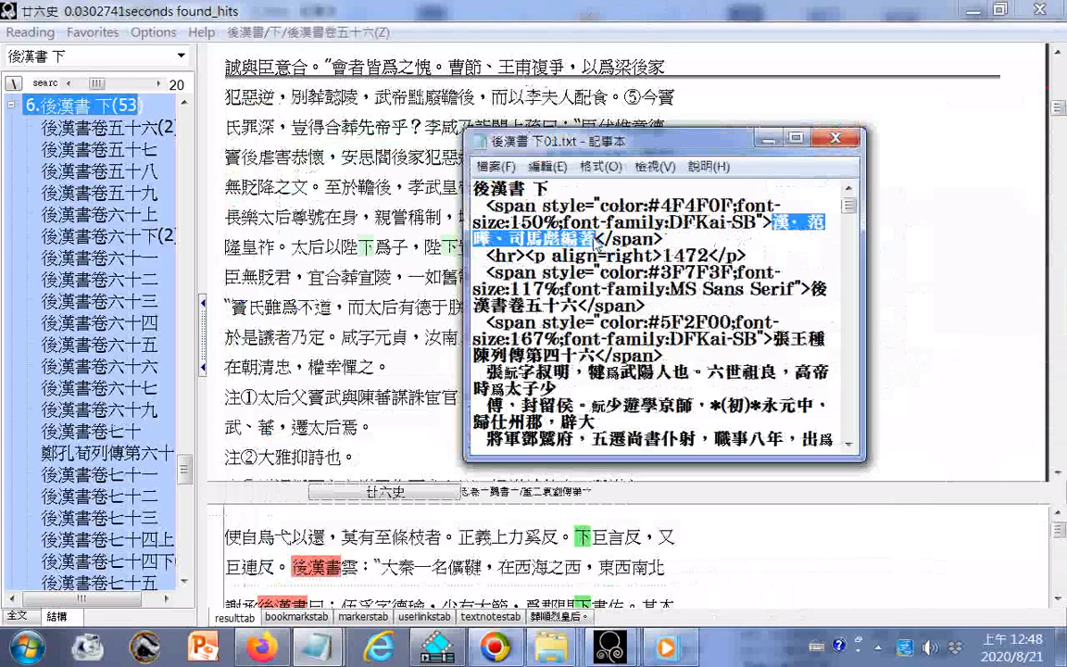
{"action": "key", "text": "ctrl+c"}
{"action": "left_click", "coordinate": [28, 61]}
{"action": "right_click", "coordinate": [28, 62]}
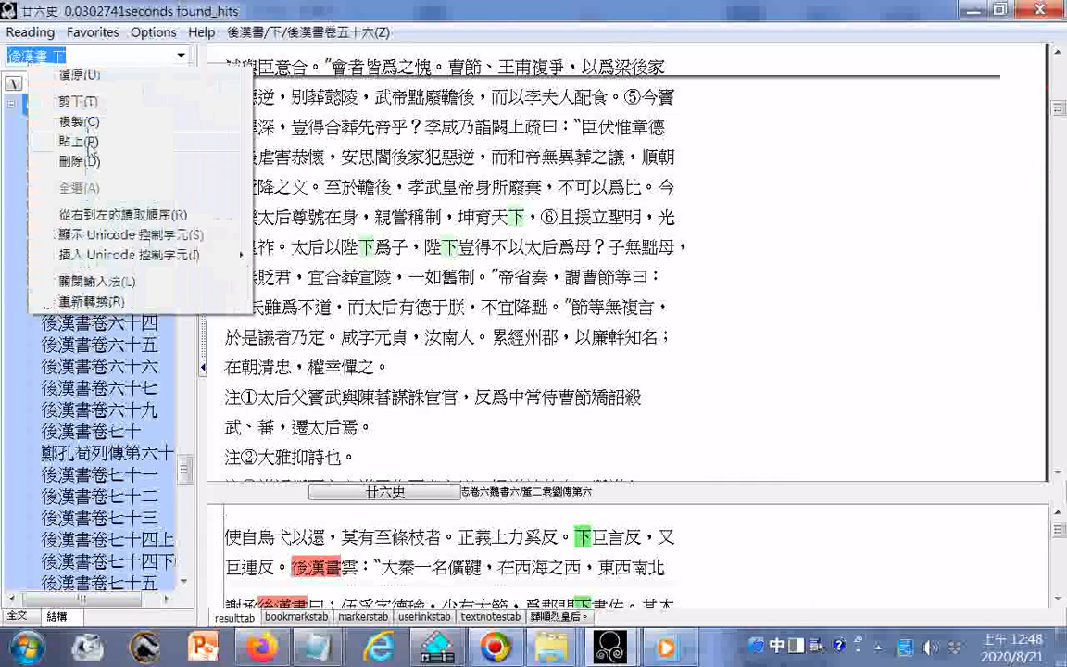
{"action": "left_click", "coordinate": [75, 139]}
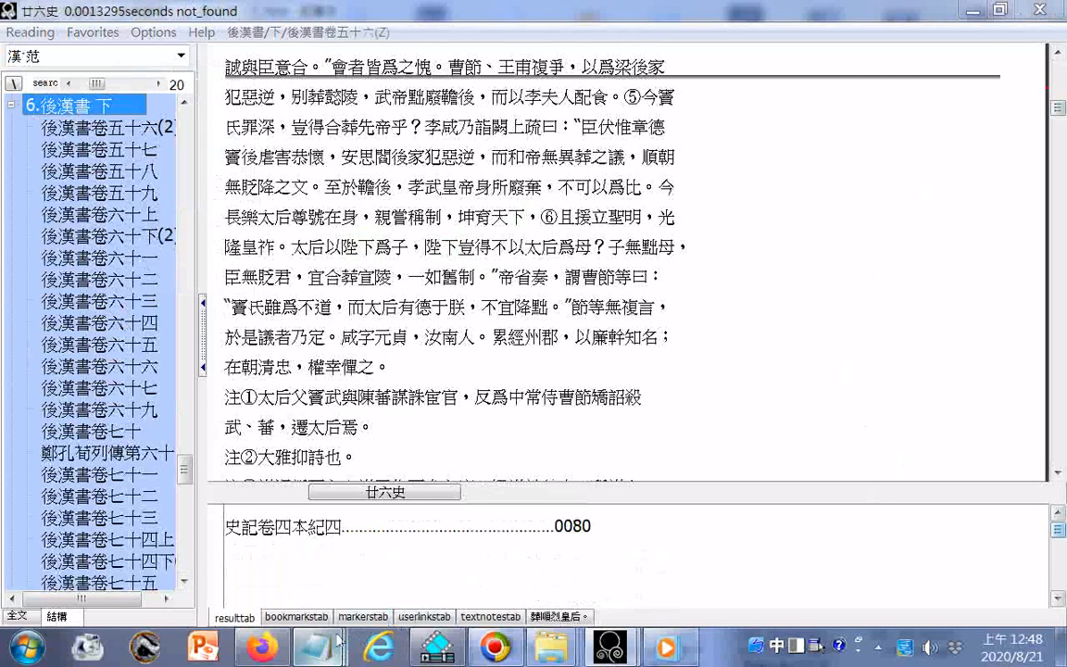
{"action": "mouse_move", "coordinate": [315, 648]}
{"action": "left_click", "coordinate": [959, 551]}
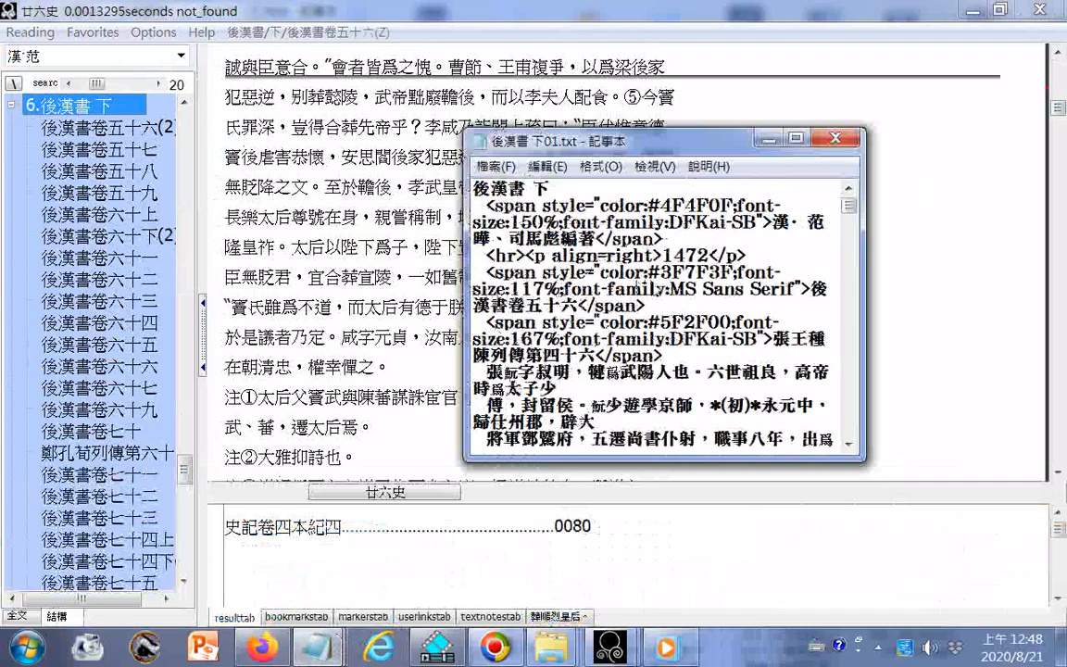
- Copy the heading 後漢書卷五十六 from 後漢書 下01.txt and search 廿六史 for it
{"action": "left_click_drag", "start_coordinate": [812, 289], "coordinate": [578, 306]}
{"action": "right_click", "coordinate": [510, 270]}
{"action": "left_click", "coordinate": [565, 336]}
{"action": "right_click", "coordinate": [18, 58]}
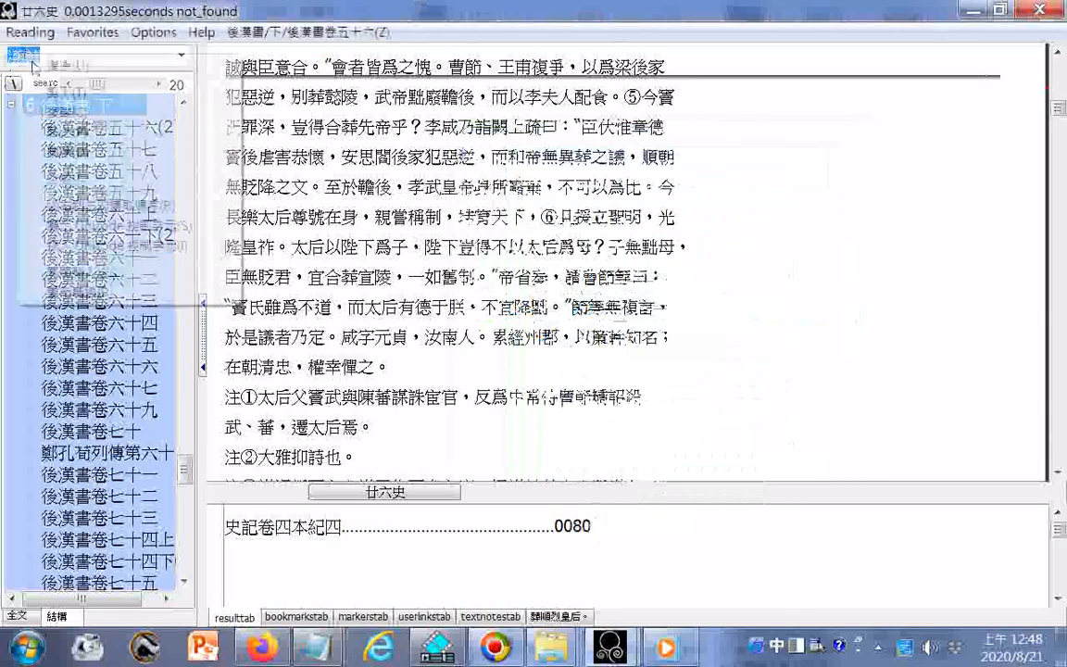
{"action": "left_click", "coordinate": [57, 130]}
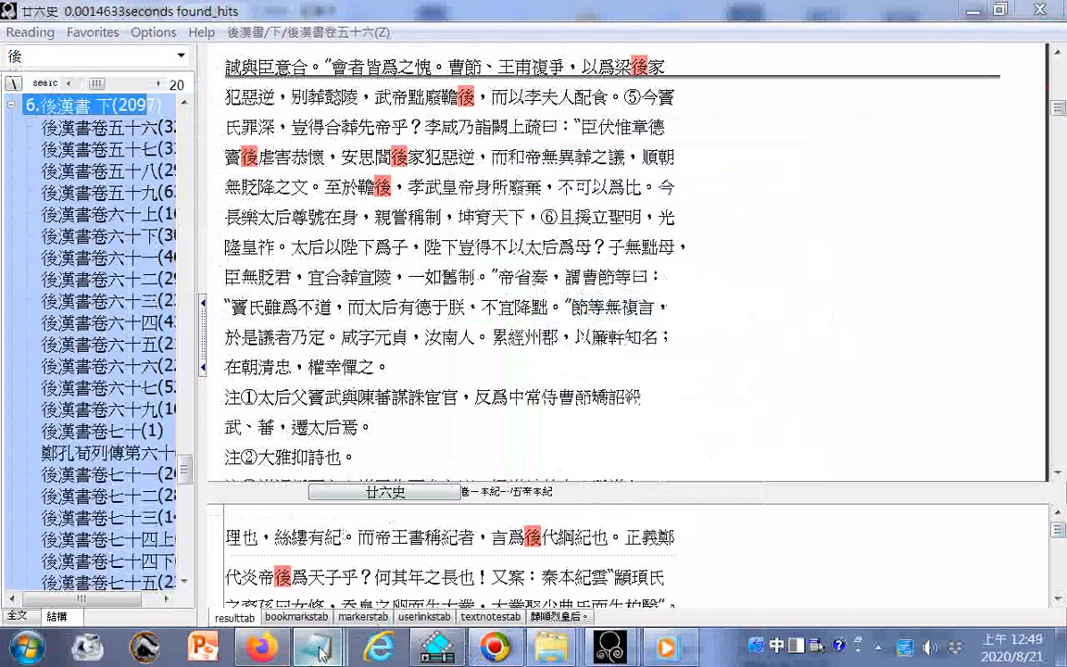
- Copy 漢書卷五十六 from 後漢書 下01.txt, append it to 後 in the 廿六史 search, and open the matching passage
{"action": "mouse_move", "coordinate": [317, 654]}
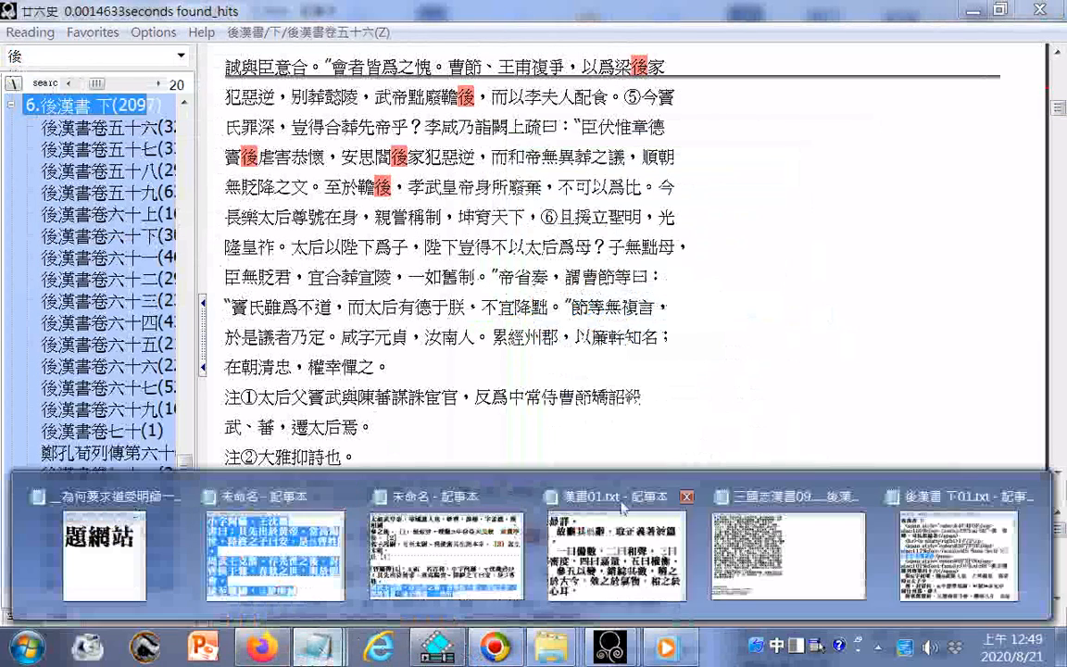
{"action": "left_click", "coordinate": [926, 503]}
{"action": "right_click", "coordinate": [517, 305]}
{"action": "left_click", "coordinate": [531, 365]}
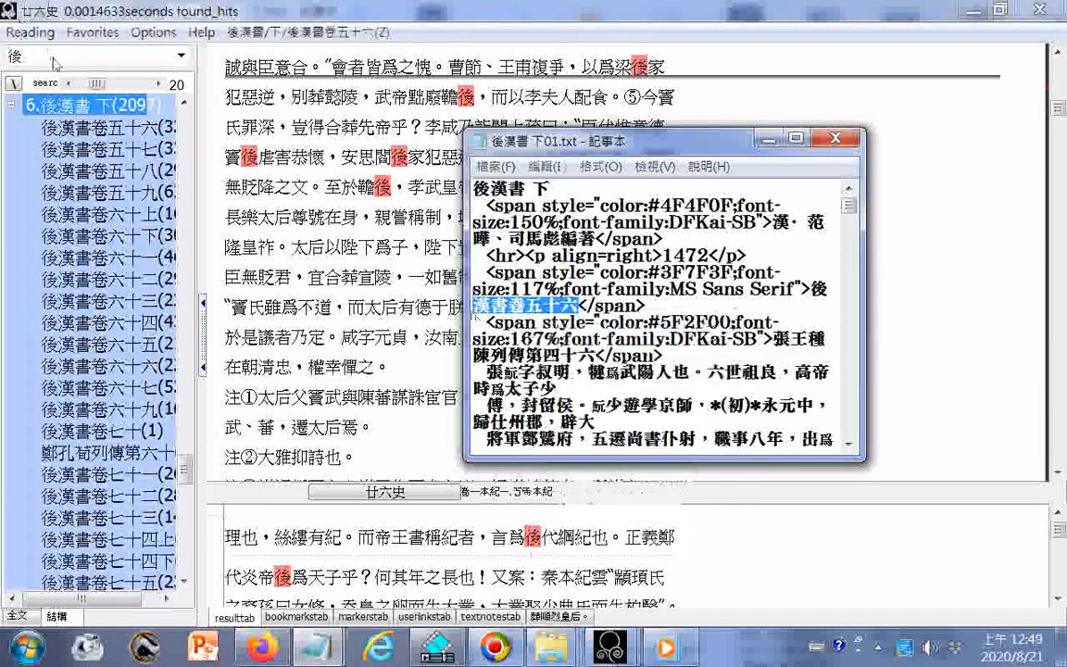
{"action": "left_click", "coordinate": [67, 55]}
{"action": "right_click", "coordinate": [66, 56]}
{"action": "left_click", "coordinate": [118, 130]}
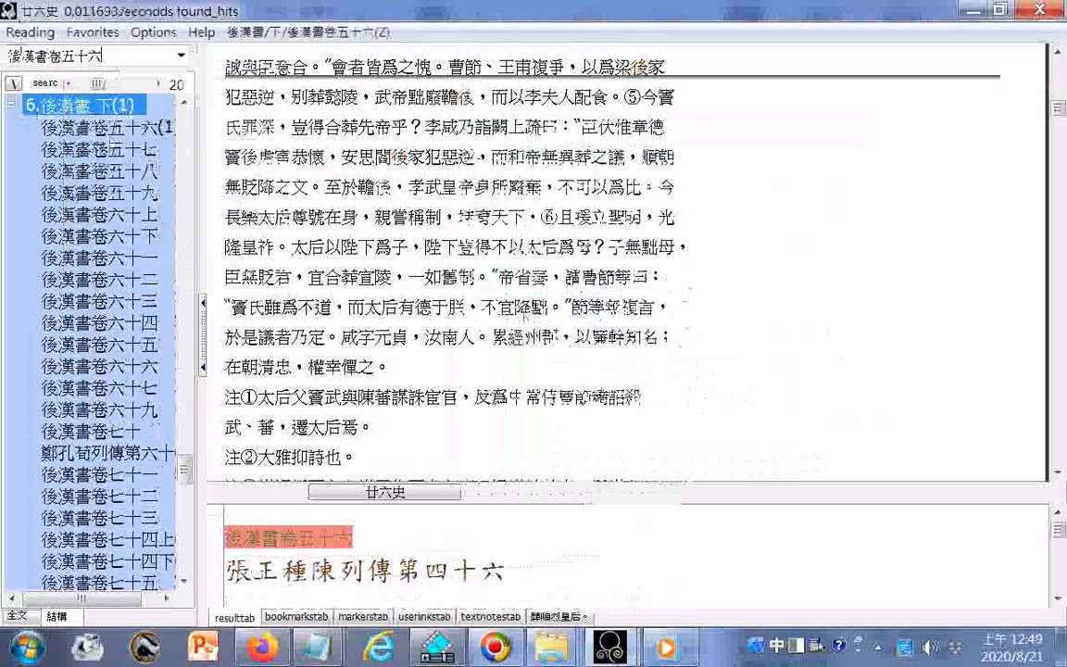
{"action": "left_click", "coordinate": [320, 544]}
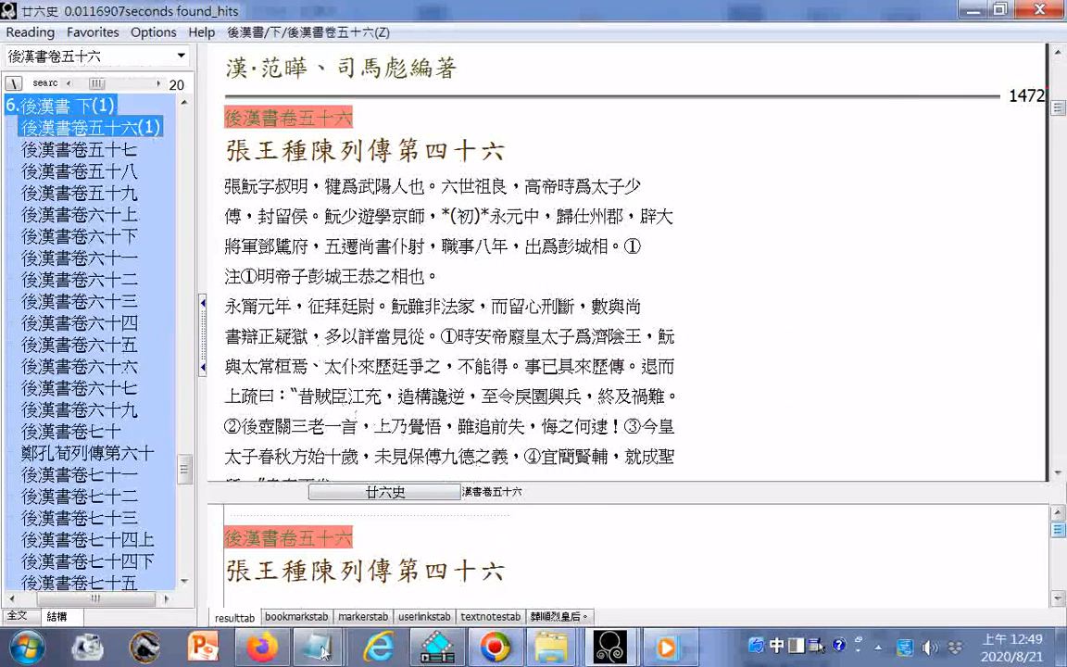
- Return to 後漢書 下01.txt and copy the closing words 而以李夫人配食。⑤今竇 from the end of the text
{"action": "mouse_move", "coordinate": [317, 648]}
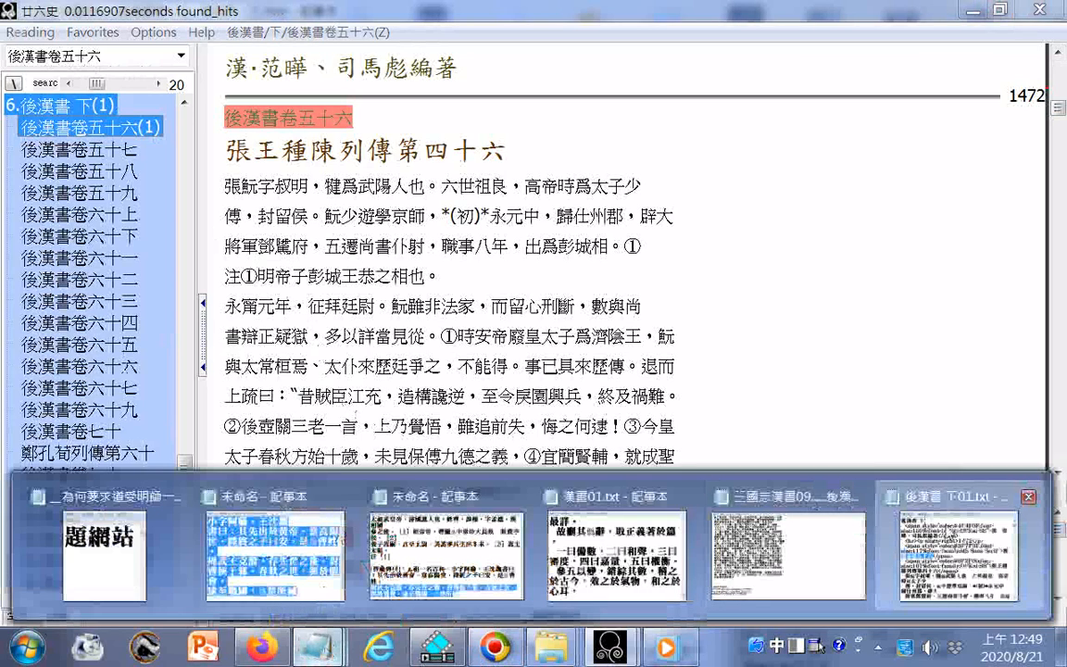
{"action": "left_click", "coordinate": [958, 546]}
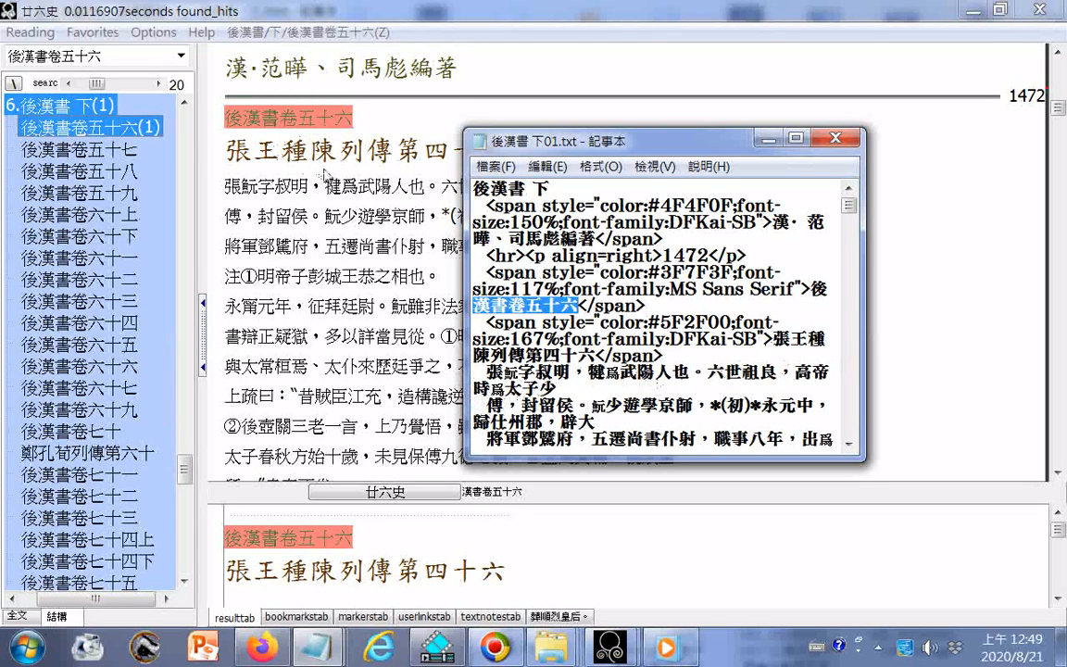
{"action": "left_click_drag", "start_coordinate": [551, 142], "coordinate": [580, 139]}
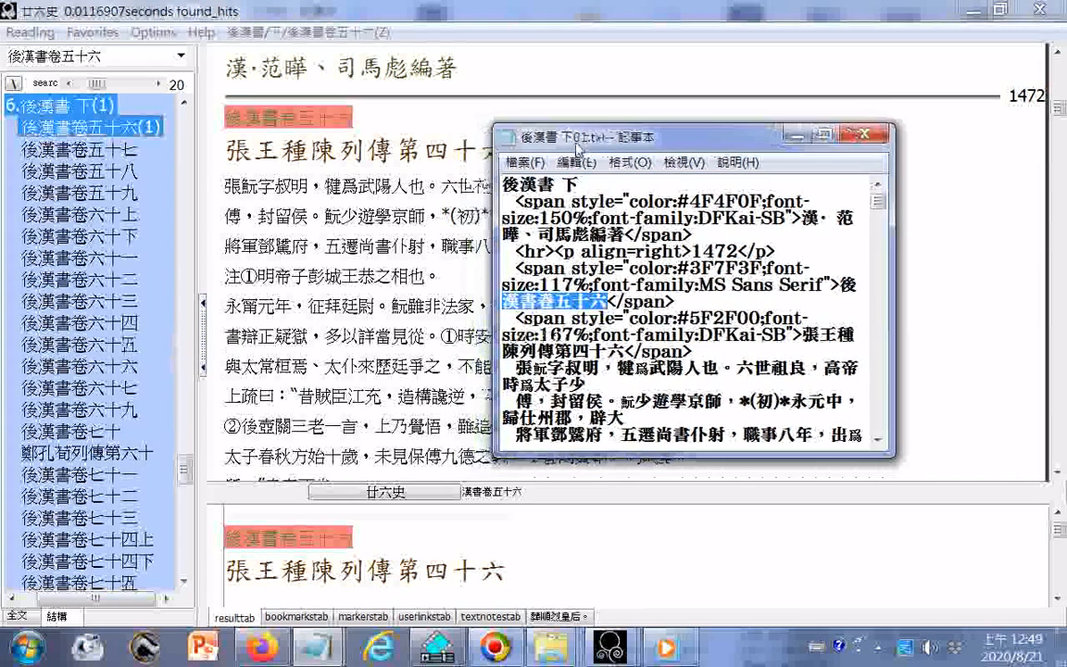
{"action": "left_click_drag", "start_coordinate": [878, 202], "coordinate": [882, 435]}
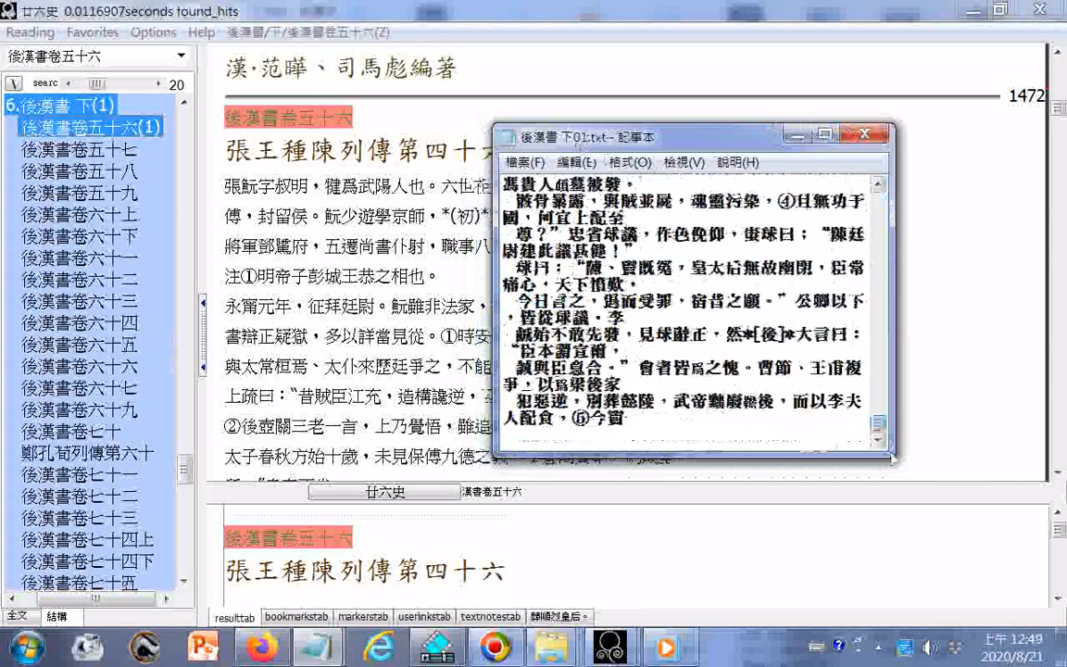
{"action": "left_click_drag", "start_coordinate": [630, 422], "coordinate": [795, 413]}
{"action": "right_click", "coordinate": [808, 409]}
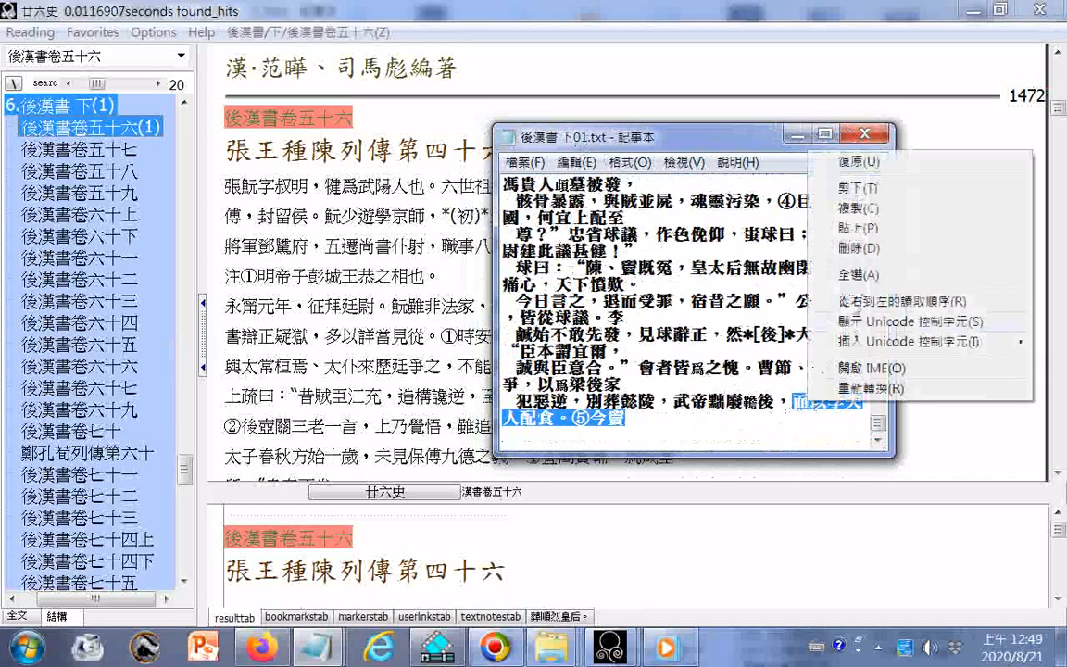
{"action": "left_click", "coordinate": [773, 190]}
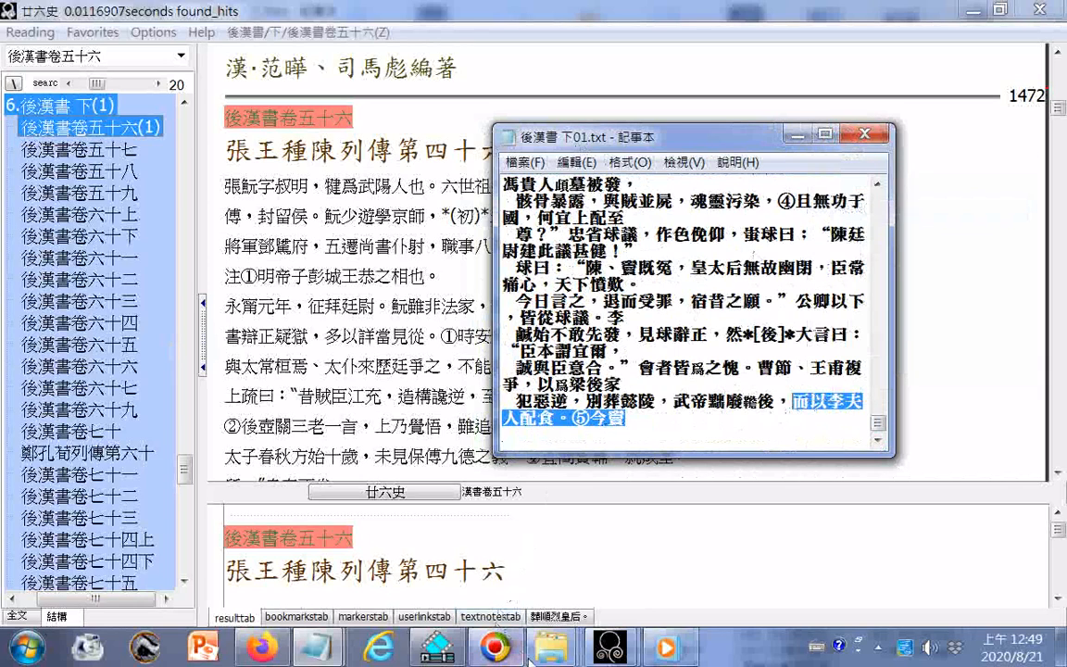
- Rename 後漢書 下01.txt on drive D as 後漢書 下01...而以李夫.HTM, accepting the extension change
{"action": "left_click", "coordinate": [532, 653]}
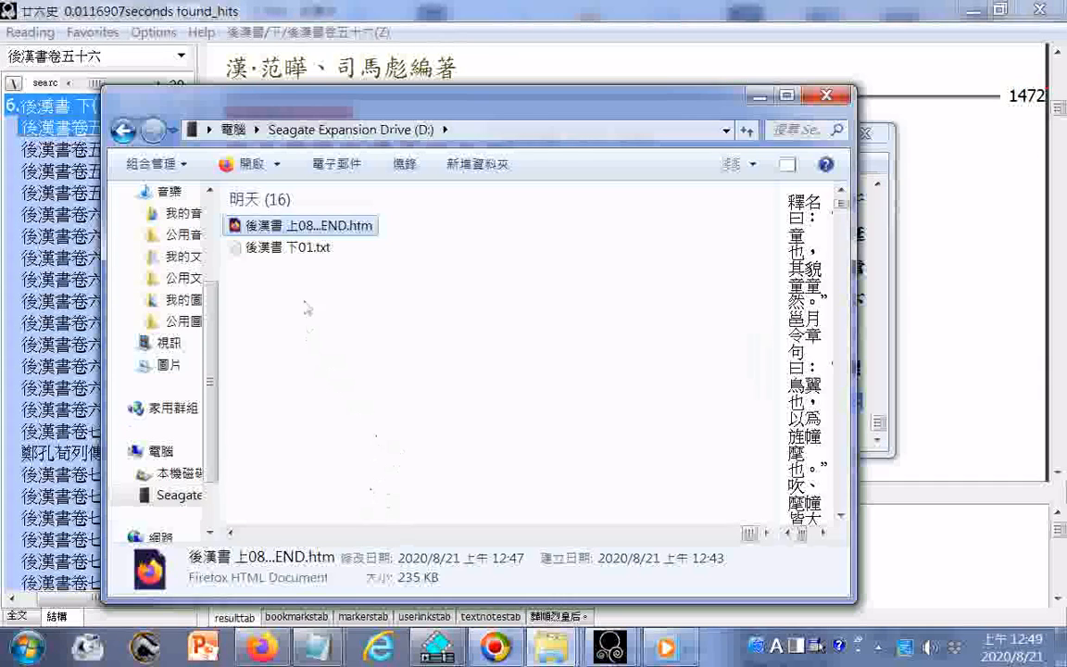
{"action": "left_click", "coordinate": [306, 248]}
{"action": "left_click", "coordinate": [306, 250]}
{"action": "left_click", "coordinate": [298, 257]}
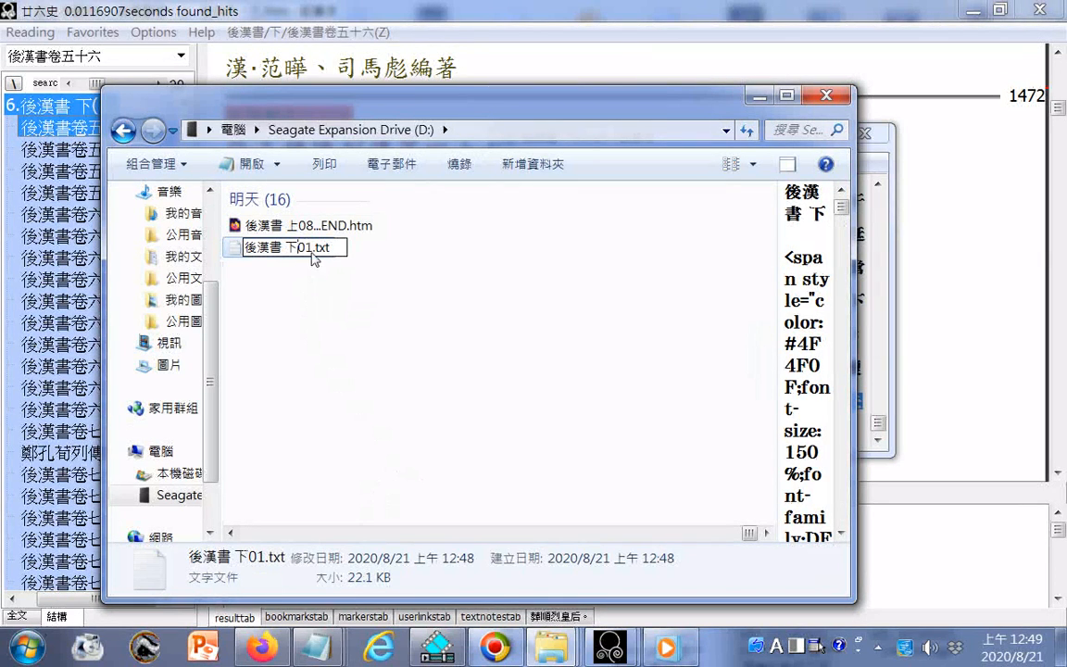
{"action": "right_click", "coordinate": [313, 257]}
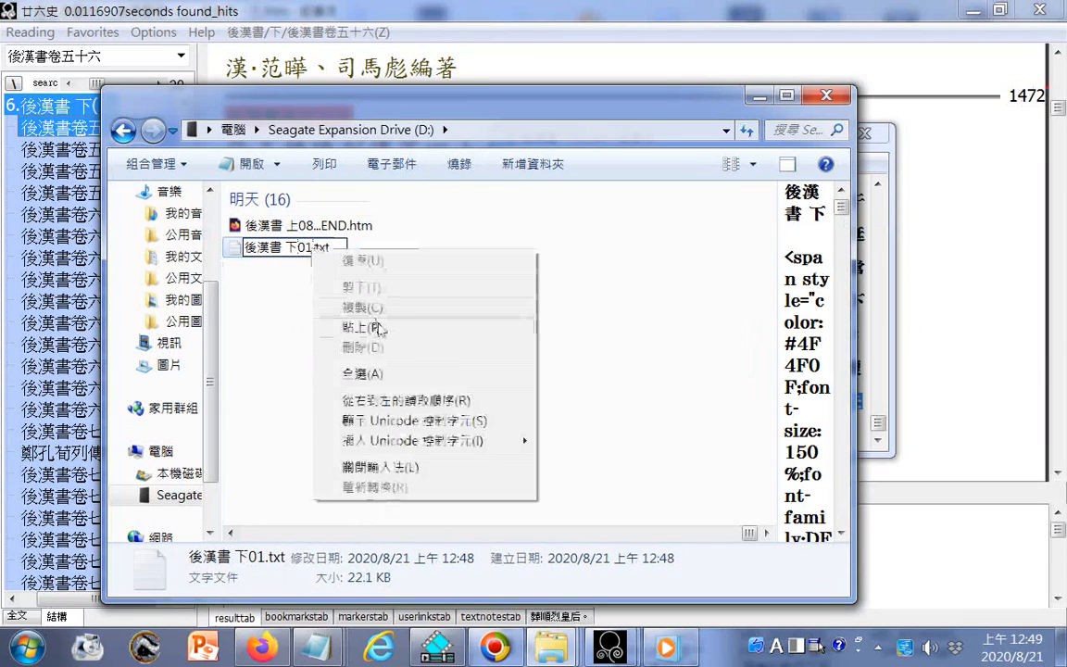
{"action": "left_click", "coordinate": [375, 327]}
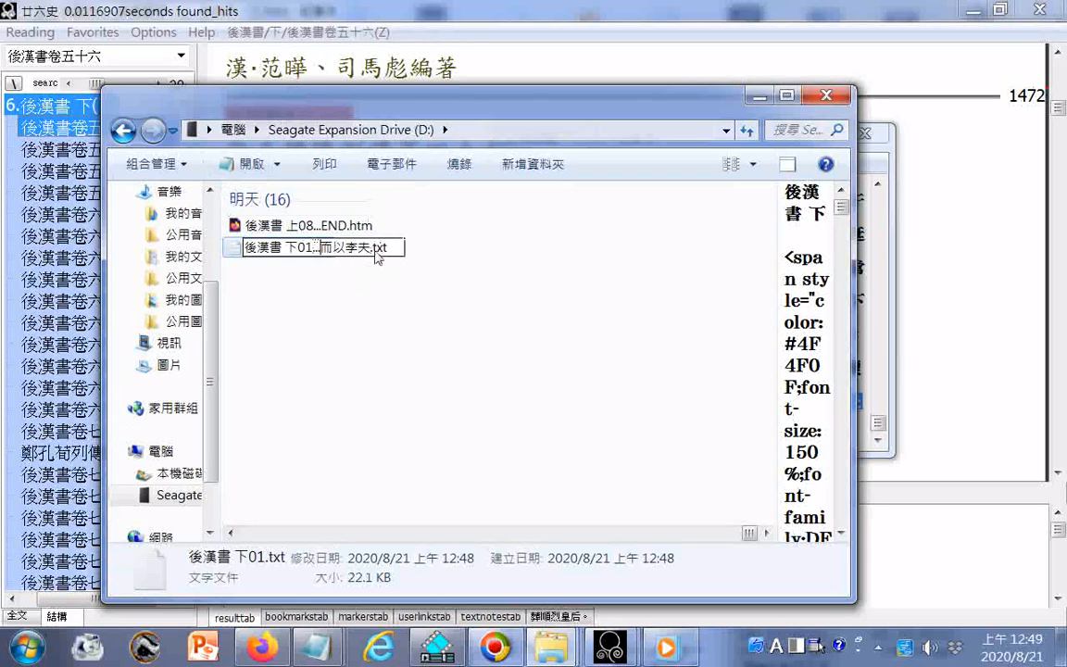
{"action": "left_click_drag", "start_coordinate": [394, 247], "coordinate": [372, 247]}
{"action": "type", "text": "HTM"}
{"action": "key", "text": "Return"}
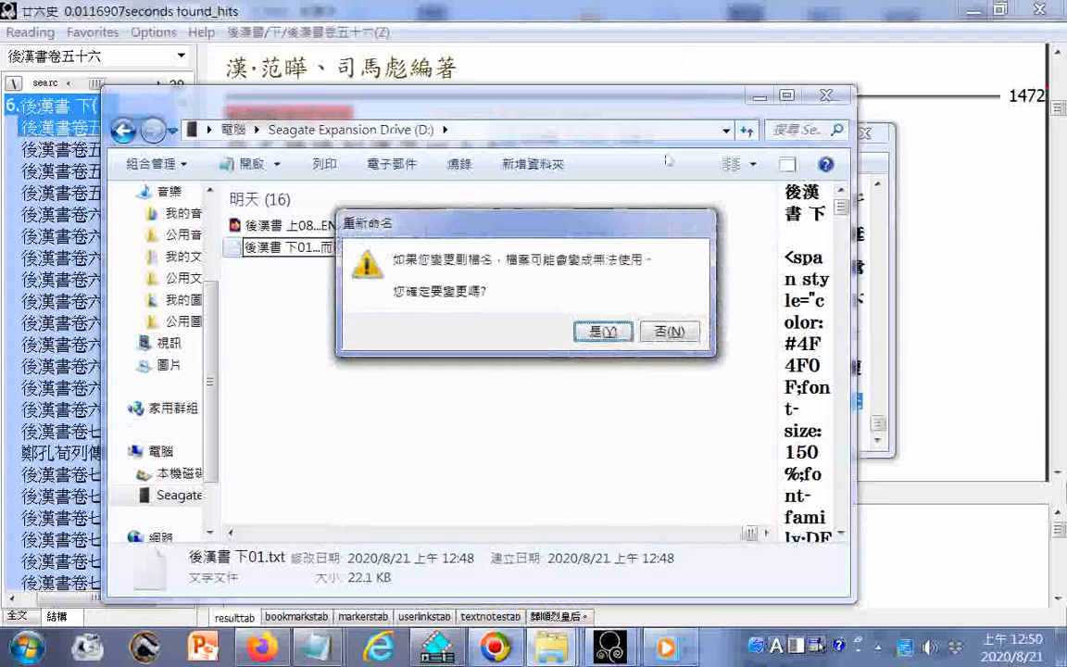
{"action": "left_click", "coordinate": [604, 332]}
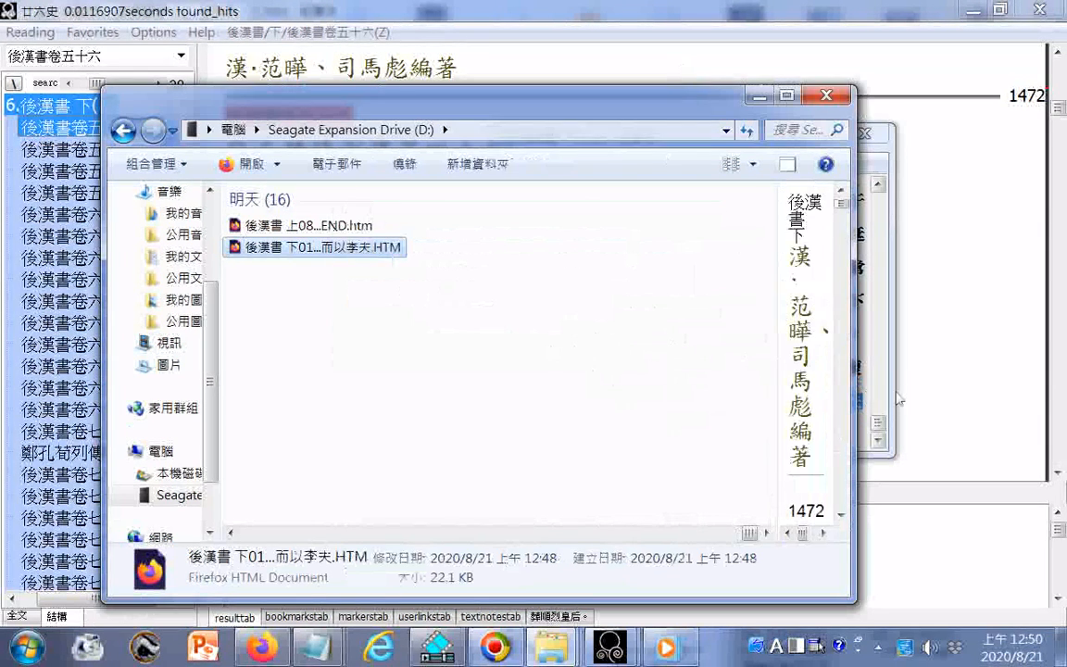
- Copy the text's last line 人配食。⑤今竇 and append it to the 下01 file name after 而以李夫
{"action": "left_click", "coordinate": [316, 639]}
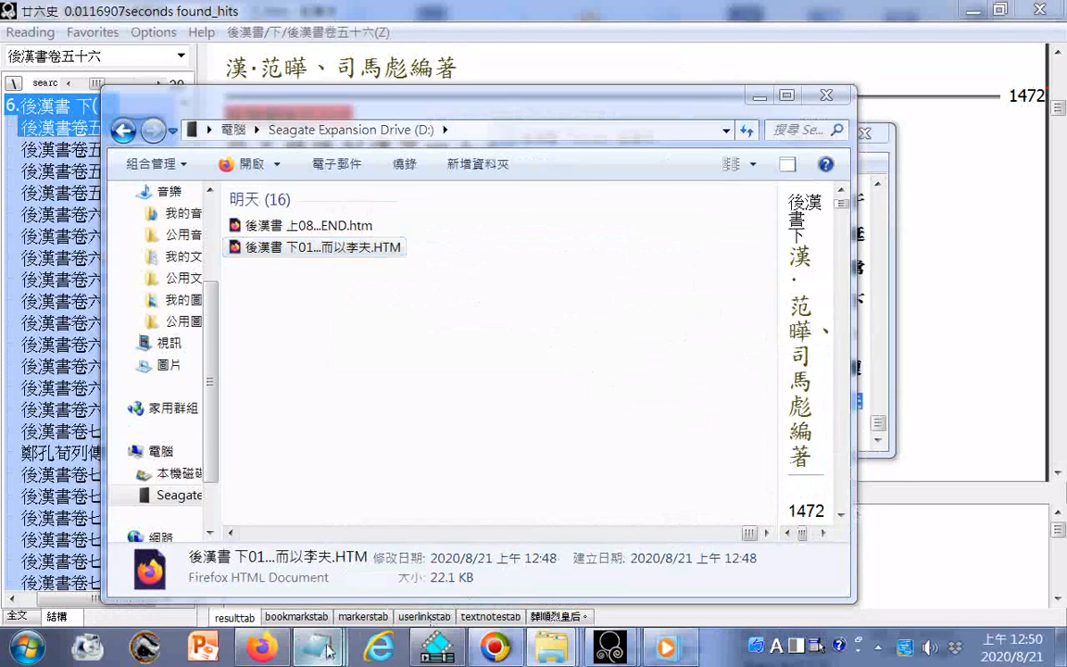
{"action": "left_click", "coordinate": [979, 547]}
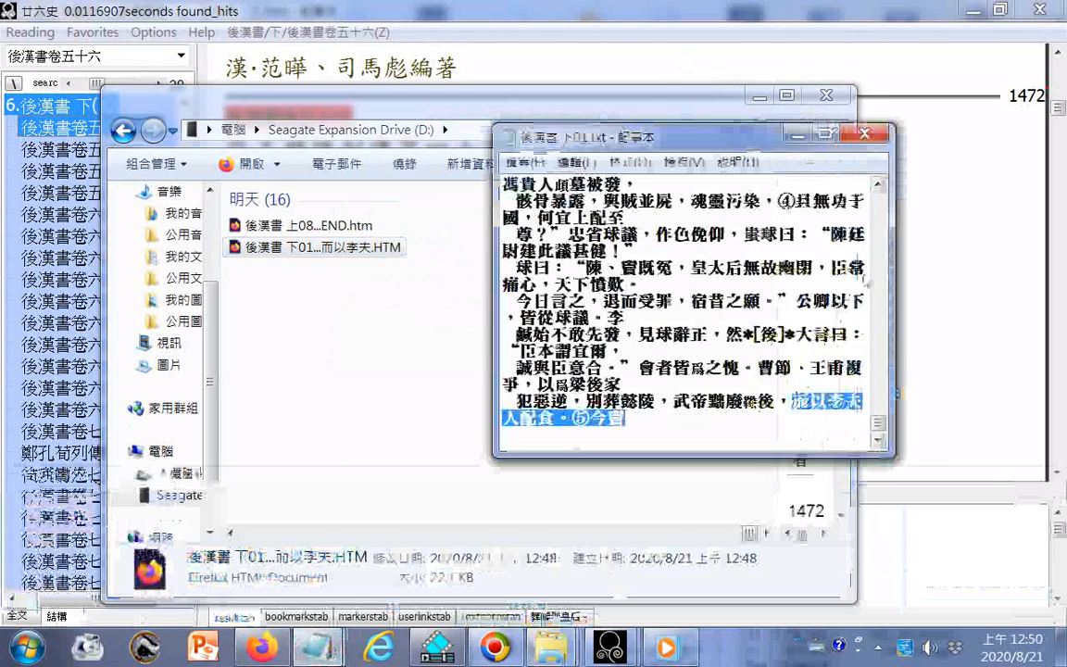
{"action": "left_click_drag", "start_coordinate": [648, 423], "coordinate": [504, 422]}
{"action": "right_click", "coordinate": [516, 432]}
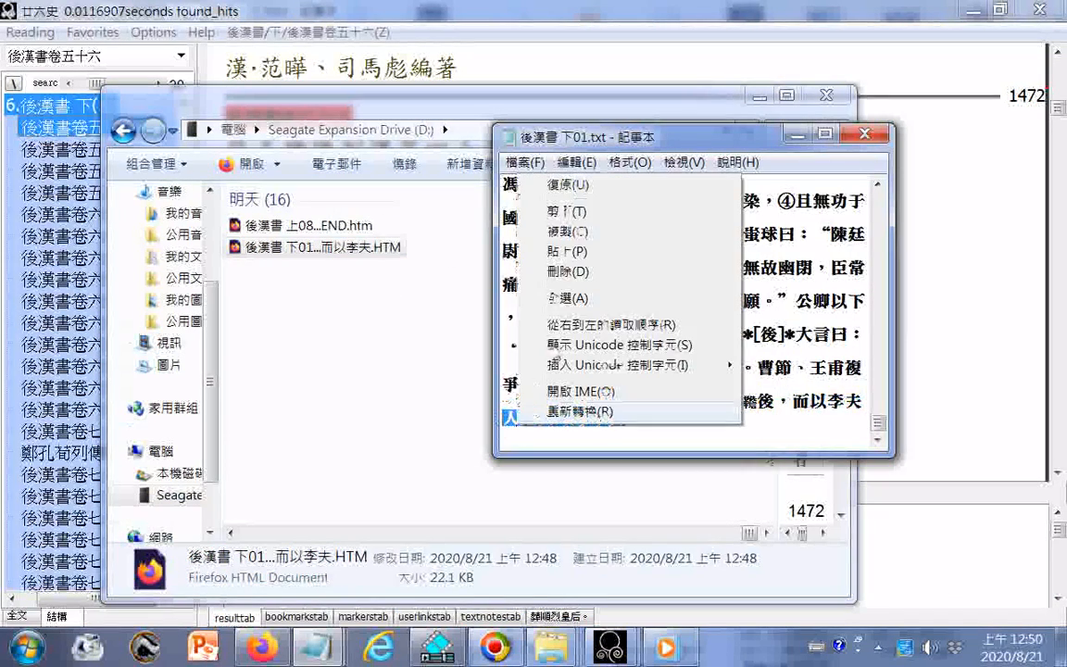
{"action": "left_click", "coordinate": [547, 221]}
{"action": "left_click", "coordinate": [365, 262]}
{"action": "left_click", "coordinate": [369, 258]}
{"action": "right_click", "coordinate": [372, 249]}
{"action": "left_click", "coordinate": [421, 326]}
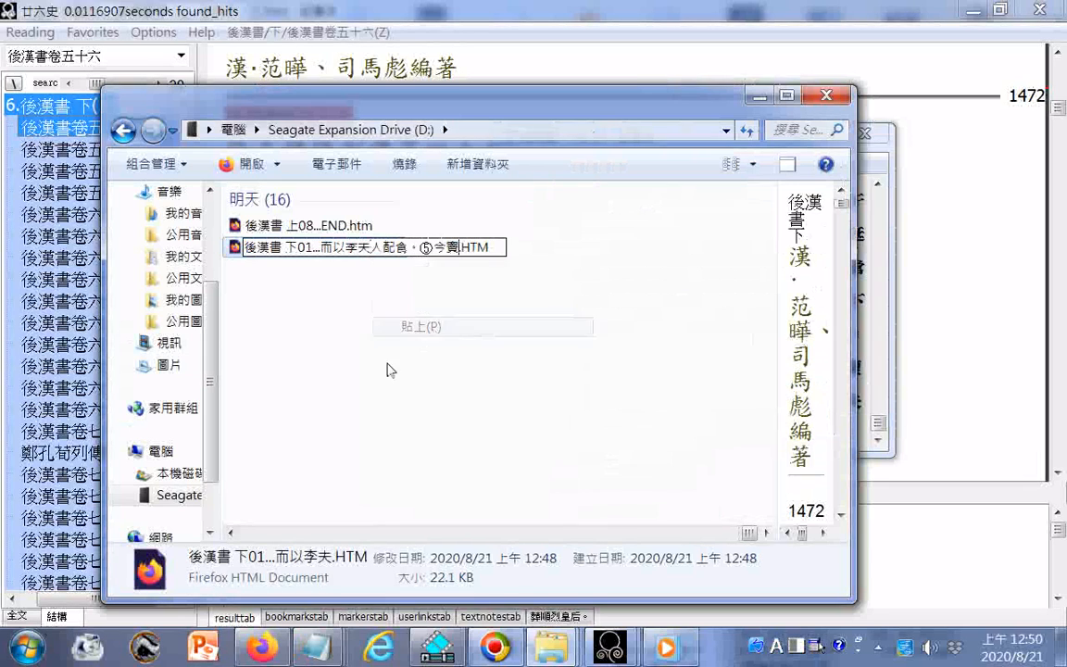
{"action": "left_click", "coordinate": [352, 366]}
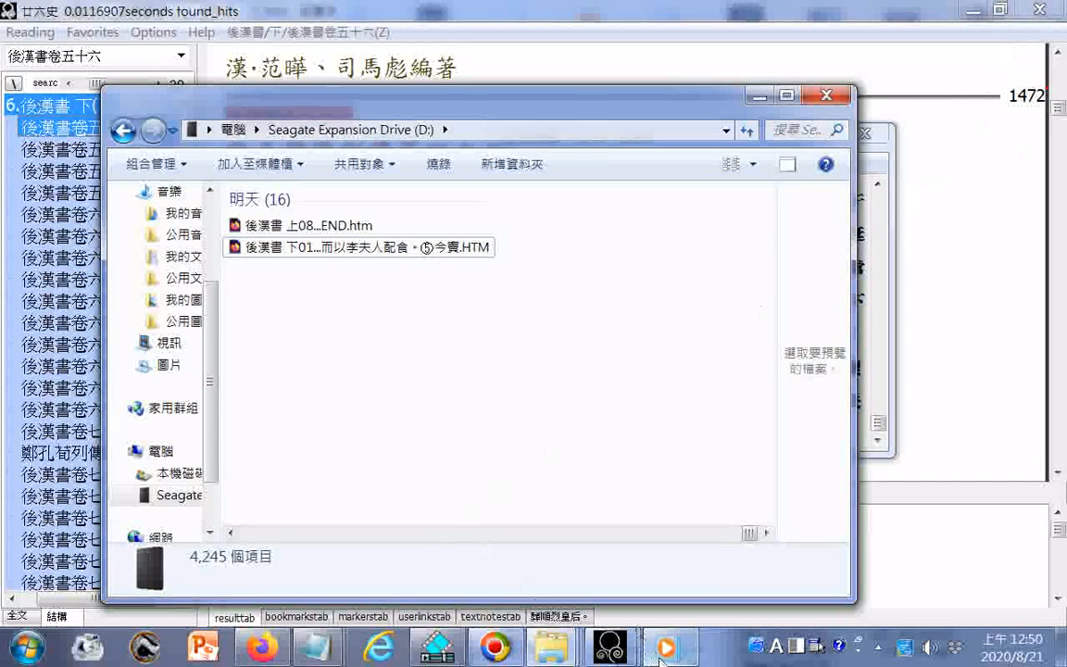
- Switch to the media player playing 師尊師母真傳妙道歌 and close it
{"action": "left_click", "coordinate": [594, 611]}
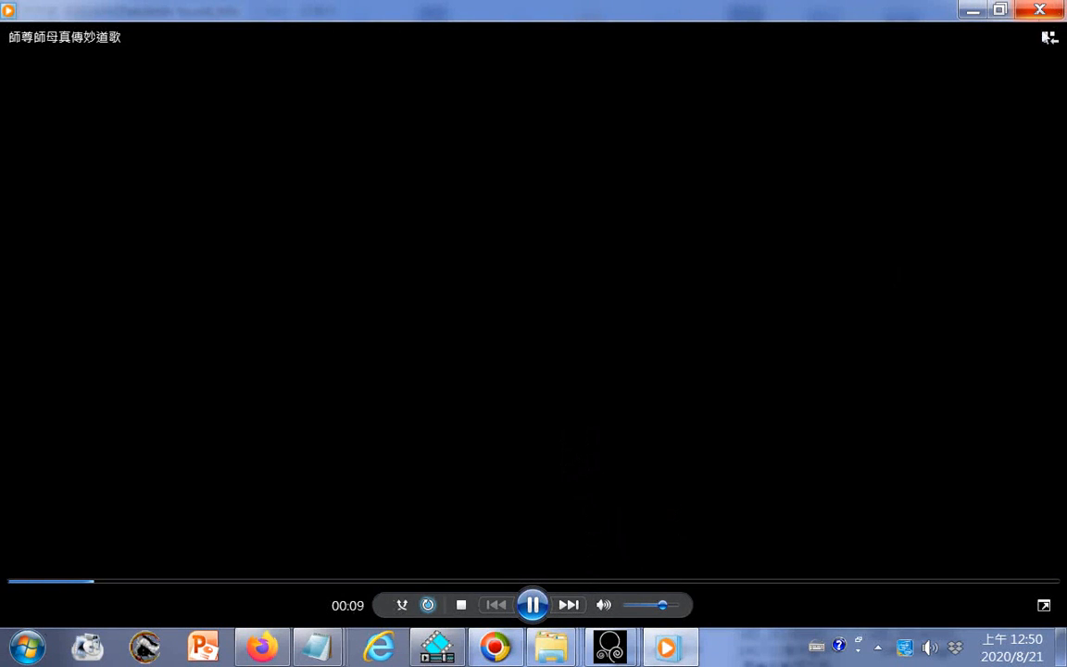
{"action": "left_click", "coordinate": [1041, 11]}
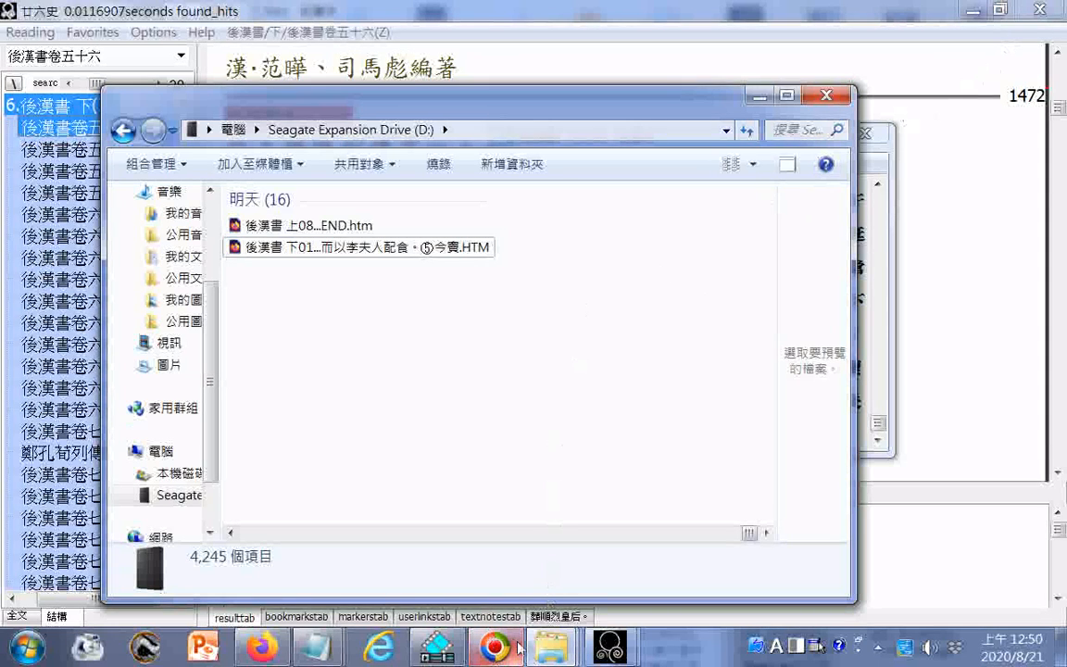
- Bring up the Redmi Note 8T folder, move it aside, and open Computer to browse the connected devices
{"action": "left_click", "coordinate": [551, 646]}
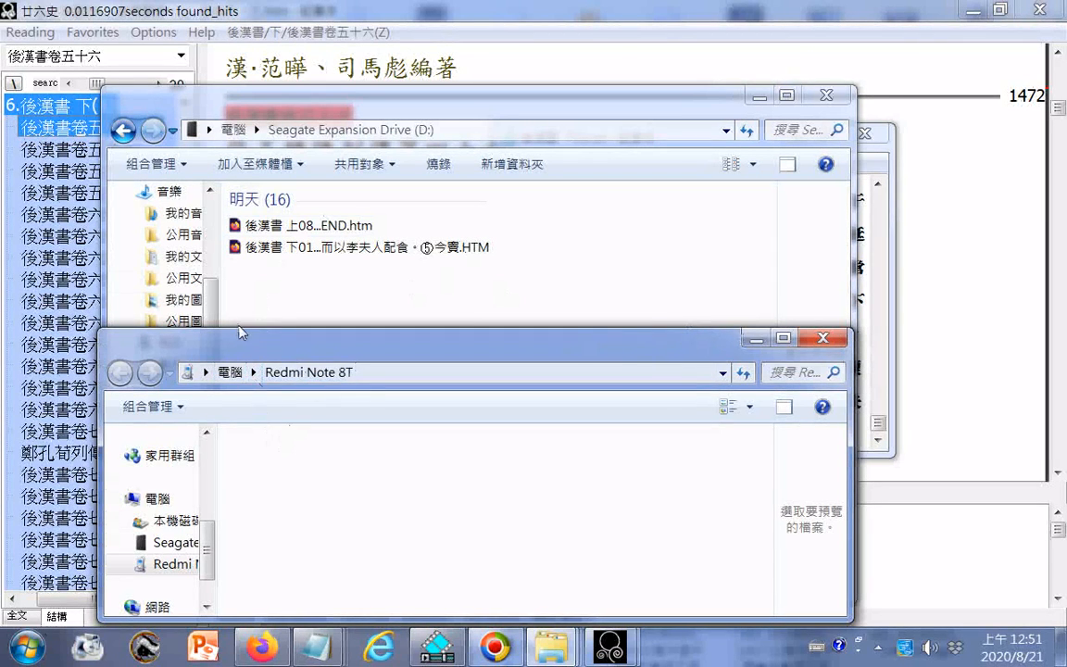
{"action": "left_click_drag", "start_coordinate": [275, 354], "coordinate": [707, 306]}
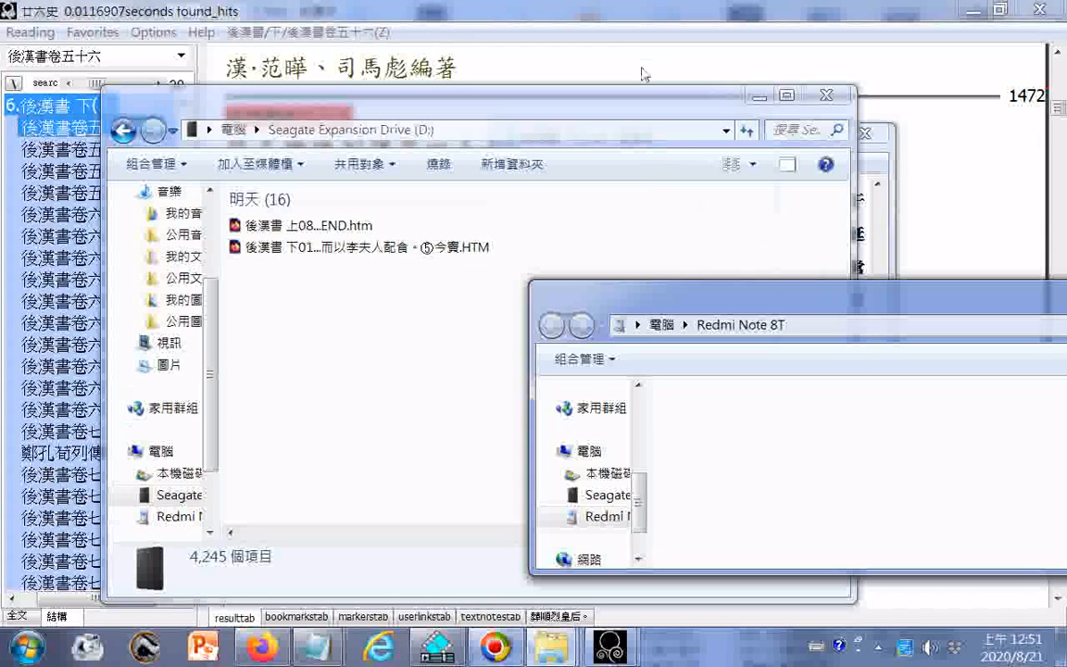
{"action": "left_click", "coordinate": [28, 646]}
{"action": "left_click", "coordinate": [308, 248]}
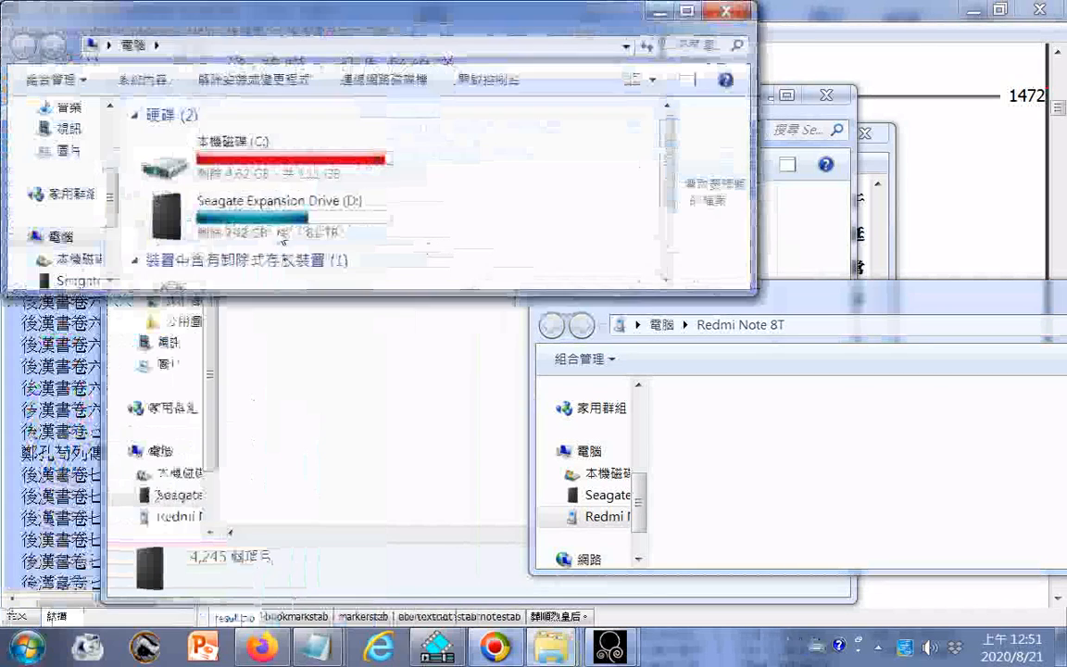
{"action": "scroll", "coordinate": [281, 231], "scroll_direction": "down", "scroll_amount": 3}
{"action": "double_click", "coordinate": [280, 249]}
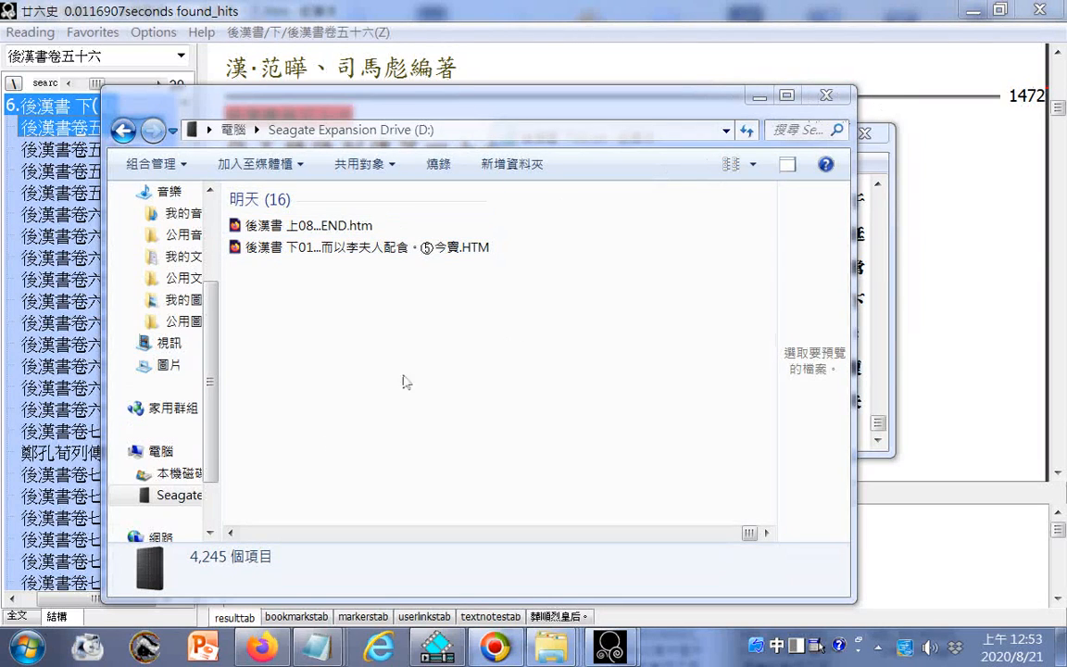
- Open the 我的音樂 folder in the music library and move its window over the drive D window
{"action": "mouse_move", "coordinate": [552, 646]}
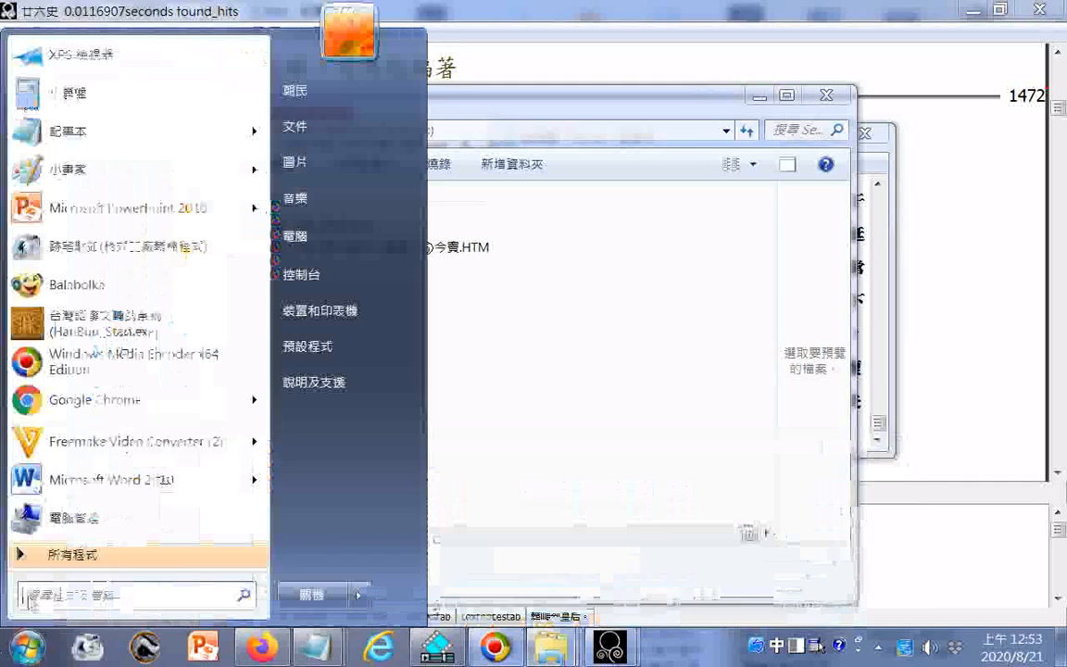
{"action": "left_click", "coordinate": [27, 647]}
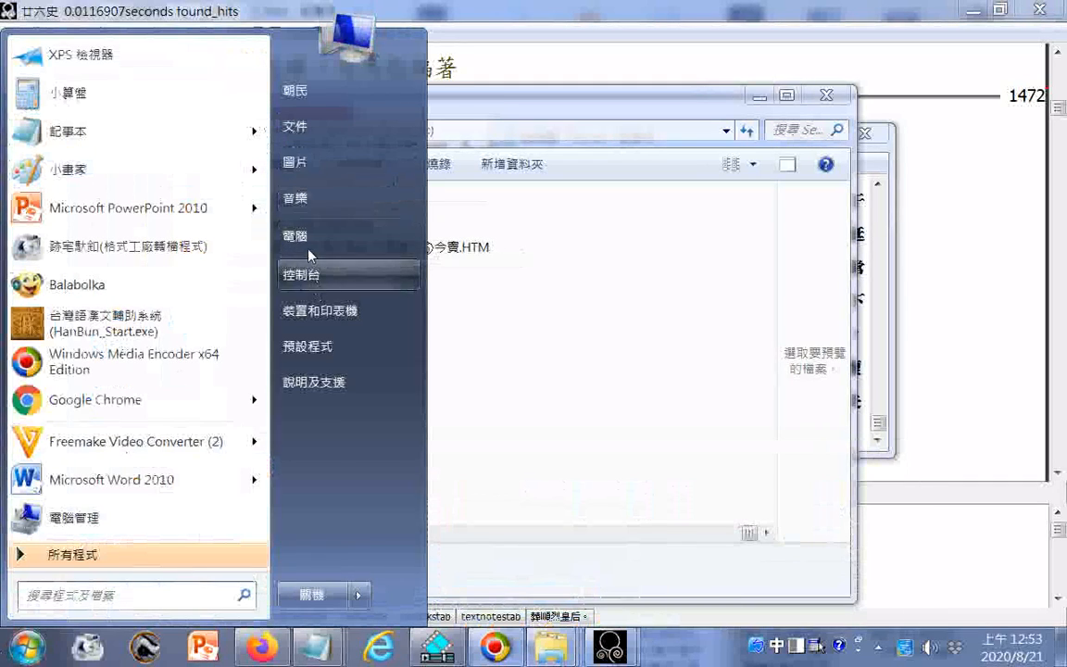
{"action": "left_click", "coordinate": [315, 200]}
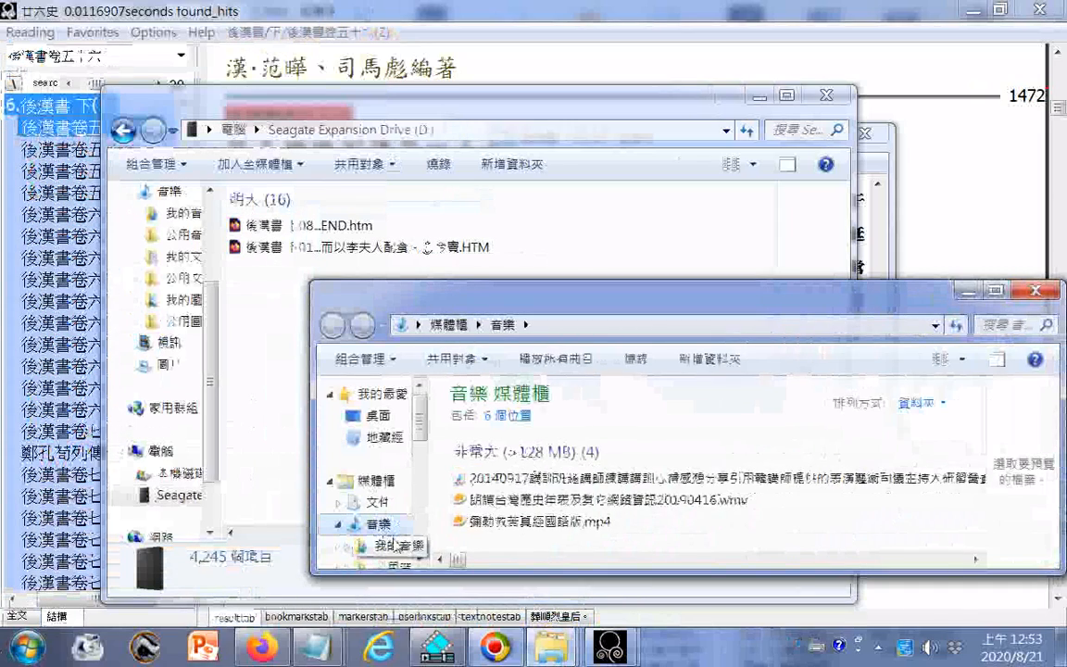
{"action": "left_click", "coordinate": [395, 545]}
{"action": "left_click_drag", "start_coordinate": [838, 294], "coordinate": [575, 172]}
{"action": "scroll", "coordinate": [521, 408], "scroll_direction": "down", "scroll_amount": 3}
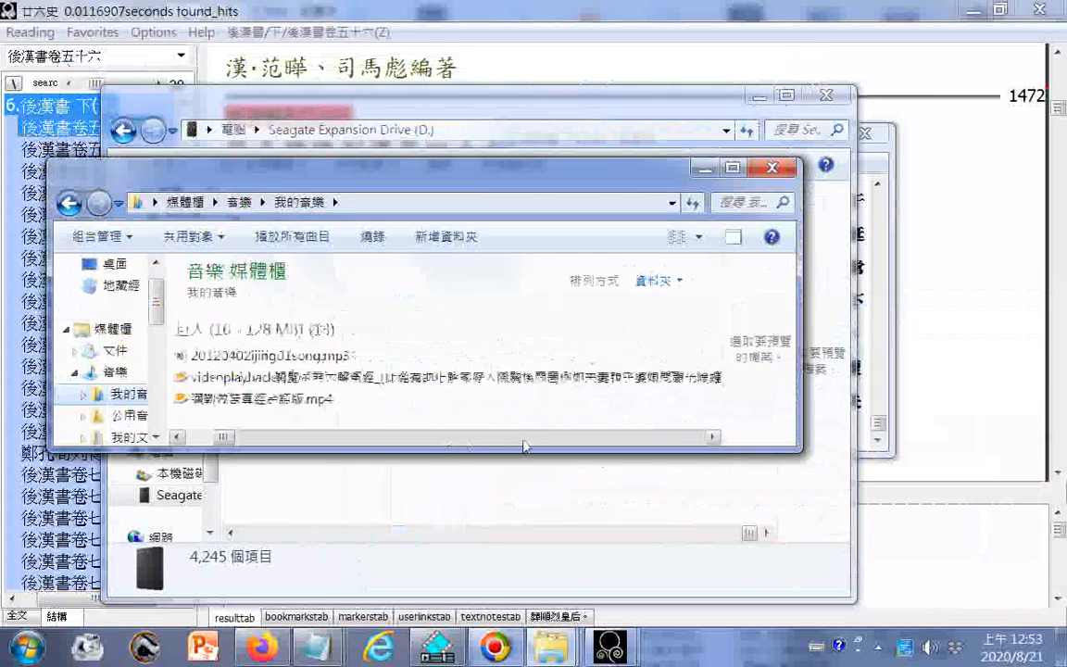
- Enlarge the 我的音樂 window, find 師尊師母真傳妙道歌.mid among the smallest files, and play it in Windows Media Player
{"action": "left_click_drag", "start_coordinate": [528, 452], "coordinate": [504, 626]}
{"action": "left_click_drag", "start_coordinate": [405, 561], "coordinate": [563, 570]}
{"action": "left_click", "coordinate": [282, 198]}
{"action": "right_click", "coordinate": [280, 202]}
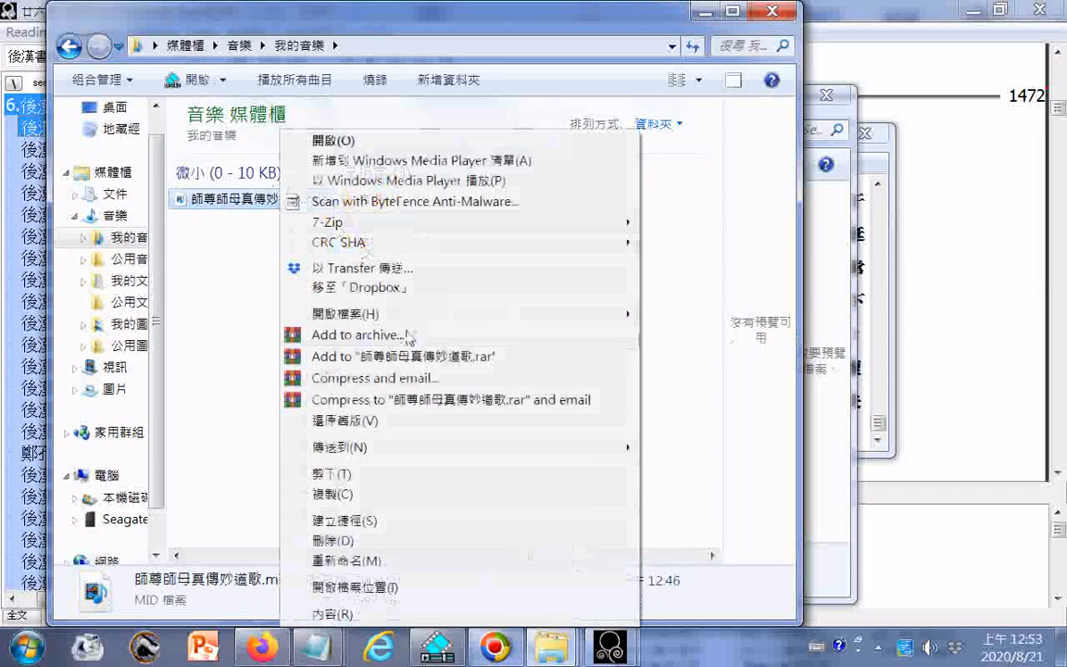
{"action": "mouse_move", "coordinate": [481, 314]}
{"action": "left_click", "coordinate": [647, 335]}
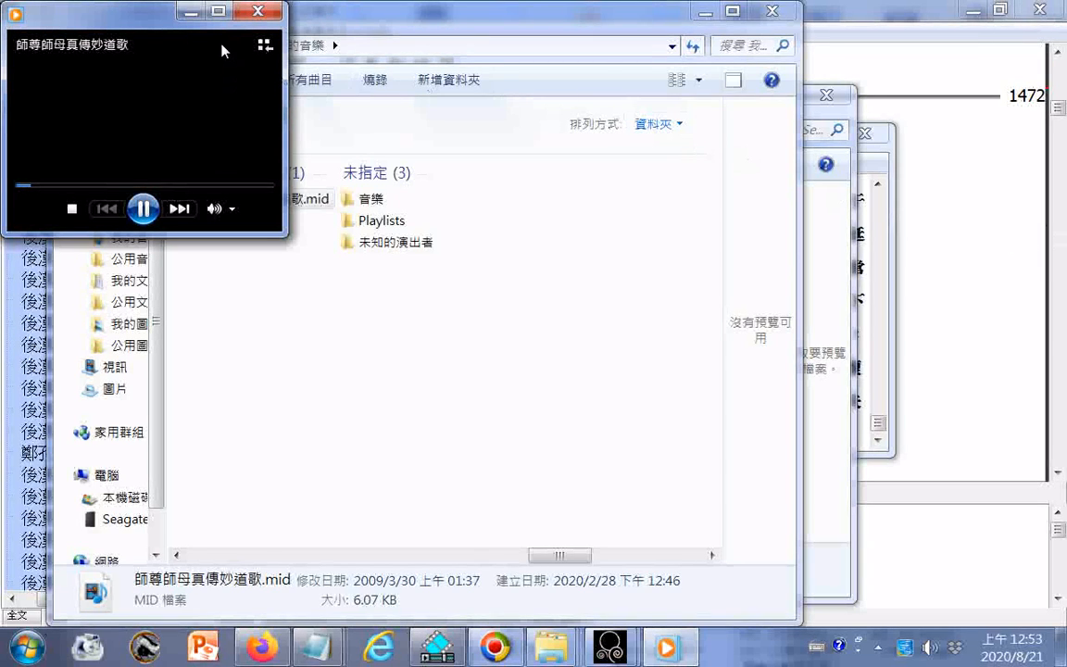
- Enlarge the player showing 師尊師母真傳妙道歌, and close both ExtraCut and Windows Media Player
{"action": "left_click", "coordinate": [220, 12]}
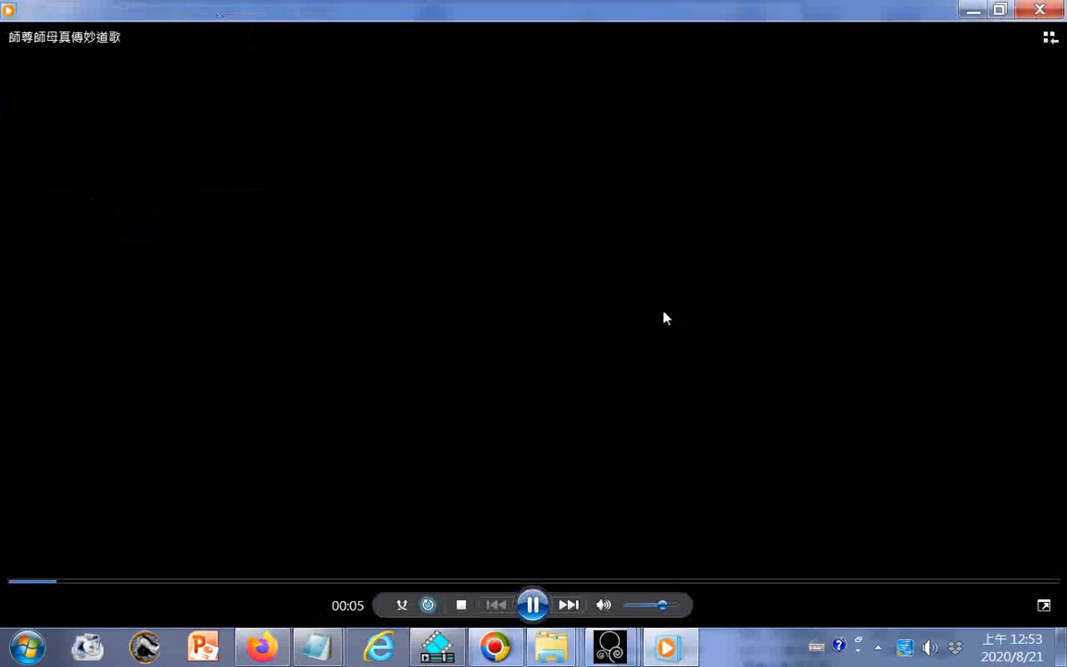
{"action": "right_click", "coordinate": [435, 652]}
{"action": "left_click", "coordinate": [434, 593]}
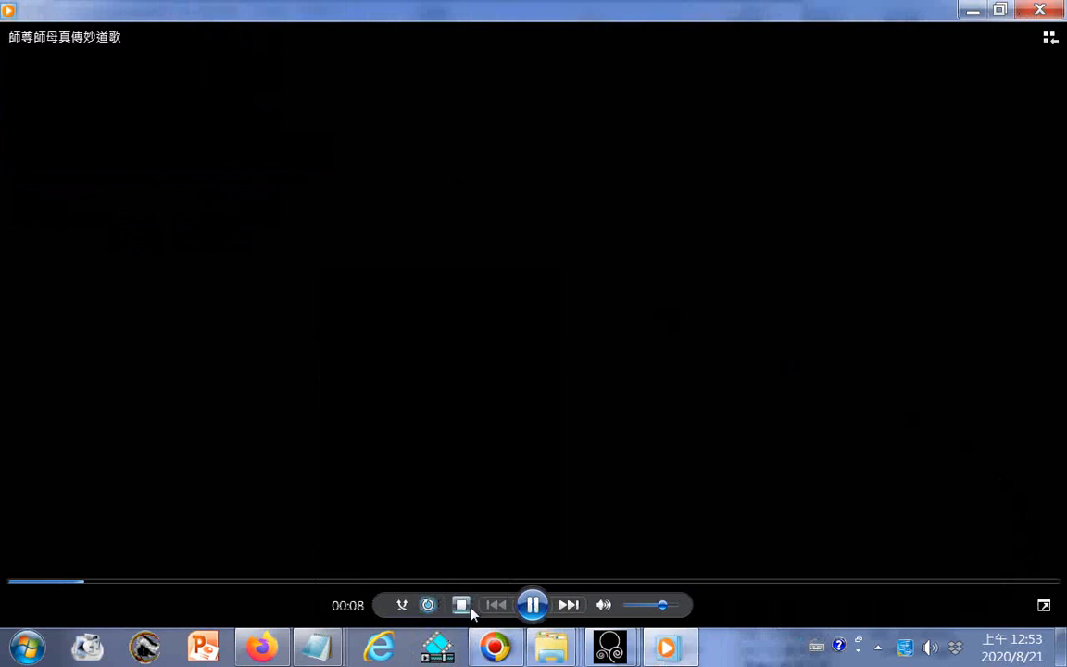
{"action": "right_click", "coordinate": [668, 648]}
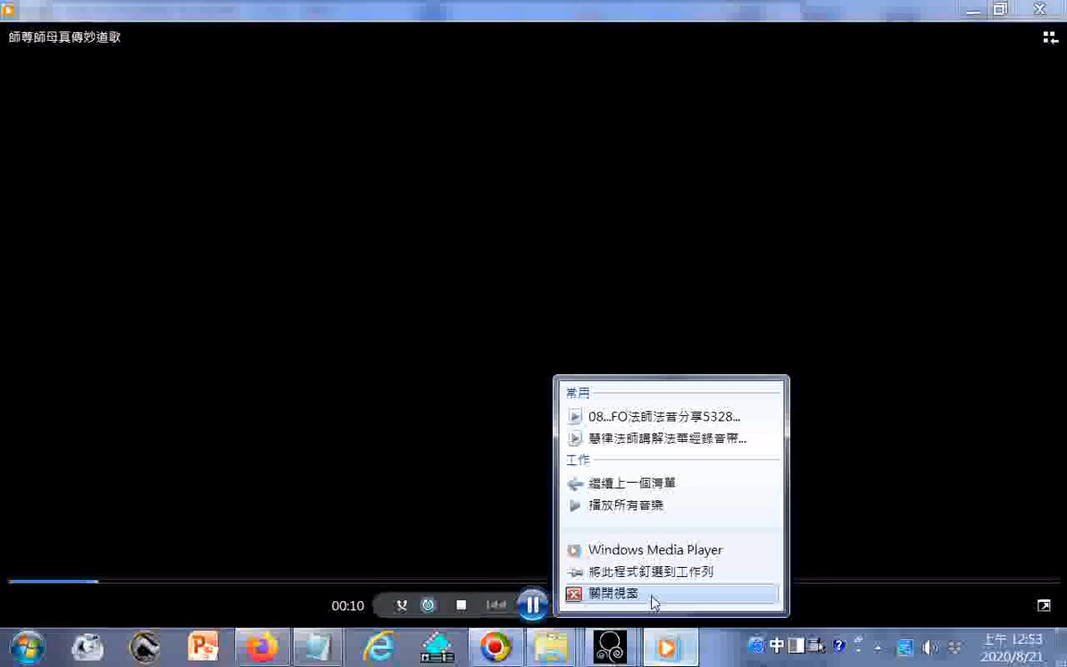
{"action": "left_click", "coordinate": [655, 597]}
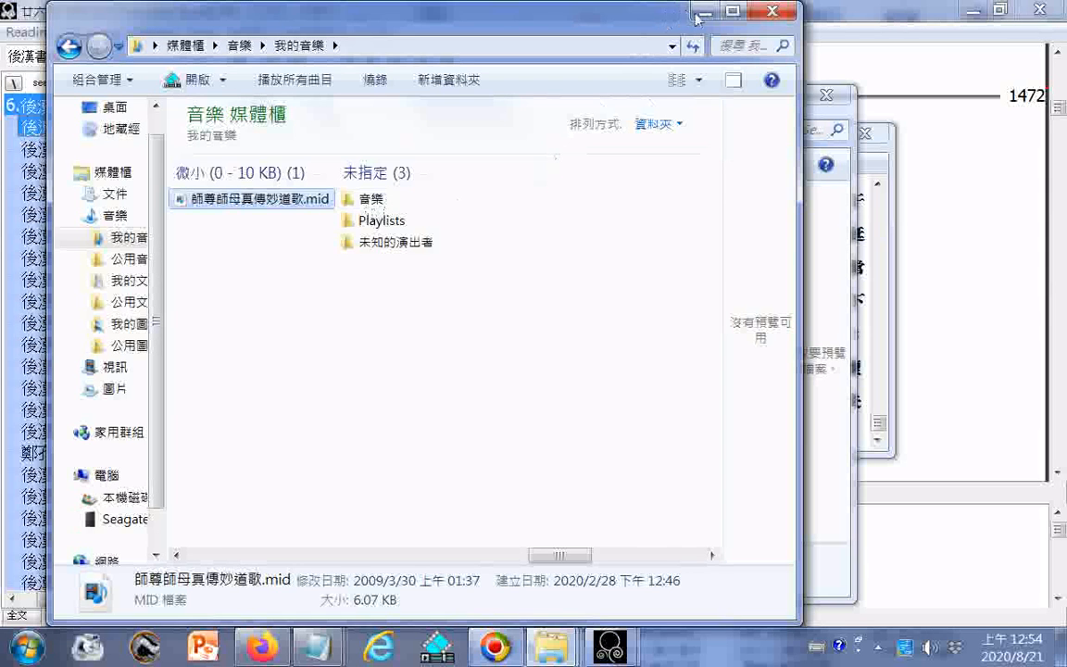
- Return to the 我的音樂 folder and play the INTRODUCTION TO DAO MP3 in Windows Media Player
{"action": "left_click", "coordinate": [704, 12]}
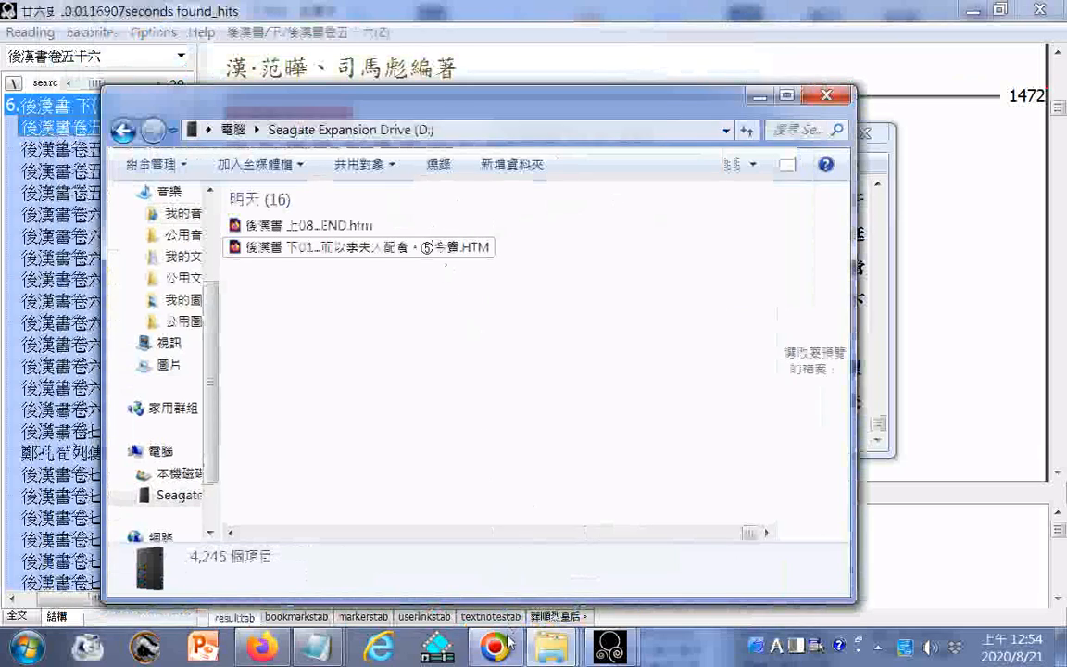
{"action": "left_click", "coordinate": [547, 655]}
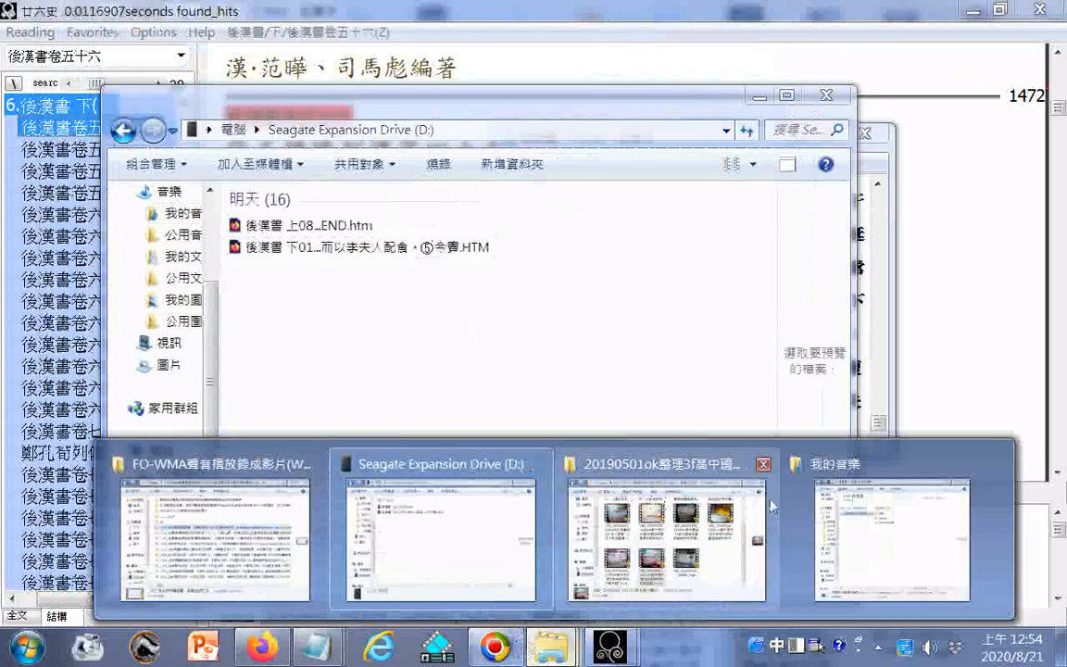
{"action": "left_click", "coordinate": [860, 475]}
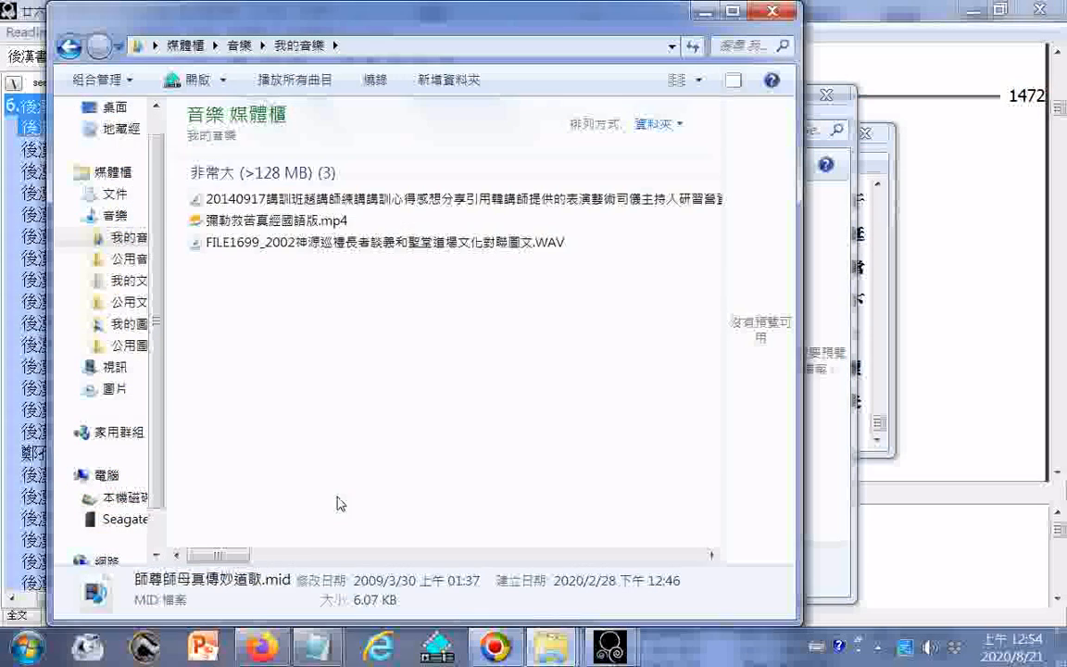
{"action": "right_click", "coordinate": [308, 418]}
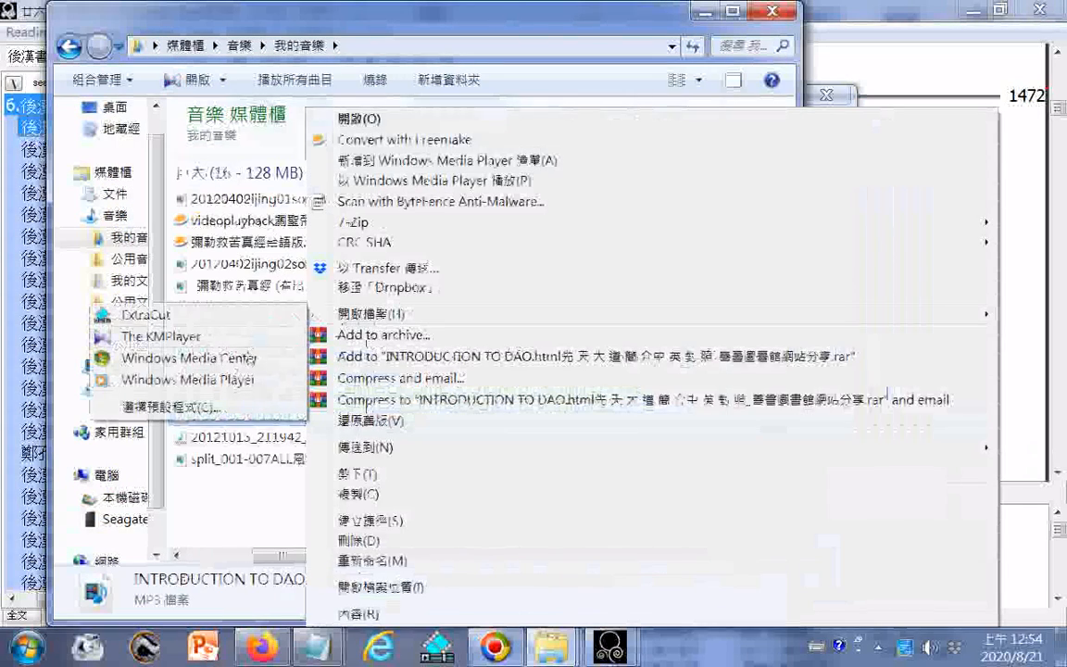
{"action": "left_click", "coordinate": [219, 379]}
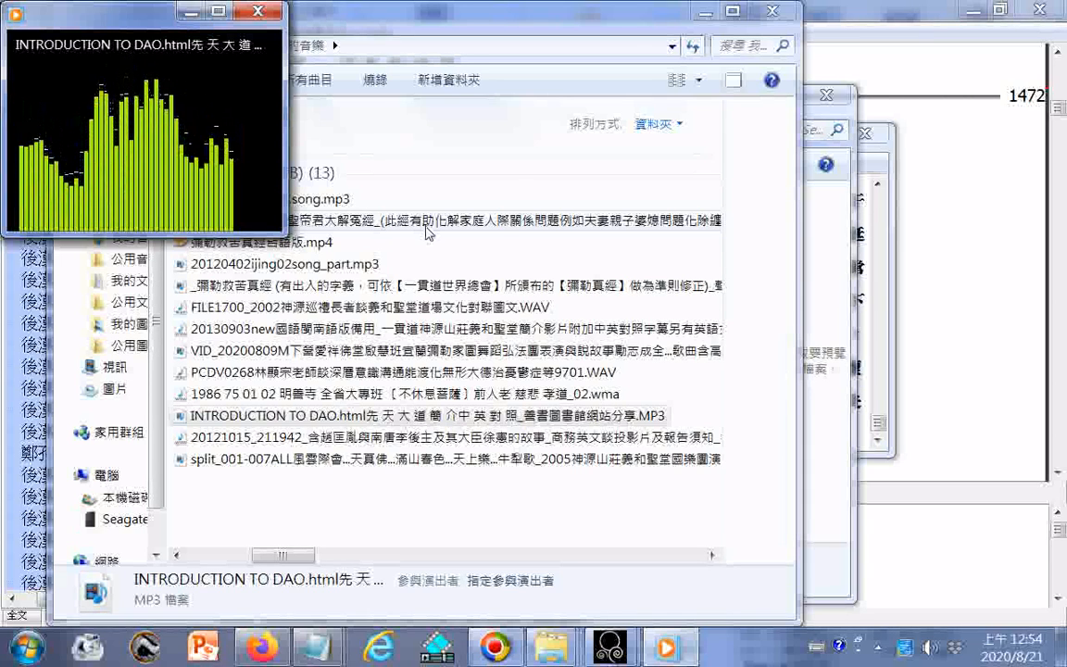
- Bring the 後漢書 下01.txt Notepad window forward and minimize it
{"action": "mouse_move", "coordinate": [223, 61]}
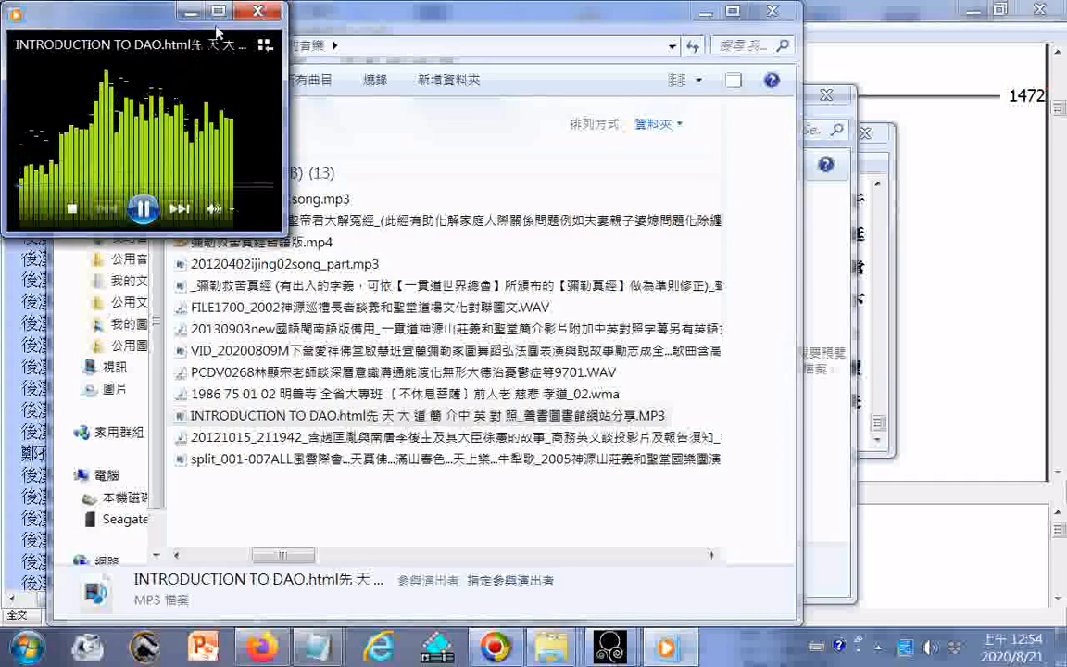
{"action": "left_click", "coordinate": [877, 315]}
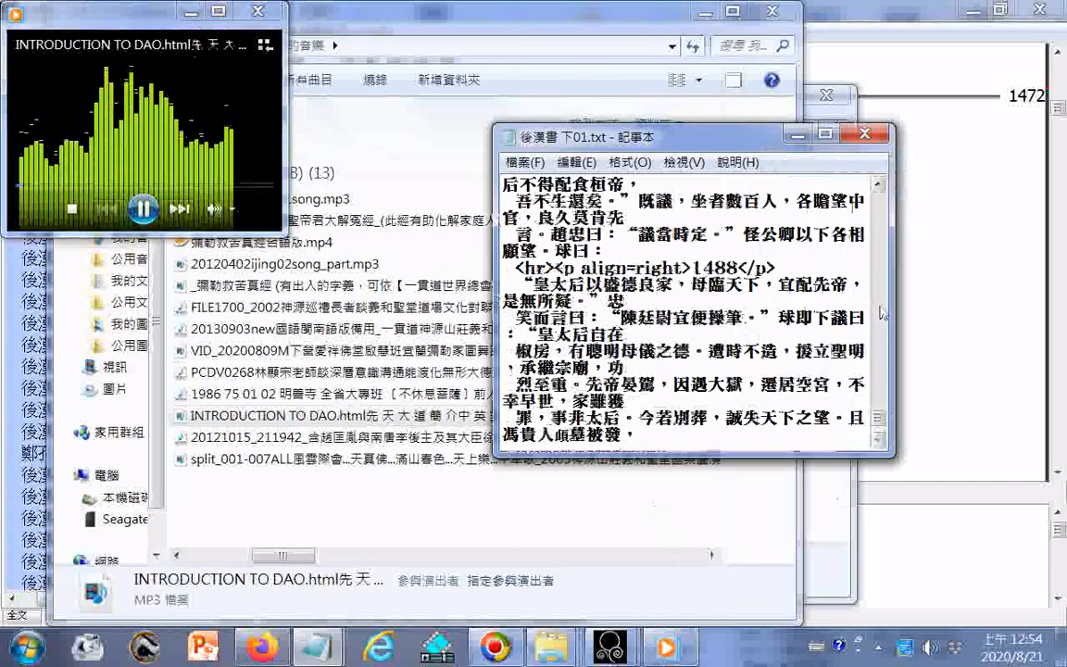
{"action": "left_click", "coordinate": [798, 135]}
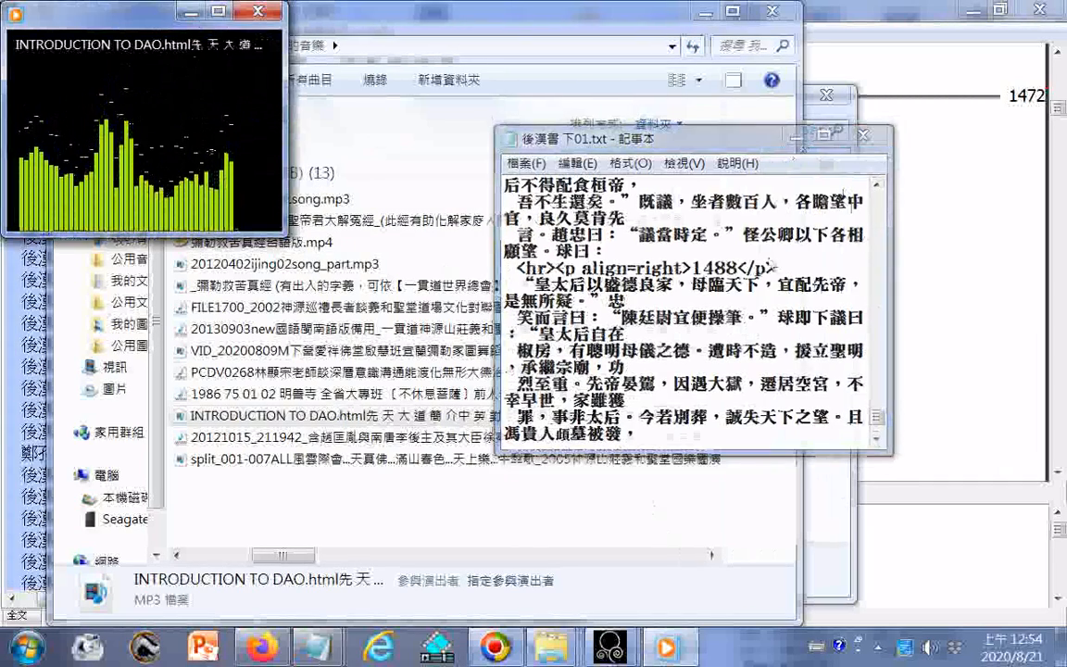
- Open Computer, continue without scanning the ADATA HV100 (F:) drive, and minimize the Computer window
{"action": "mouse_move", "coordinate": [551, 645]}
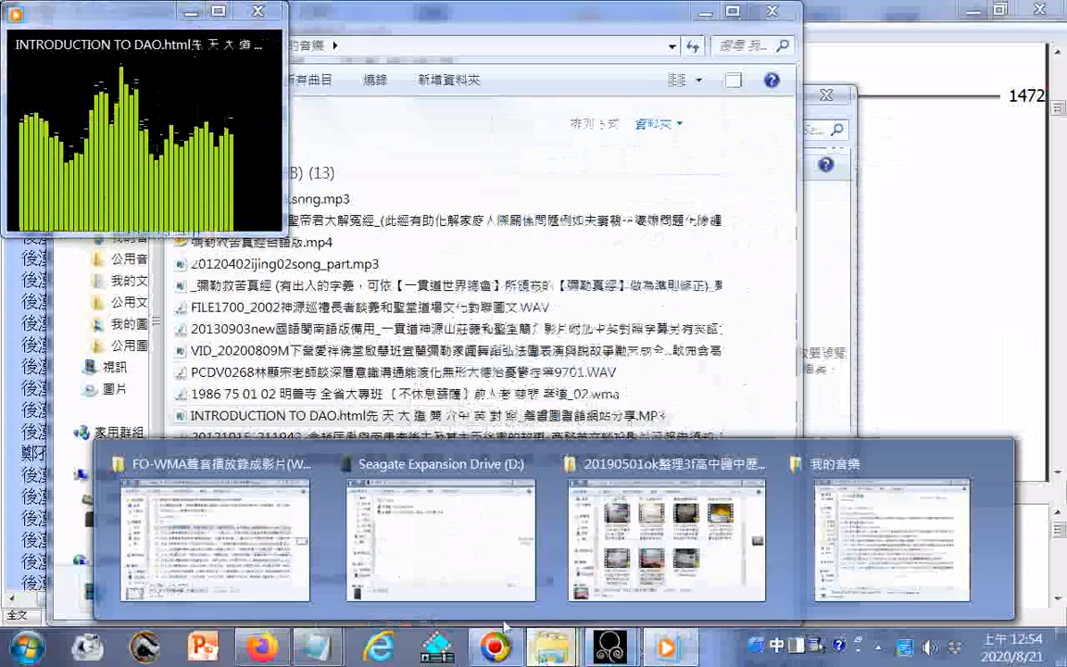
{"action": "left_click", "coordinate": [28, 646]}
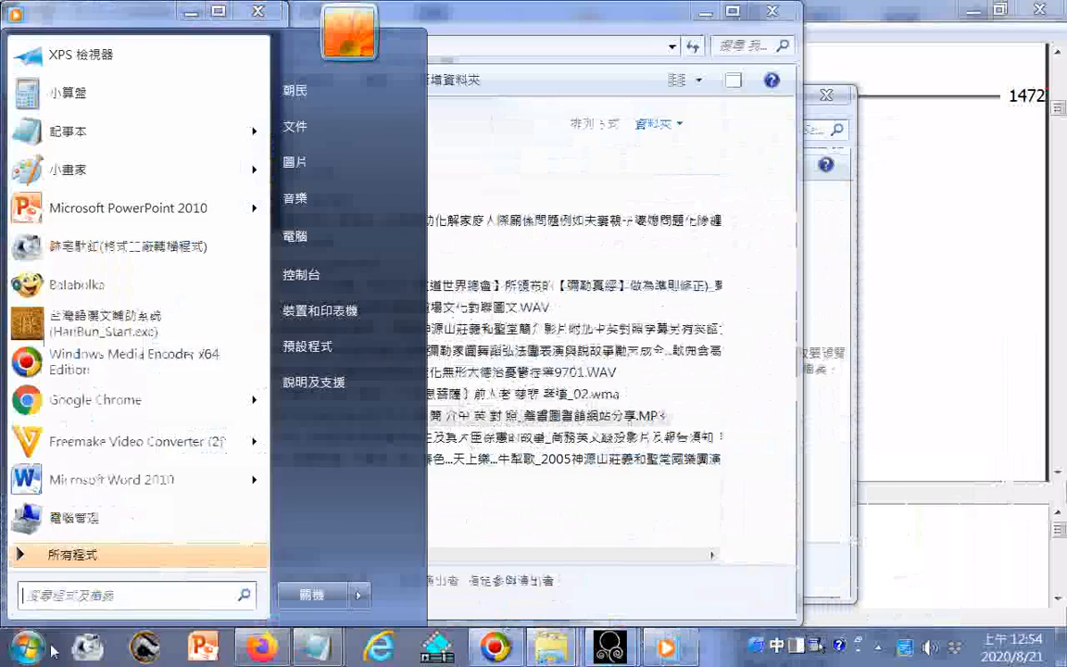
{"action": "left_click", "coordinate": [304, 234]}
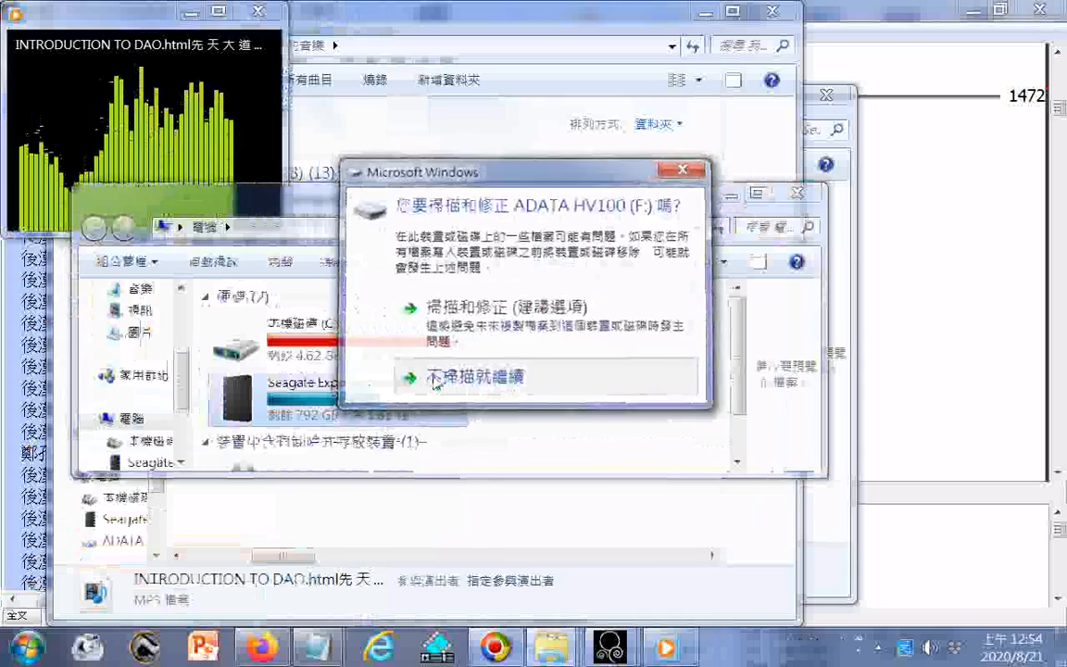
{"action": "left_click", "coordinate": [444, 439]}
{"action": "left_click", "coordinate": [729, 195]}
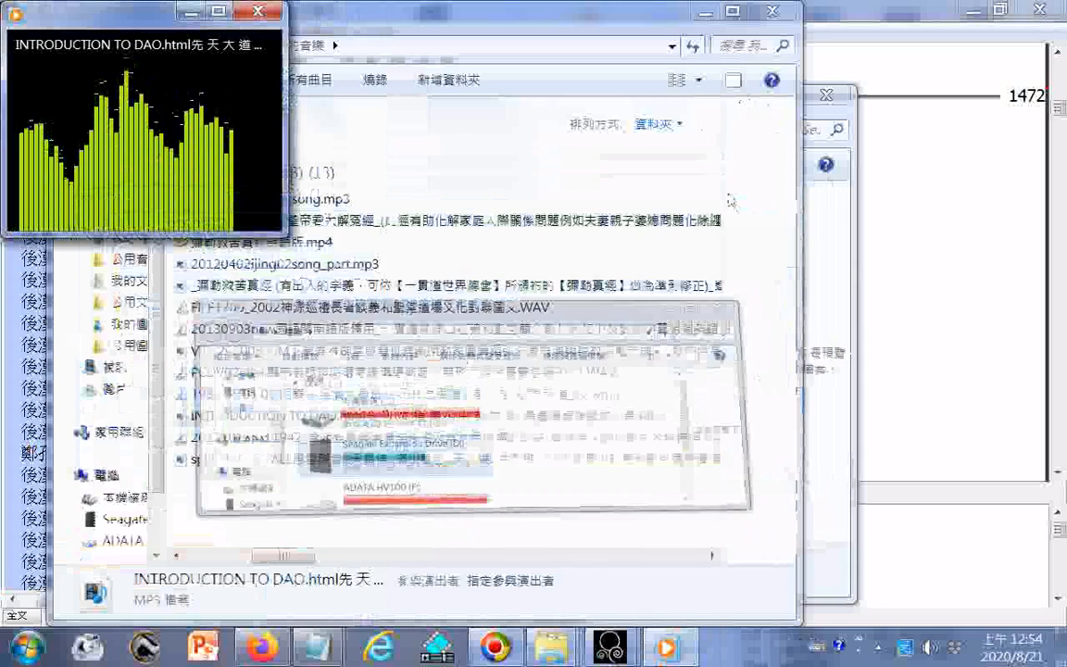
- Switch the player to its maximized library view, play the 08...FO法師法音分享5328小時 playlist, and browse its entries
{"action": "left_click", "coordinate": [218, 11]}
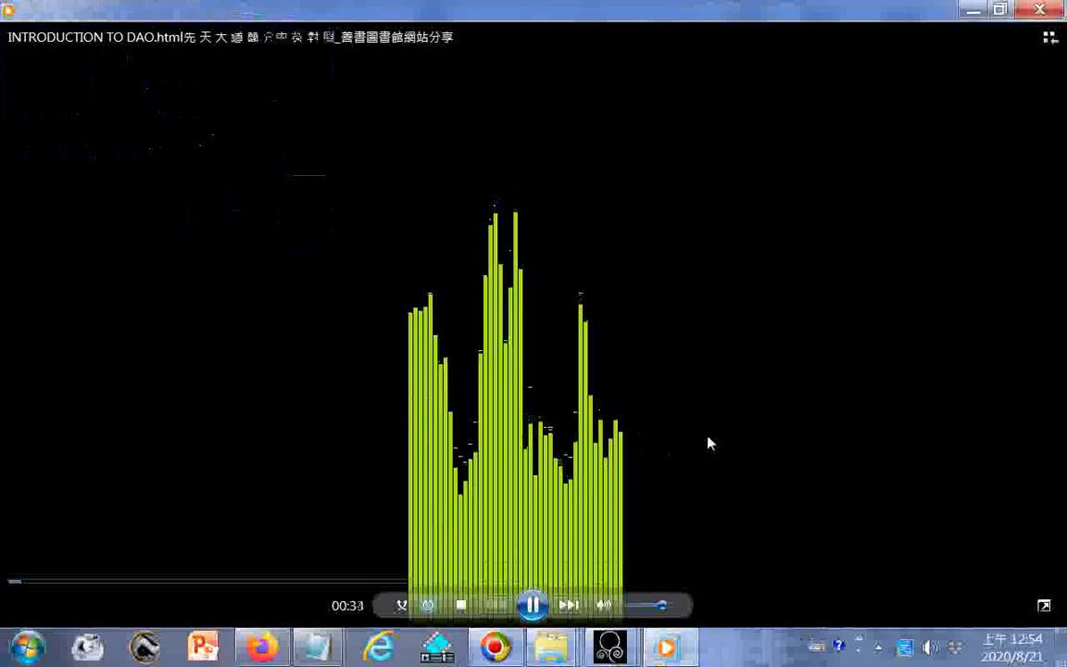
{"action": "left_click", "coordinate": [1049, 38]}
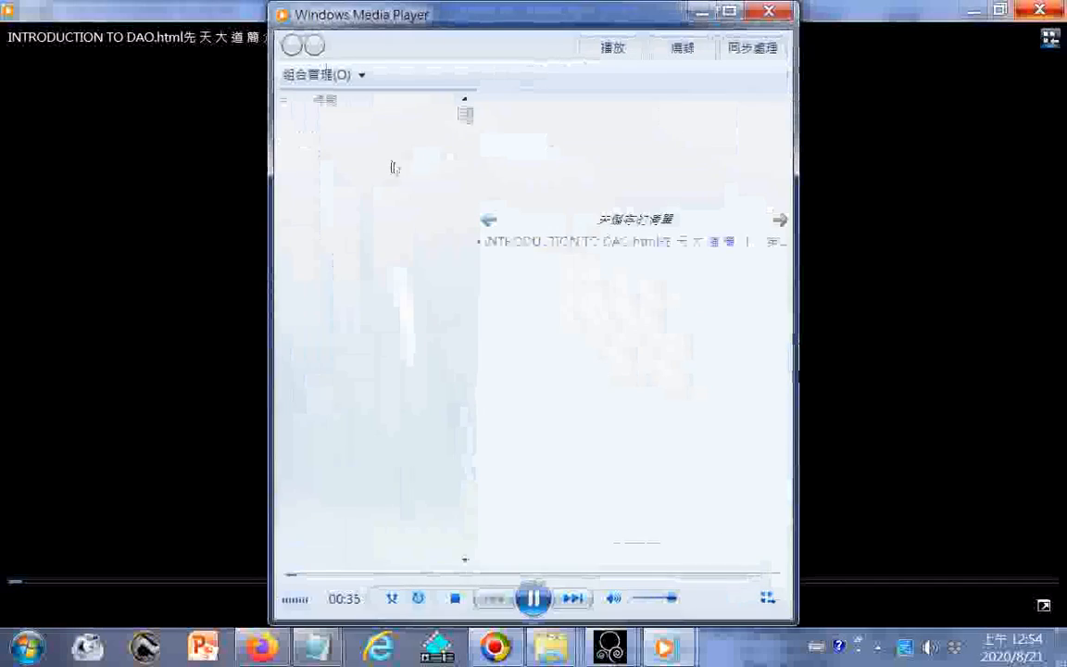
{"action": "left_click", "coordinate": [736, 12]}
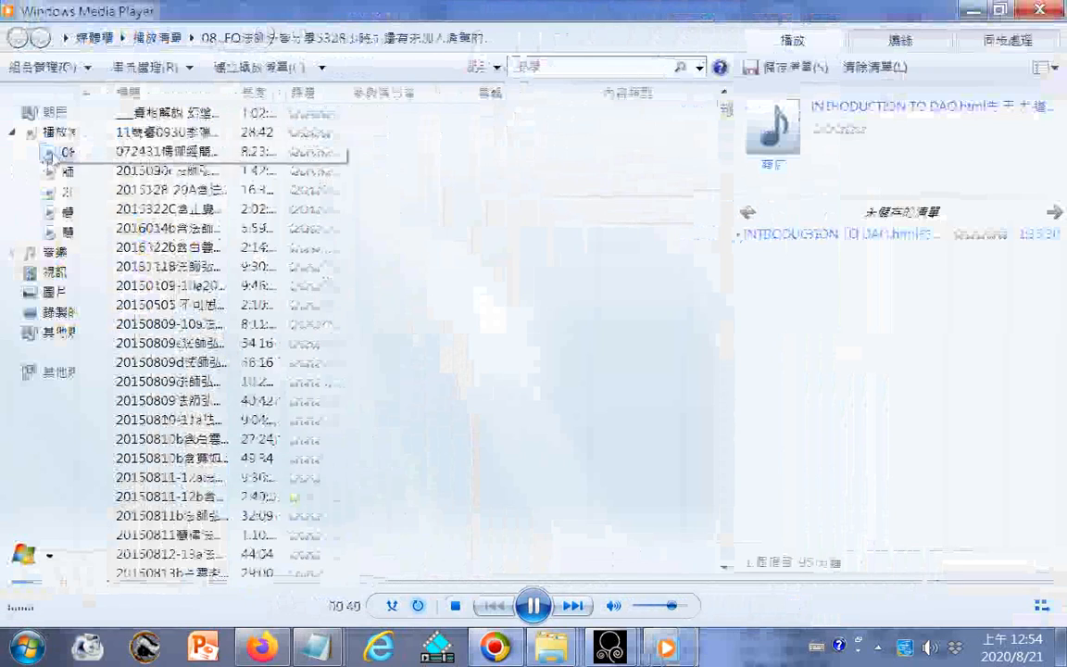
{"action": "left_click", "coordinate": [51, 154]}
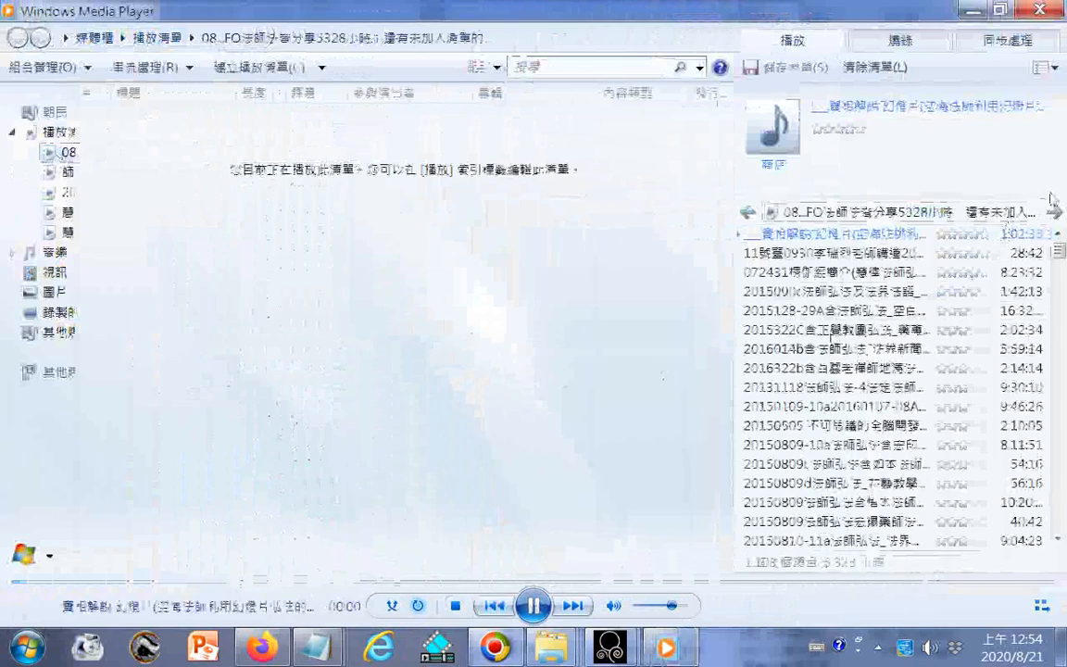
{"action": "left_click_drag", "start_coordinate": [1057, 252], "coordinate": [1062, 424]}
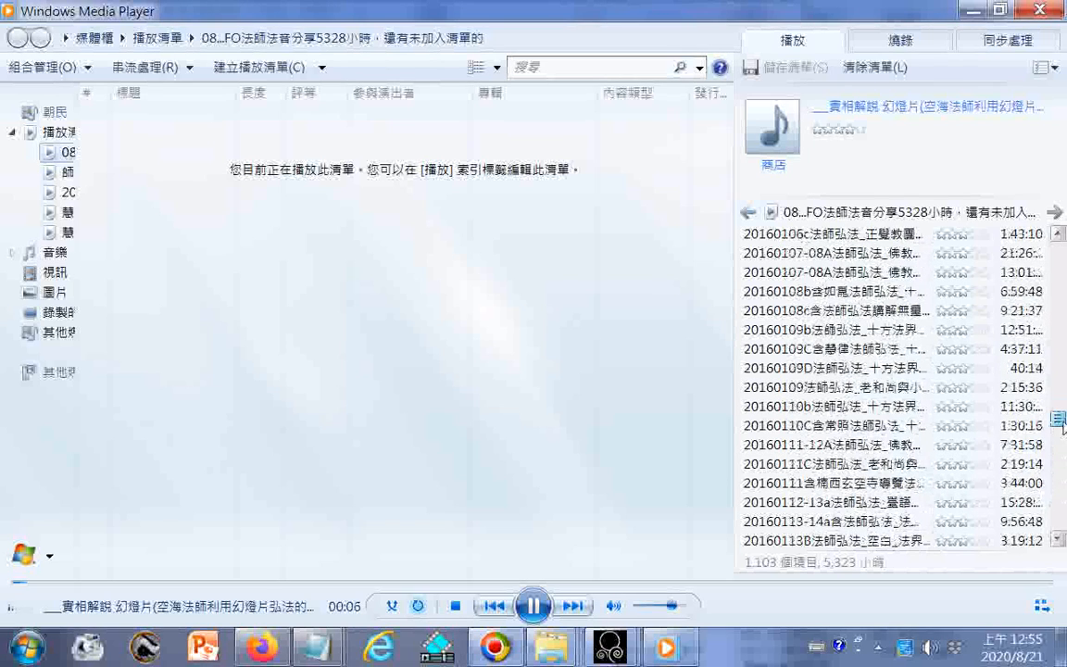
{"action": "left_click_drag", "start_coordinate": [1061, 425], "coordinate": [1059, 381]}
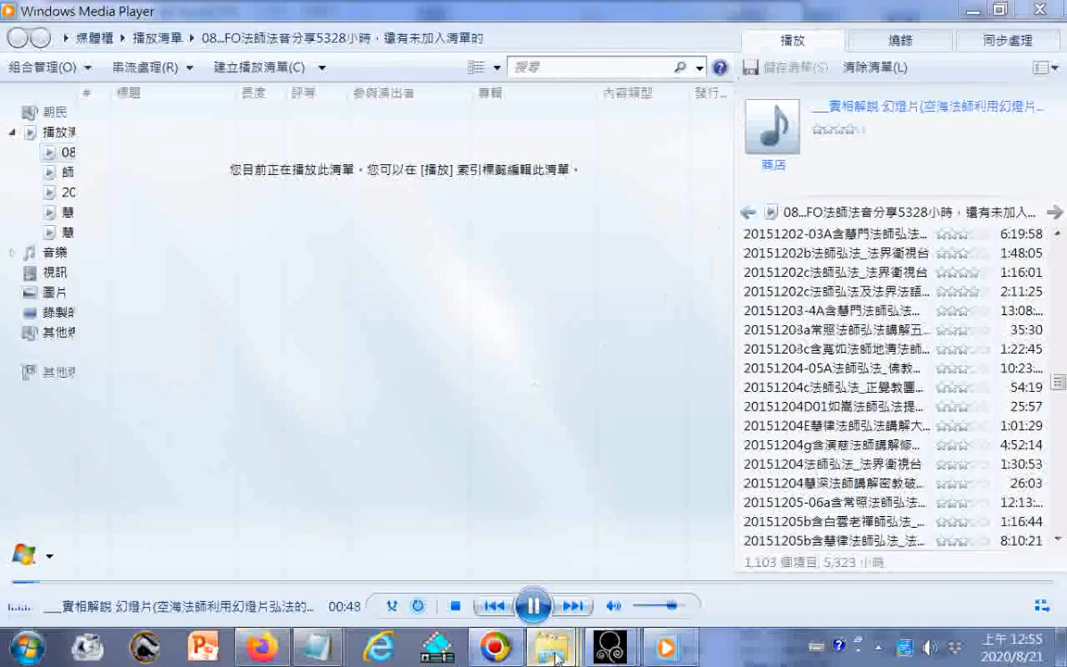
- Bring up the FO-WMA聲音播放錄成影片 folder and open the _323_含法界新聞報導 WMV file with ExtraCut
{"action": "mouse_move", "coordinate": [551, 646]}
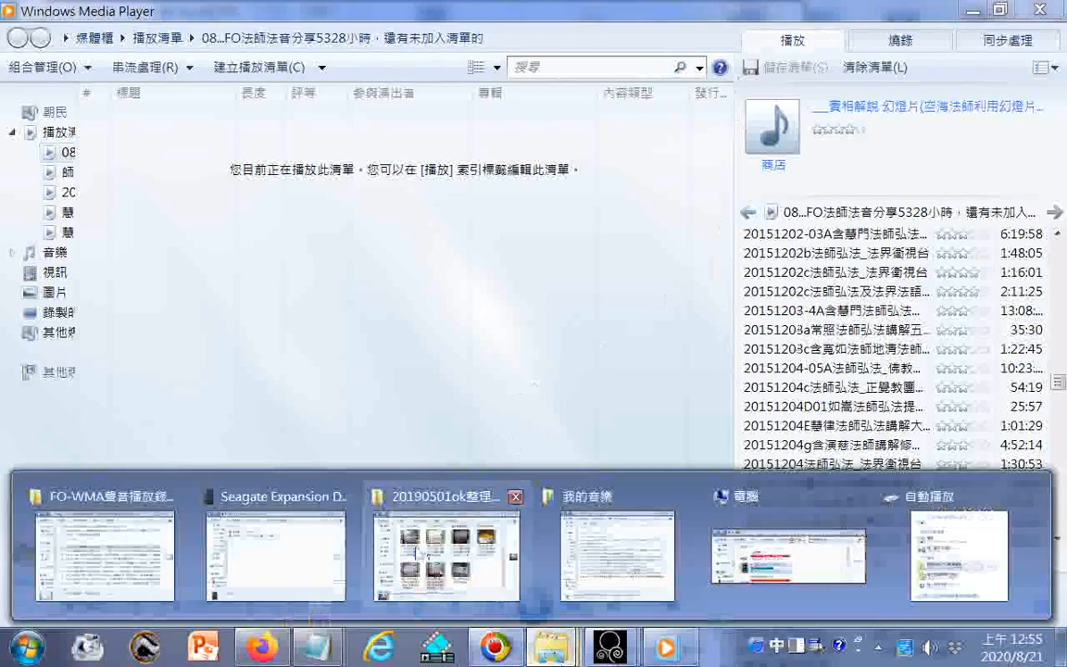
{"action": "left_click", "coordinate": [108, 516]}
{"action": "right_click", "coordinate": [412, 311]}
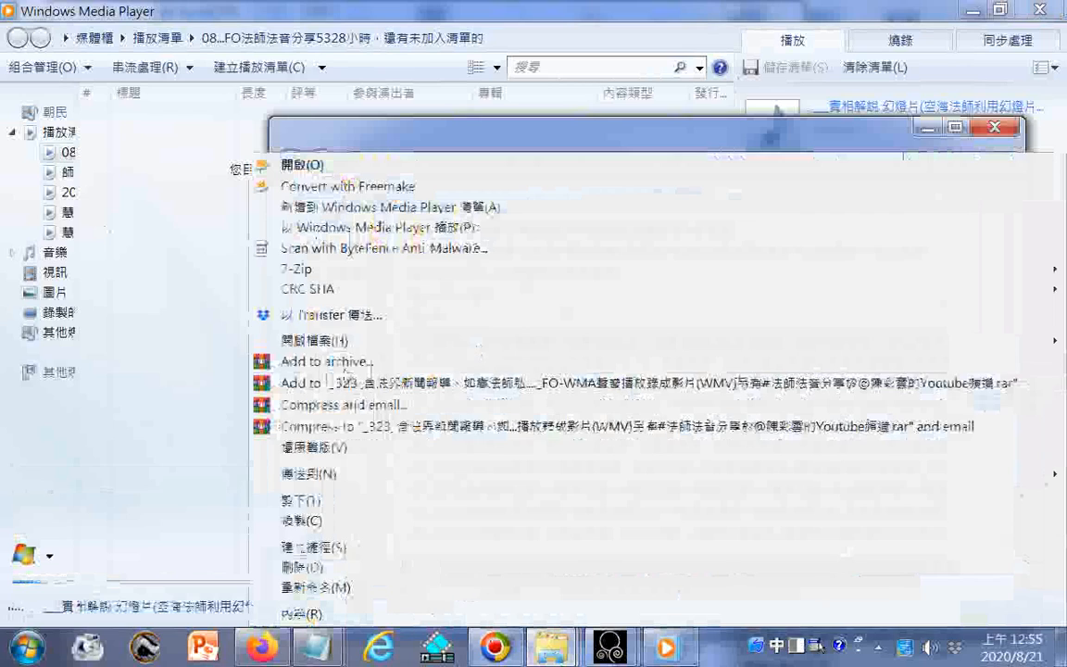
{"action": "mouse_move", "coordinate": [305, 340]}
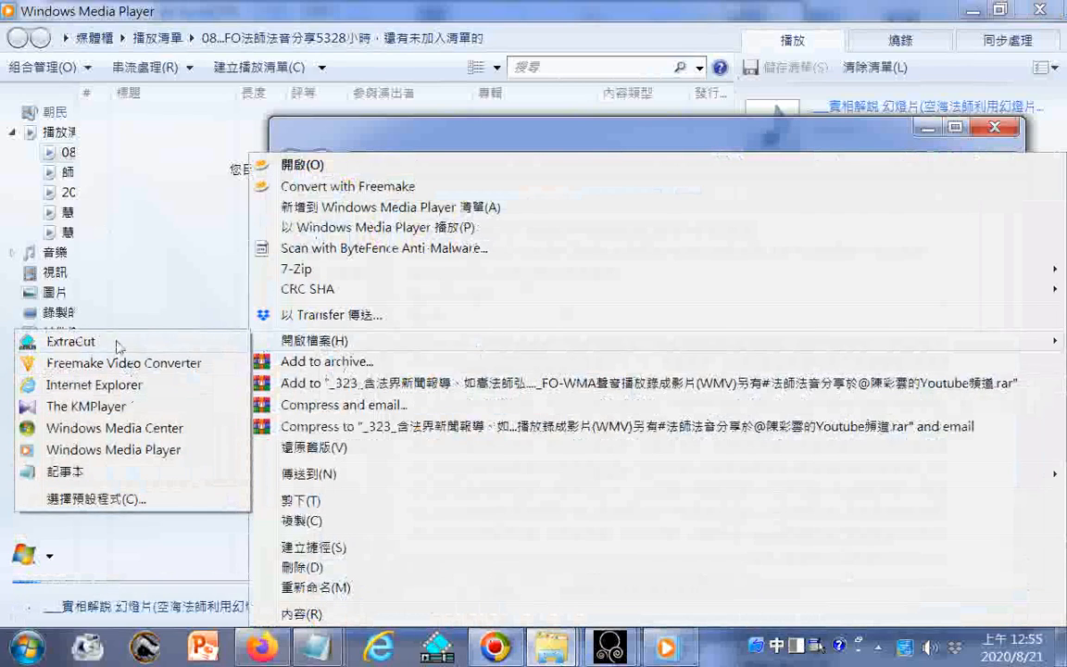
{"action": "left_click", "coordinate": [118, 343]}
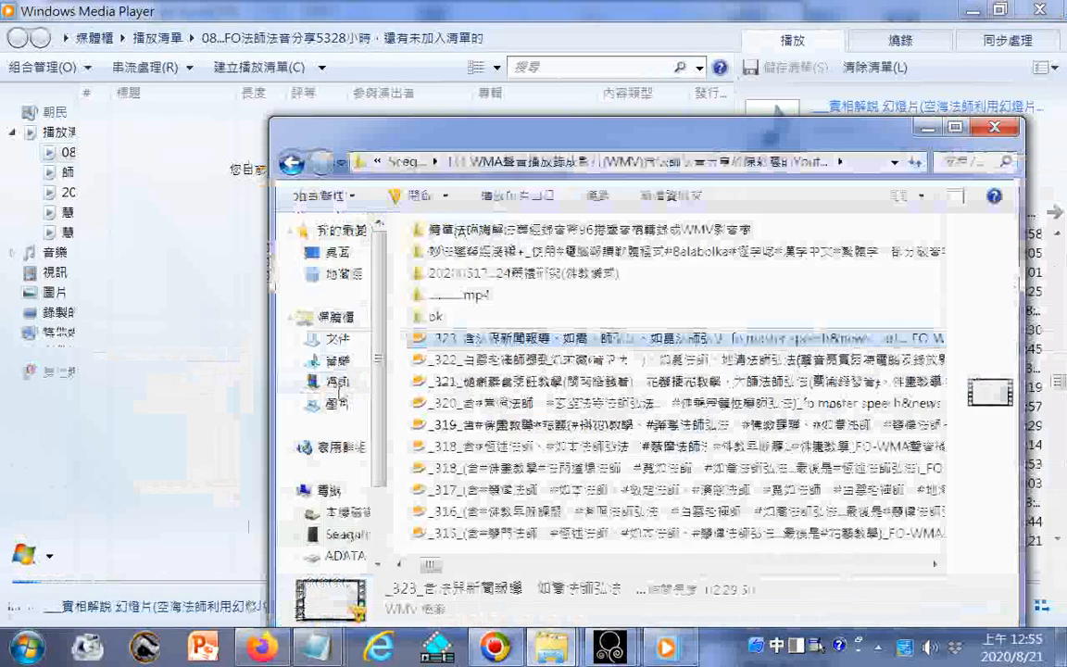
- Close the running ExtraCut program
{"action": "right_click", "coordinate": [448, 653]}
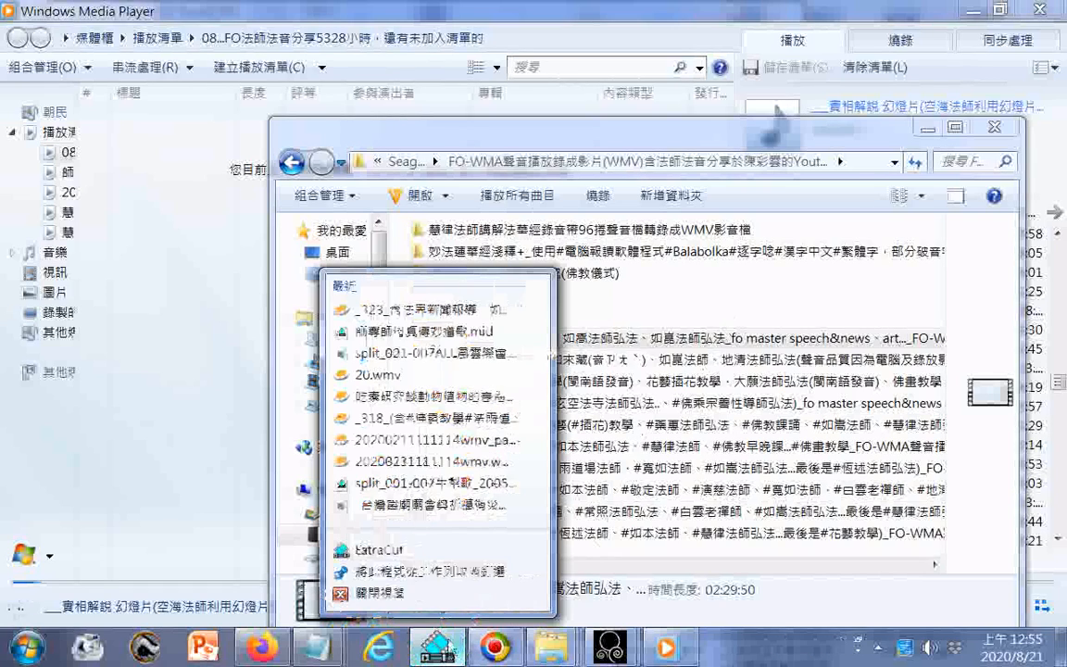
{"action": "right_click", "coordinate": [400, 560]}
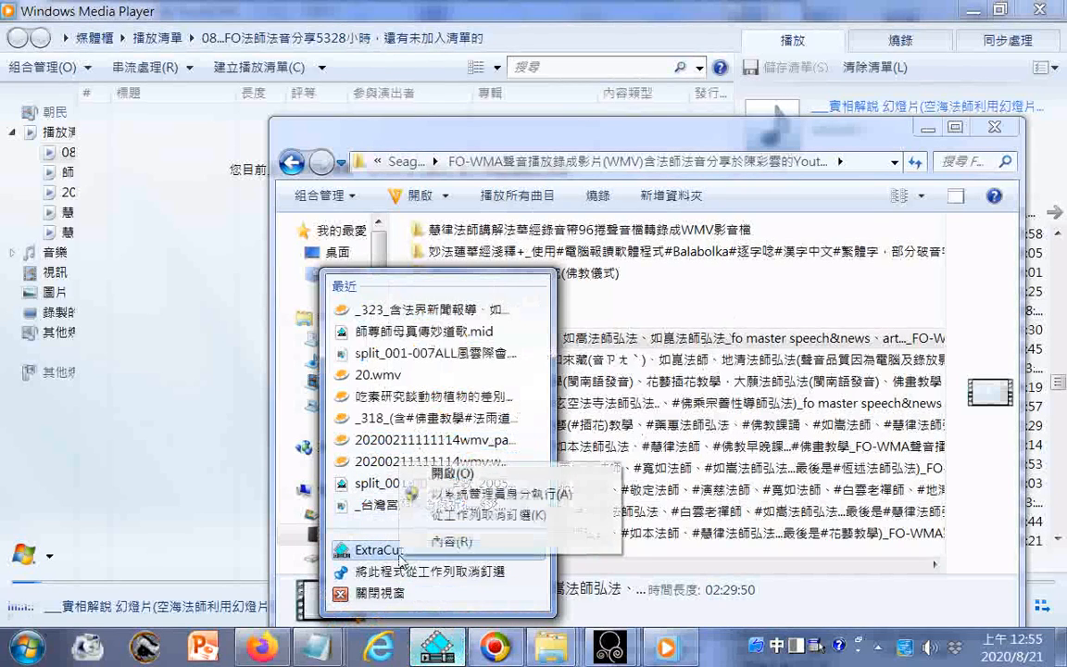
{"action": "left_click", "coordinate": [439, 645]}
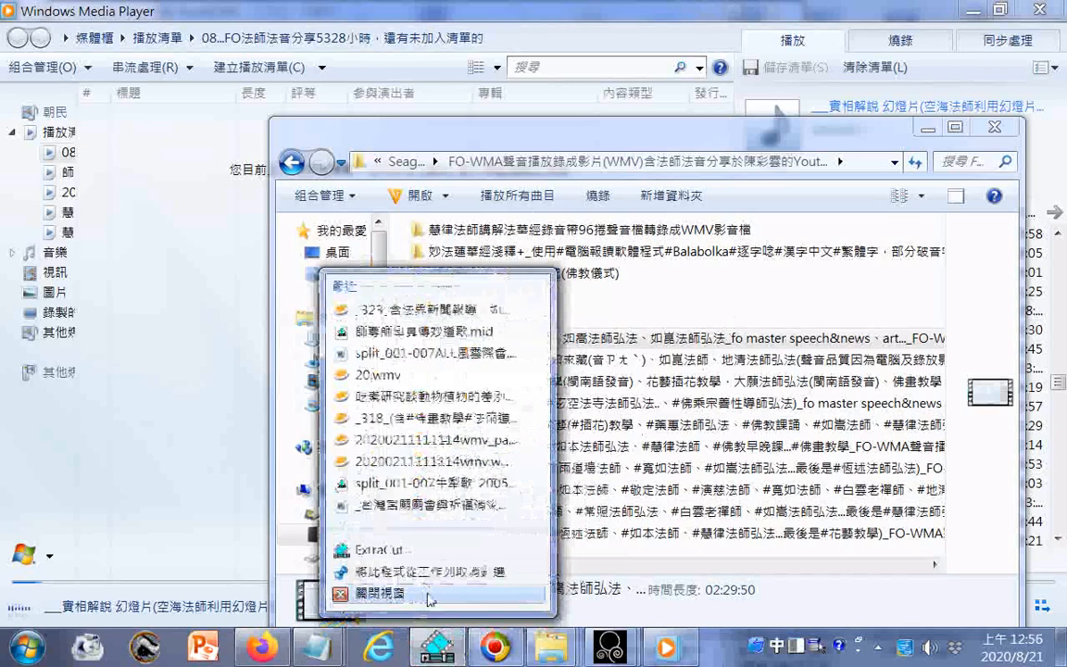
{"action": "left_click", "coordinate": [430, 597]}
- Play the _323_含法界新聞報導 WMV file in Windows Media Player
{"action": "right_click", "coordinate": [437, 339]}
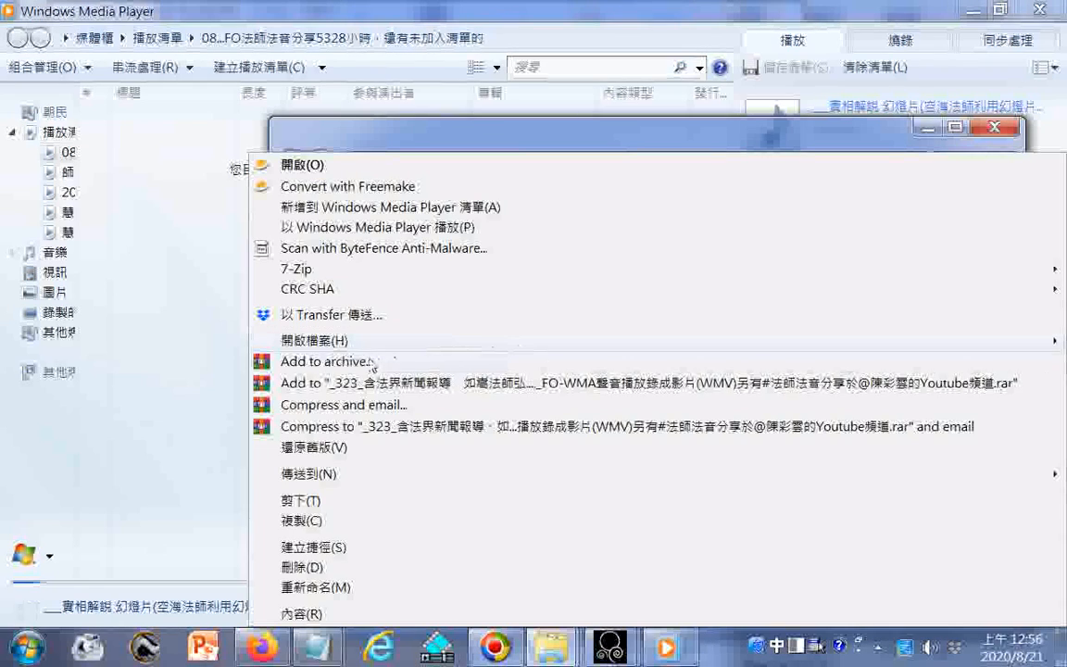
{"action": "mouse_move", "coordinate": [326, 341]}
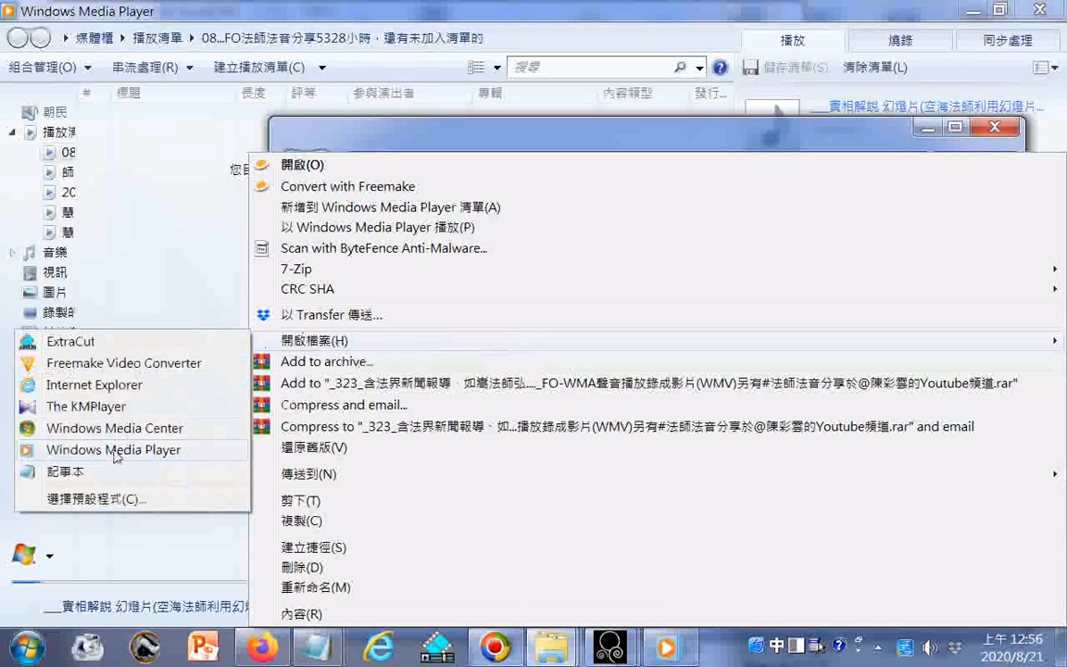
{"action": "left_click", "coordinate": [113, 449]}
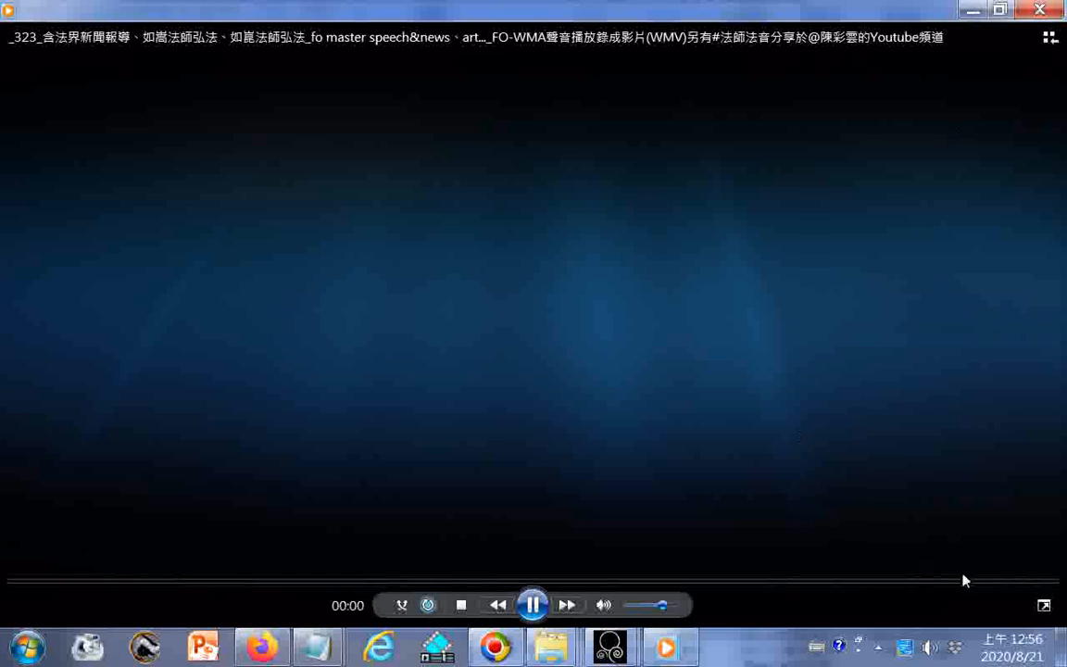
- Skip through the video to about 02:29:15, restore the player window's size, and close it
{"action": "left_click", "coordinate": [1013, 582]}
{"action": "left_click", "coordinate": [1026, 581]}
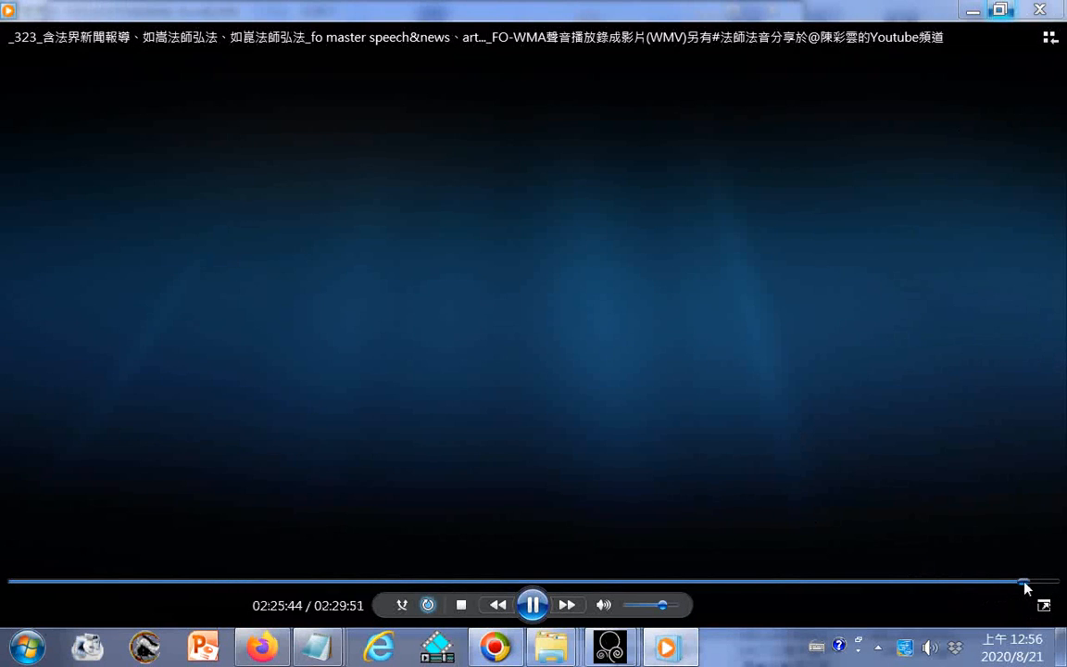
{"action": "left_click", "coordinate": [1040, 582]}
{"action": "left_click", "coordinate": [1041, 580]}
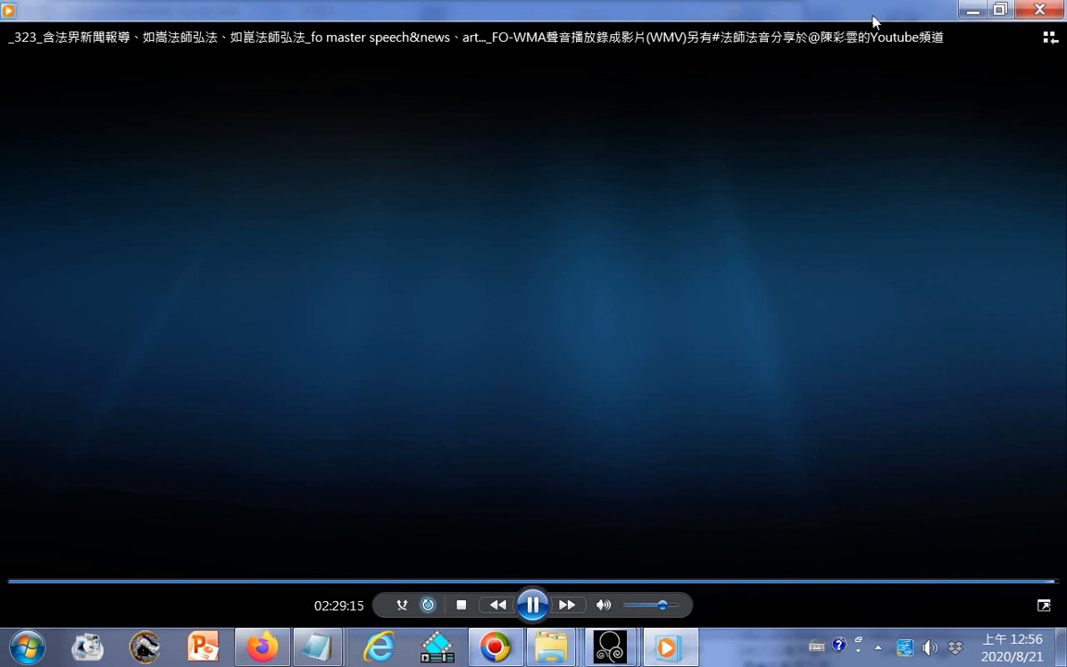
{"action": "double_click", "coordinate": [873, 17]}
{"action": "left_click", "coordinate": [791, 168]}
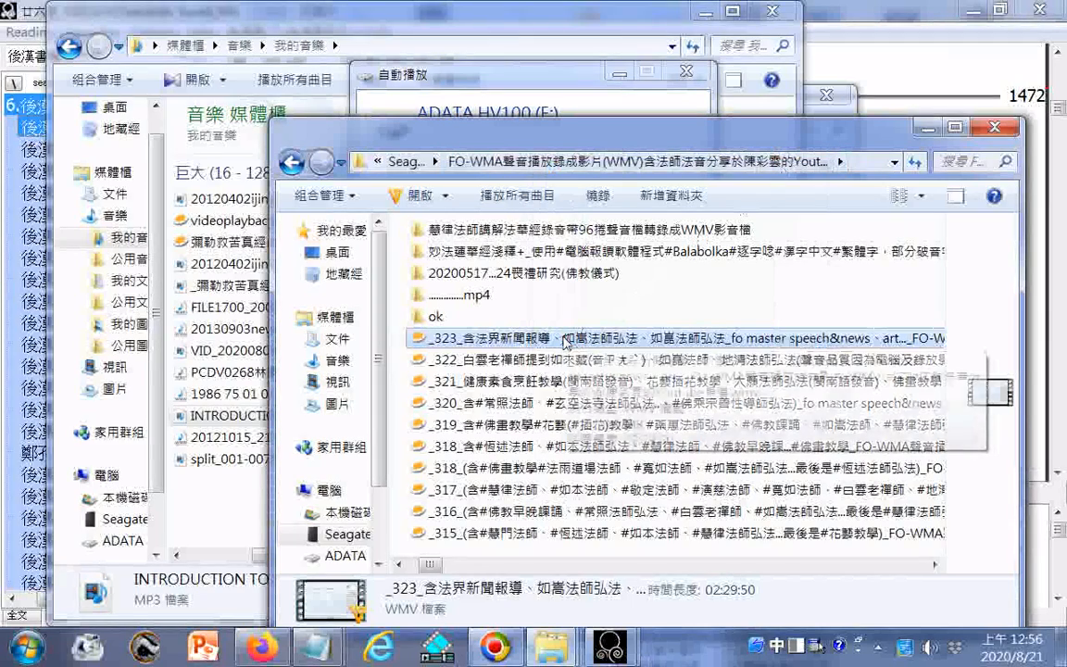
- Open the _323_含法界新聞報導 WMV file with The KMPlayer and enlarge the player to full screen
{"action": "right_click", "coordinate": [565, 339]}
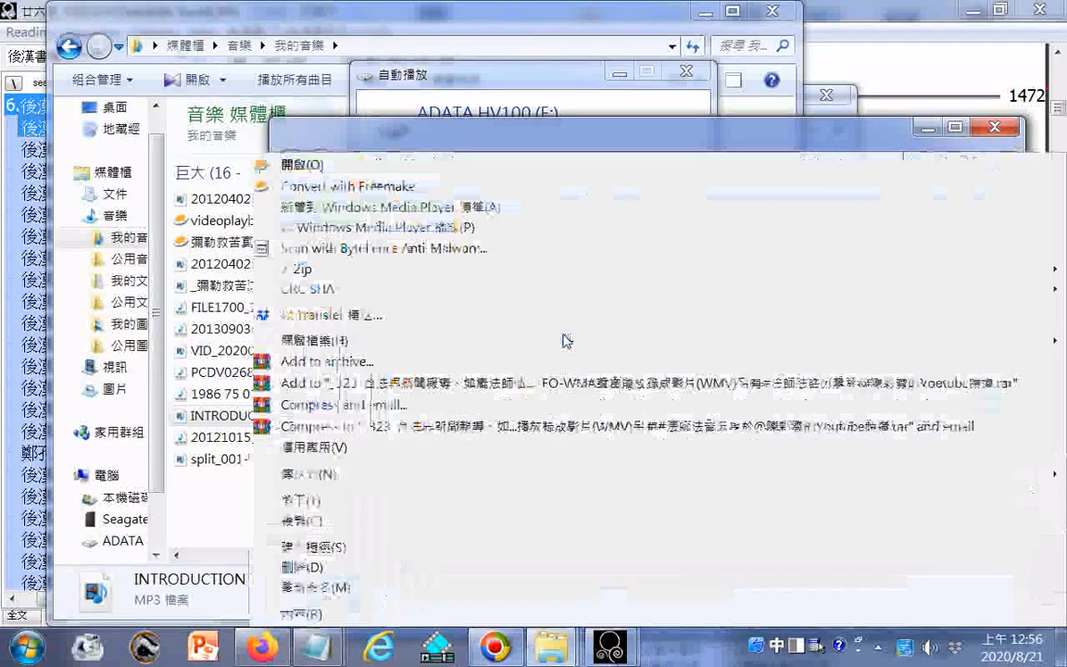
{"action": "mouse_move", "coordinate": [342, 345]}
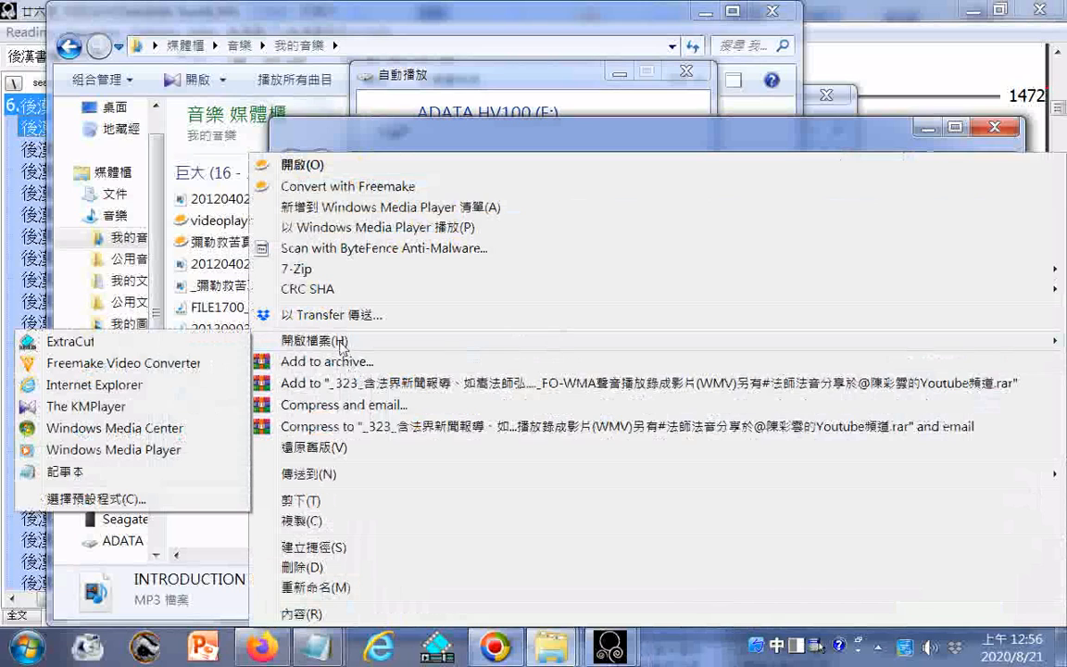
{"action": "left_click", "coordinate": [113, 407]}
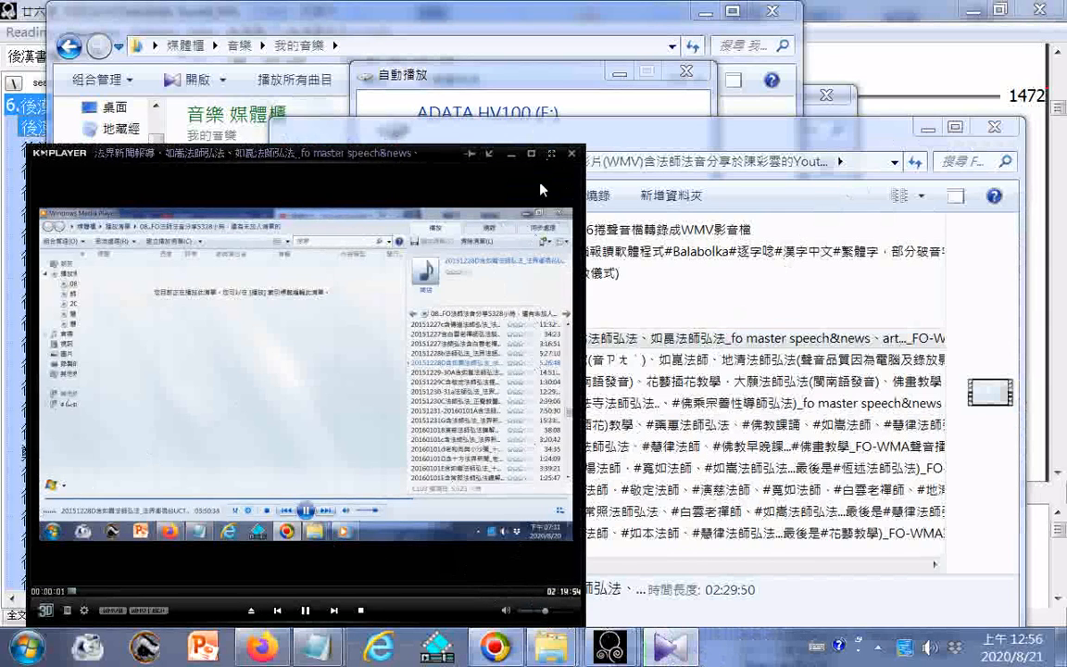
{"action": "left_click", "coordinate": [551, 155]}
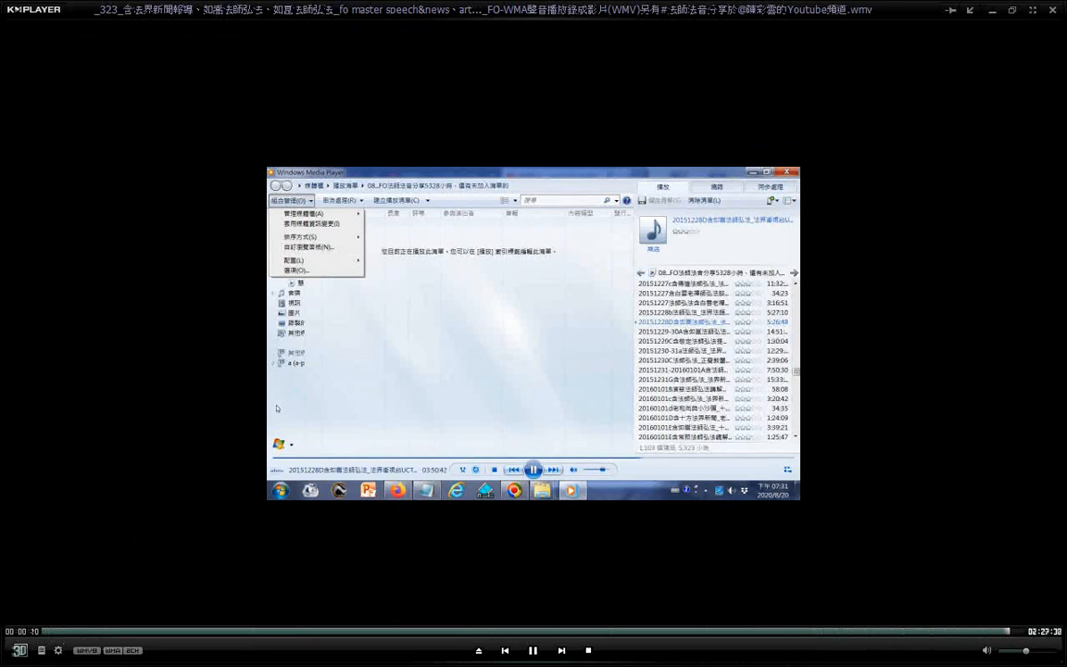
- Skip to near the end of the video to check its last played track, and close KMPlayer
{"action": "left_click", "coordinate": [1019, 632]}
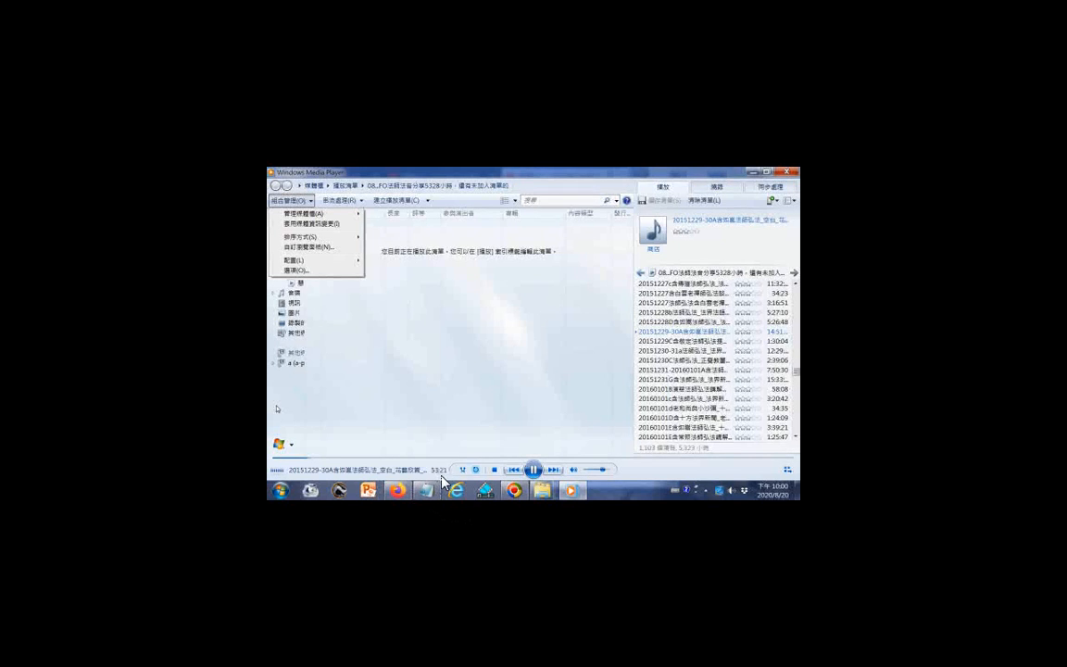
{"action": "mouse_move", "coordinate": [997, 8]}
{"action": "right_click", "coordinate": [943, 591]}
{"action": "left_click", "coordinate": [943, 574]}
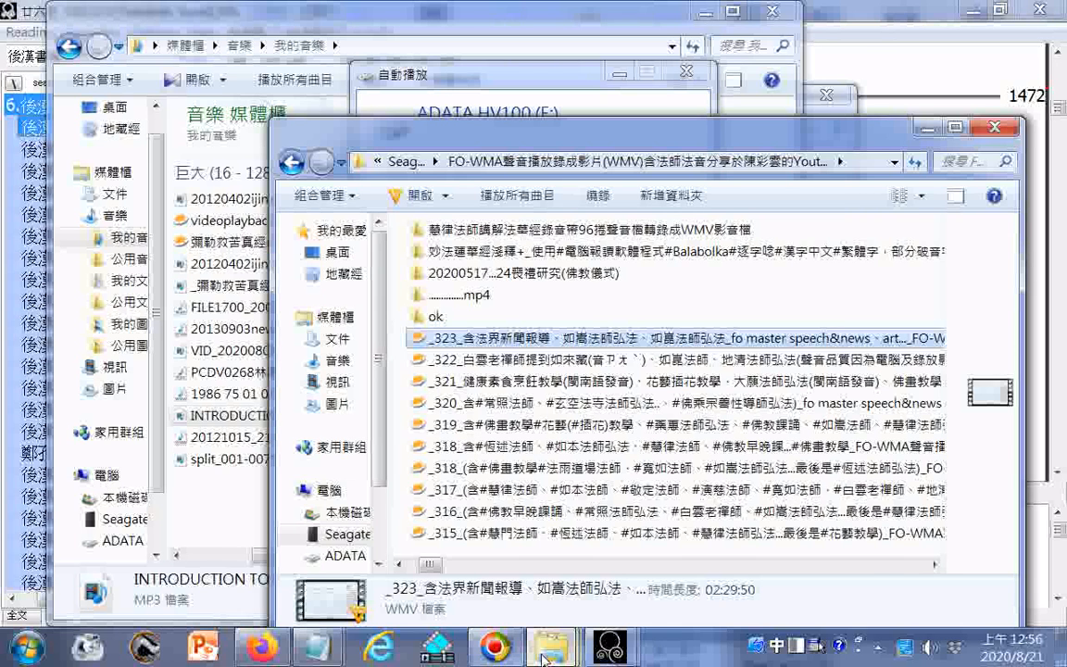
- Bring up the 我的音樂 folder and play the INTRODUCTION TO DAO MP3 in Windows Media Player
{"action": "mouse_move", "coordinate": [550, 656]}
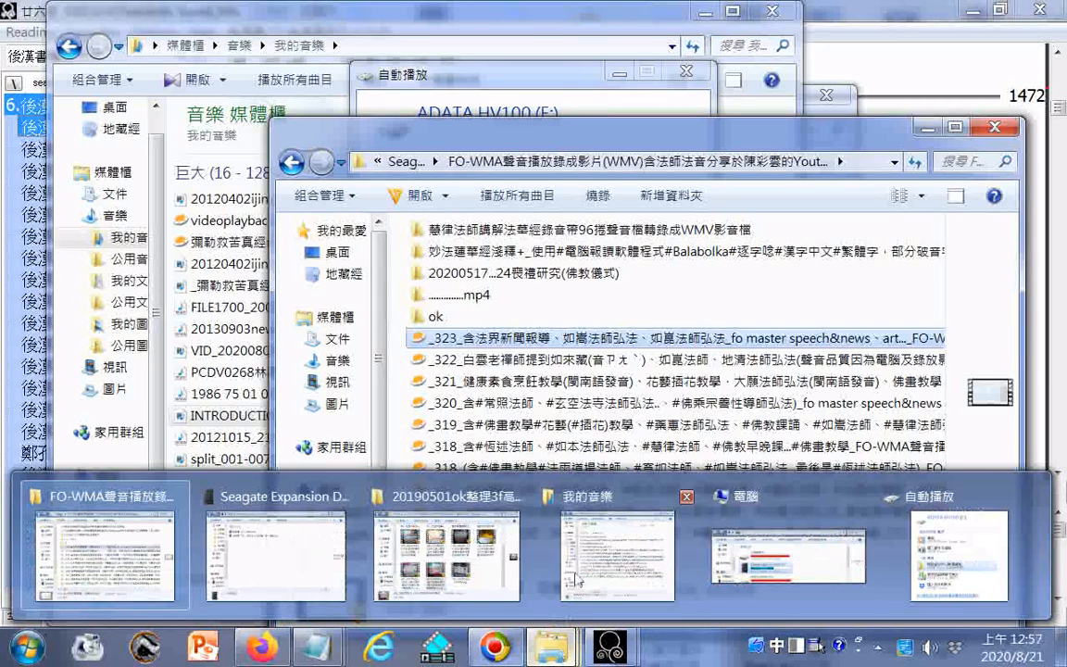
{"action": "left_click", "coordinate": [630, 501]}
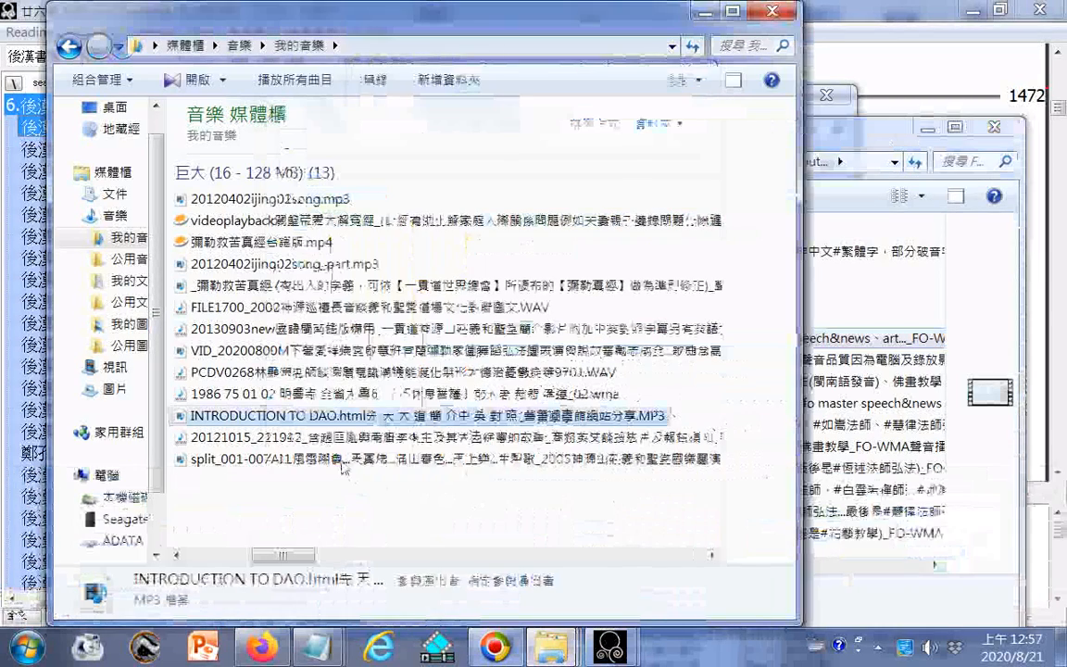
{"action": "right_click", "coordinate": [346, 417]}
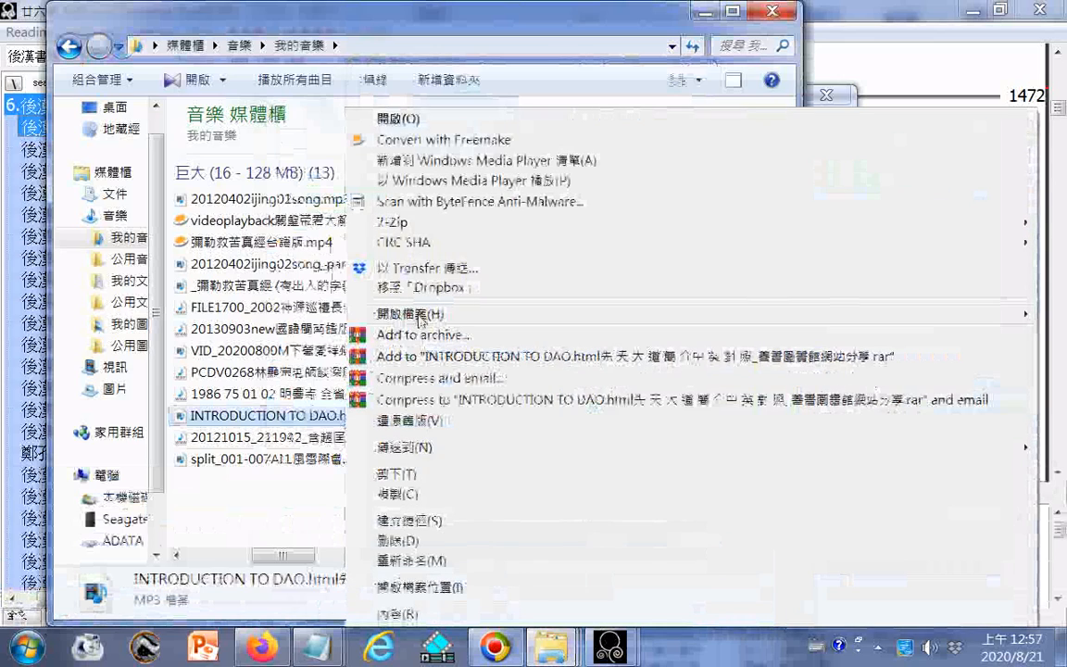
{"action": "mouse_move", "coordinate": [420, 316]}
{"action": "left_click", "coordinate": [228, 379]}
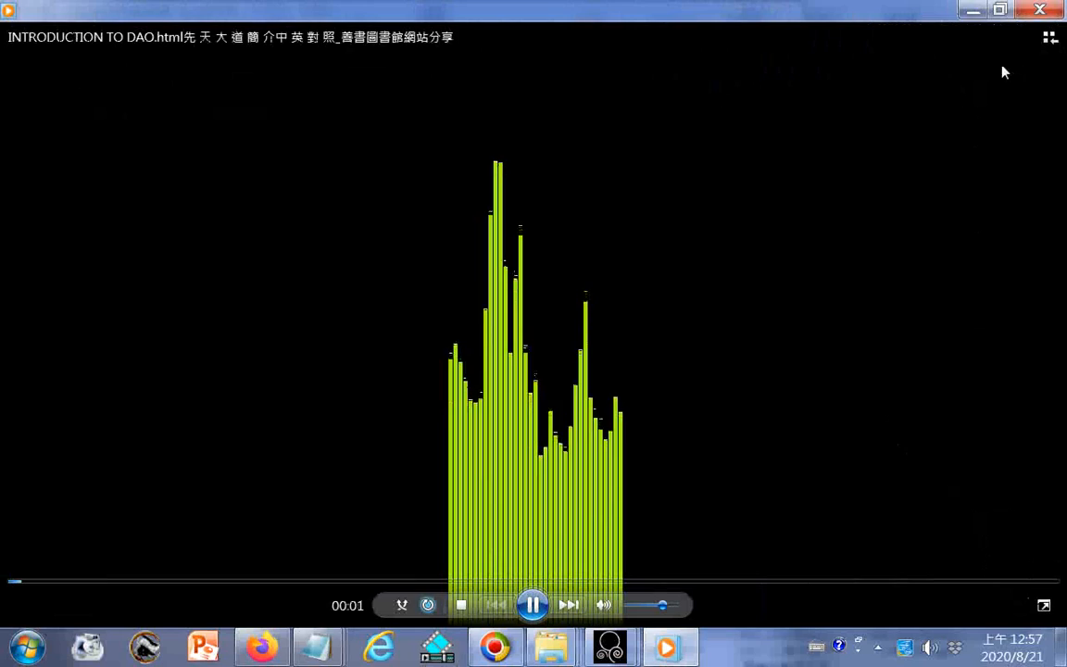
{"action": "left_click", "coordinate": [1049, 37]}
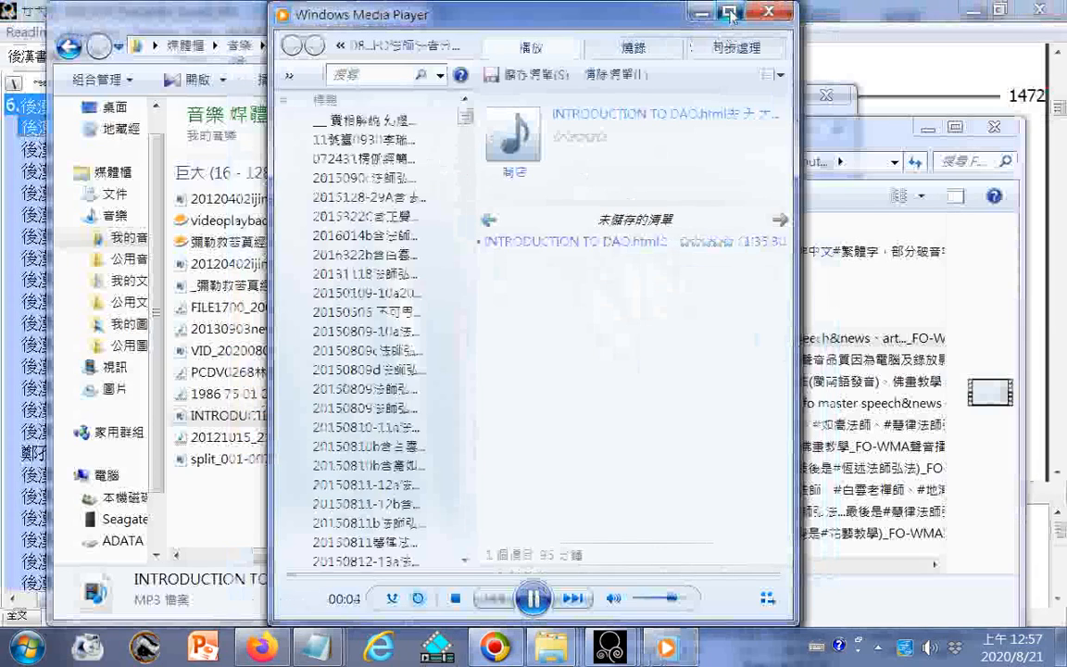
{"action": "left_click", "coordinate": [730, 13]}
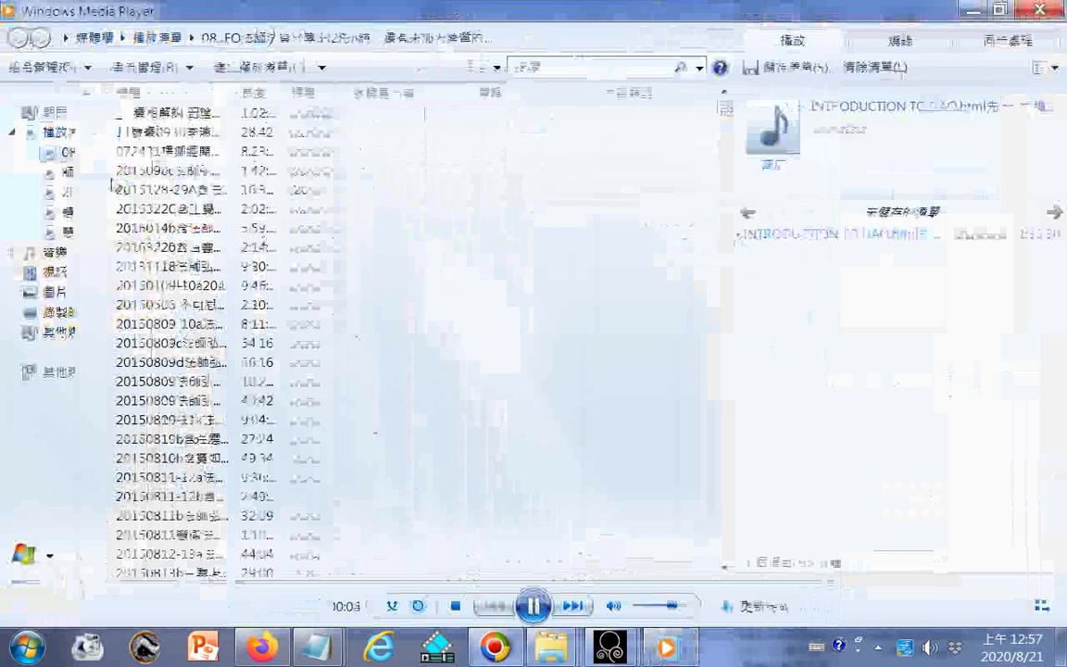
{"action": "double_click", "coordinate": [73, 155]}
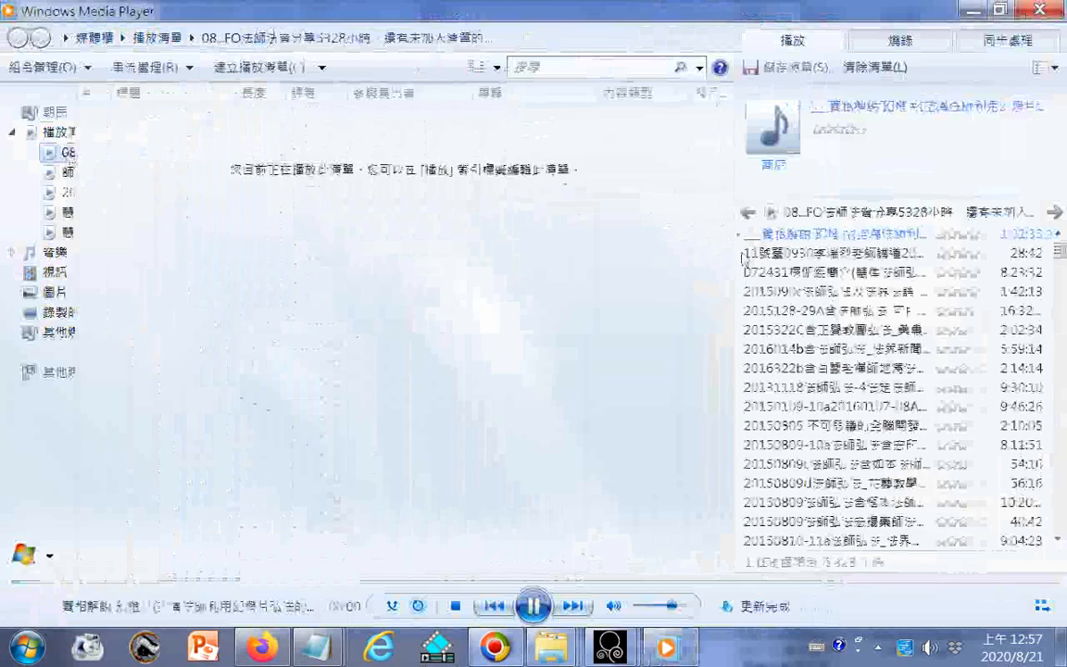
{"action": "left_click_drag", "start_coordinate": [1057, 250], "coordinate": [1060, 416]}
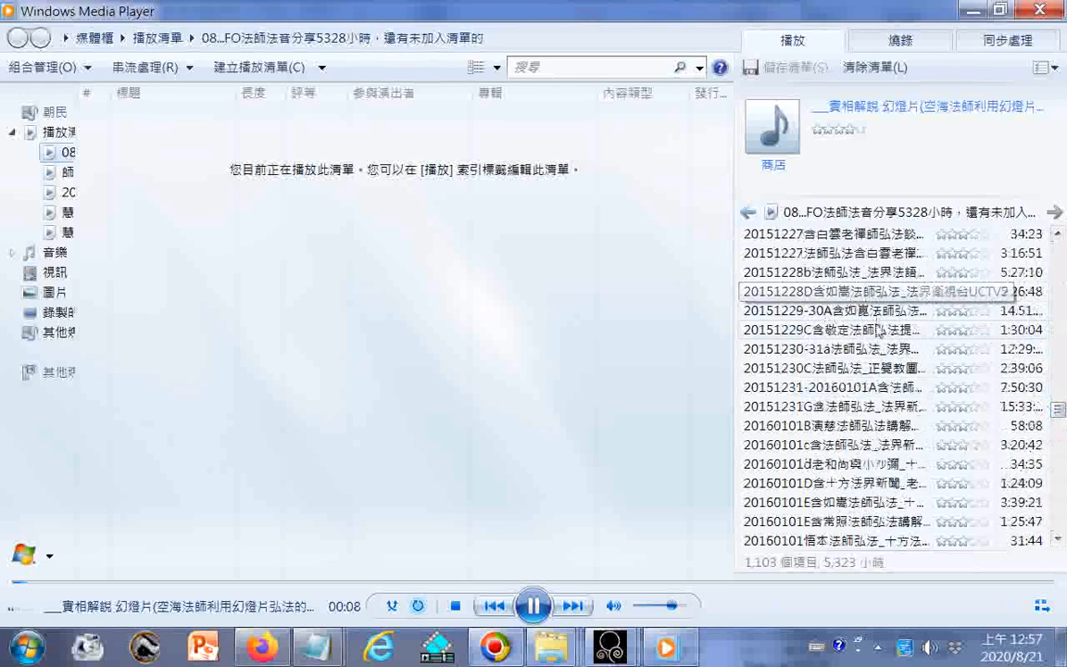
{"action": "double_click", "coordinate": [838, 312]}
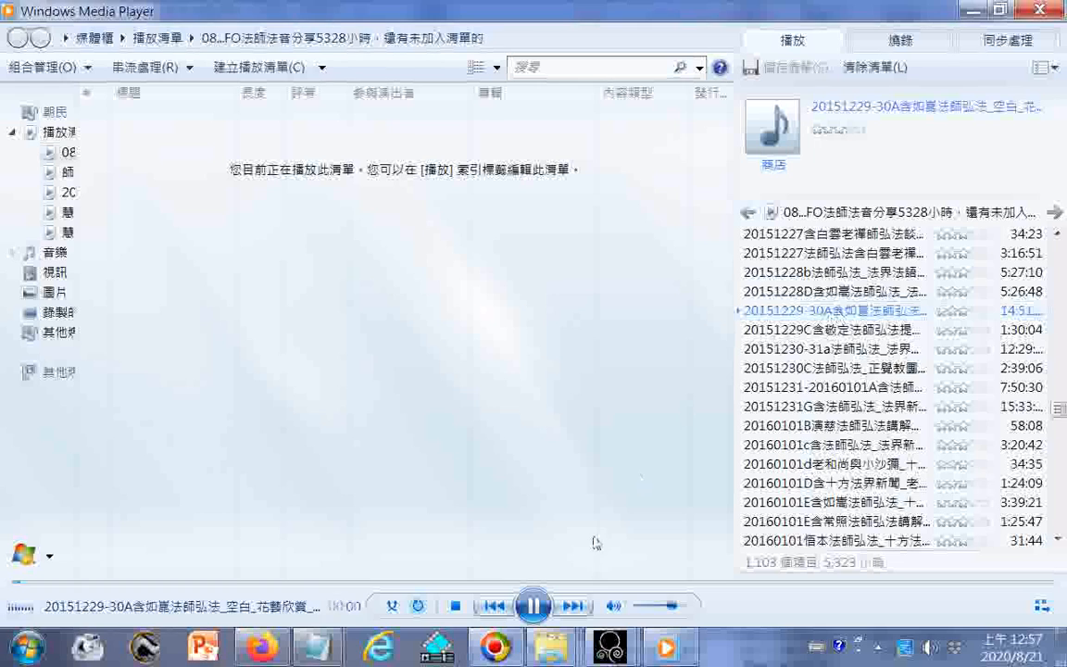
{"action": "left_click", "coordinate": [444, 583]}
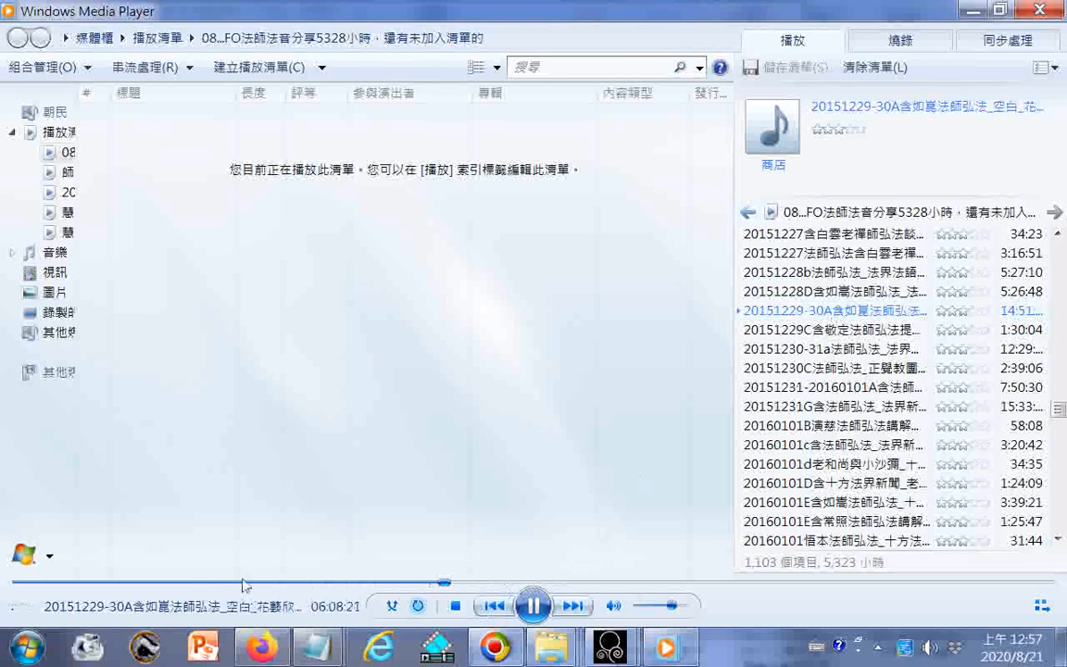
{"action": "left_click", "coordinate": [137, 582]}
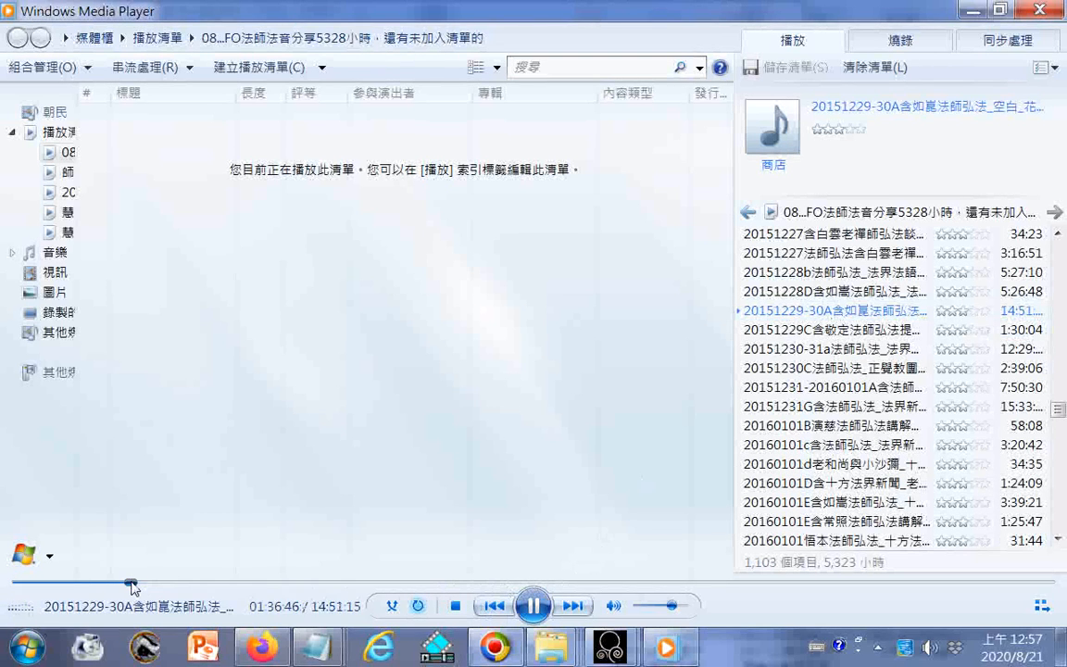
{"action": "left_click", "coordinate": [82, 582]}
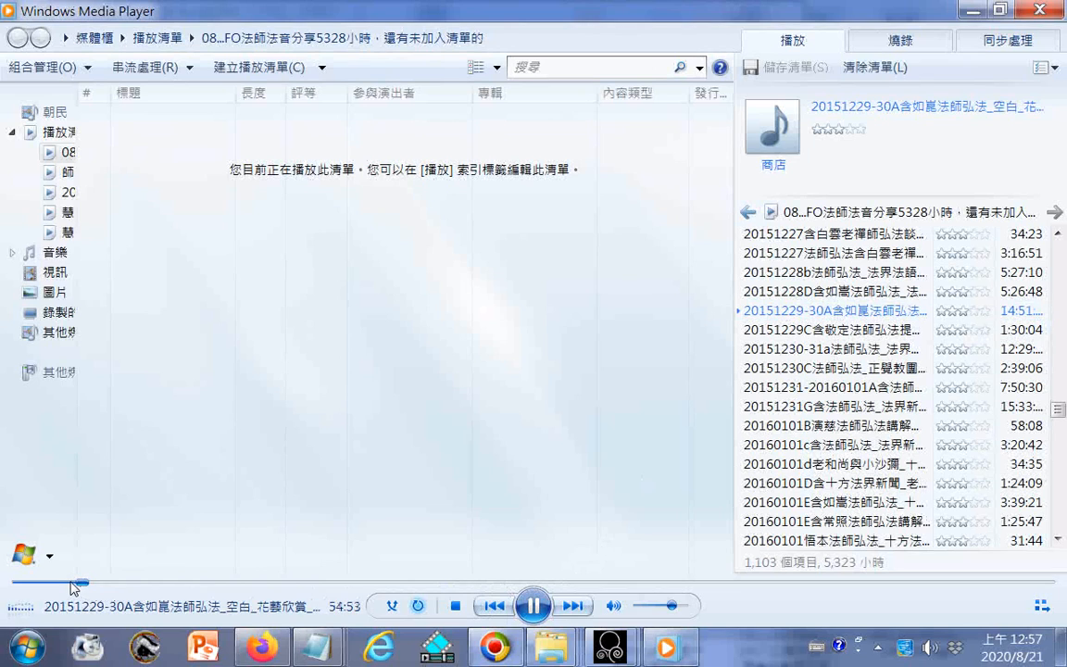